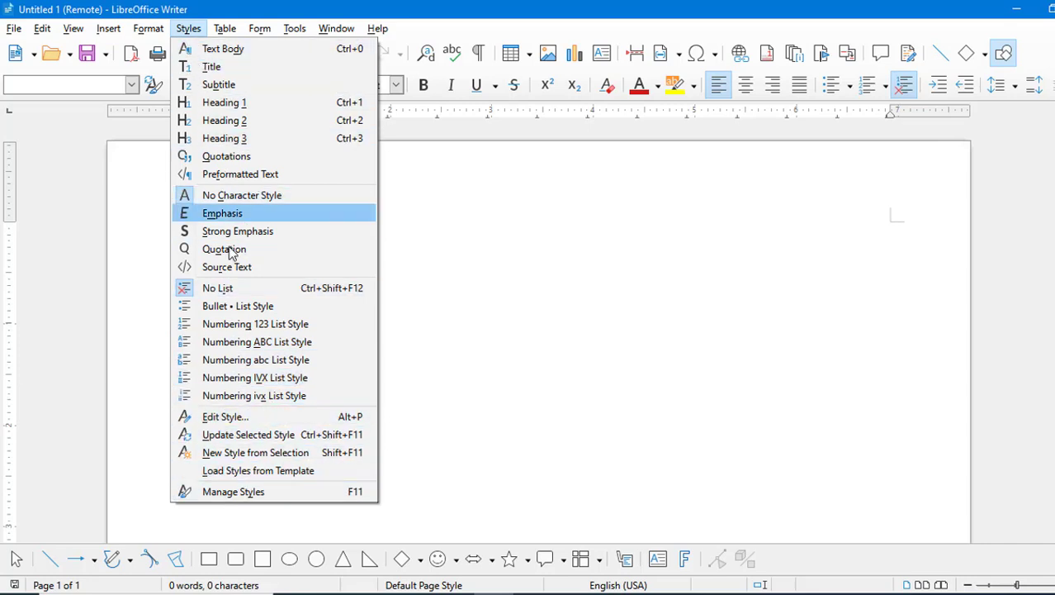
- Dismiss the styles list and bring up the Table menu in singh.odt
click(456, 293)
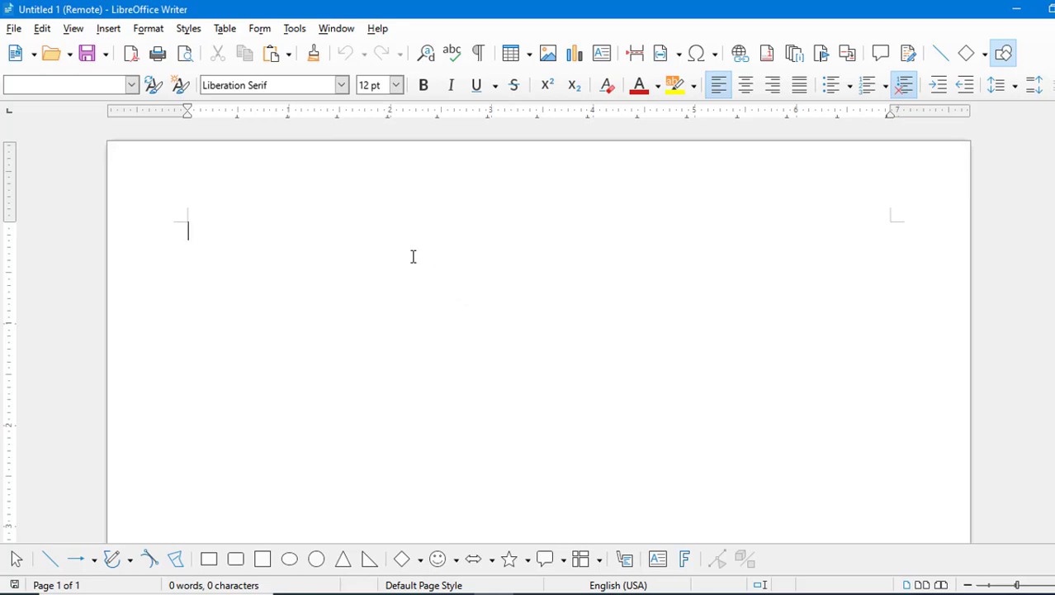
click(225, 29)
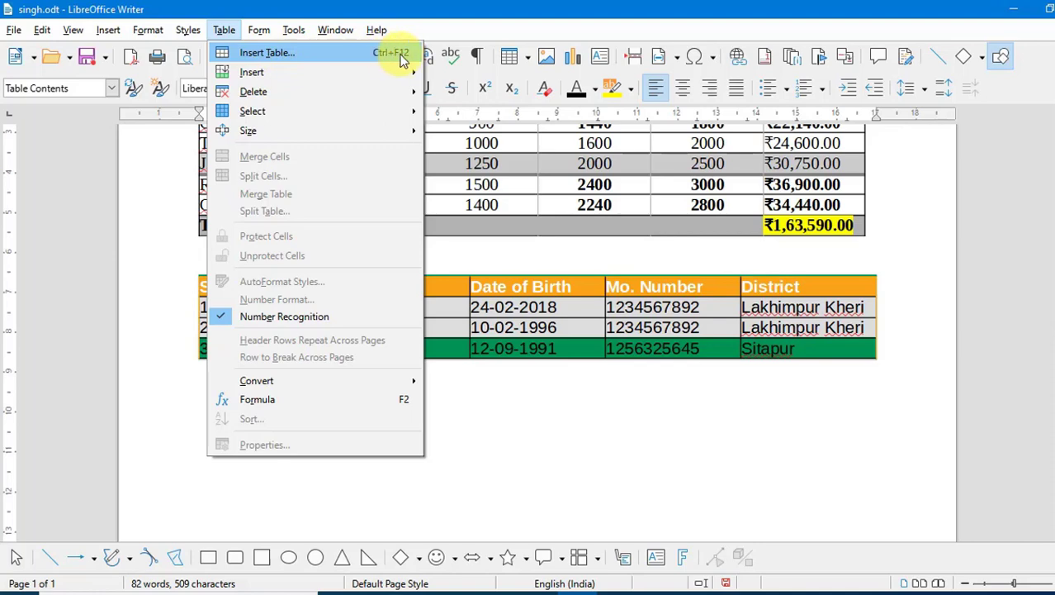
- Insert a 4-column, 4-row table styled Box List Blue and select all its cells
click(323, 54)
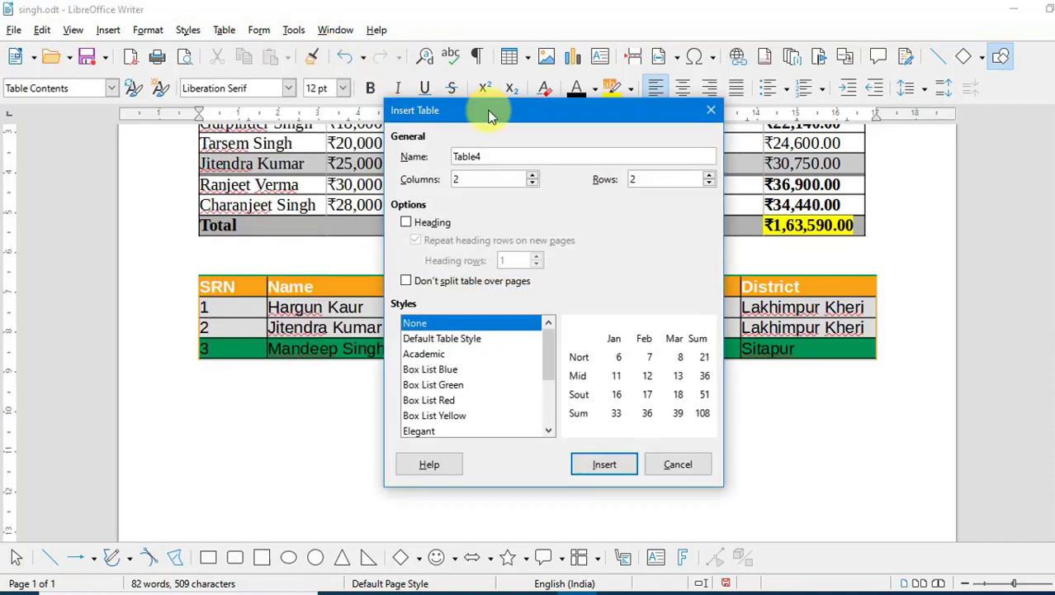
drag(487, 109, 548, 66)
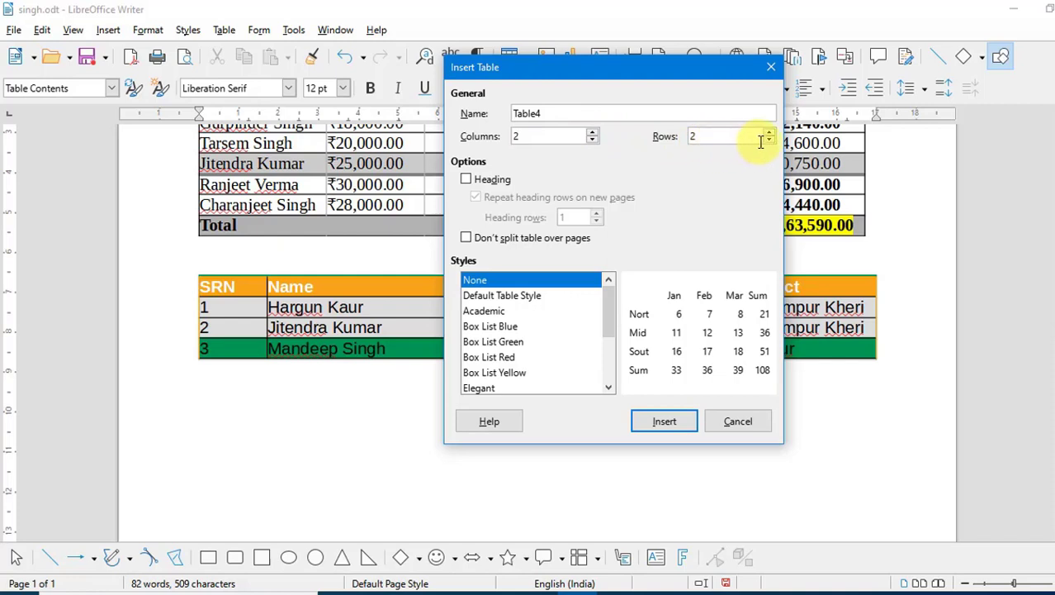
click(593, 132)
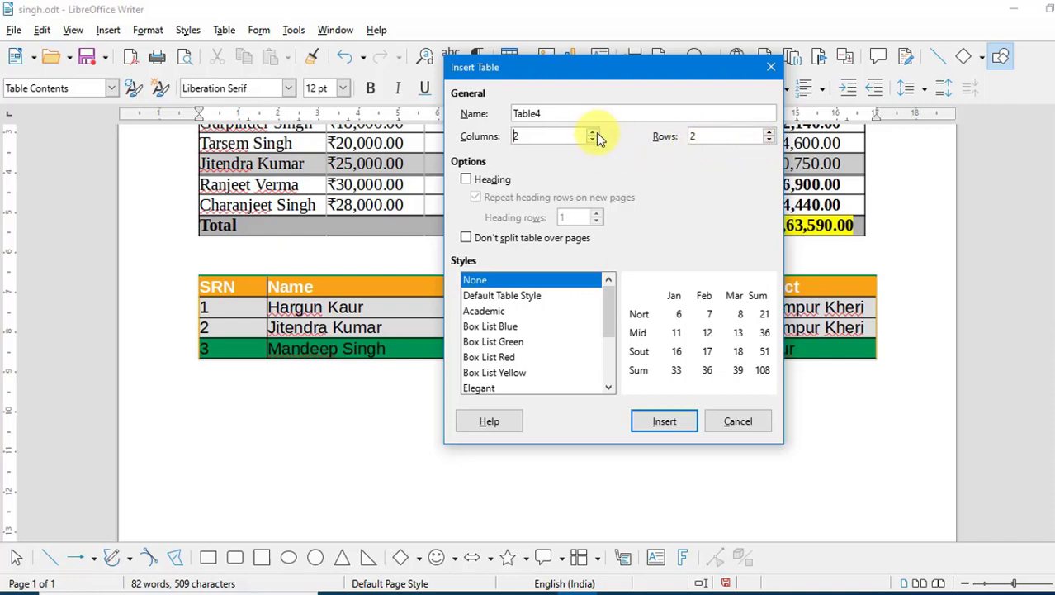
click(593, 133)
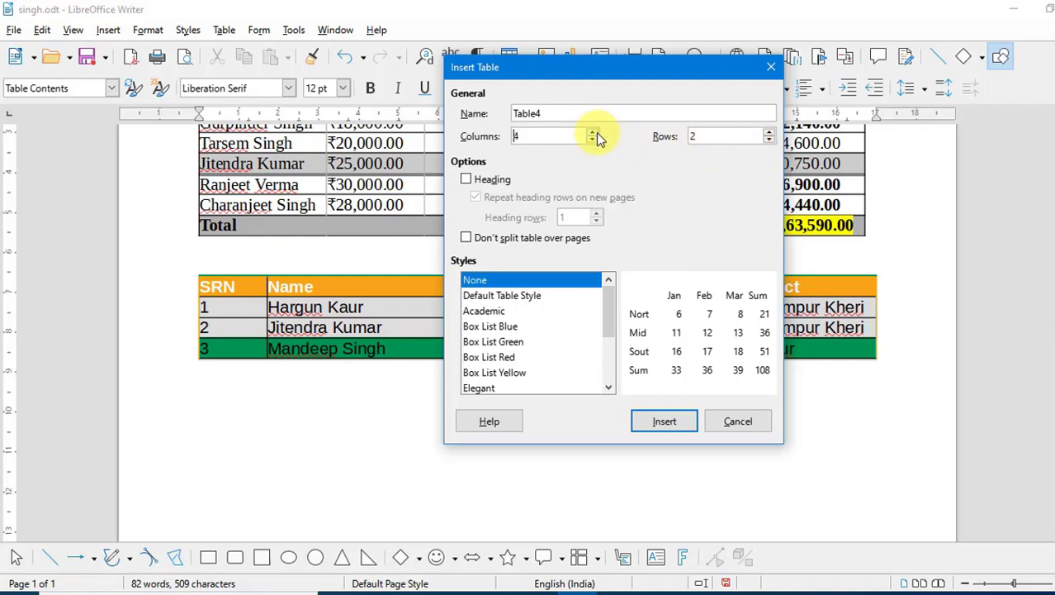
click(692, 138)
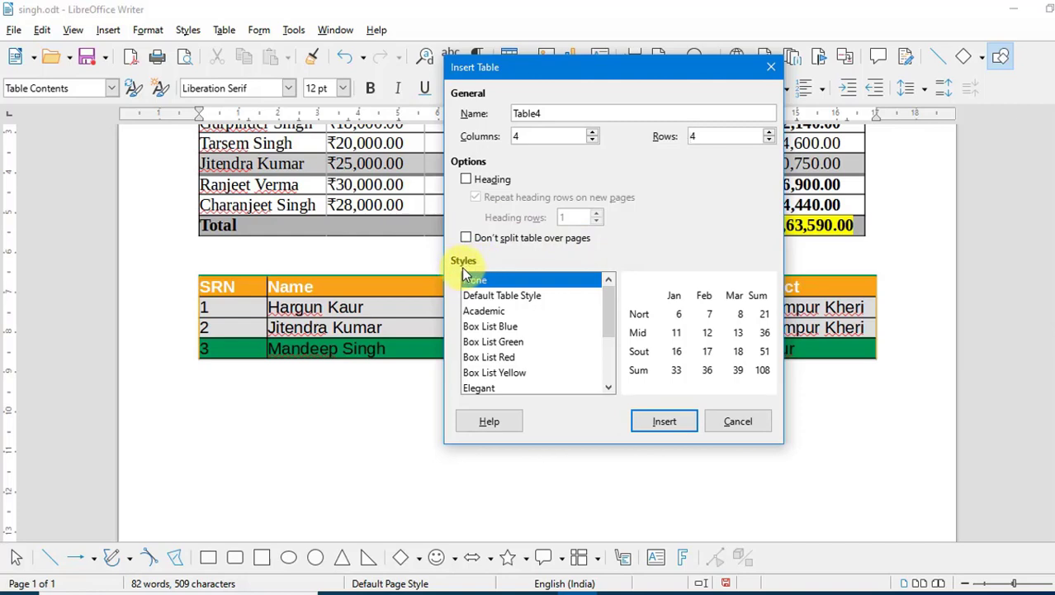
click(472, 297)
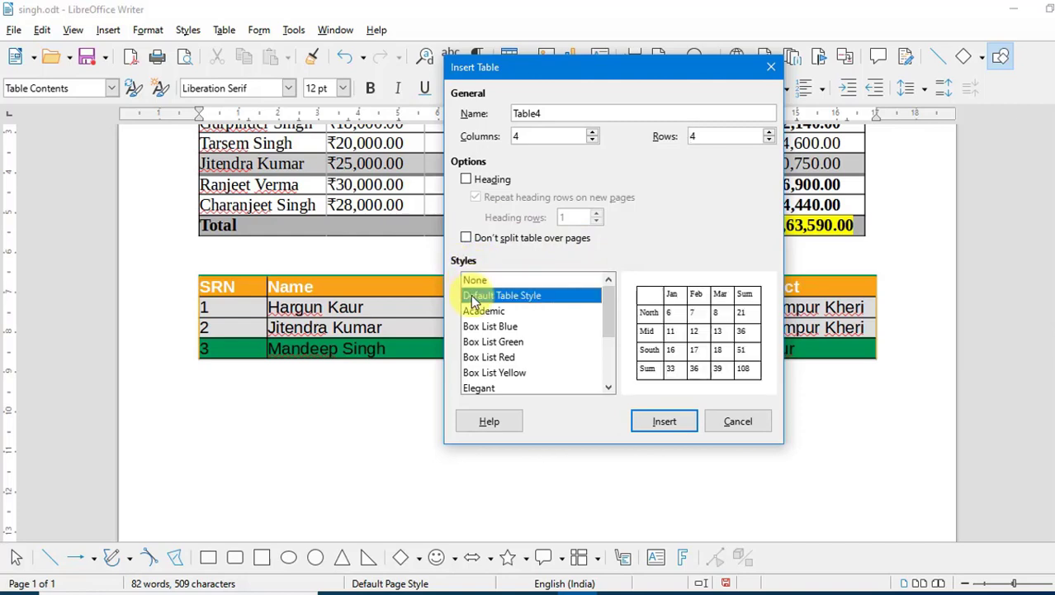
key(Down)
key(Down)
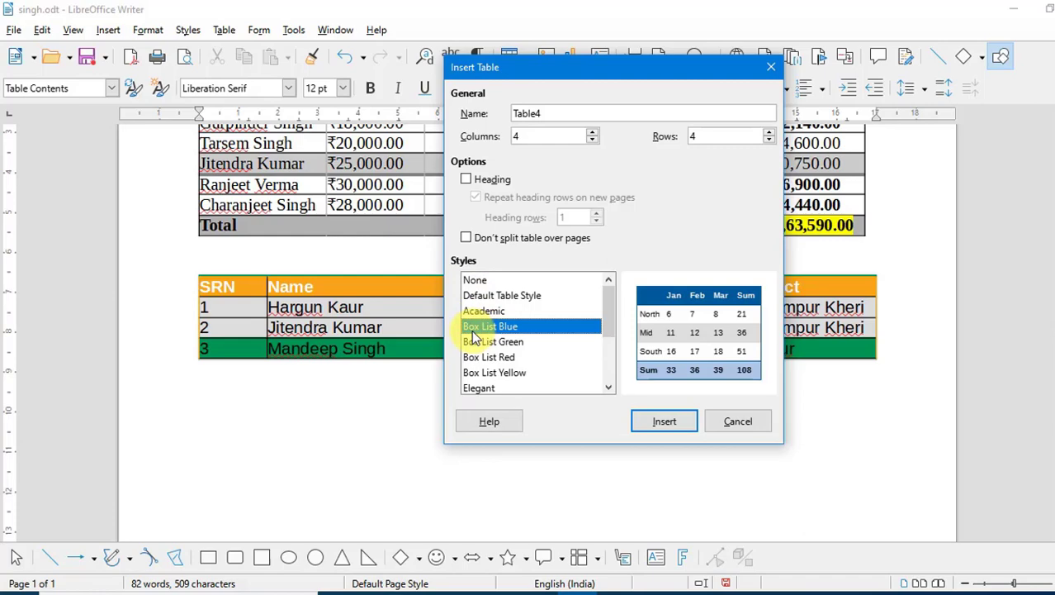
click(661, 419)
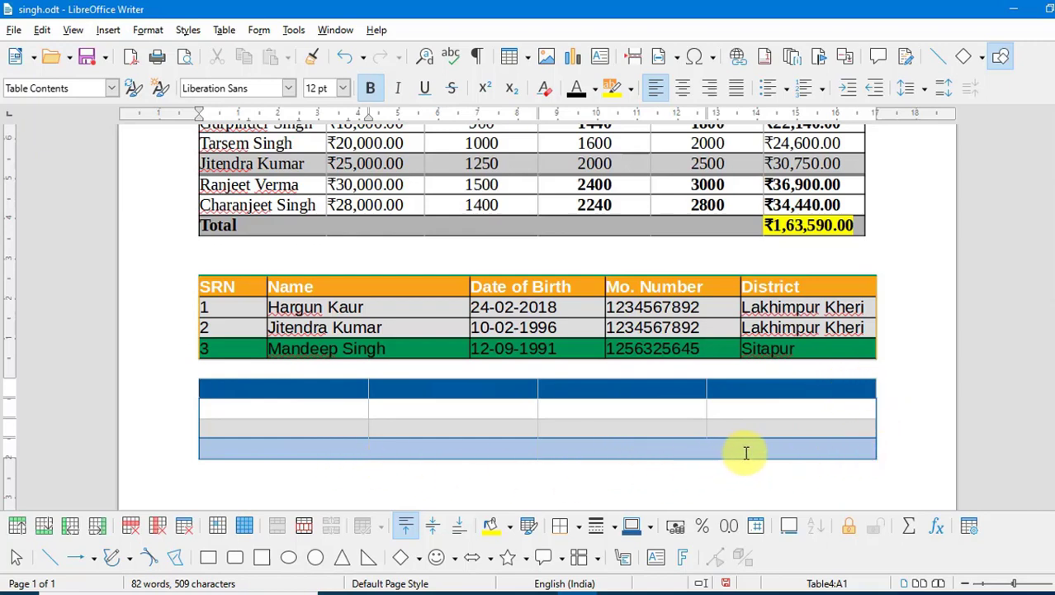
drag(739, 453, 252, 370)
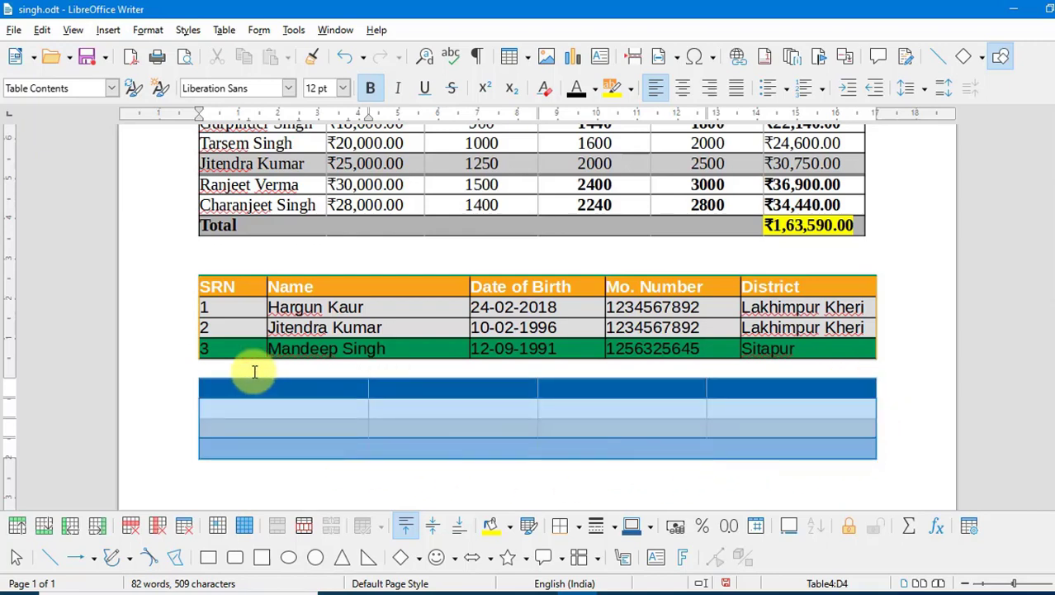
- Apply all borders to every cell of the blue 4x4 table
click(578, 536)
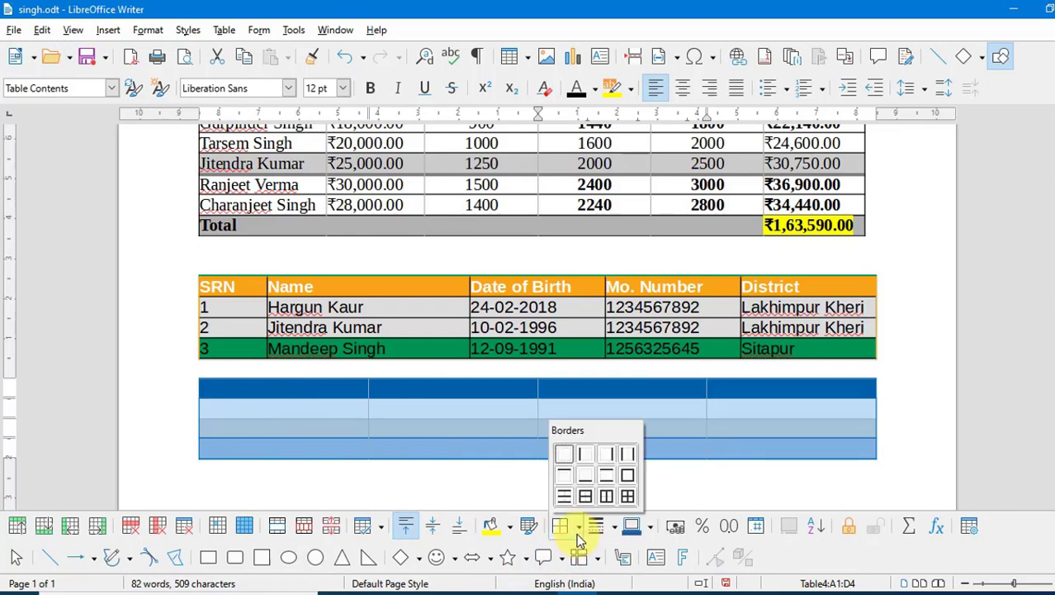
click(628, 496)
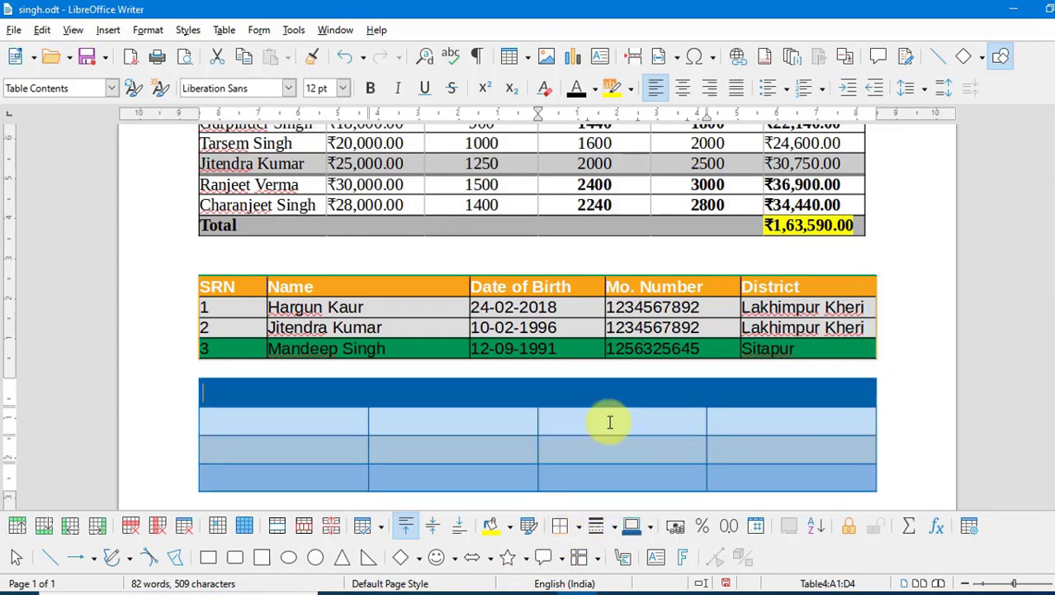
click(609, 422)
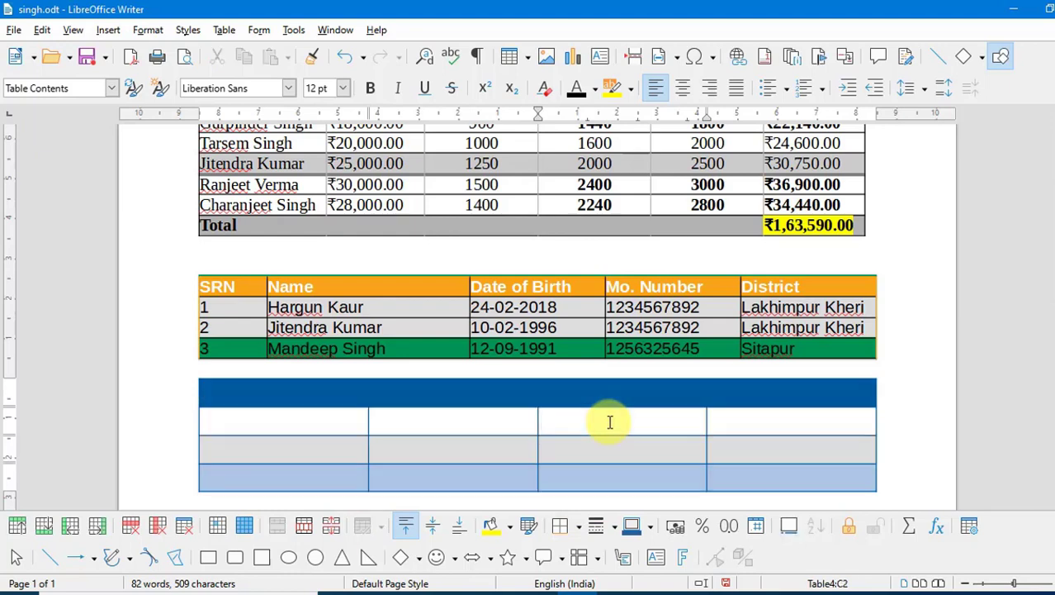
scroll(609, 422, down, 1)
click(226, 31)
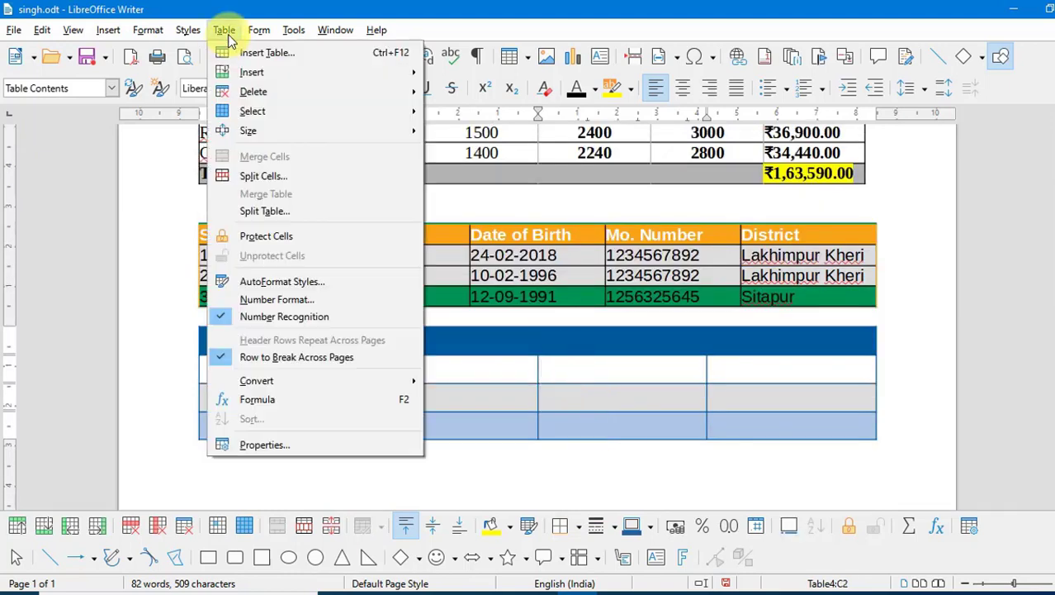
mouse_move(233, 73)
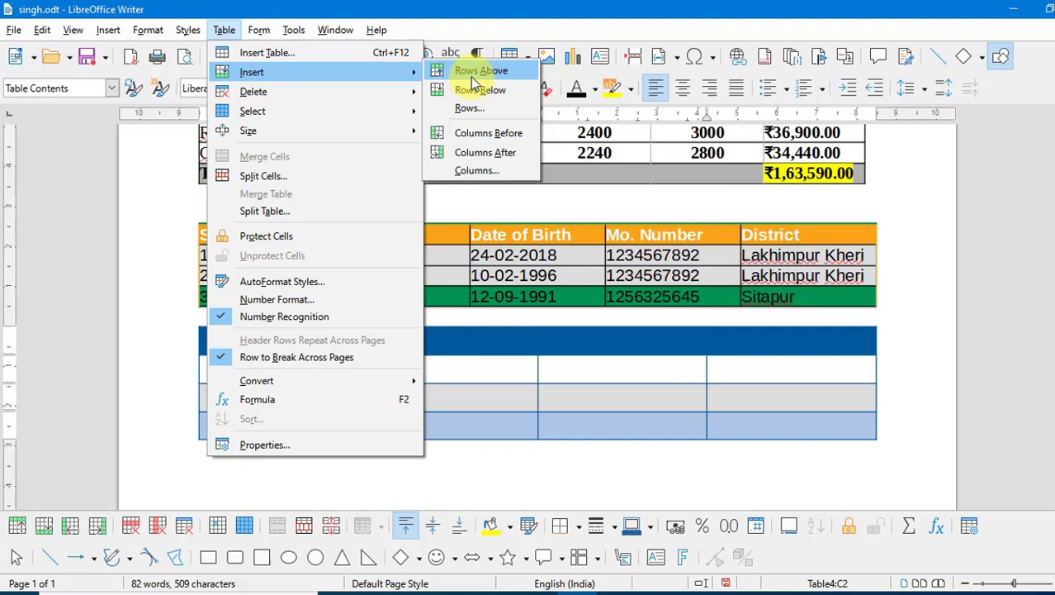
click(504, 277)
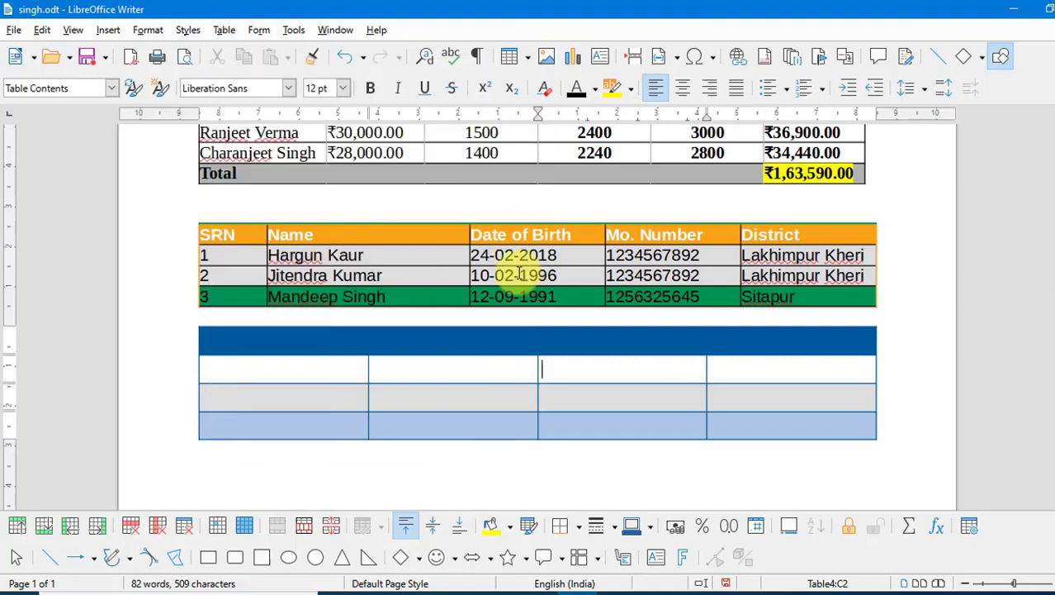
click(242, 257)
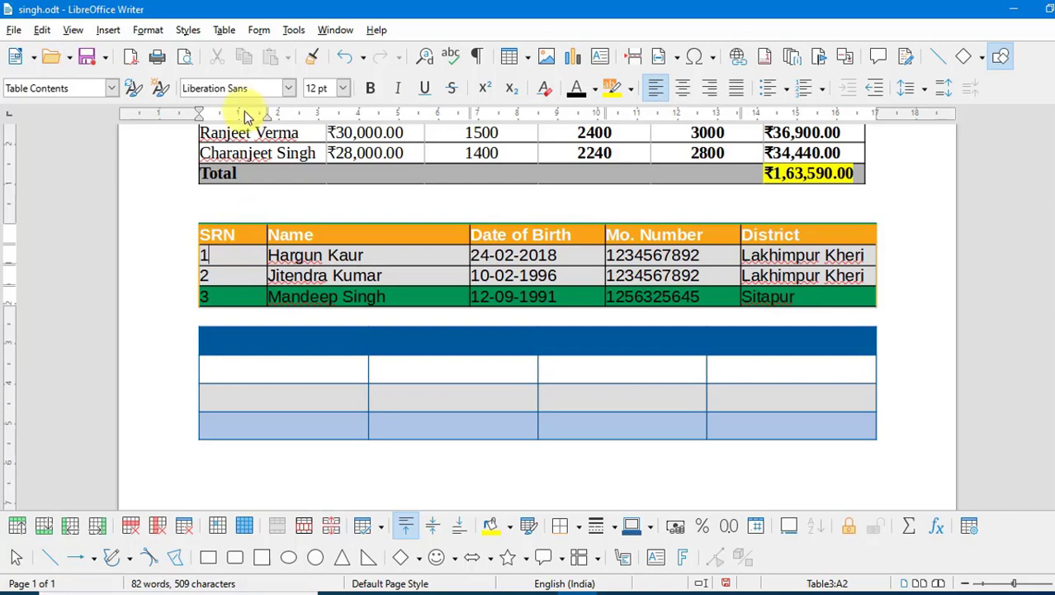
click(220, 33)
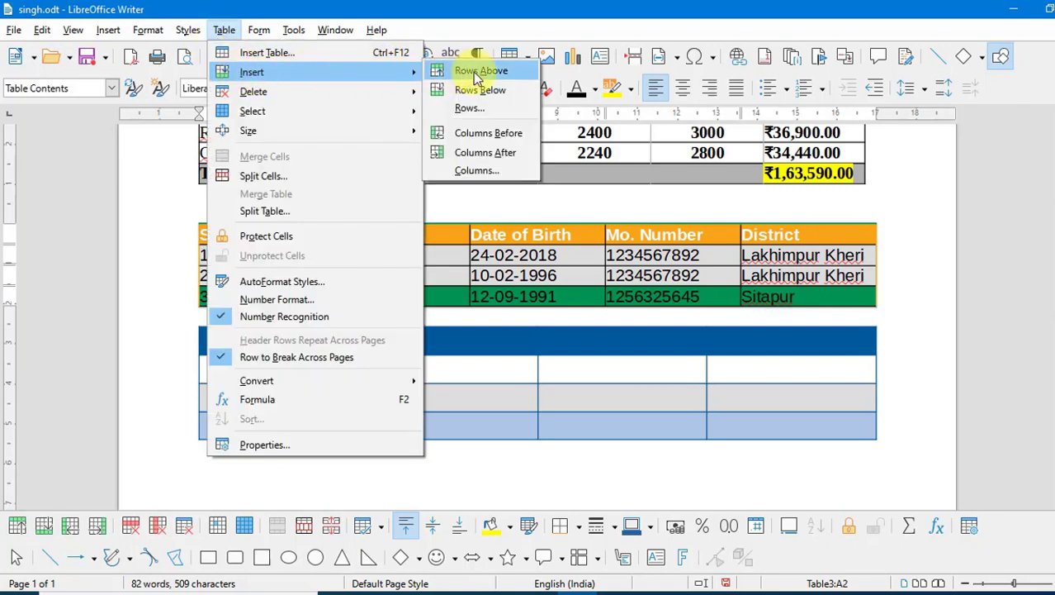
click(479, 71)
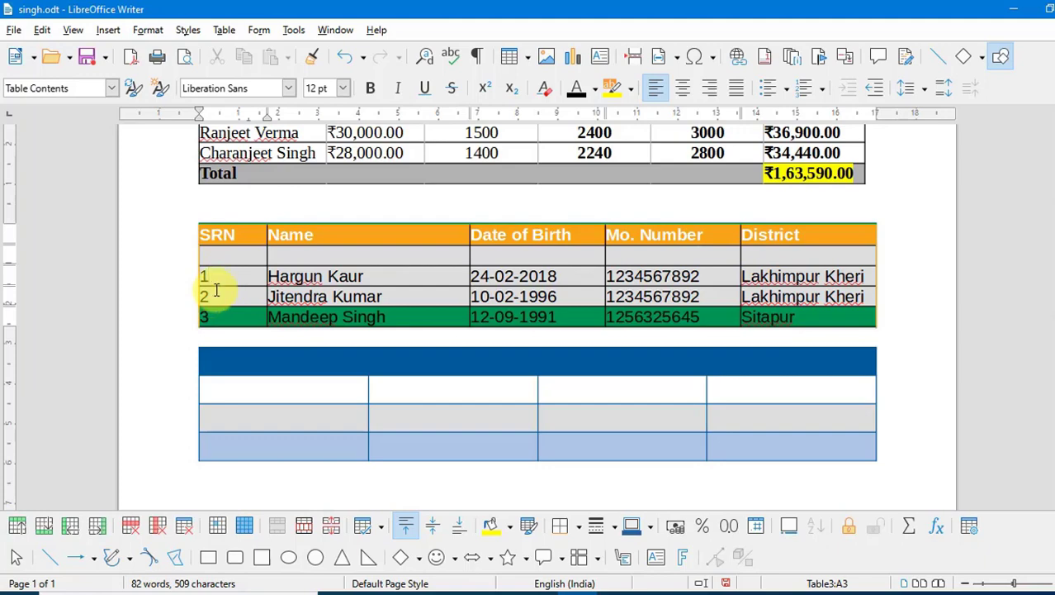
click(226, 31)
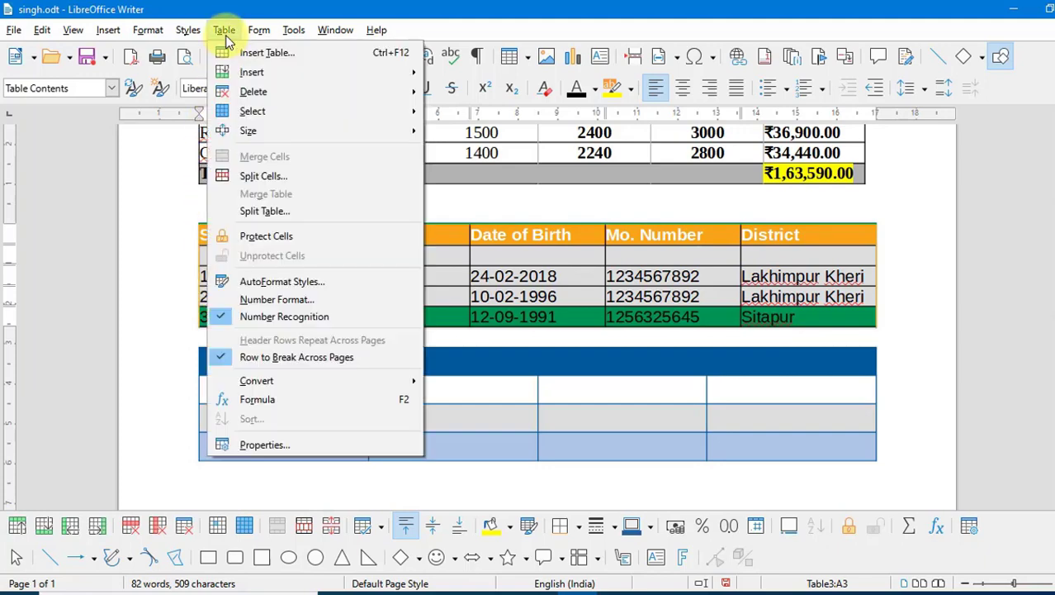
mouse_move(247, 72)
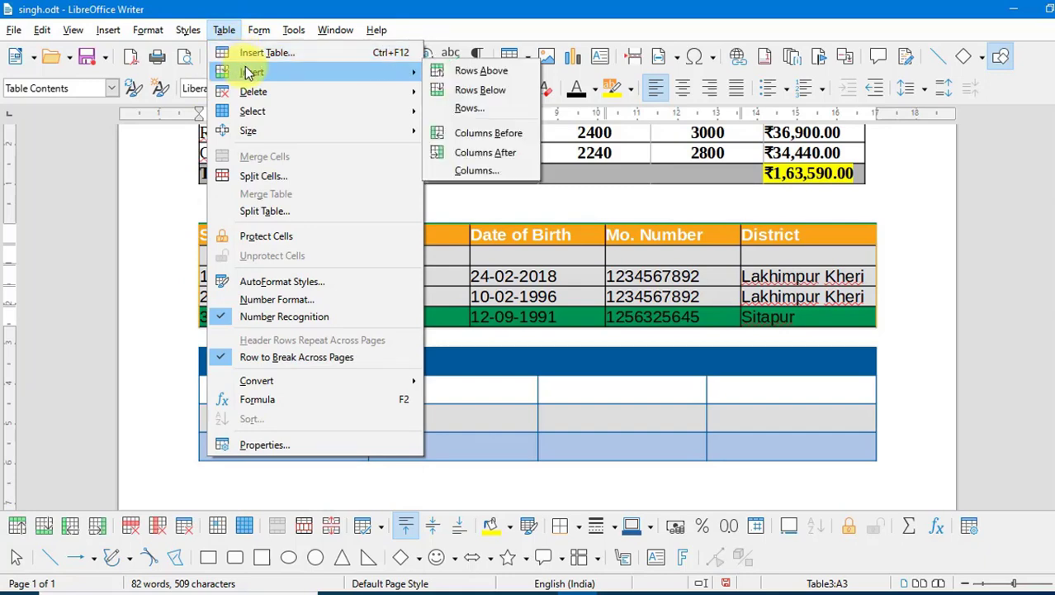
click(498, 95)
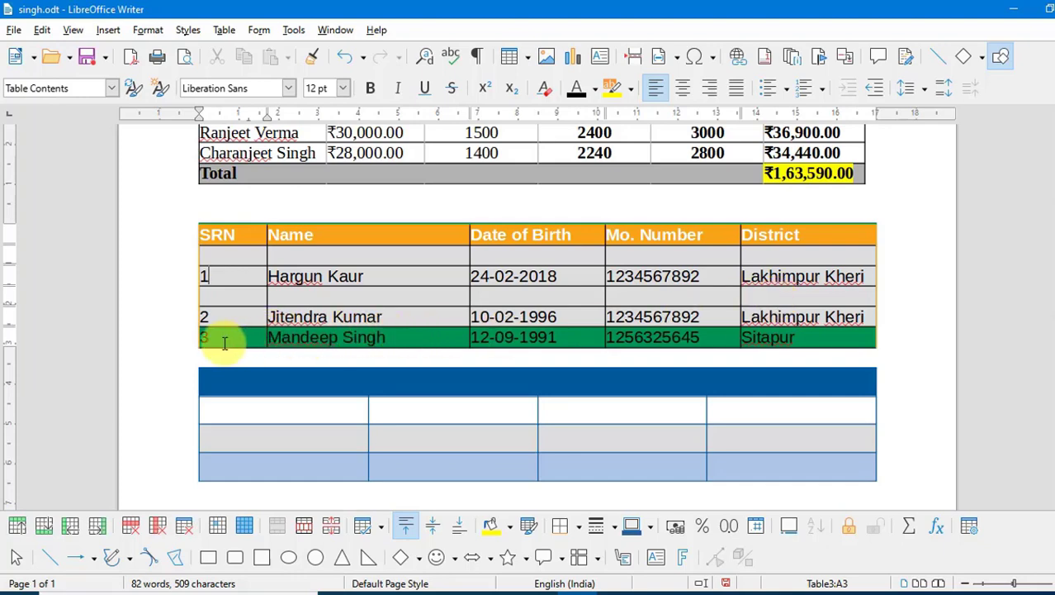
click(223, 31)
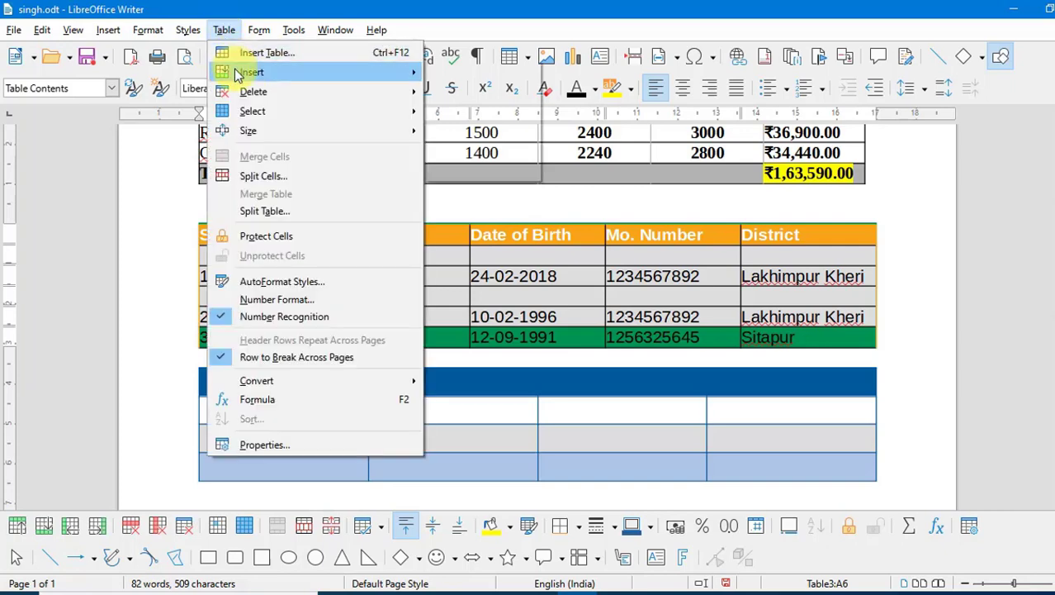
mouse_move(405, 72)
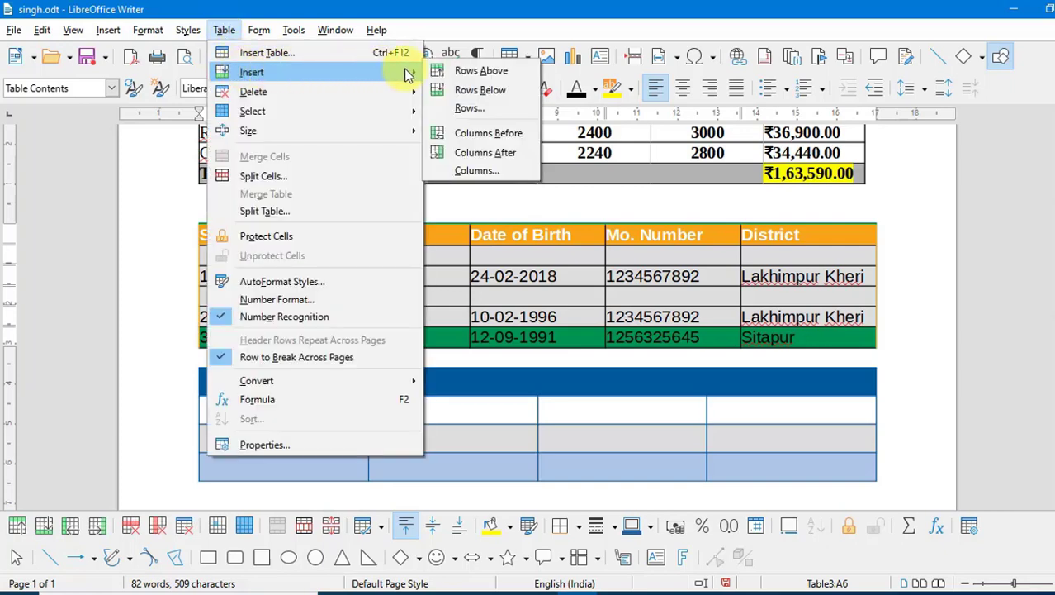
click(464, 112)
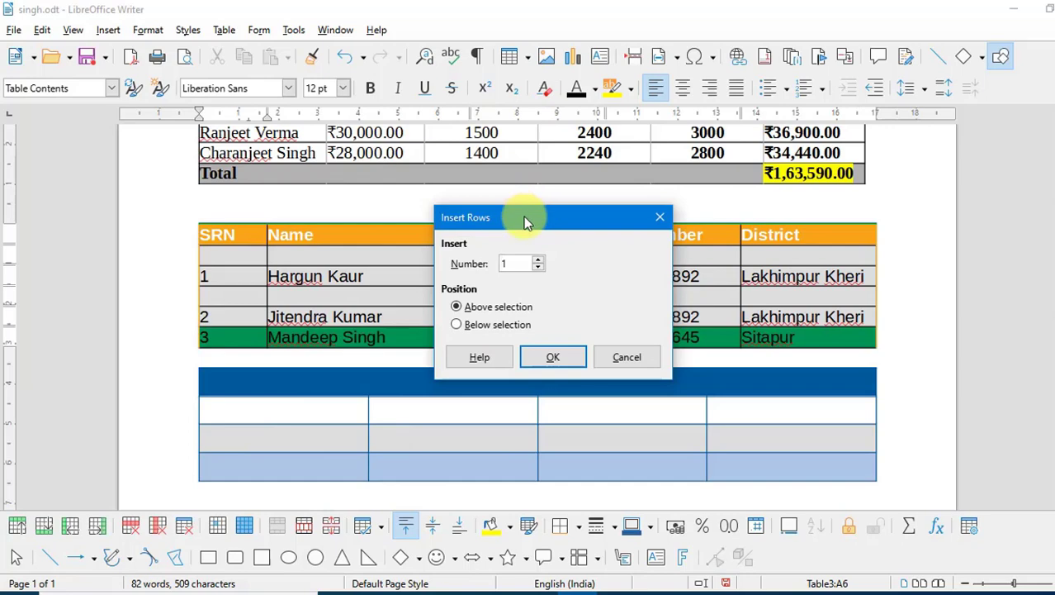
drag(526, 221, 637, 172)
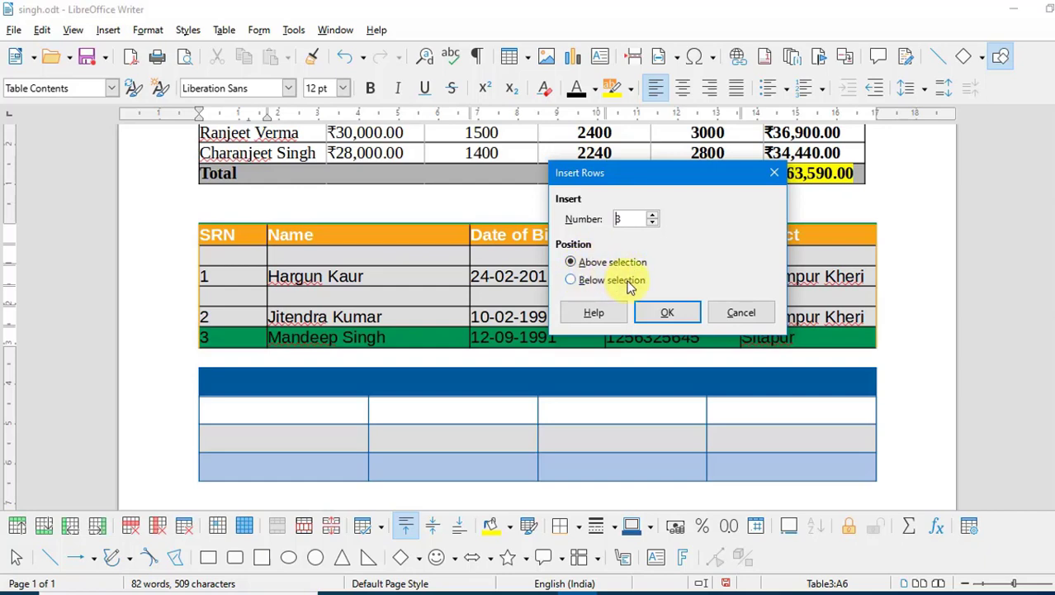
click(601, 281)
click(668, 311)
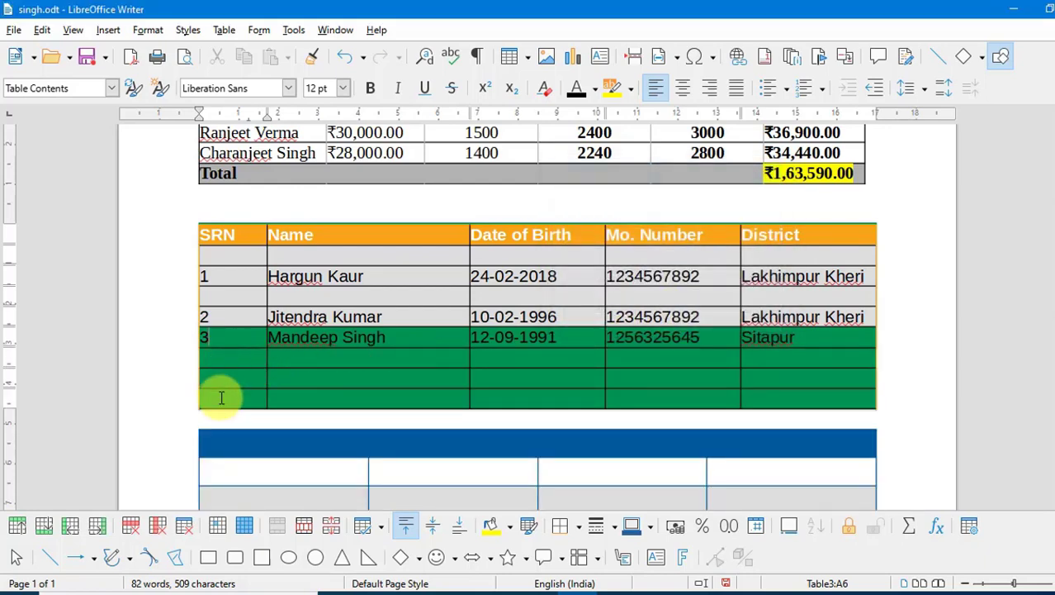
key(ctrl+z)
click(225, 31)
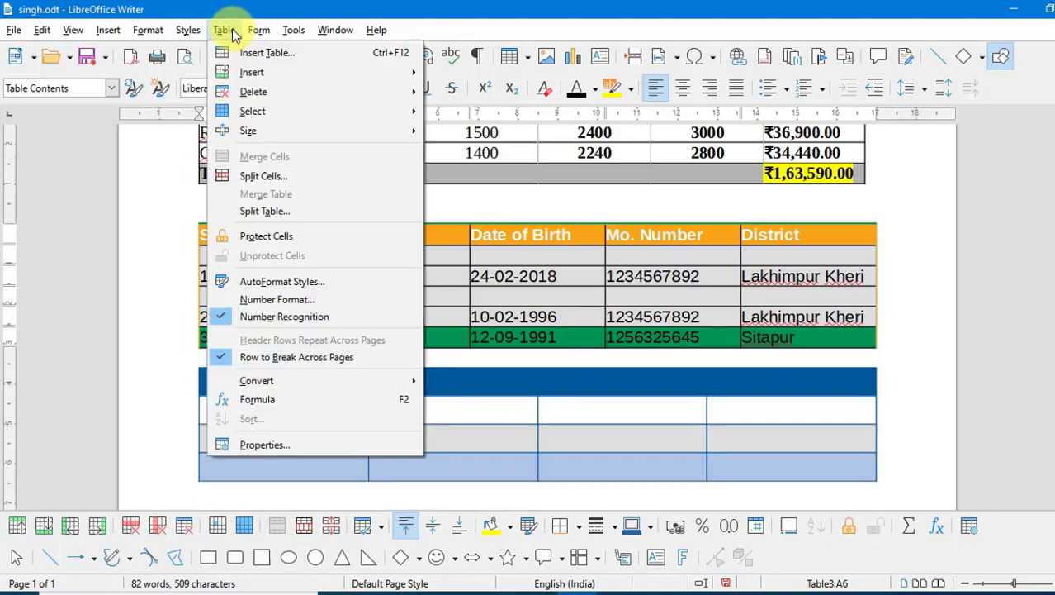
mouse_move(365, 79)
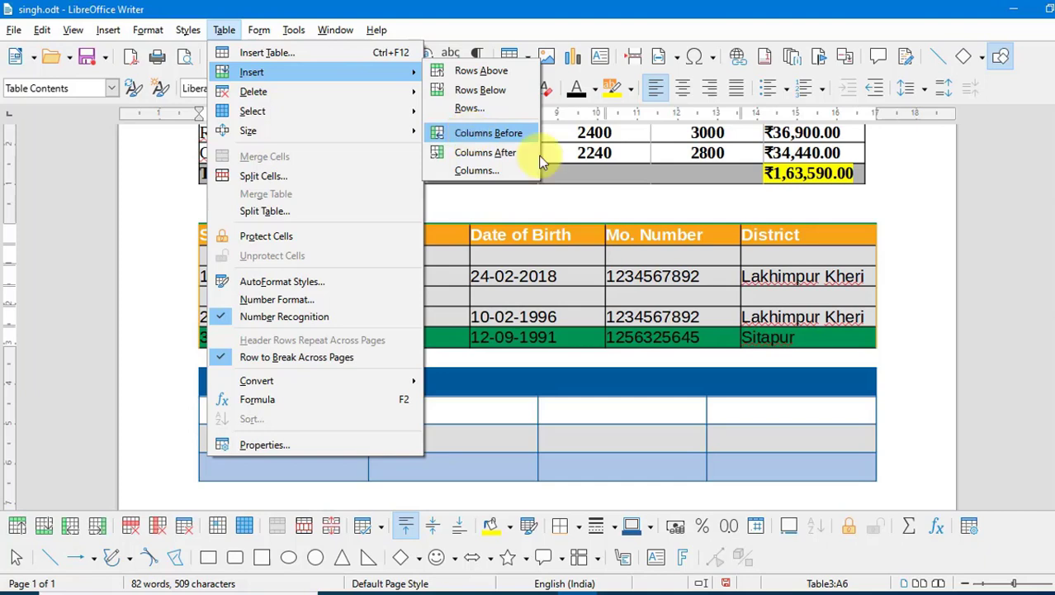
click(698, 248)
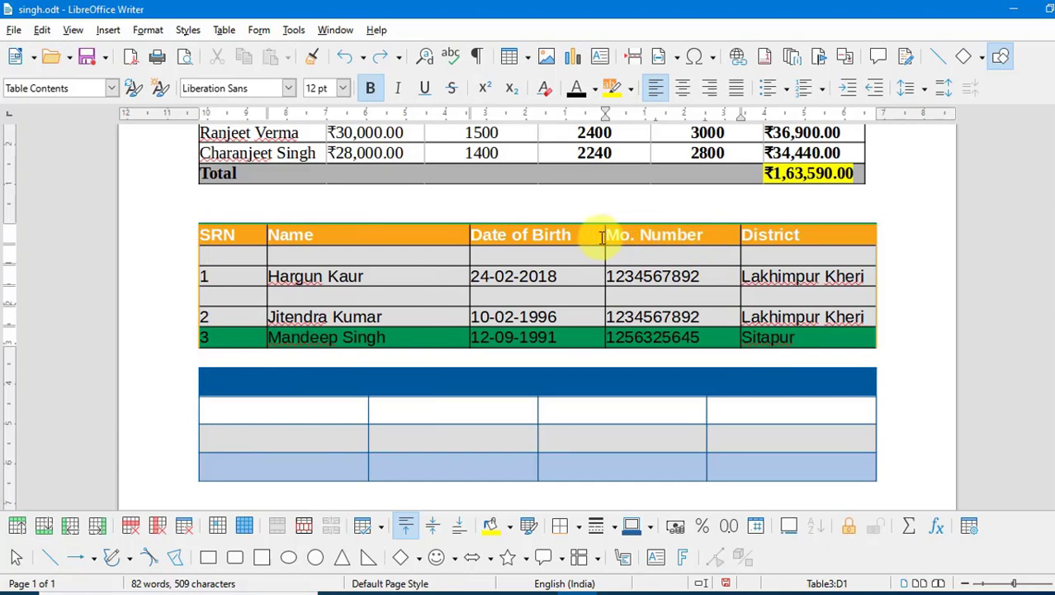
click(224, 30)
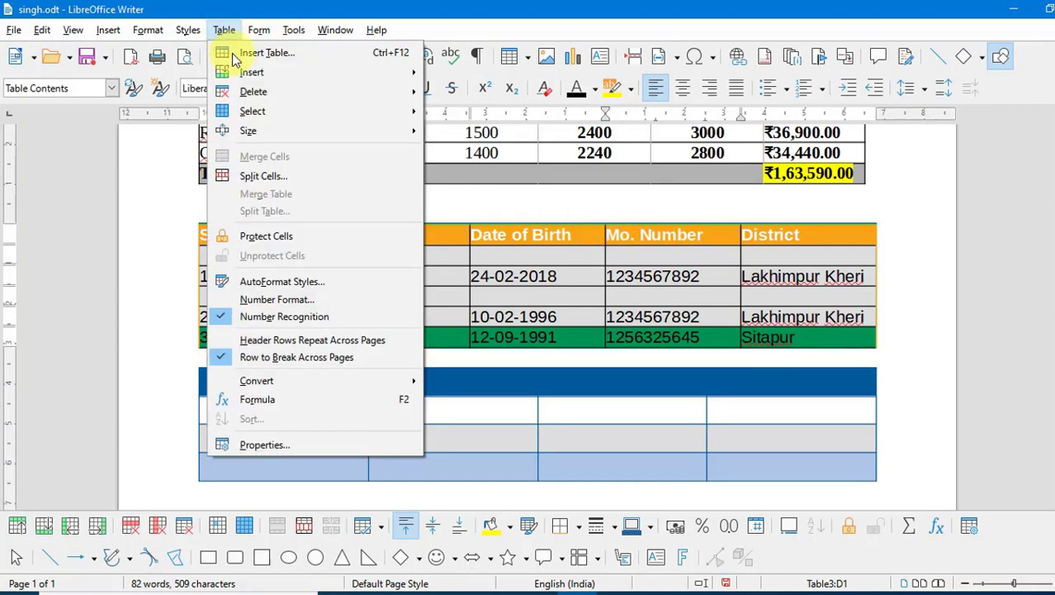
mouse_move(248, 72)
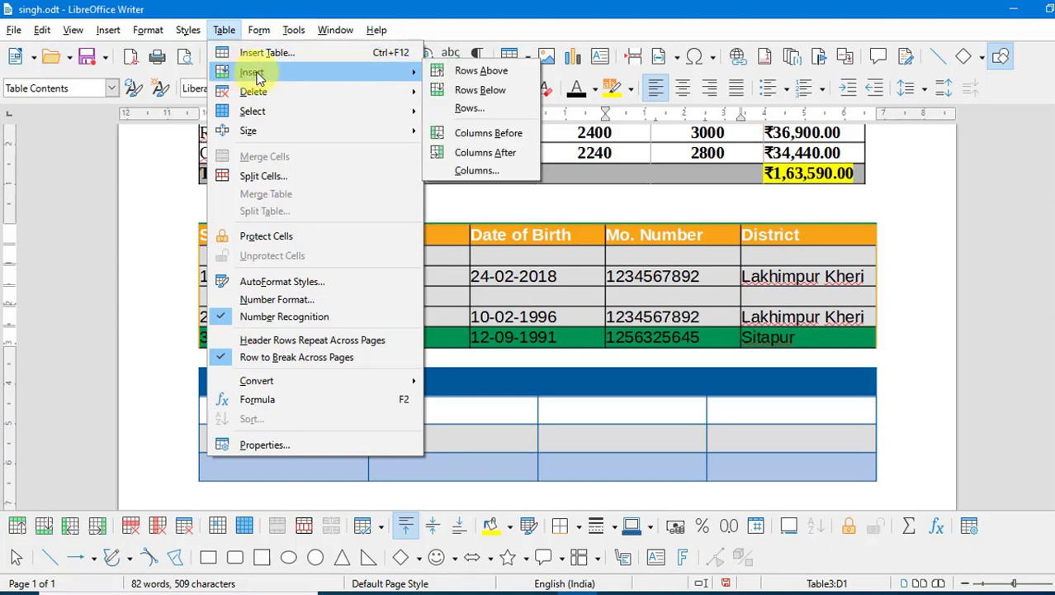
click(460, 136)
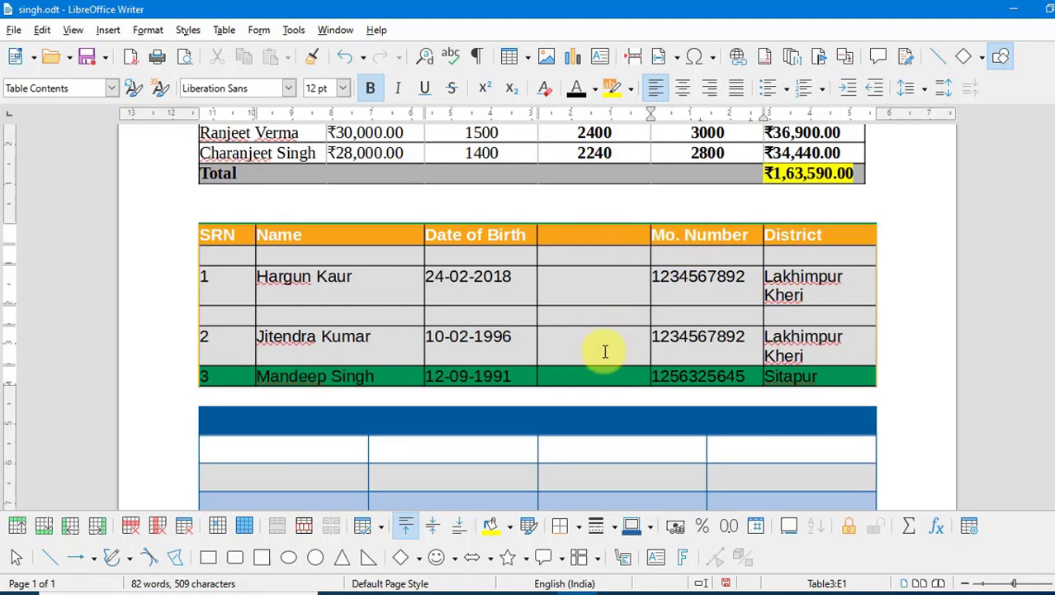
key(ctrl+z)
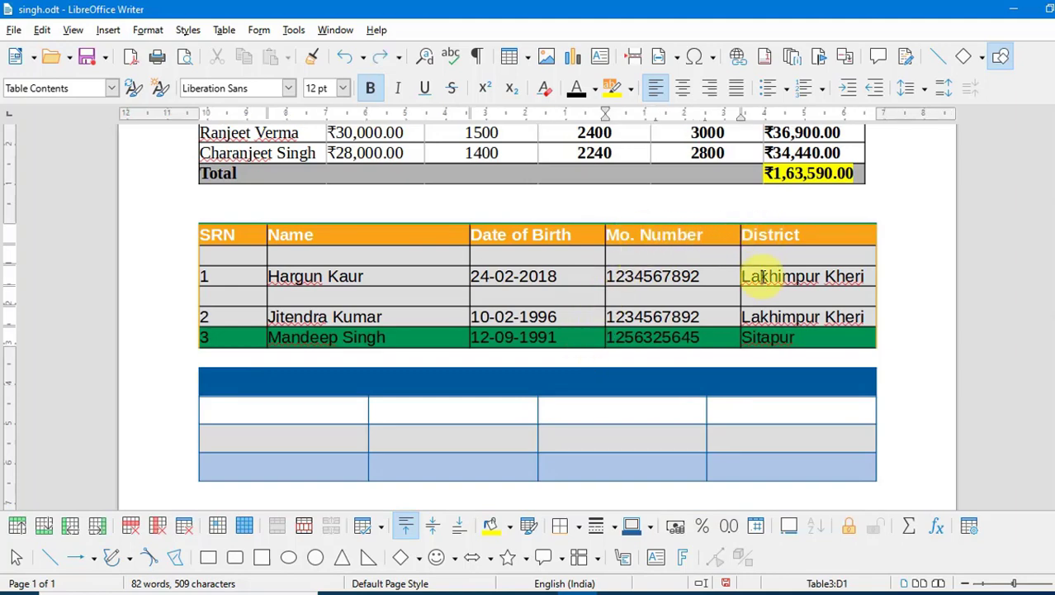
click(225, 31)
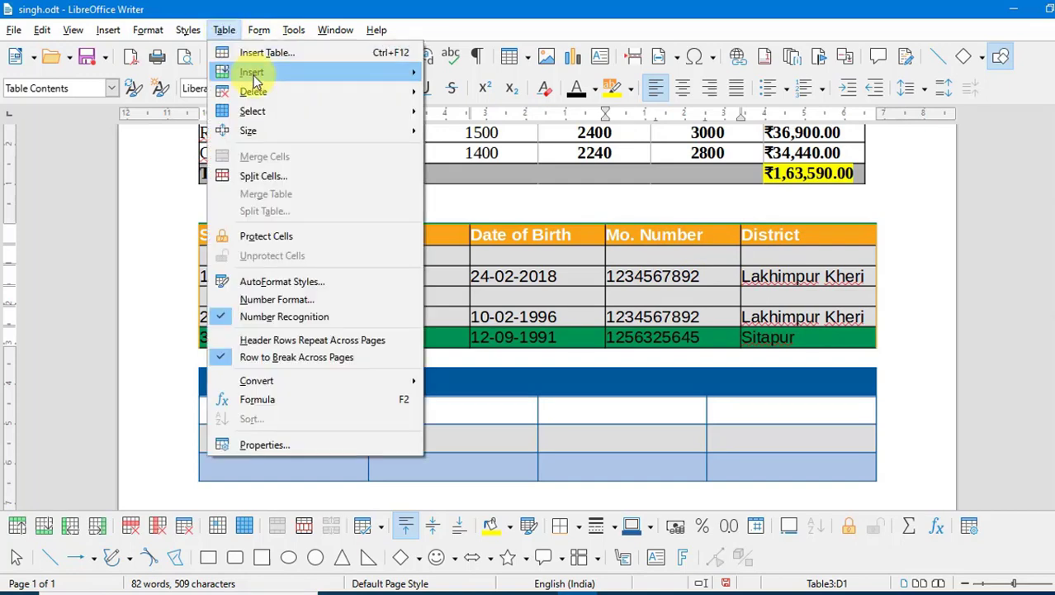
mouse_move(314, 80)
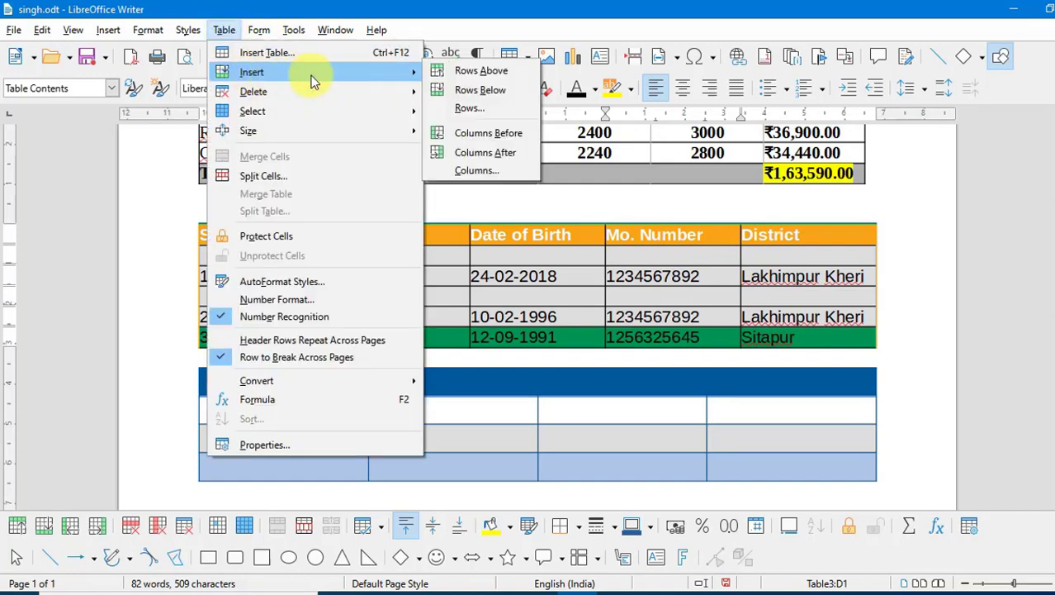
click(498, 157)
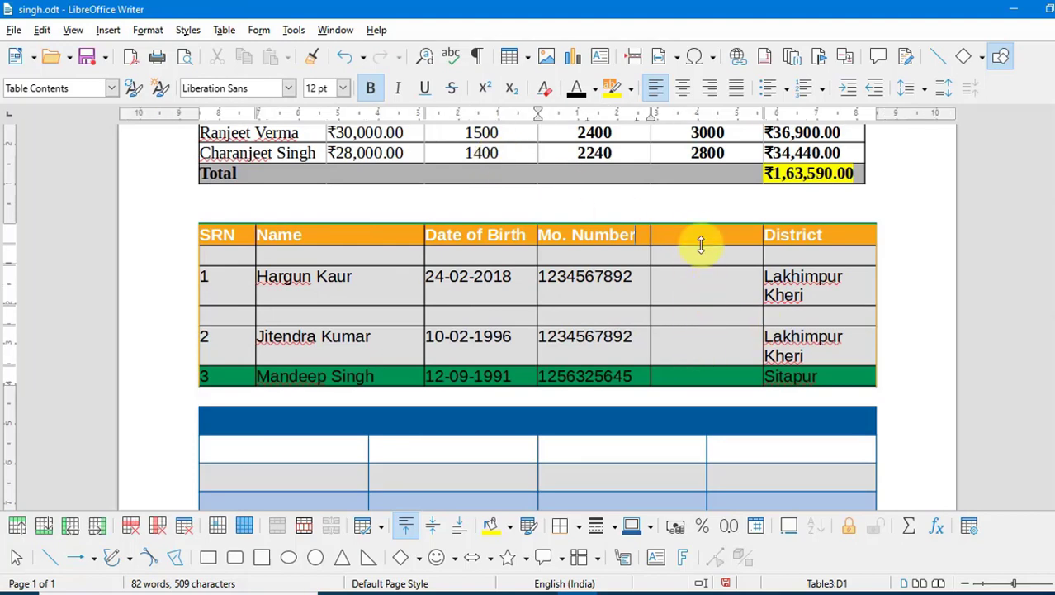
click(224, 30)
mouse_move(328, 80)
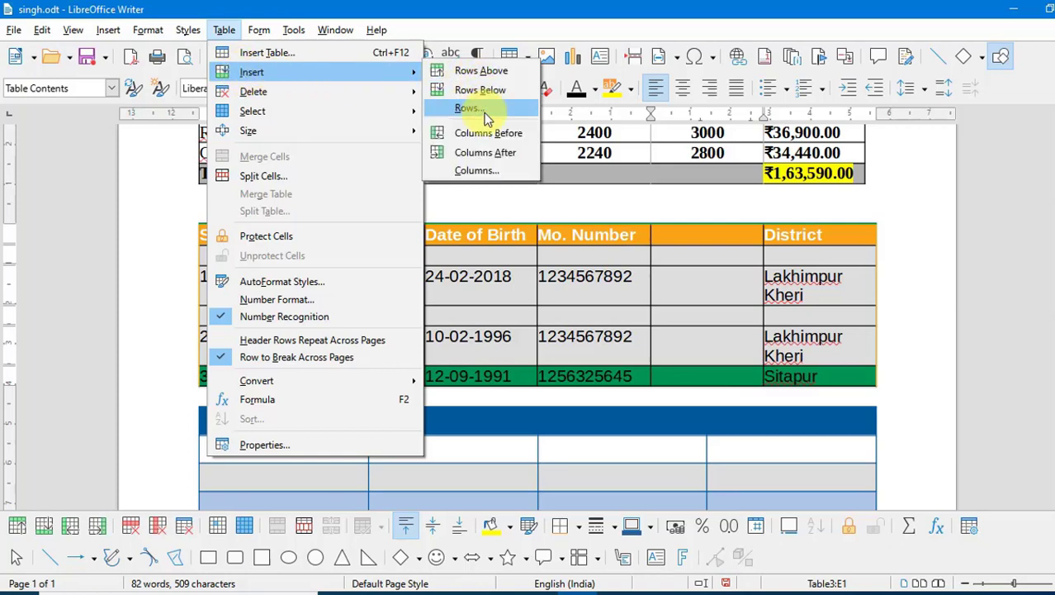
click(502, 155)
click(224, 30)
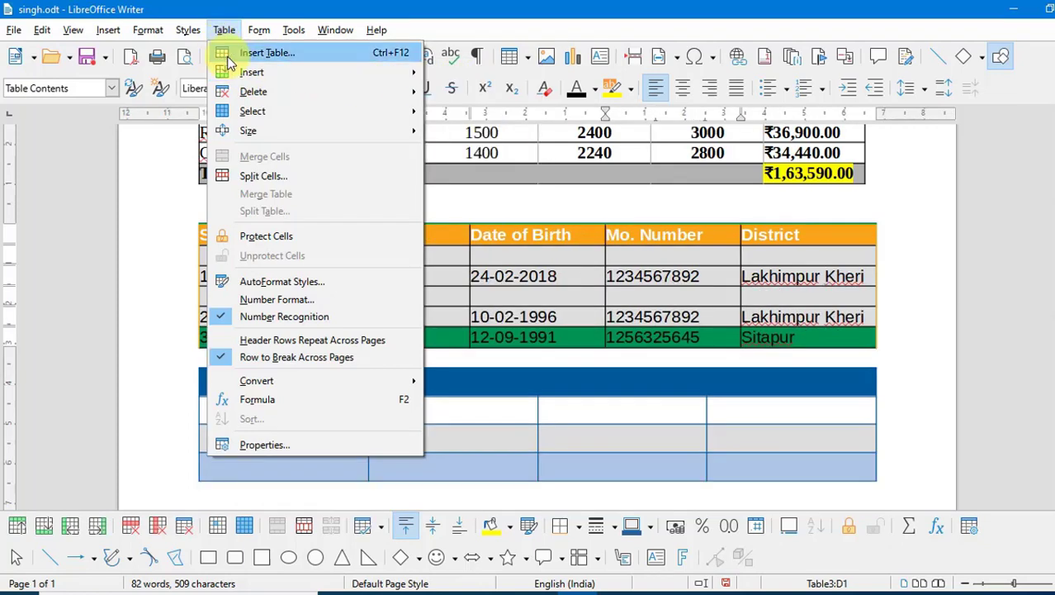
mouse_move(266, 72)
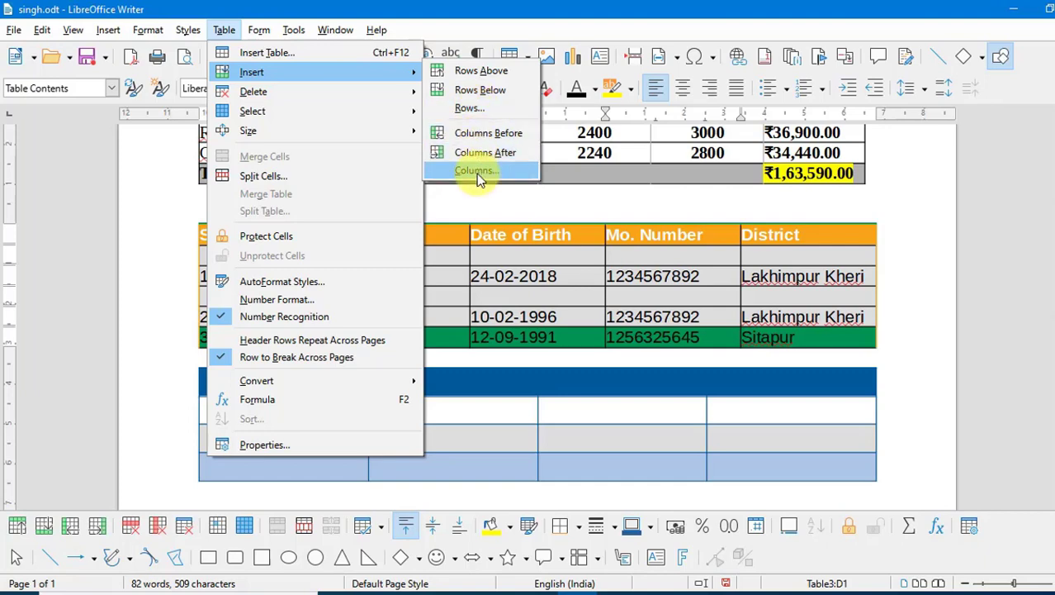
click(733, 247)
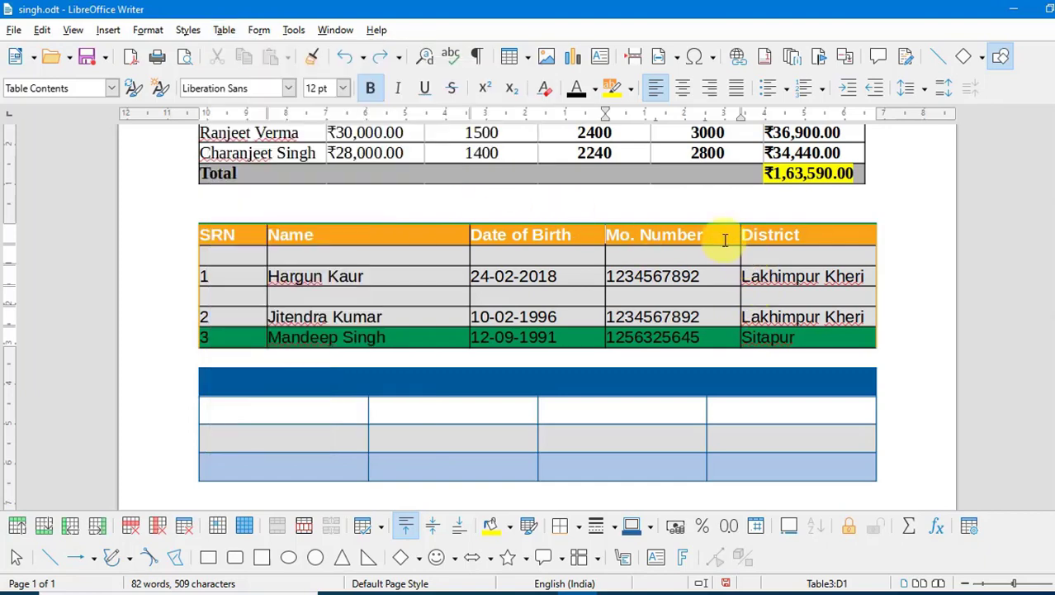
- Insert two empty columns after the District column, then undo them
click(797, 235)
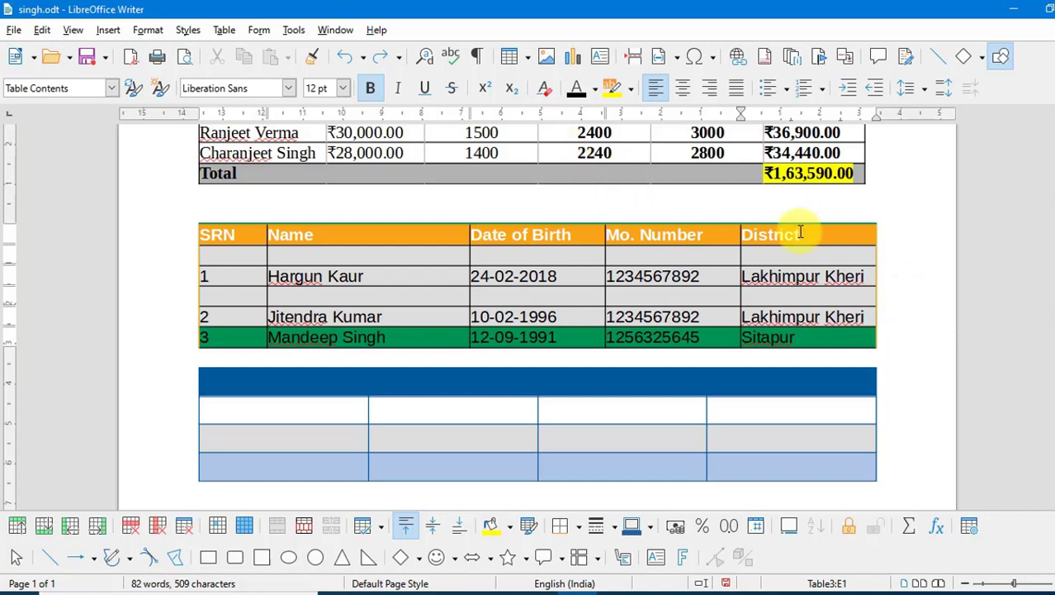
click(226, 35)
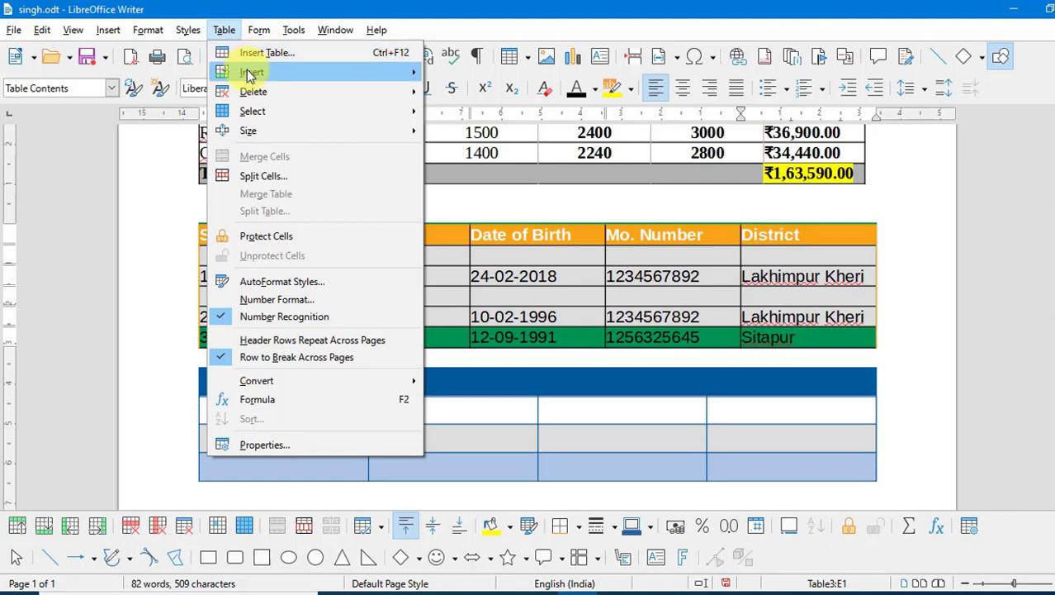
click(479, 168)
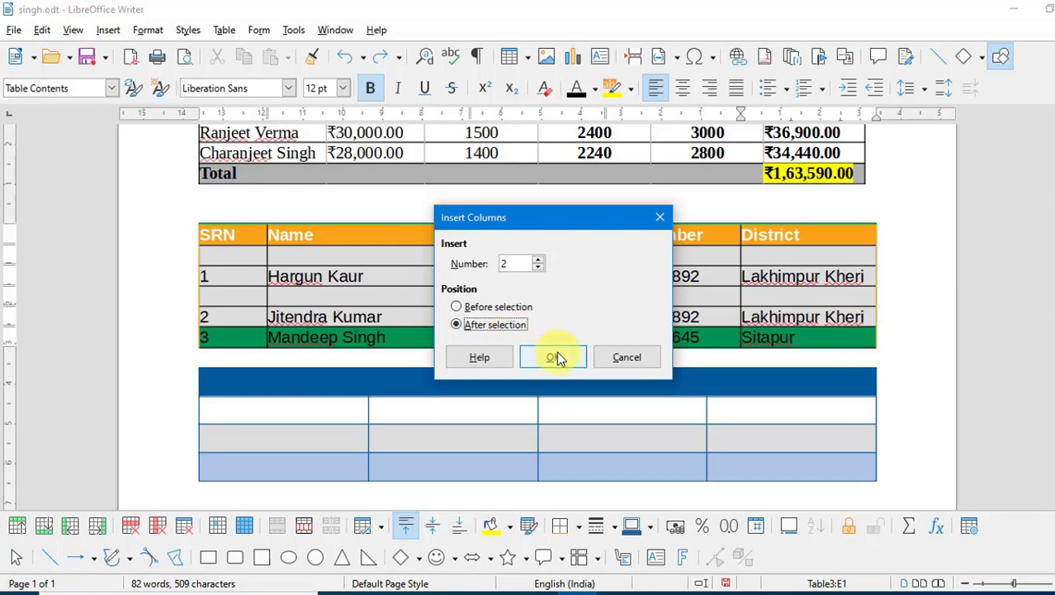
click(555, 357)
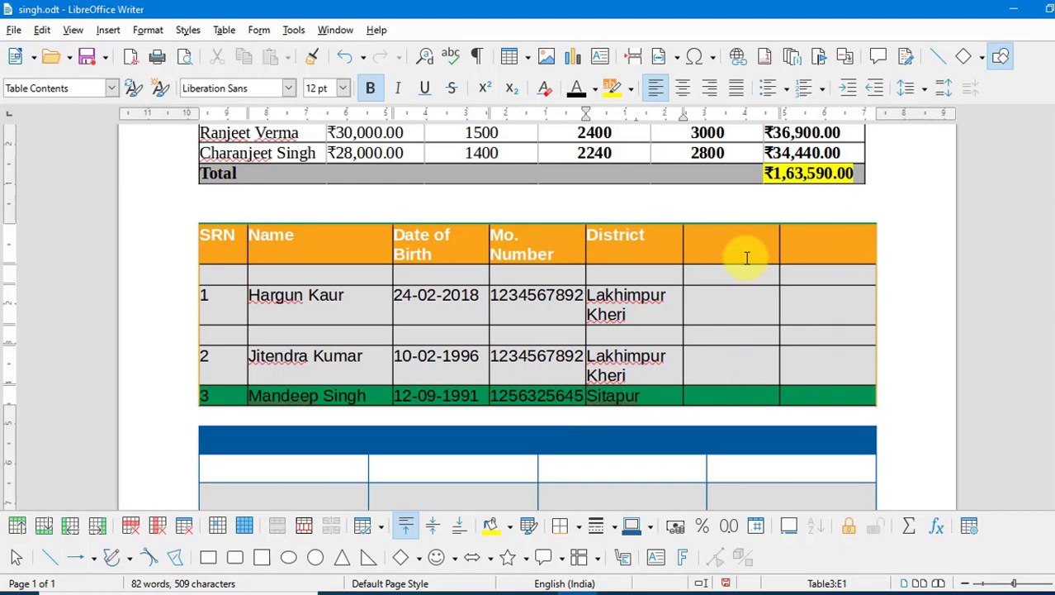
key(ctrl+z)
click(225, 30)
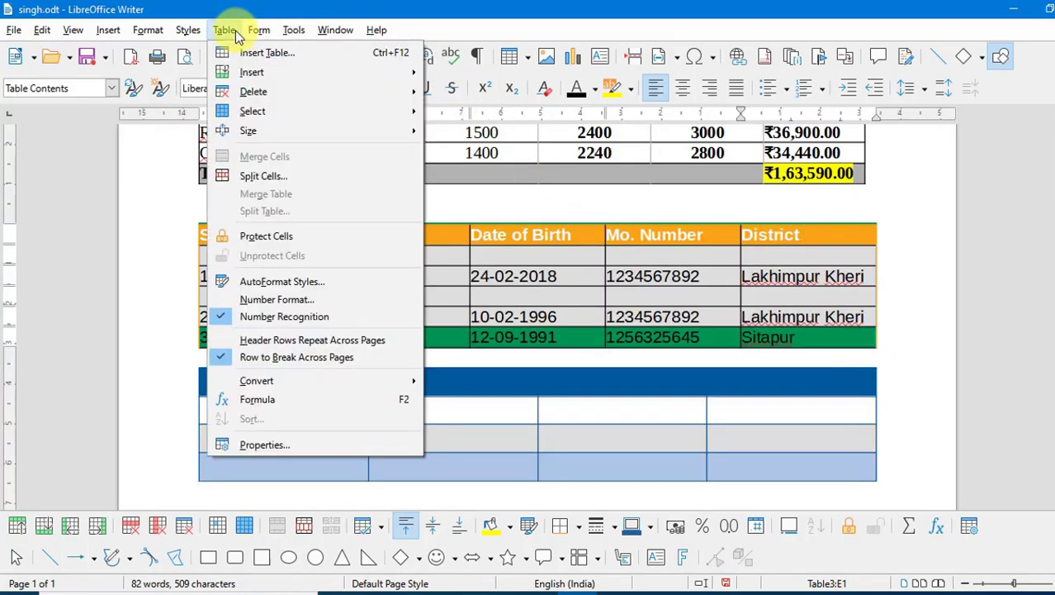
mouse_move(246, 93)
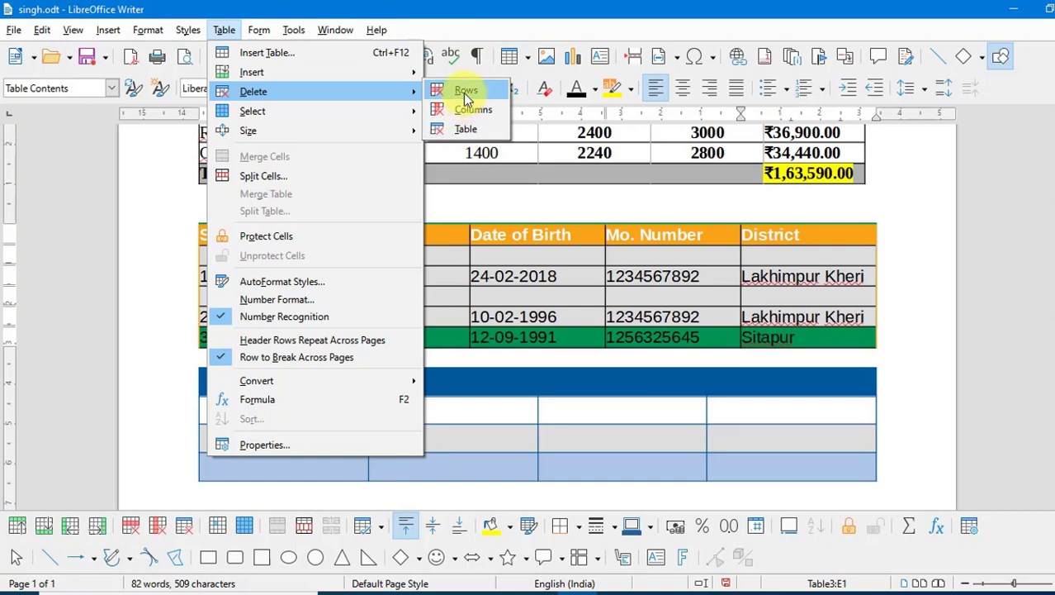
click(573, 256)
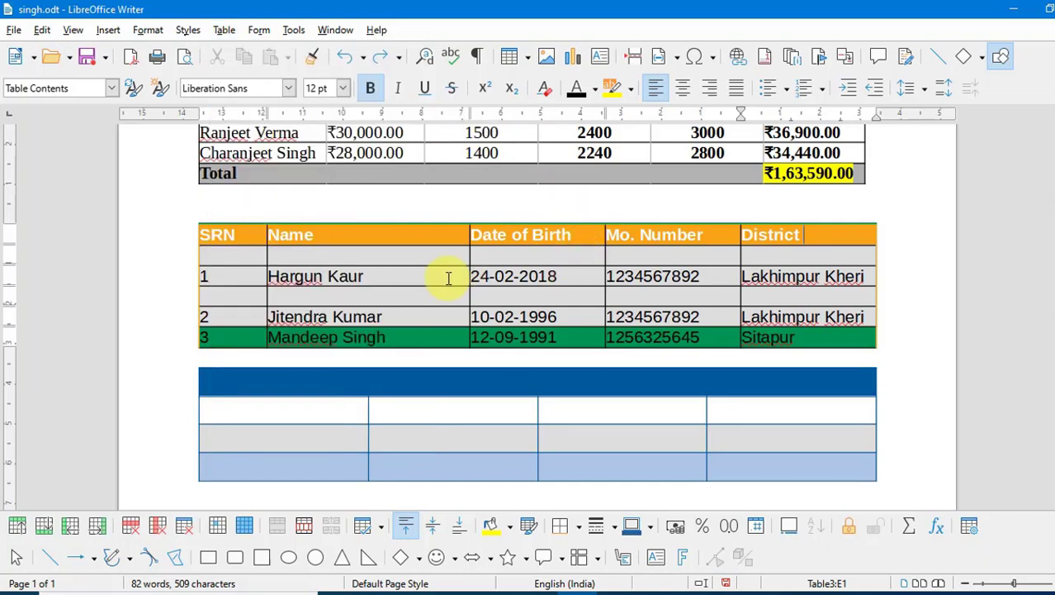
click(230, 277)
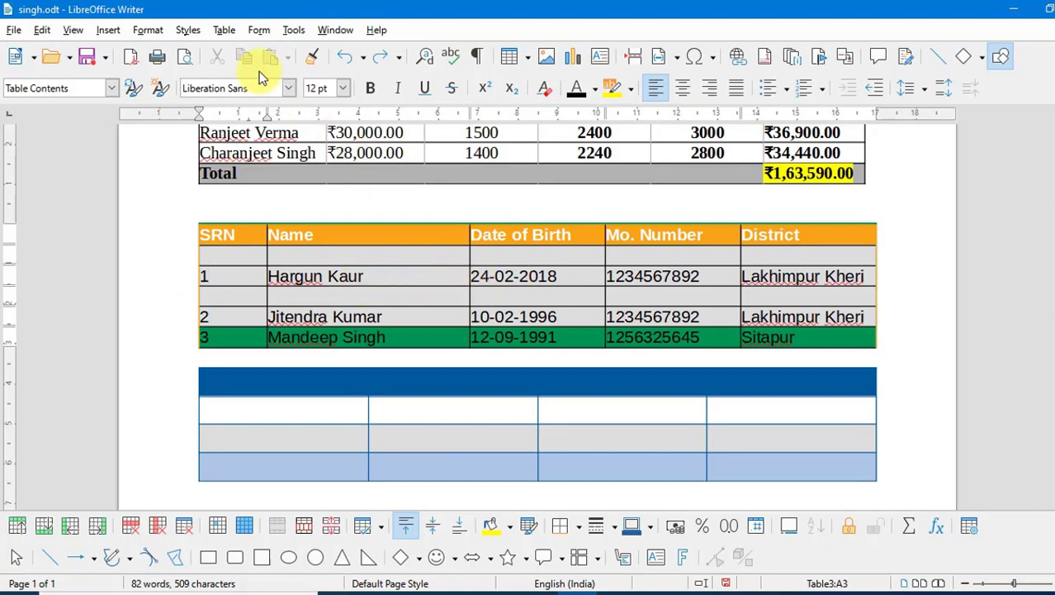
click(223, 30)
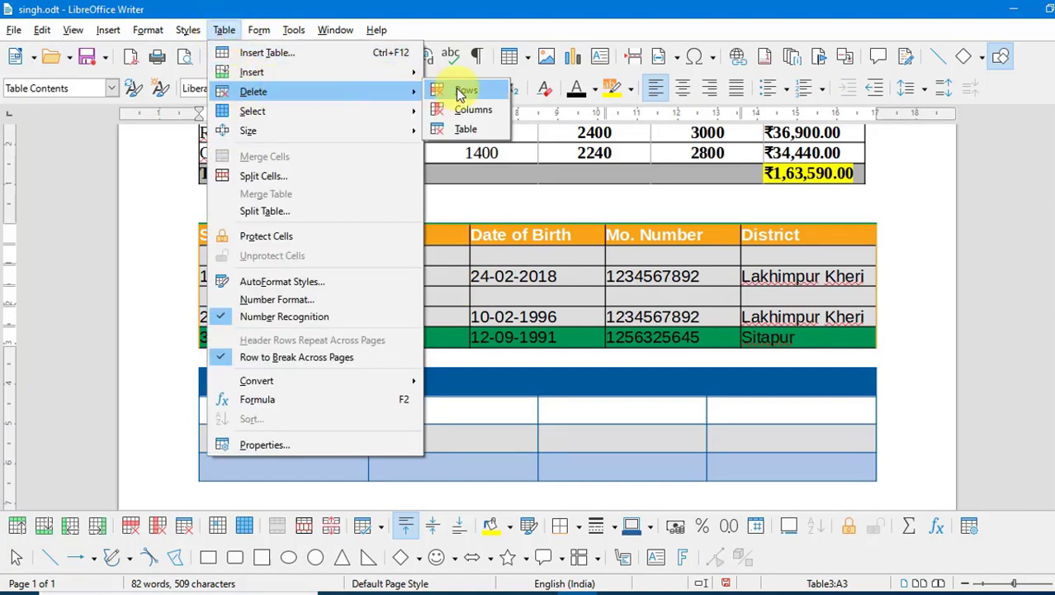
click(460, 94)
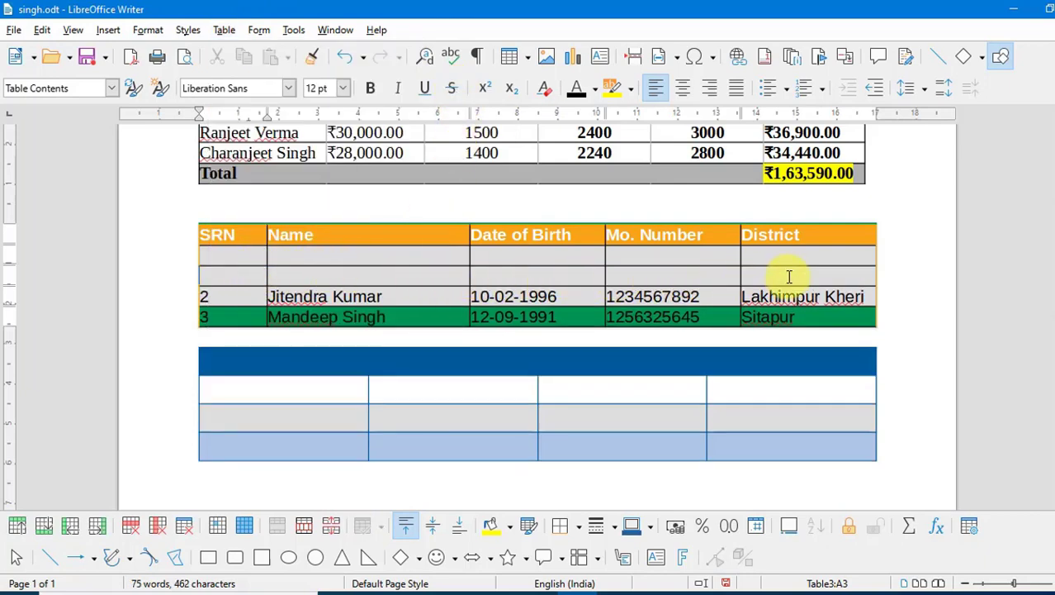
key(ctrl+z)
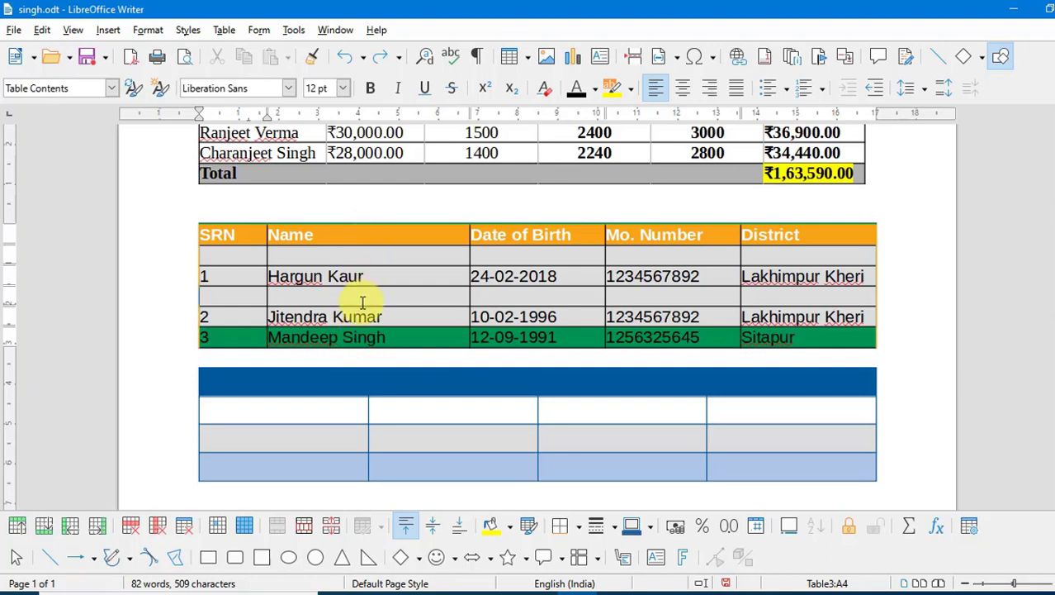
click(367, 235)
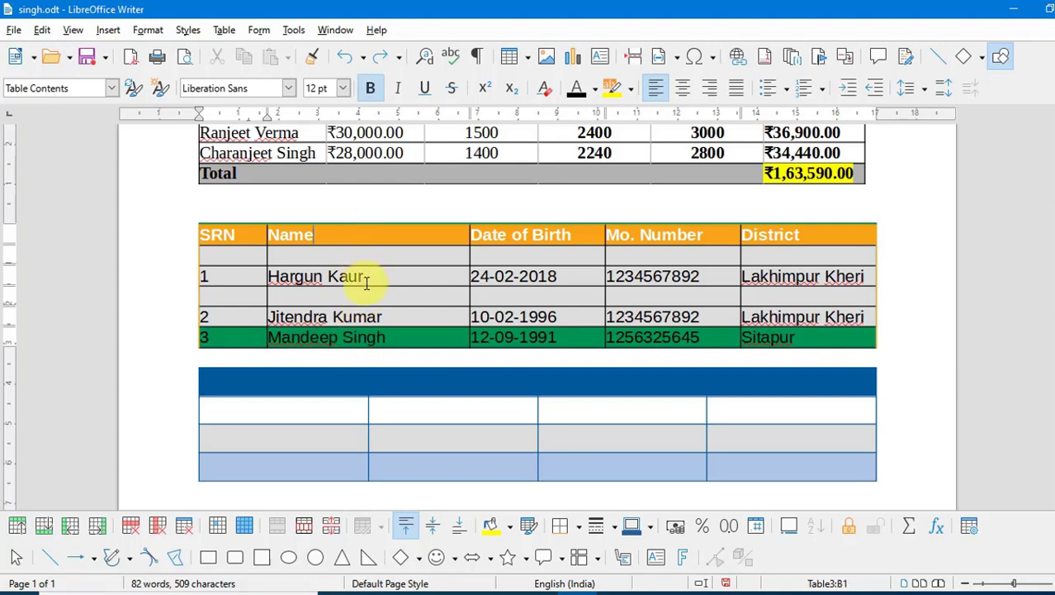
click(224, 31)
mouse_move(393, 98)
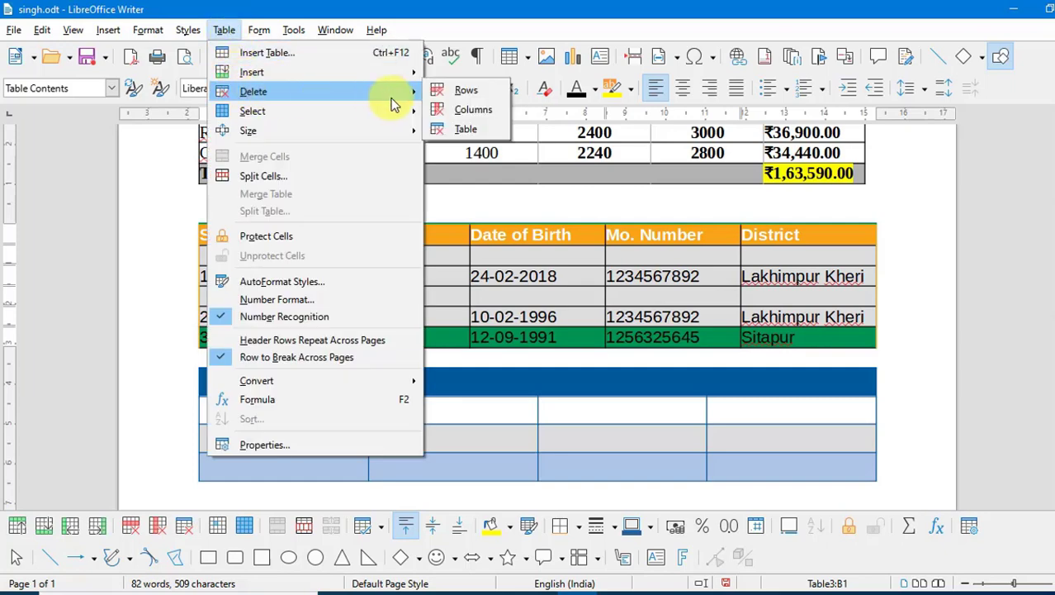
click(467, 111)
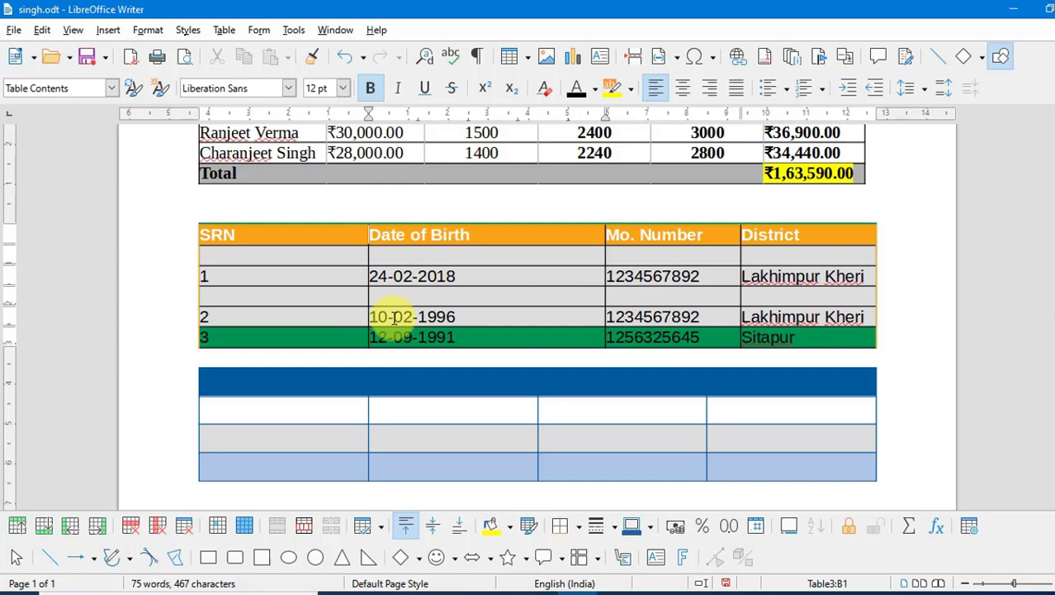
key(ctrl+z)
scroll(217, 289, up, 1)
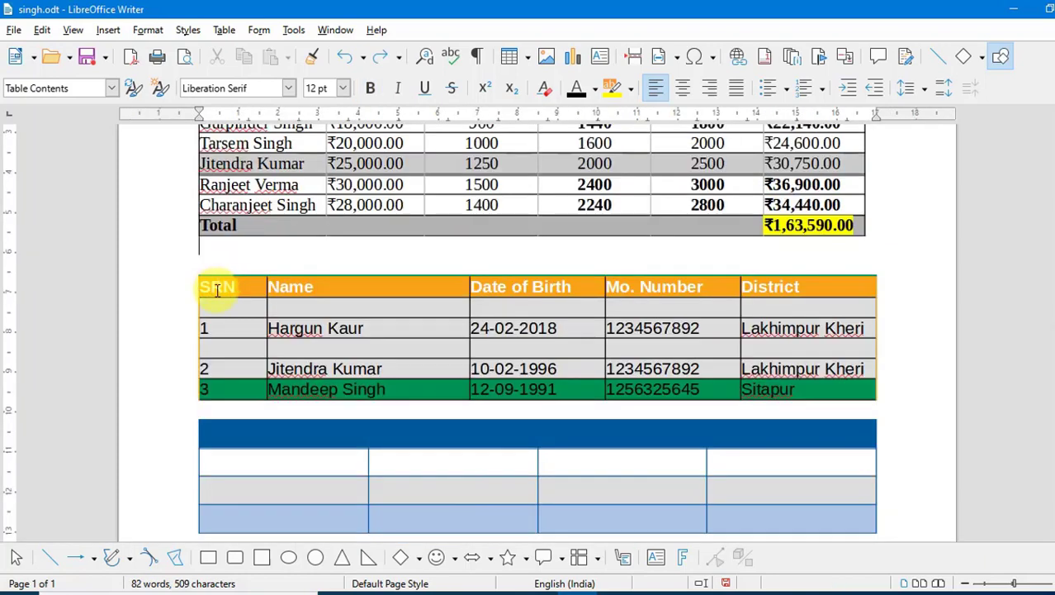
click(812, 388)
drag(742, 384, 199, 265)
click(245, 325)
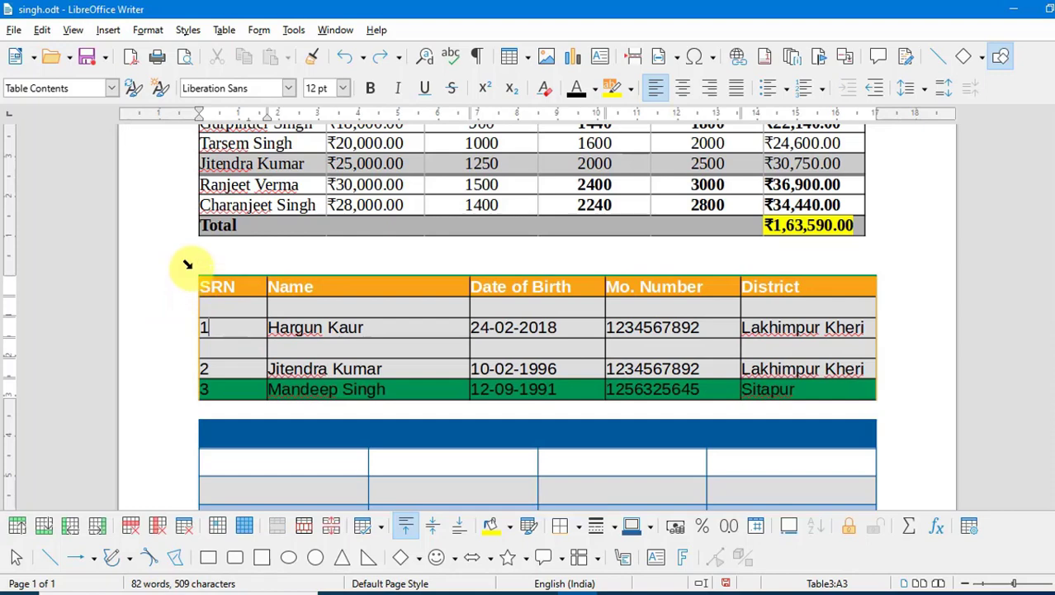
click(188, 264)
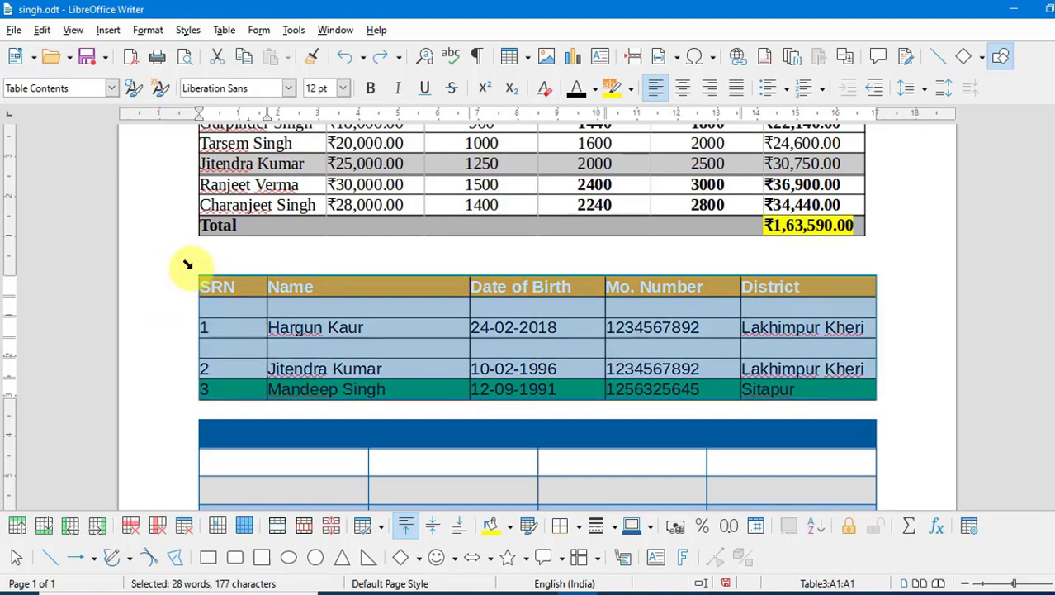
click(223, 30)
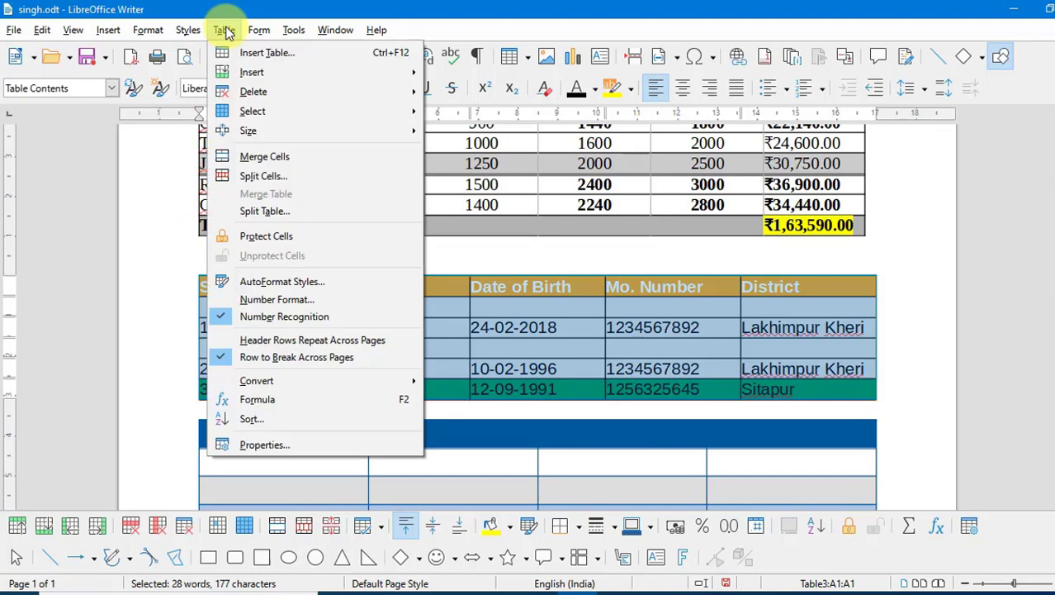
mouse_move(355, 92)
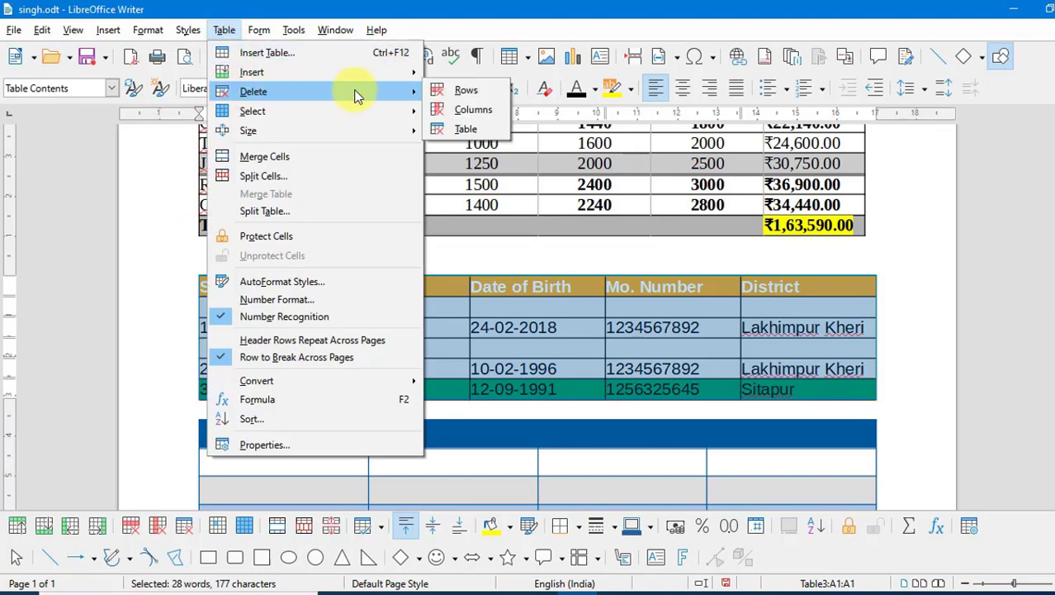
click(464, 129)
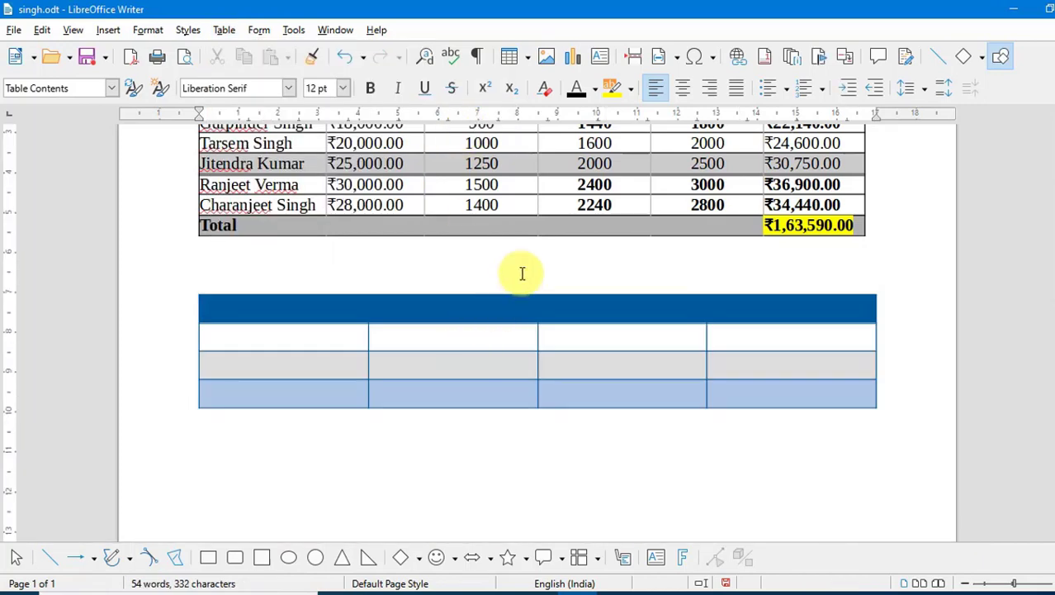
key(ctrl+z)
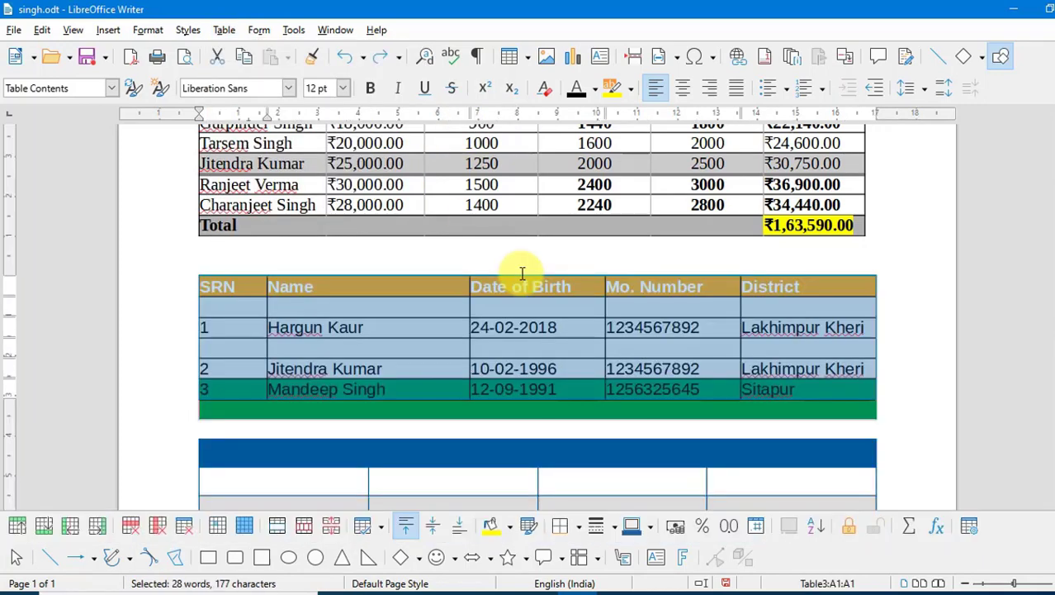
click(226, 34)
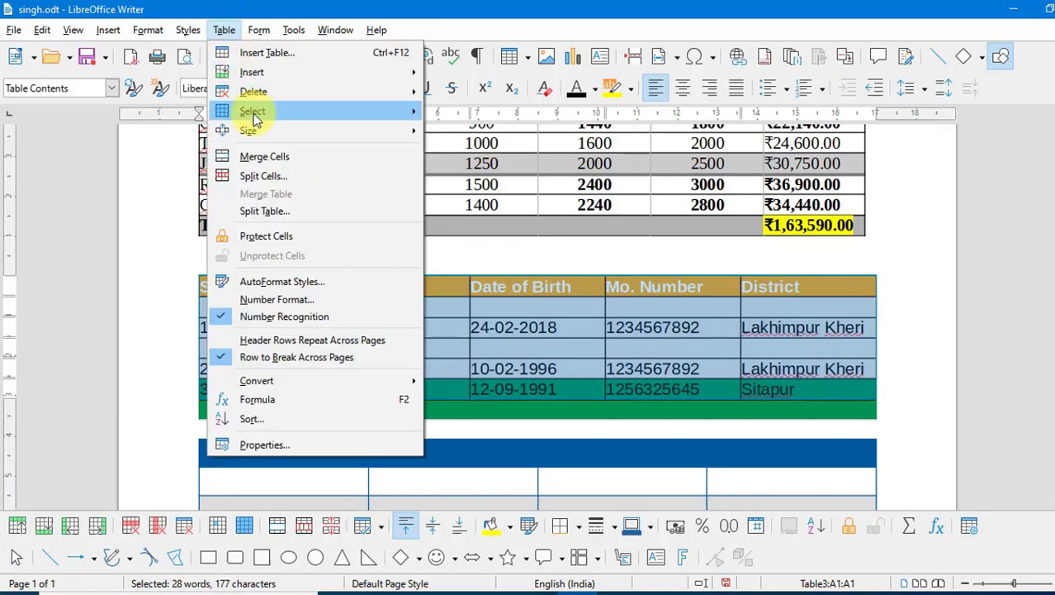
mouse_move(256, 120)
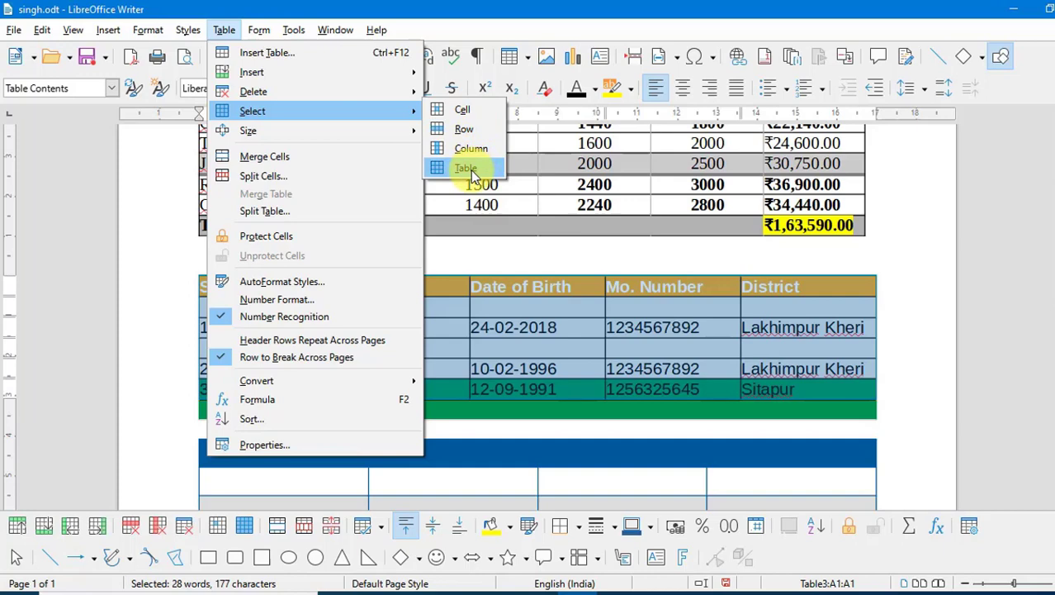
click(691, 332)
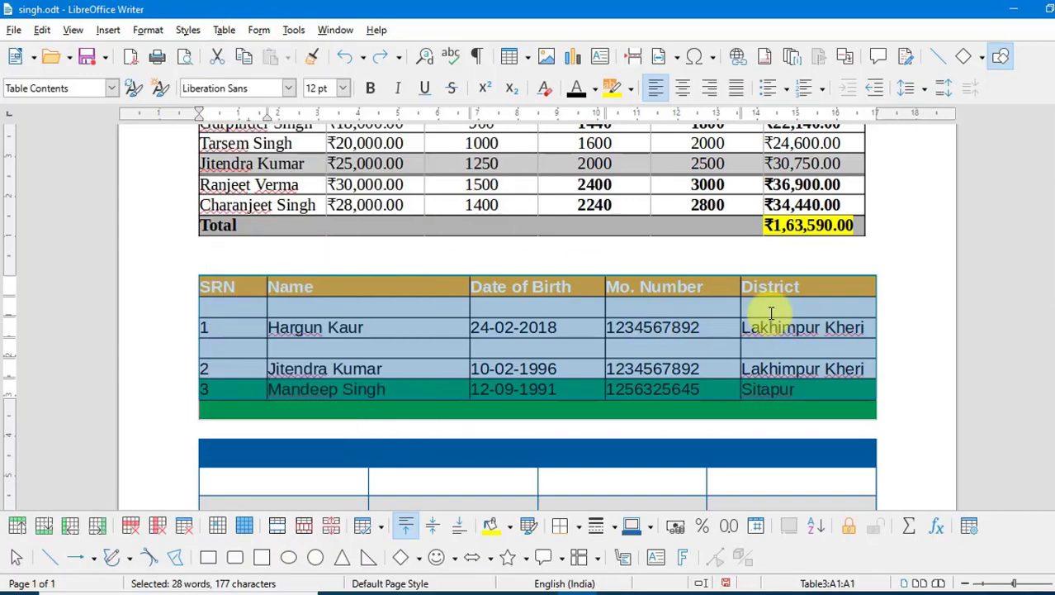
scroll(754, 402, down, 3)
click(759, 367)
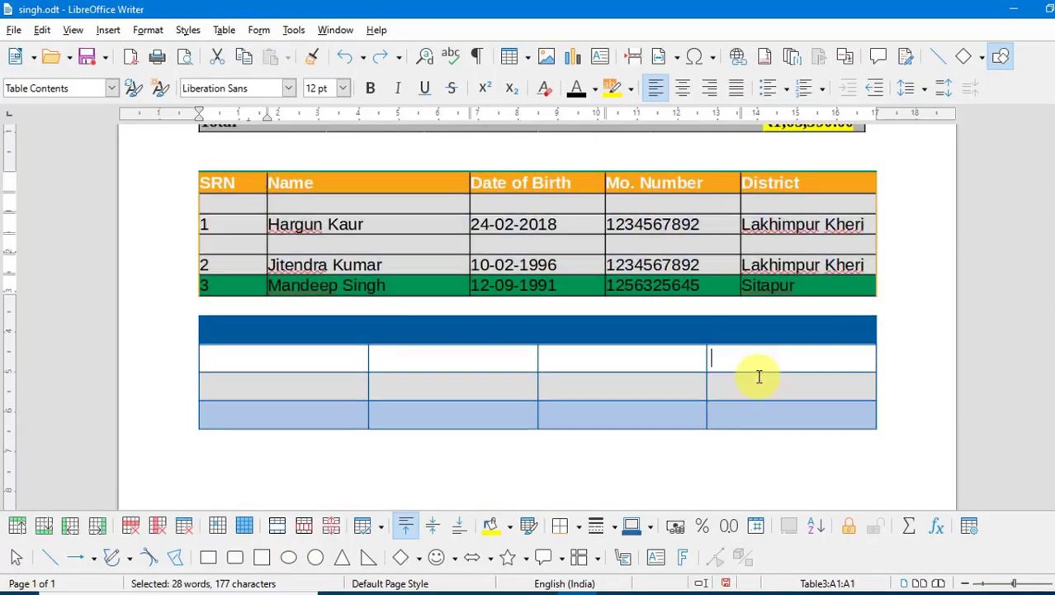
click(778, 224)
click(232, 36)
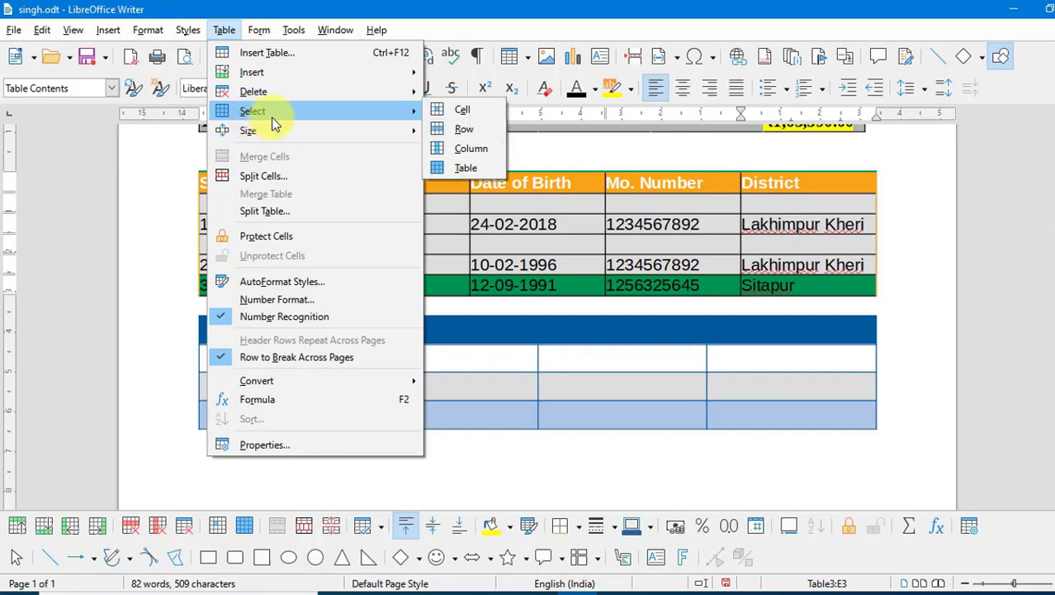
click(479, 116)
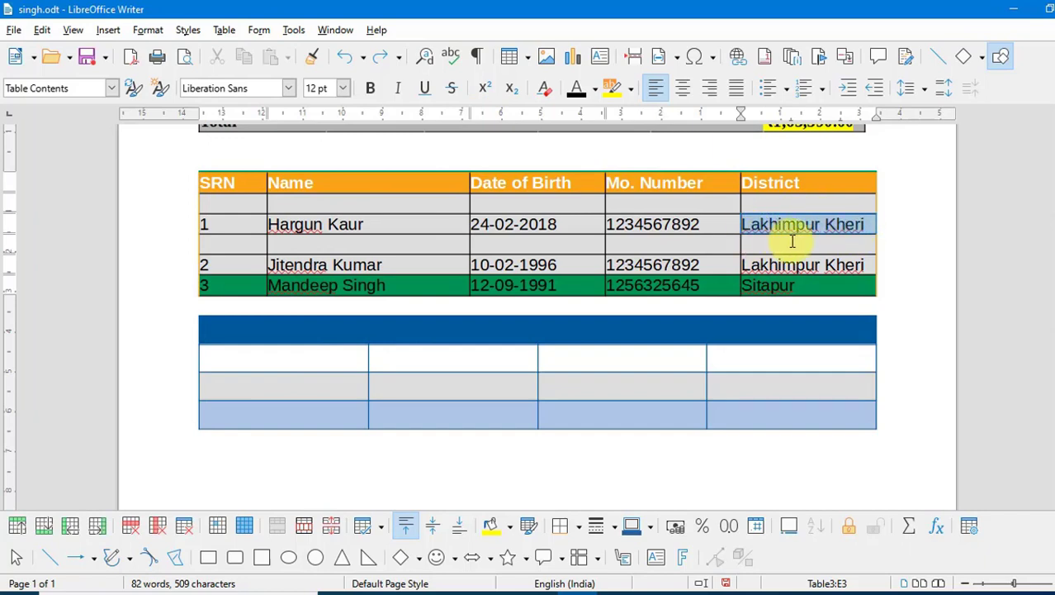
click(813, 224)
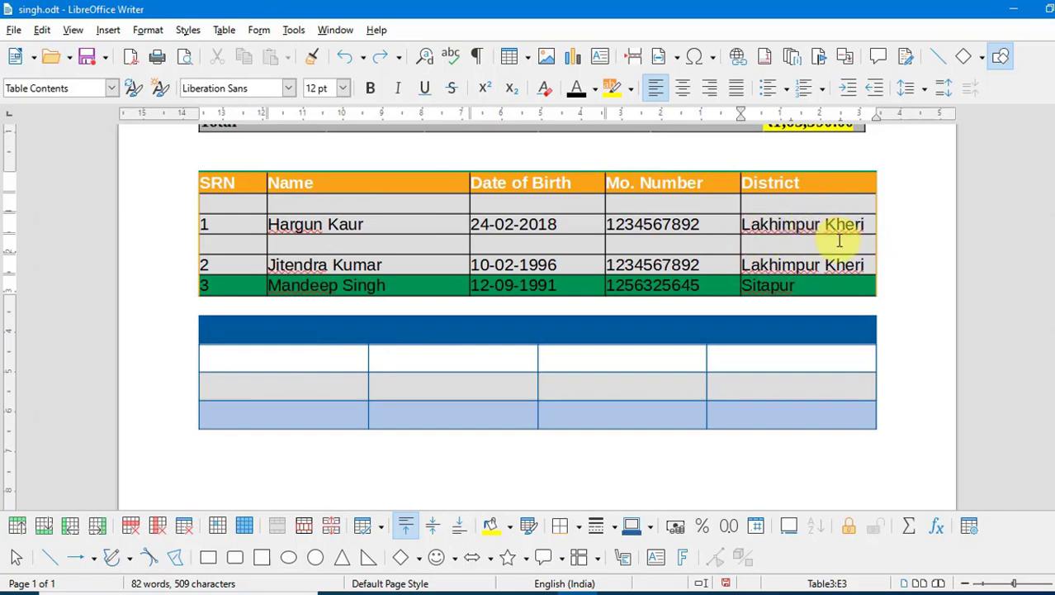
click(227, 32)
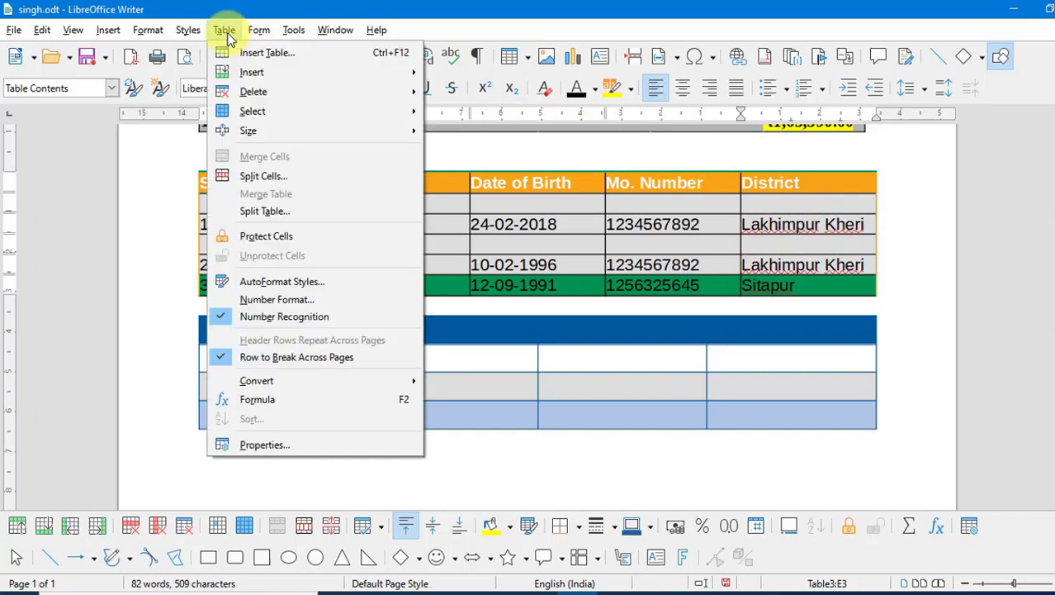
mouse_move(245, 111)
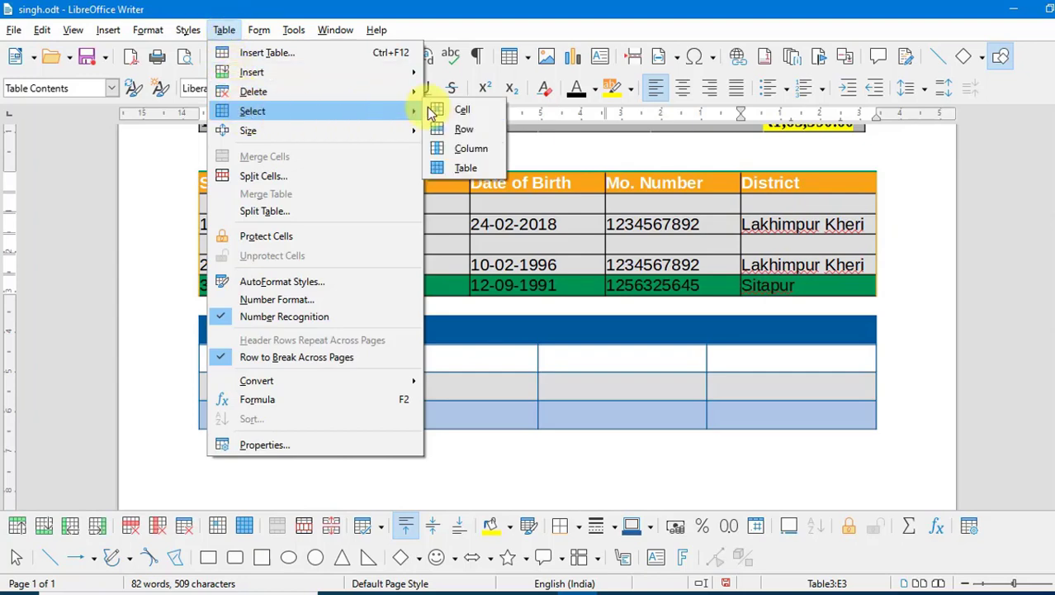
click(467, 130)
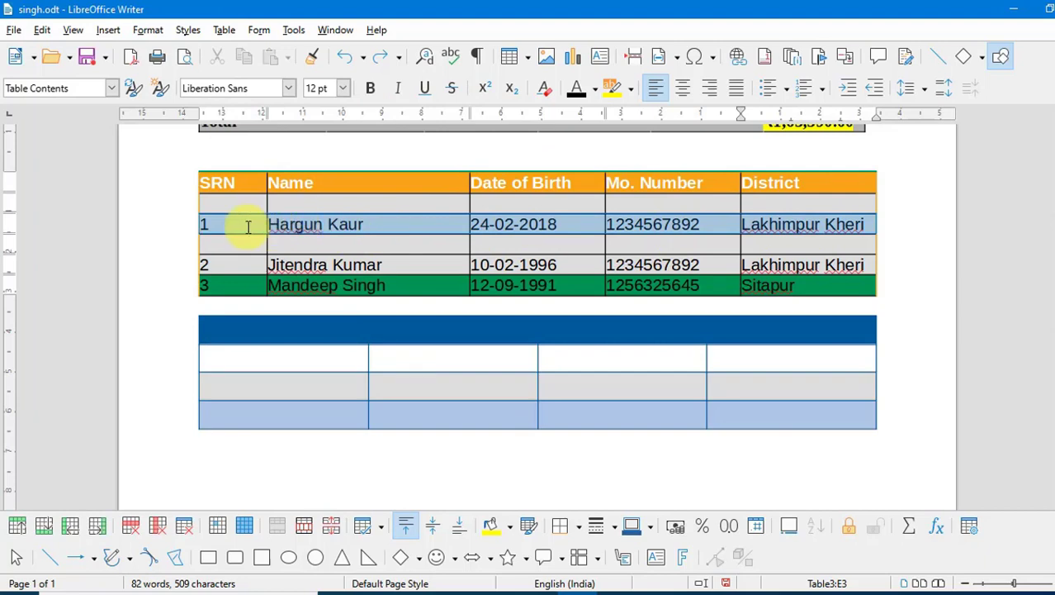
click(822, 224)
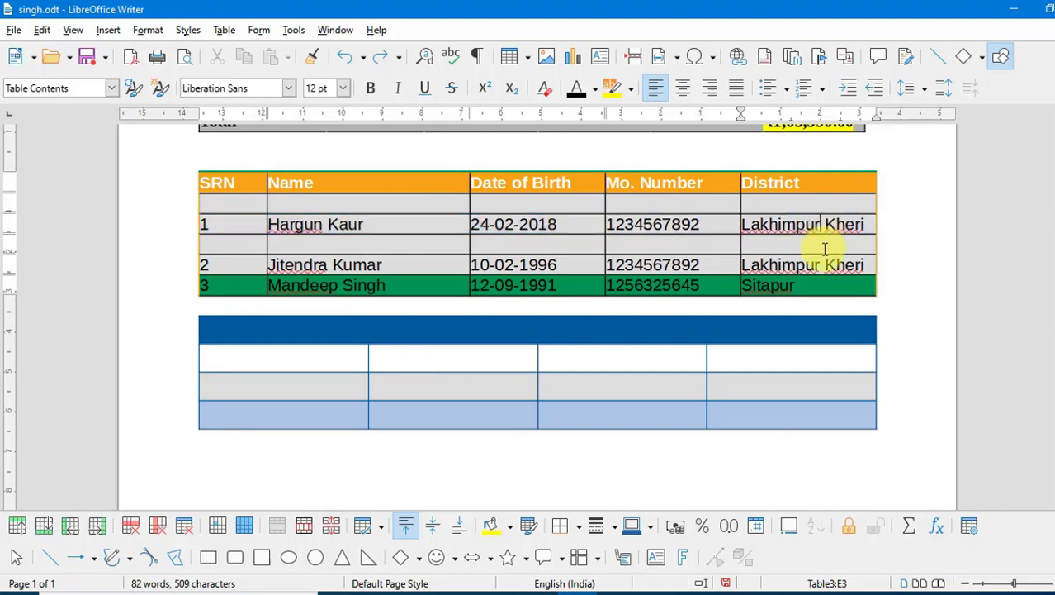
click(224, 30)
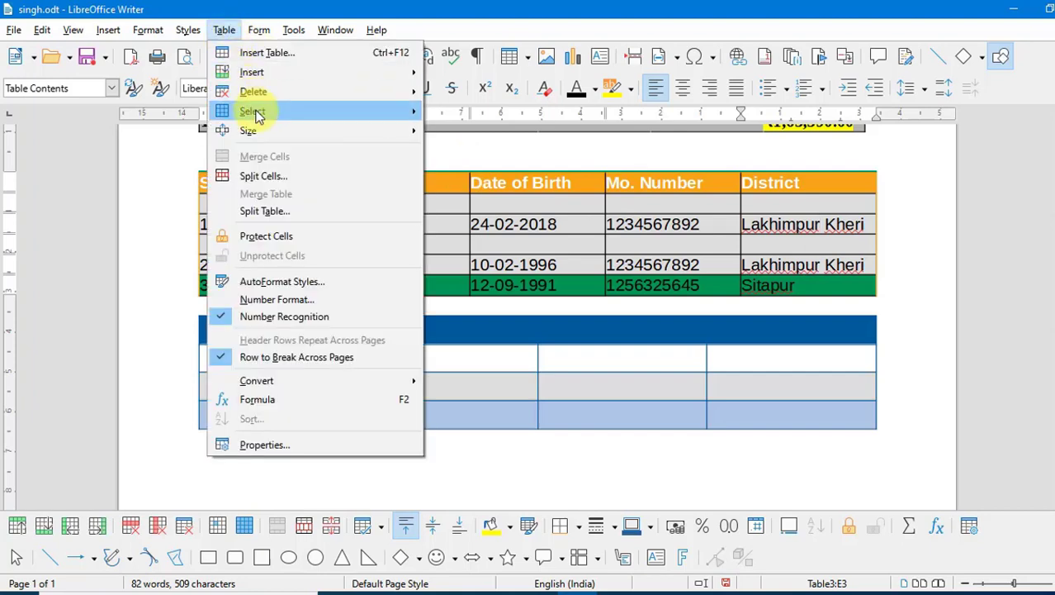
mouse_move(252, 111)
click(470, 148)
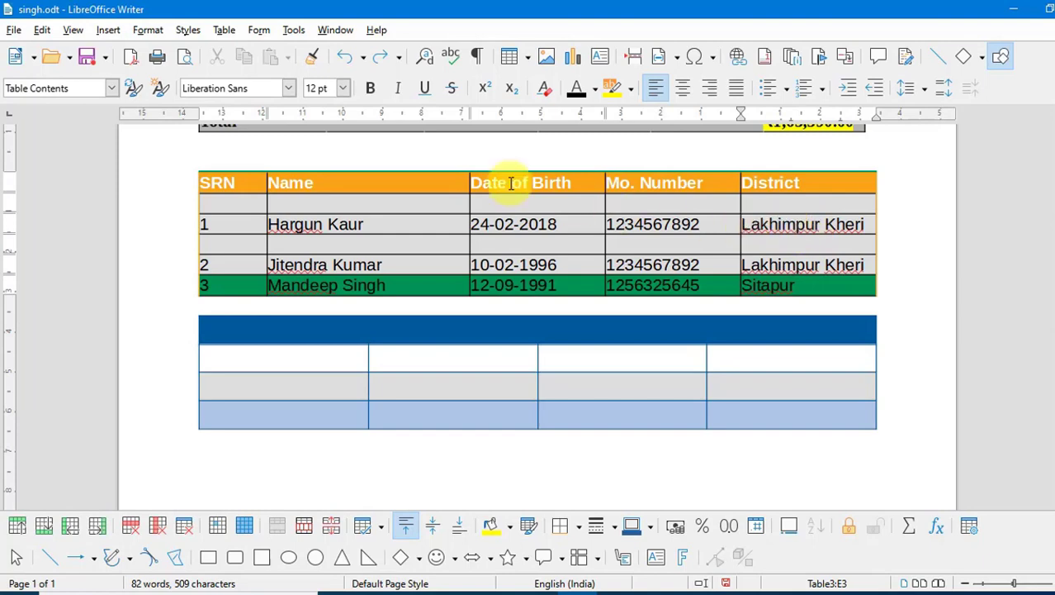
click(224, 33)
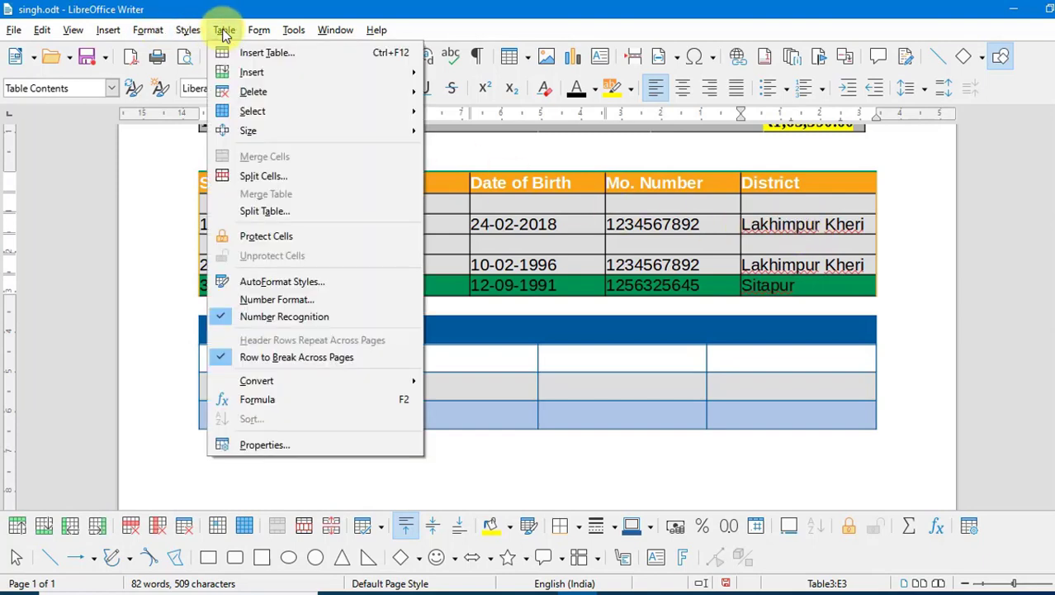
mouse_move(367, 108)
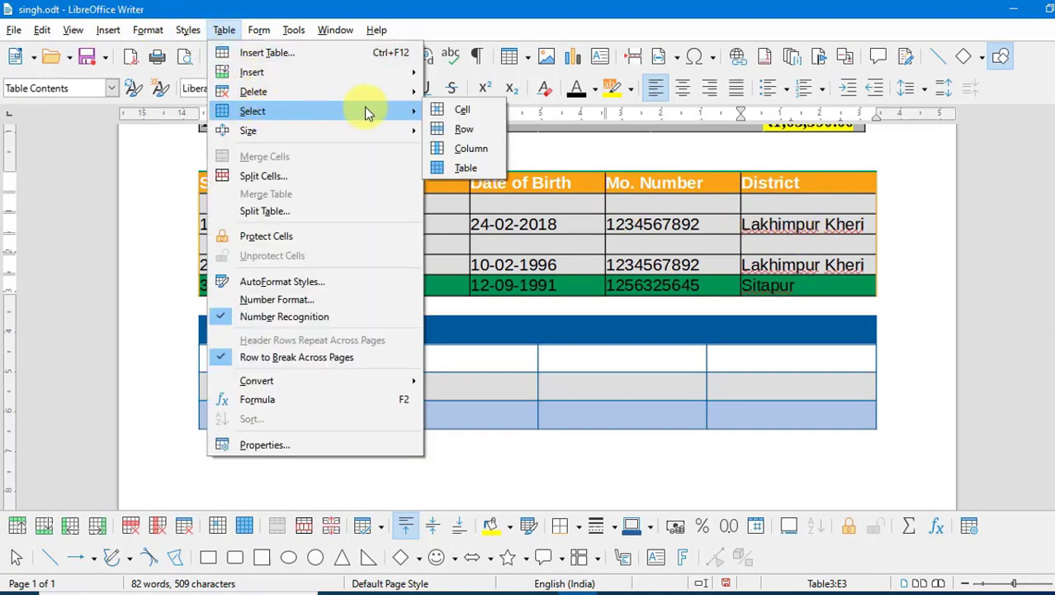
click(469, 168)
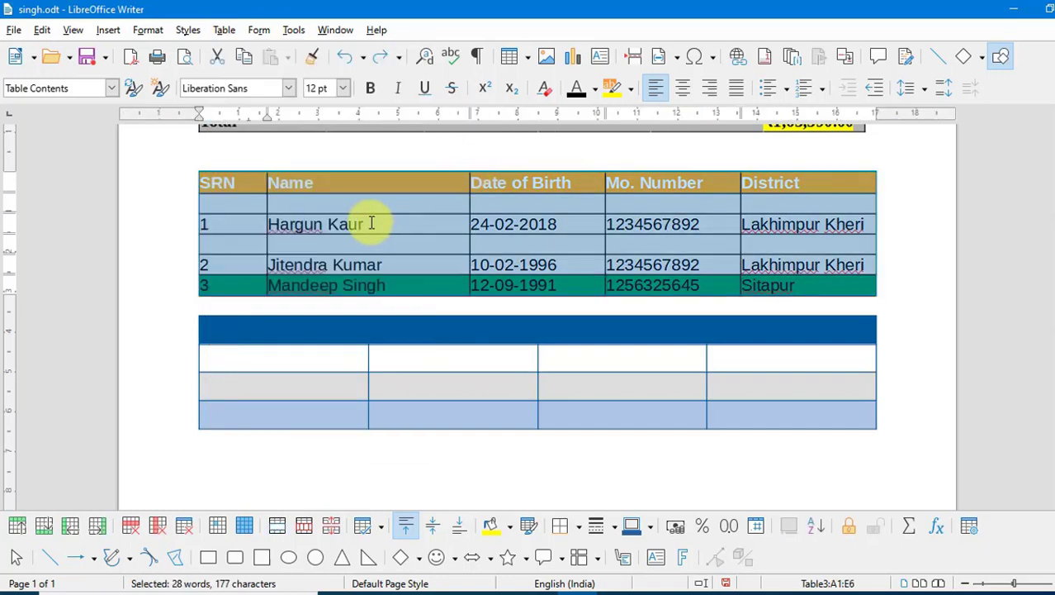
click(370, 239)
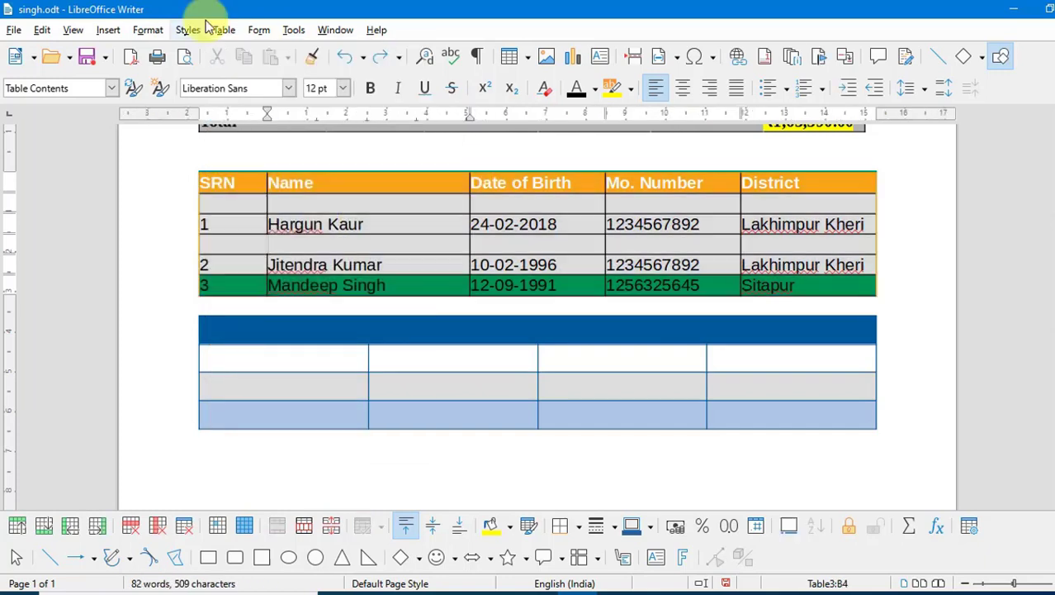
click(224, 30)
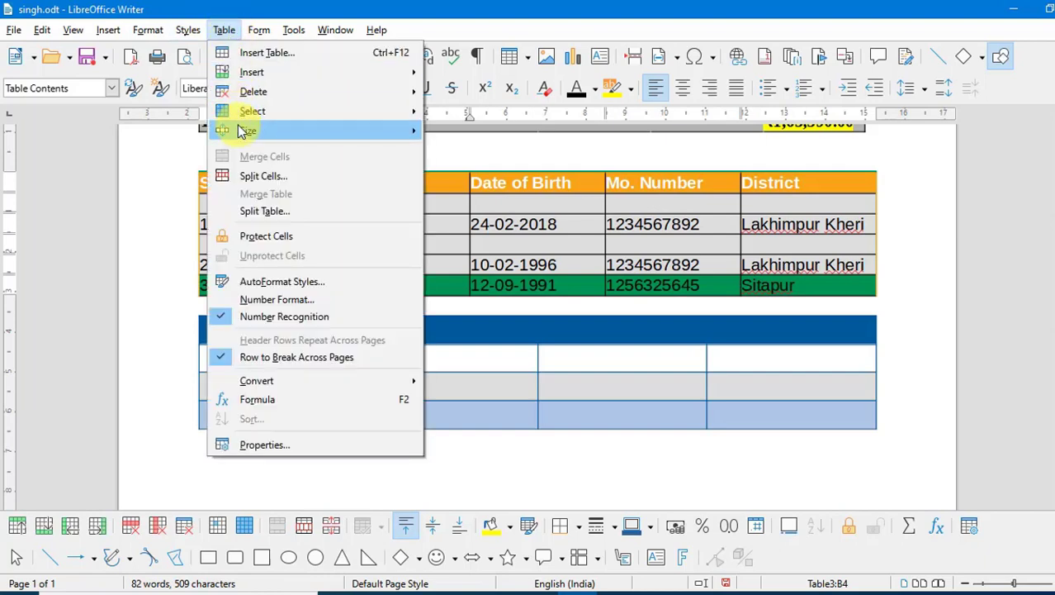
mouse_move(244, 134)
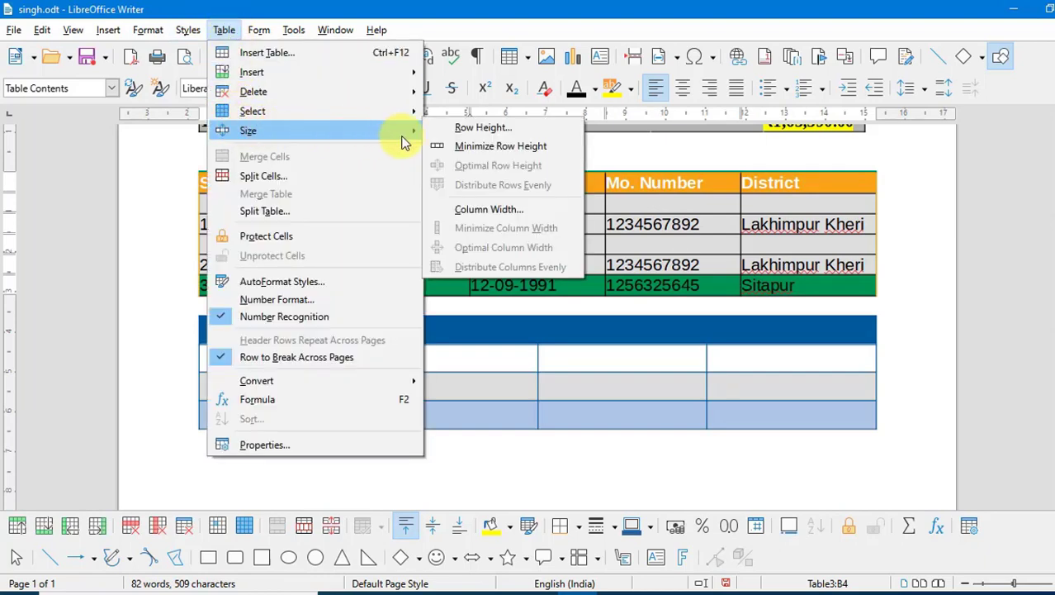
click(638, 210)
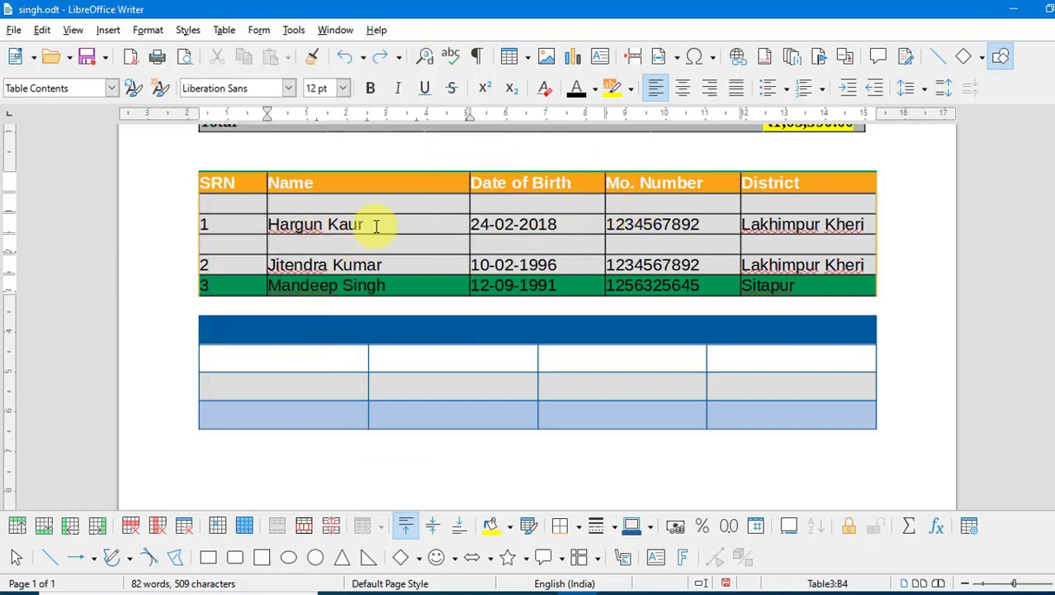
click(226, 33)
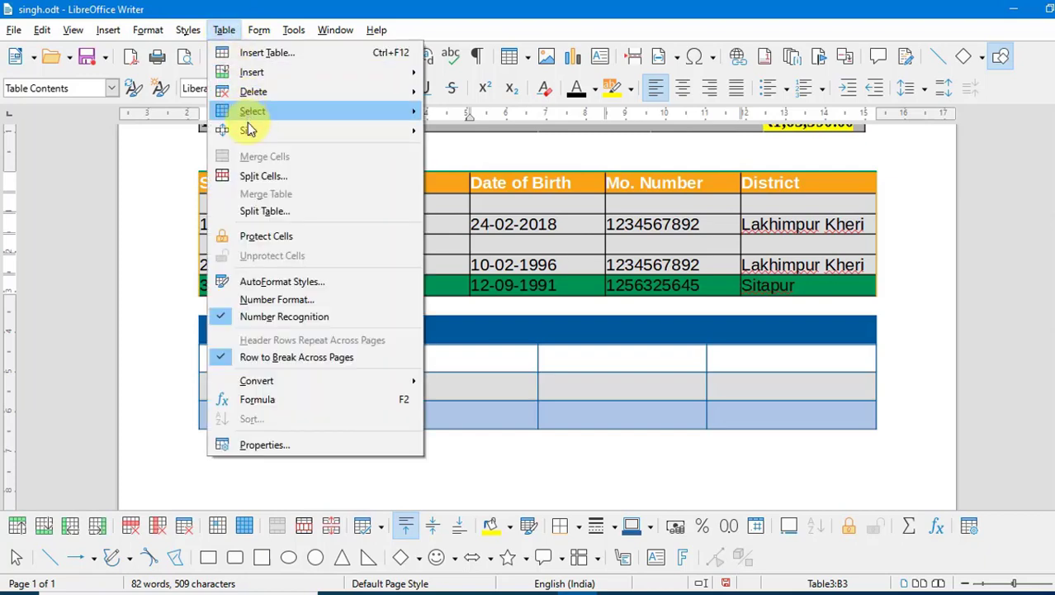
mouse_move(248, 132)
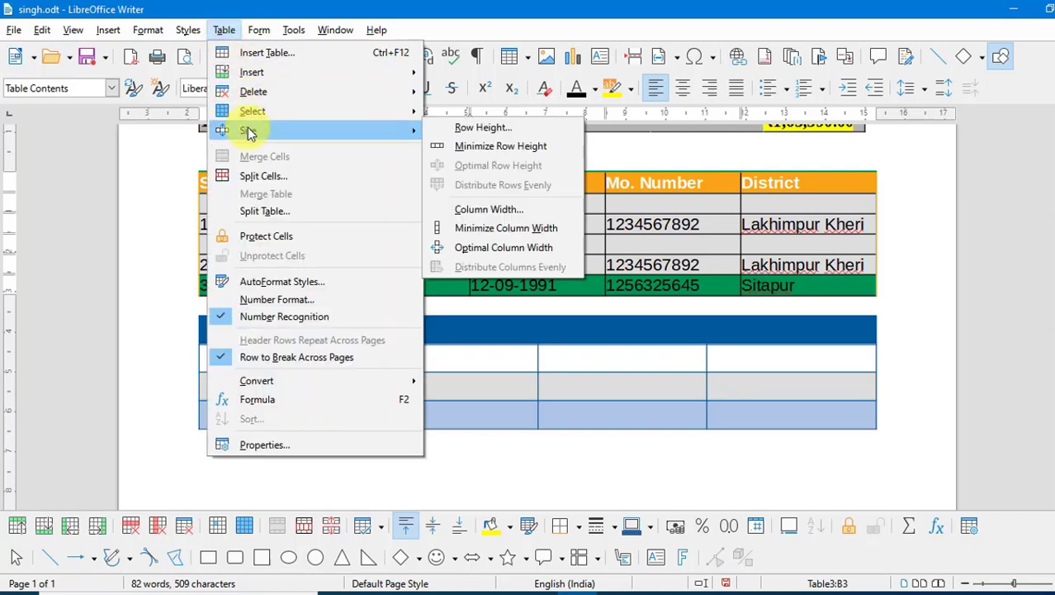
click(463, 132)
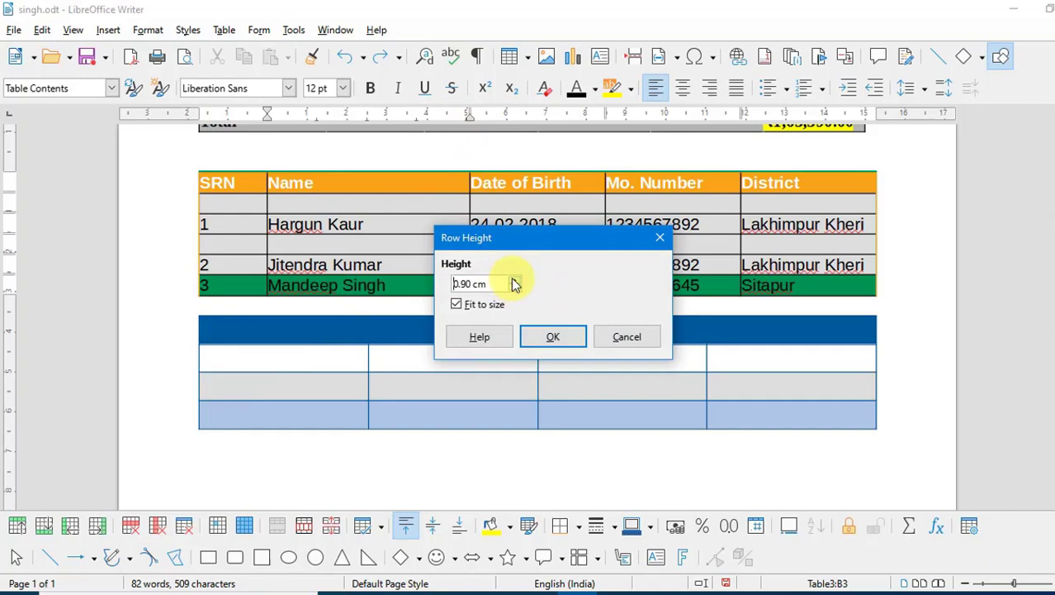
click(548, 336)
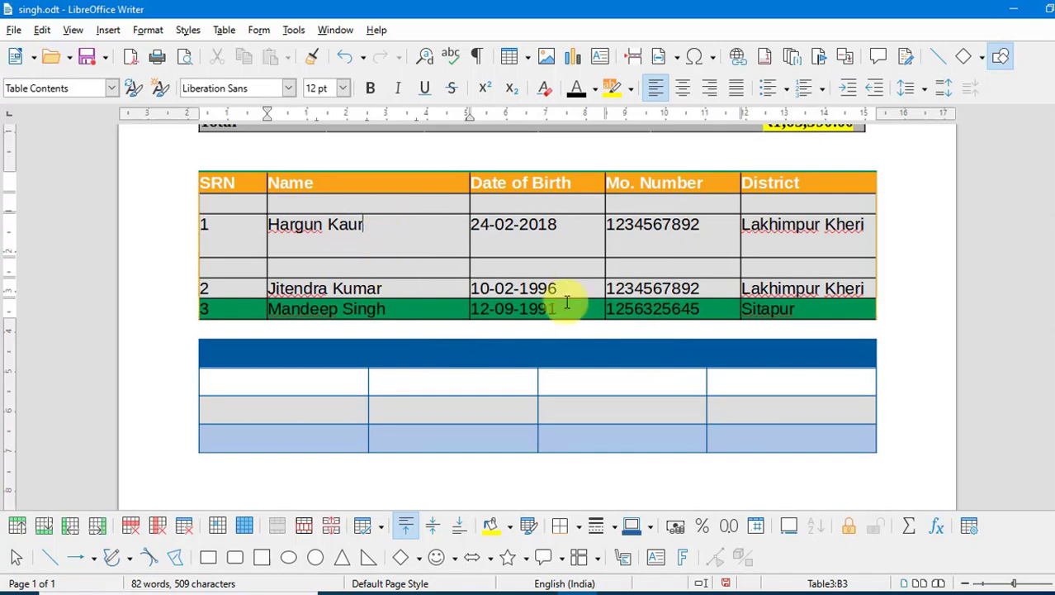
drag(752, 268, 254, 237)
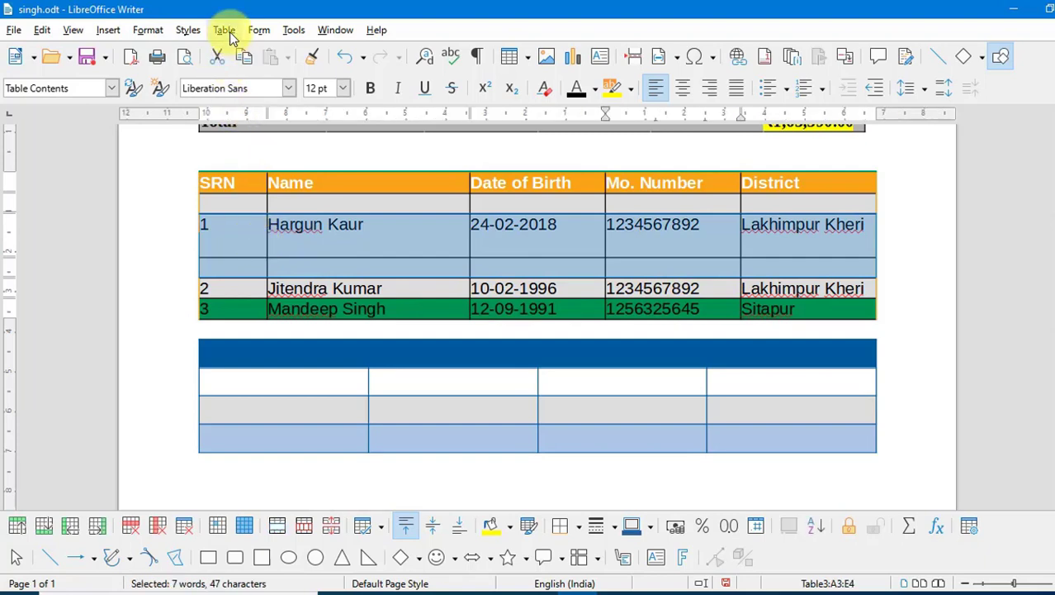
click(228, 33)
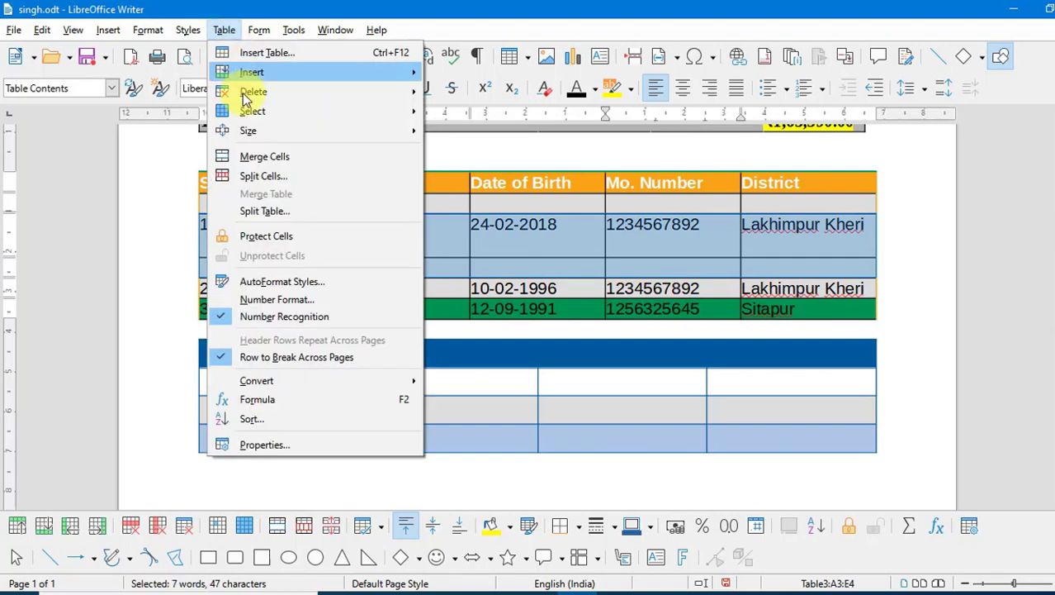
mouse_move(313, 129)
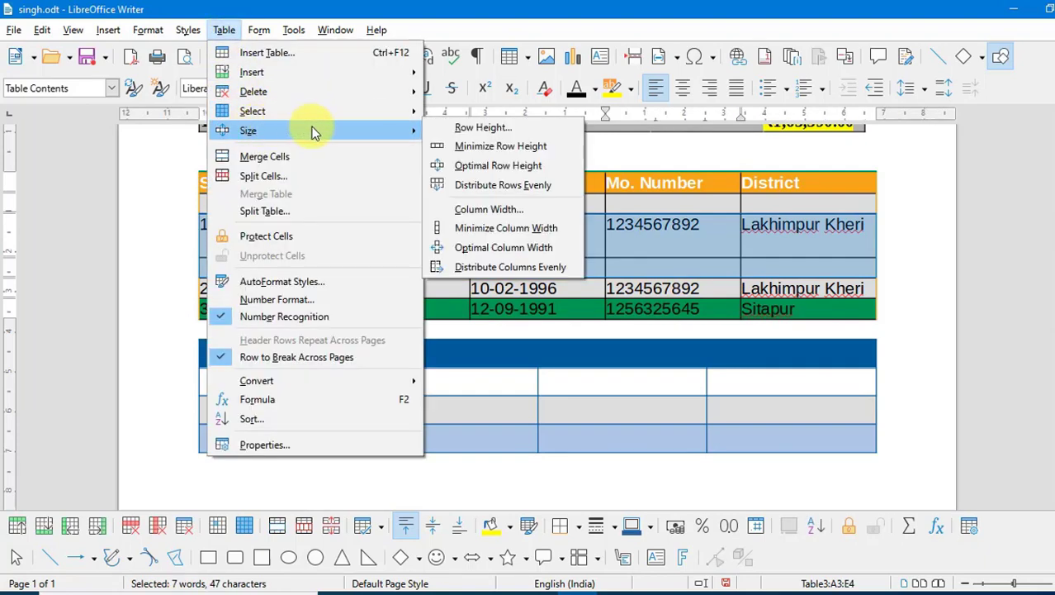
click(507, 173)
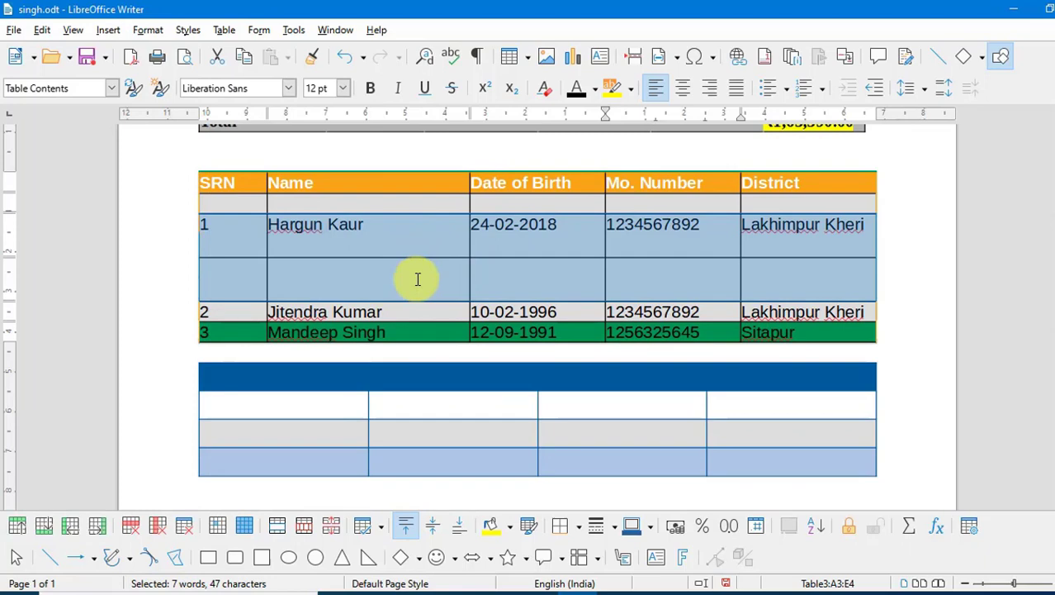
click(222, 32)
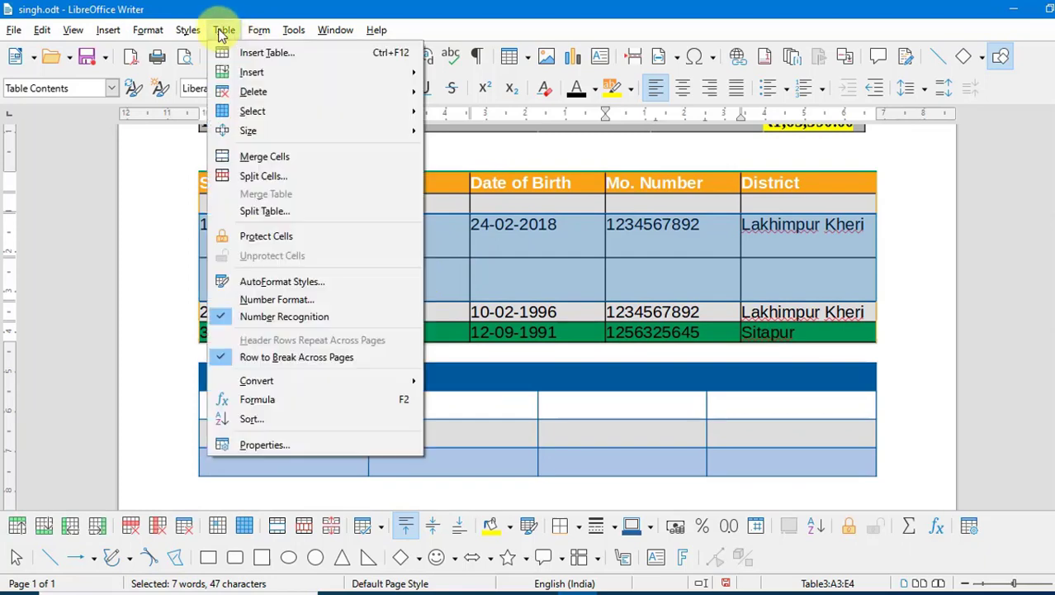
mouse_move(271, 130)
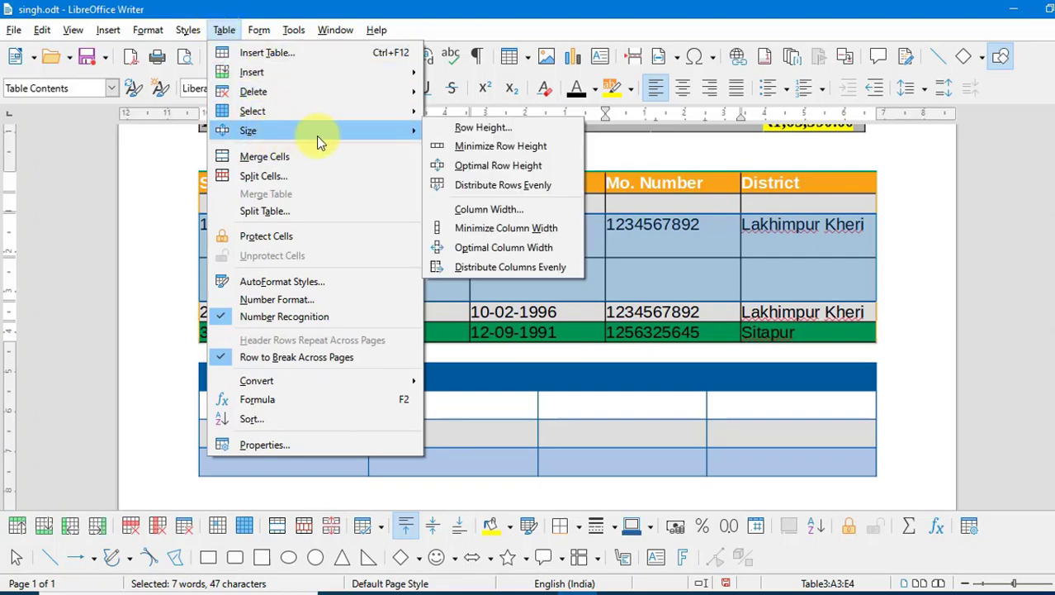
click(522, 148)
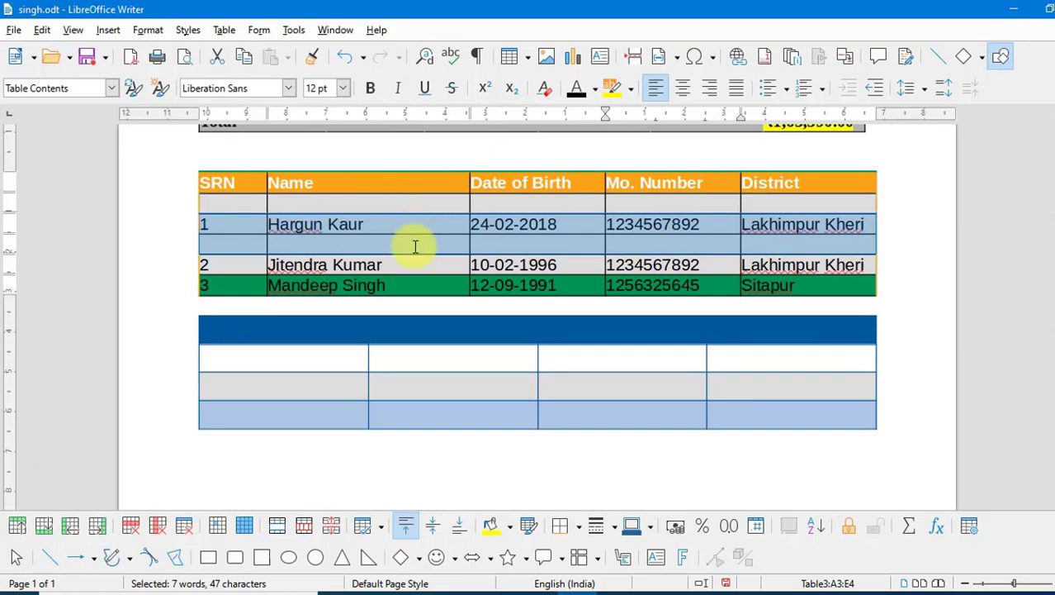
click(224, 30)
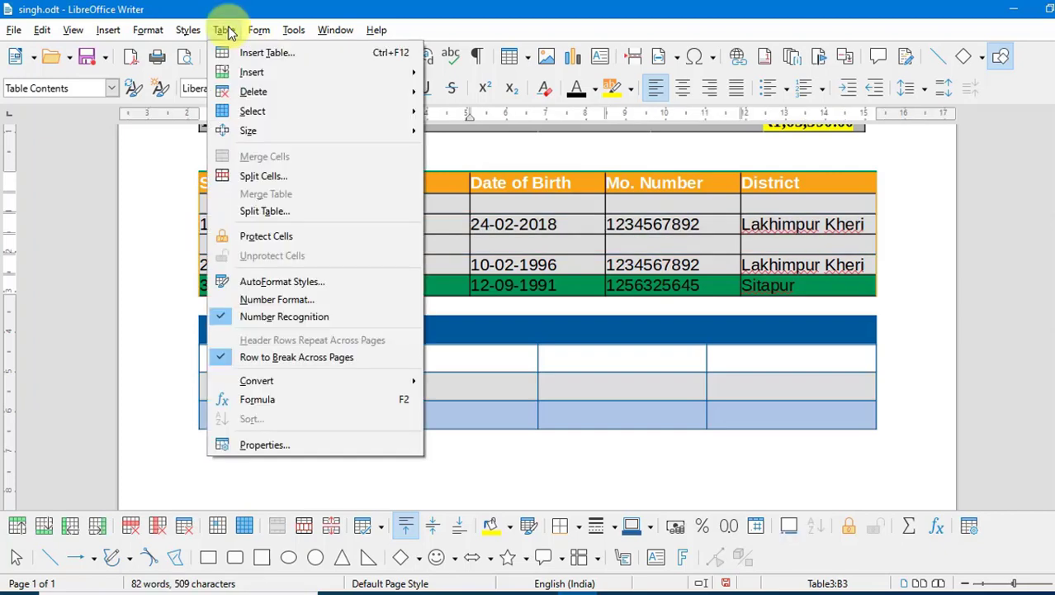
mouse_move(251, 131)
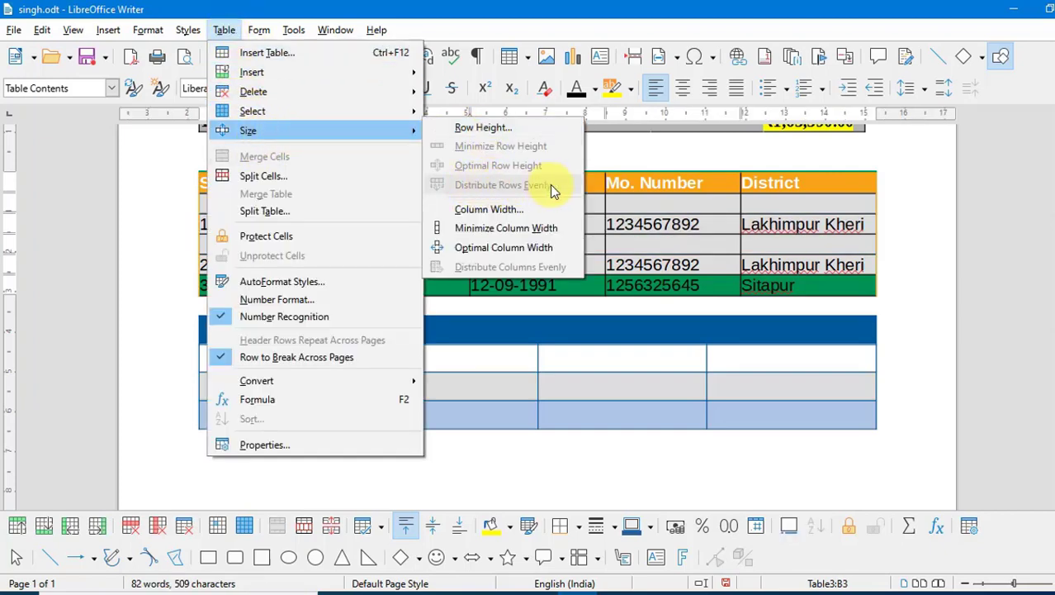
click(644, 221)
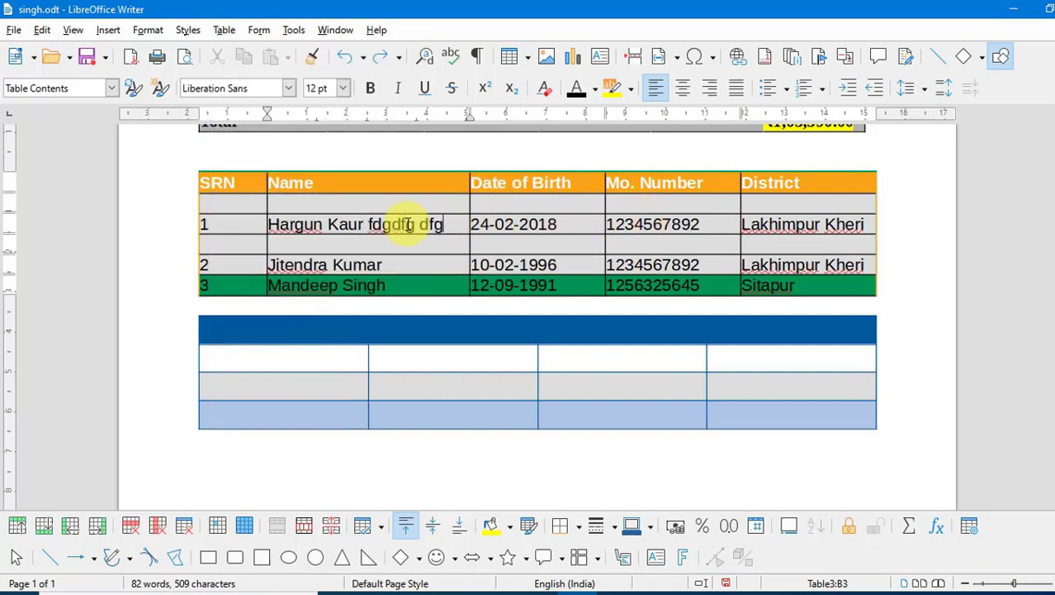
text(d dfgd gdf)
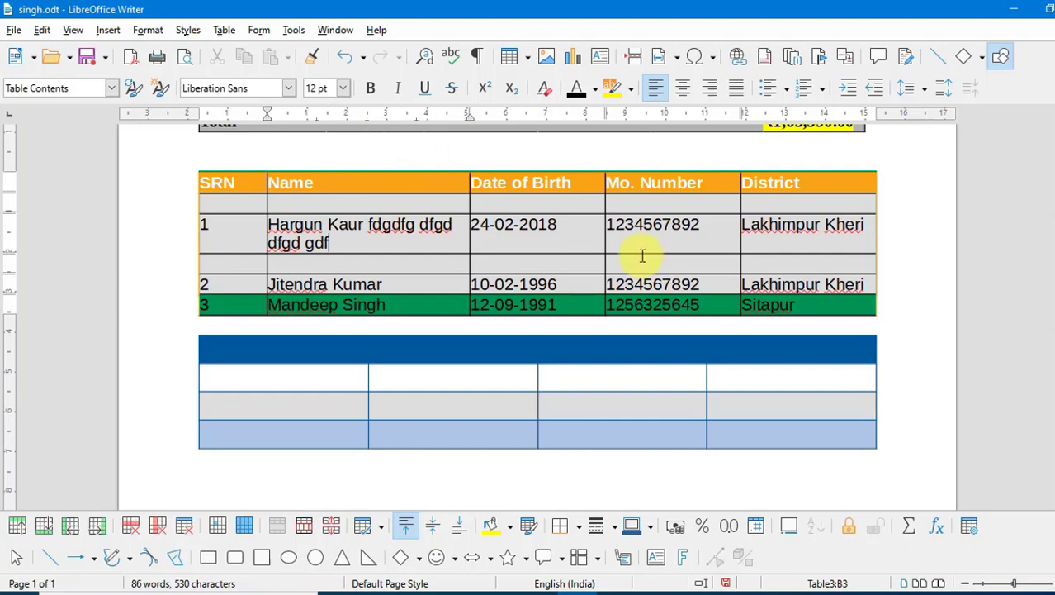
drag(823, 304, 219, 160)
click(225, 32)
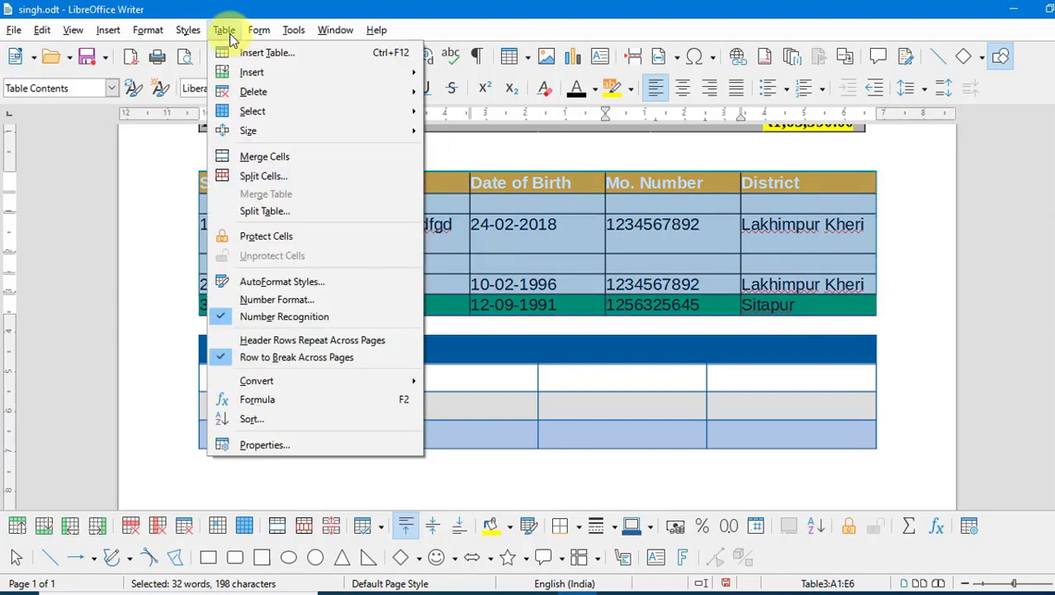
mouse_move(261, 129)
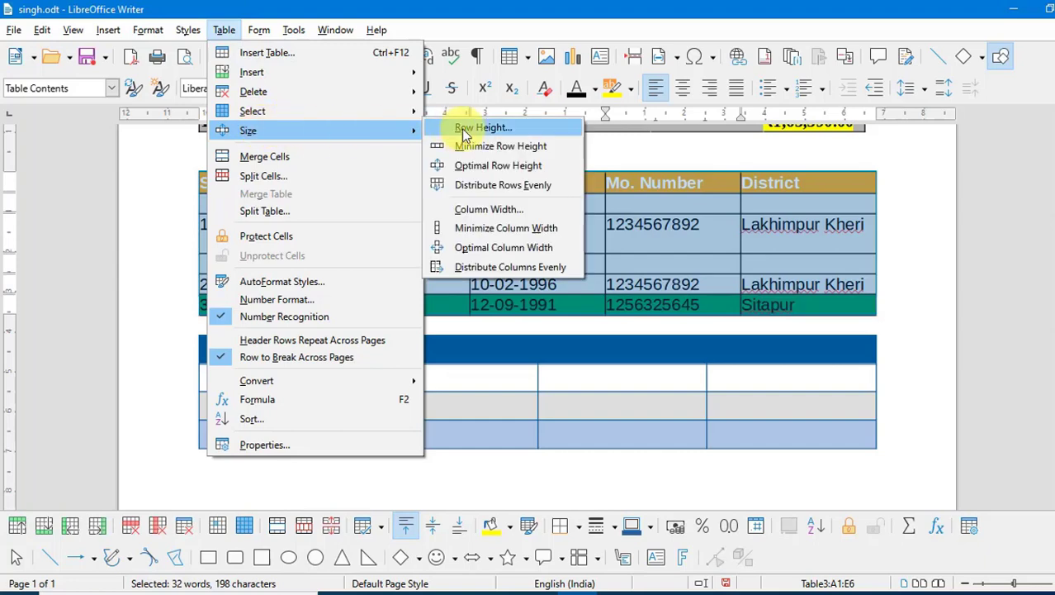
click(493, 186)
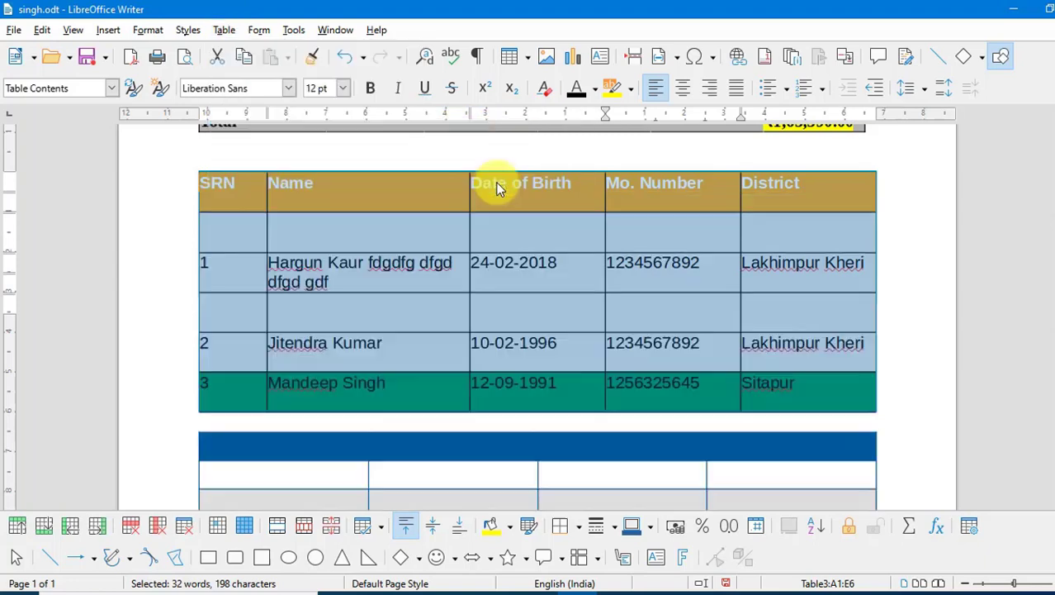
scroll(358, 272, down, 2)
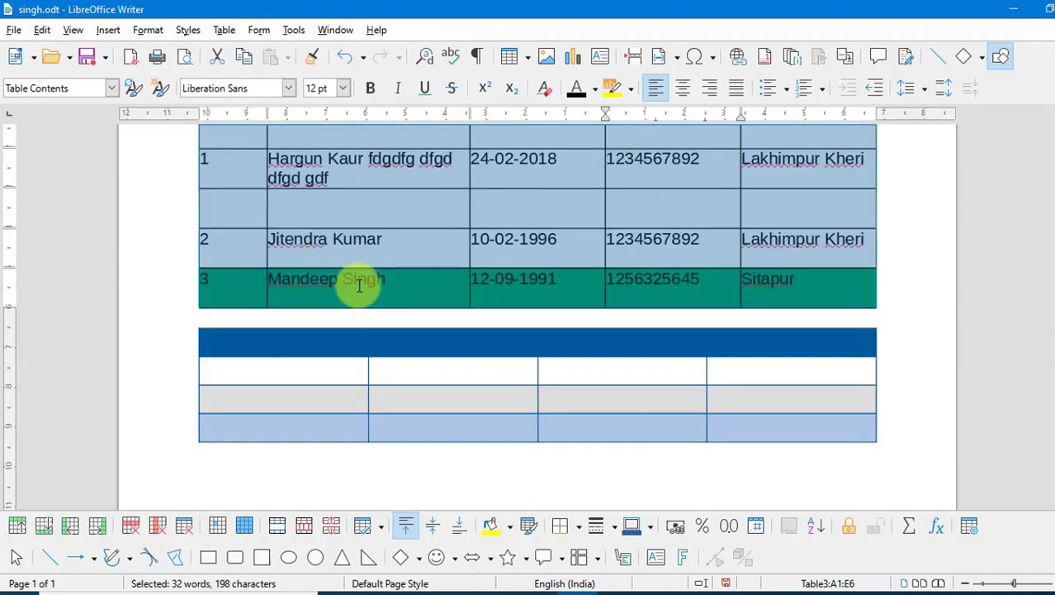
scroll(355, 281, up, 2)
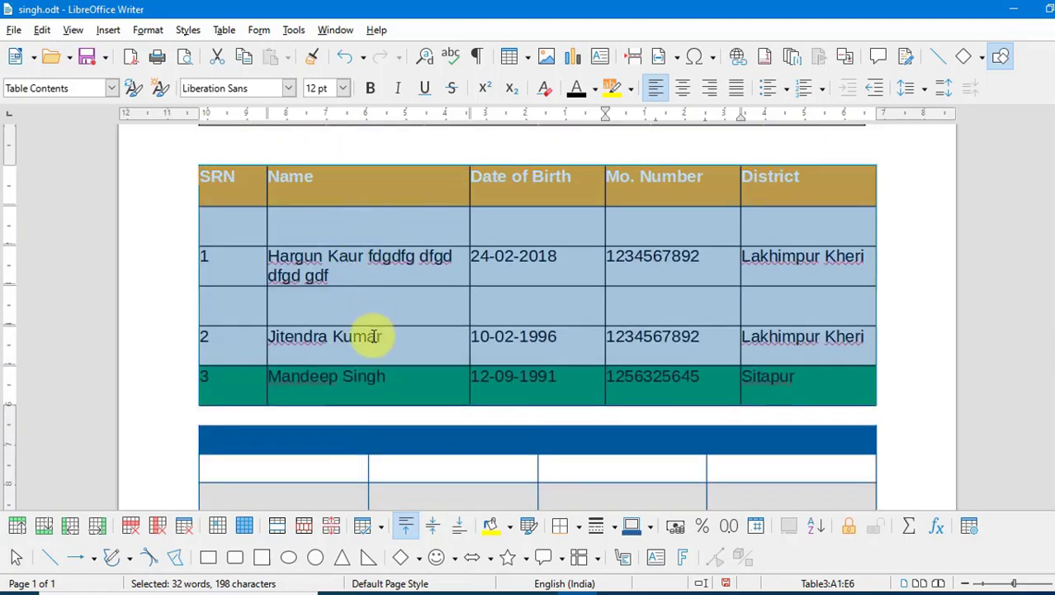
key(ctrl+z)
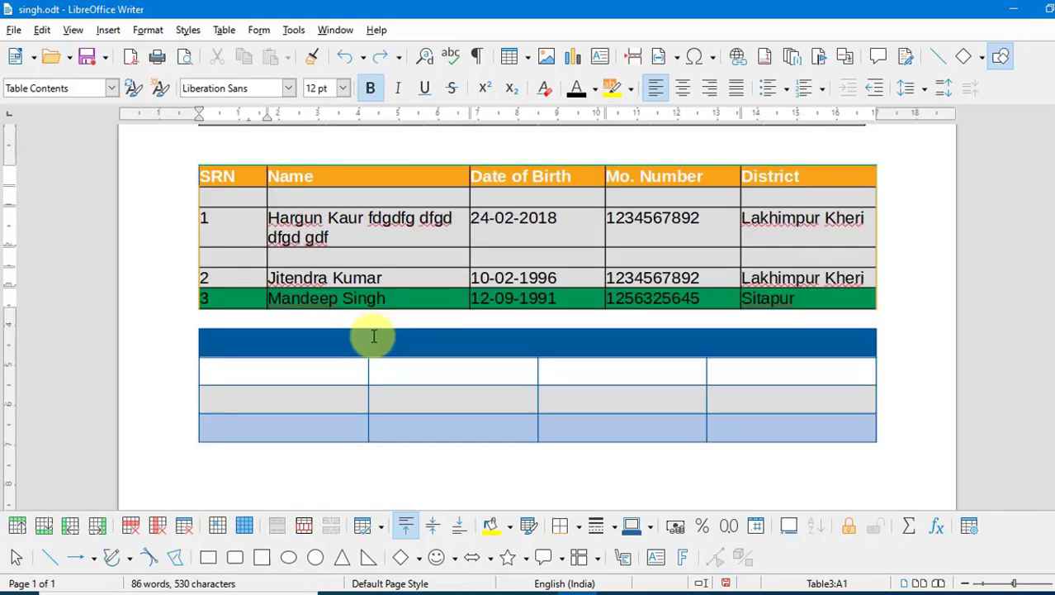
key(ctrl+z)
- Set the width of column 2, Name, to 6.10 cm
click(224, 30)
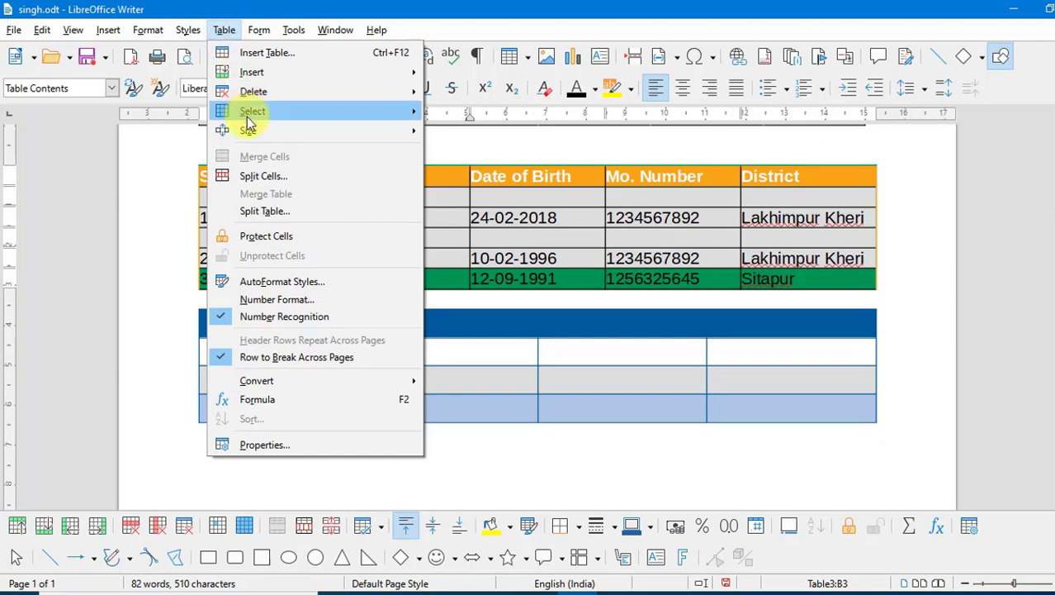
mouse_move(248, 132)
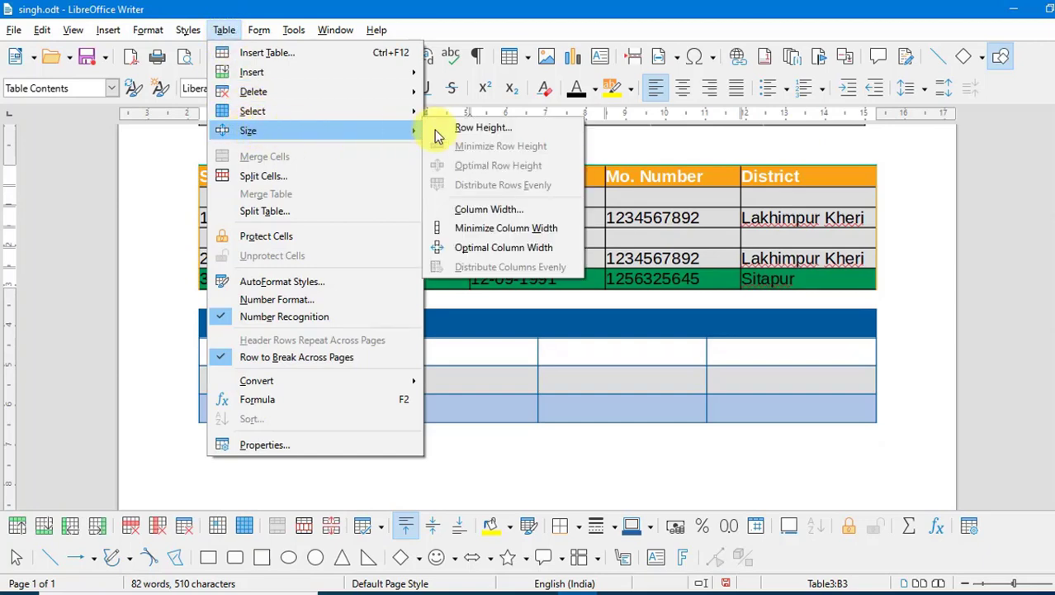
click(468, 211)
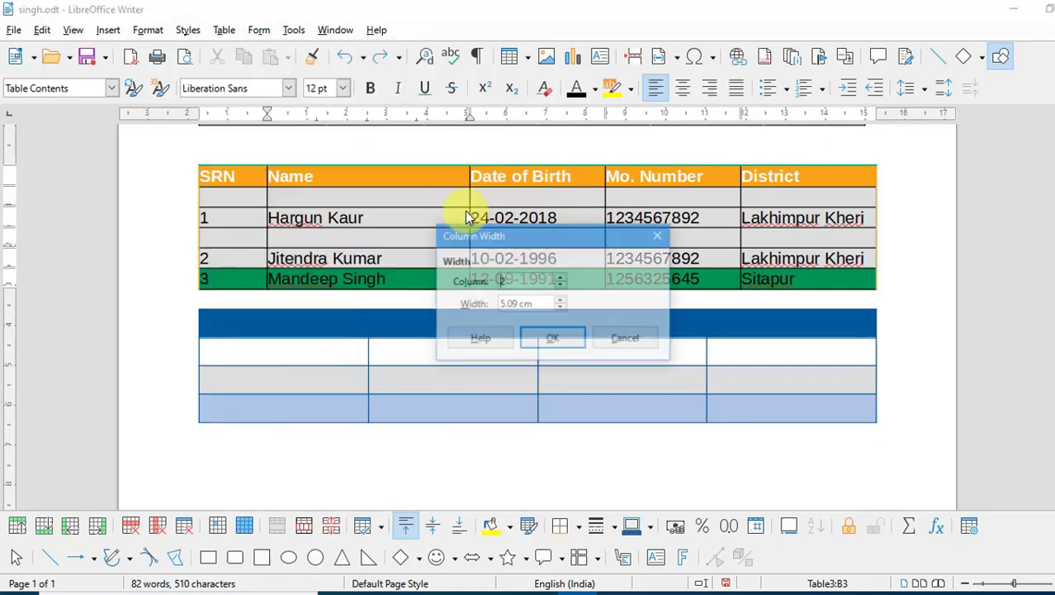
drag(524, 231, 725, 216)
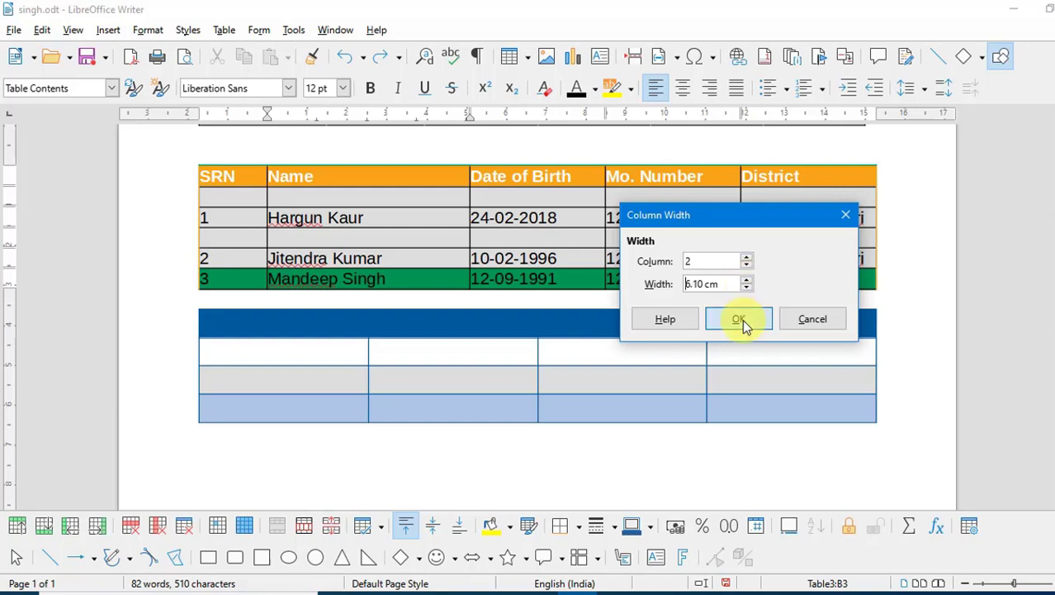
click(742, 319)
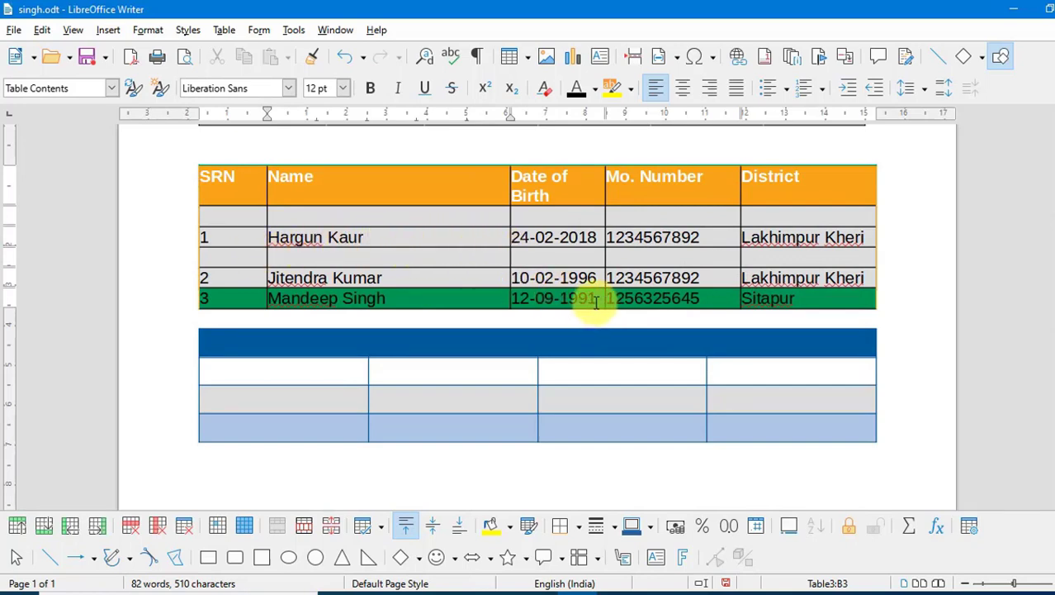
- Apply optimal column width to the Name and Date of Birth columns so 'Date of Birth' fits on one line
drag(605, 301, 293, 206)
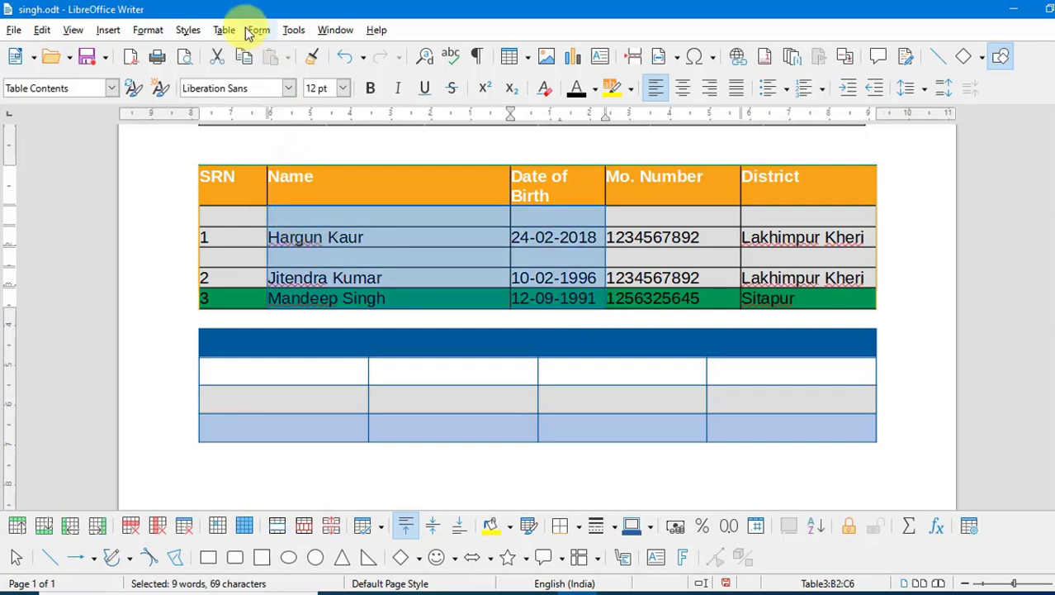
click(225, 29)
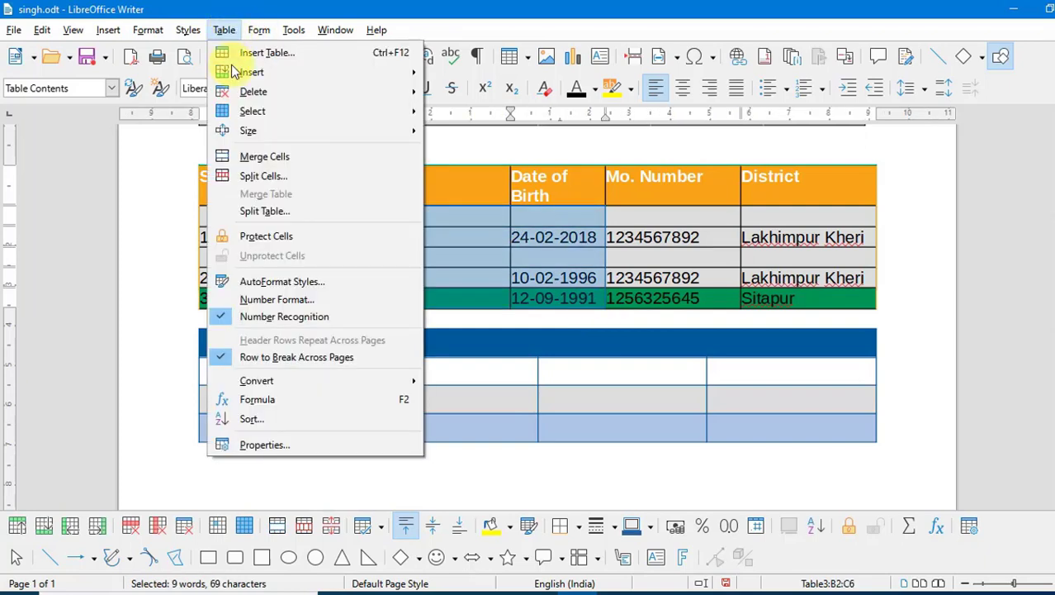
mouse_move(240, 130)
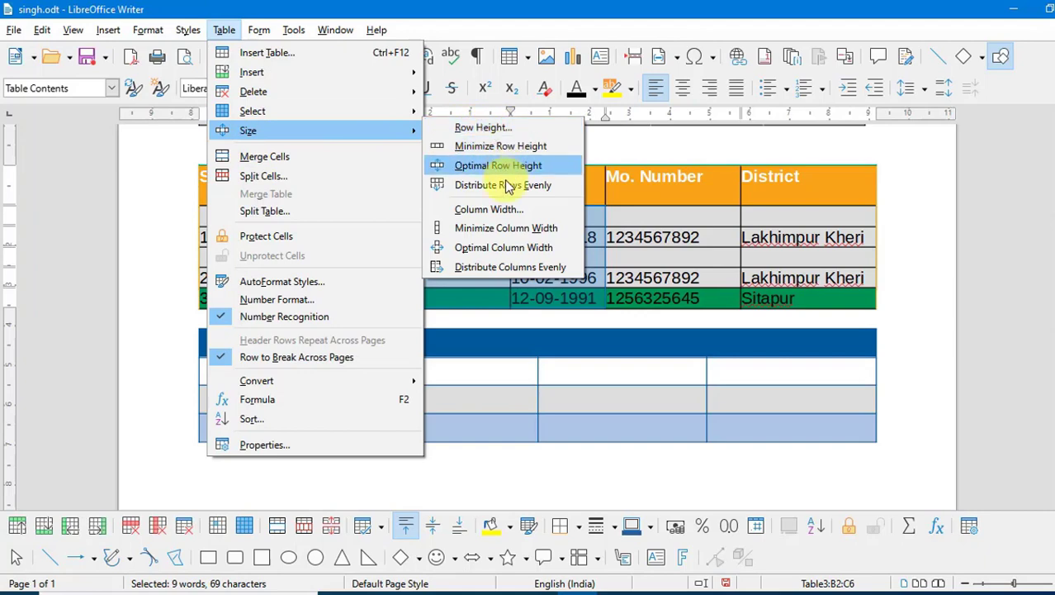
click(533, 256)
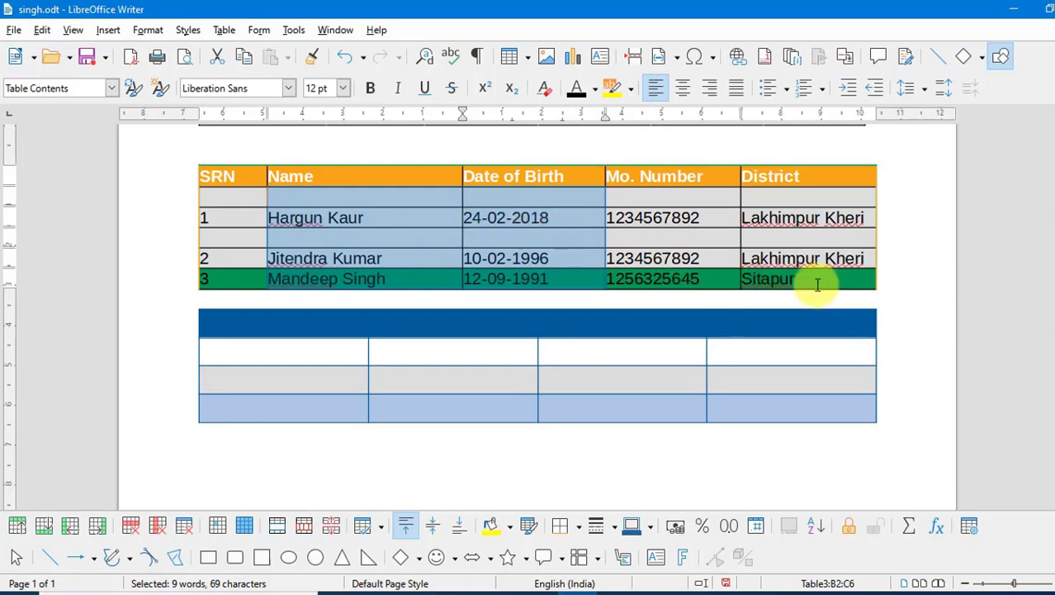
drag(818, 285, 207, 189)
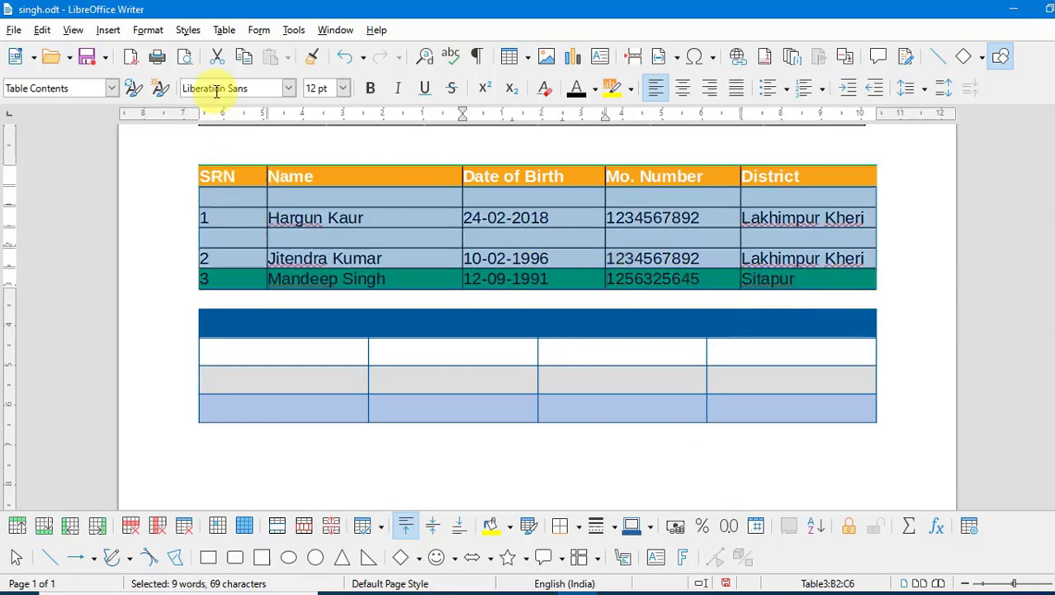
- Distribute the SRN through District columns evenly so all five share equal widths
click(223, 37)
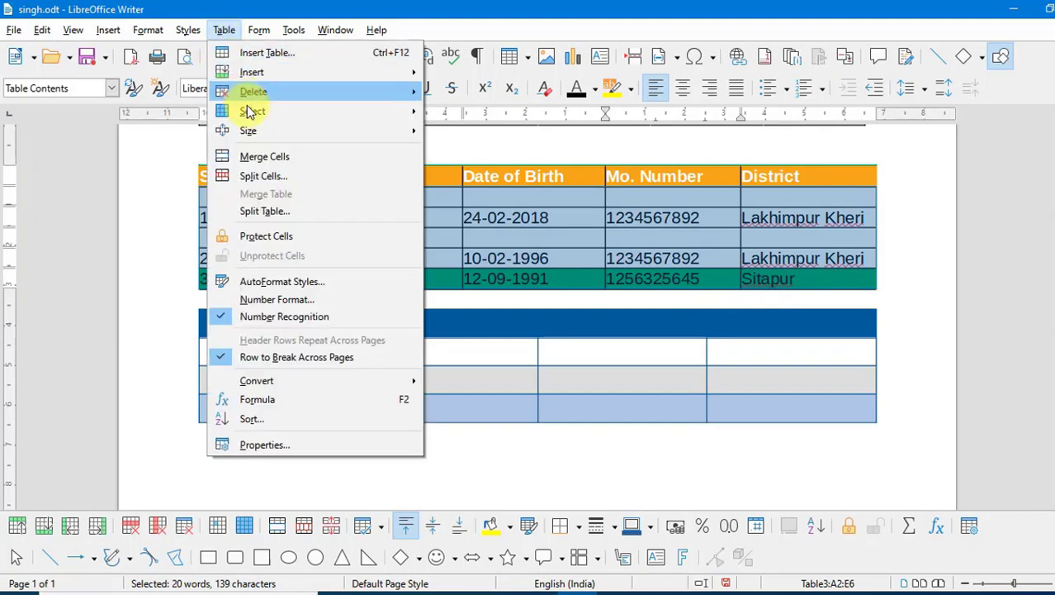
mouse_move(250, 139)
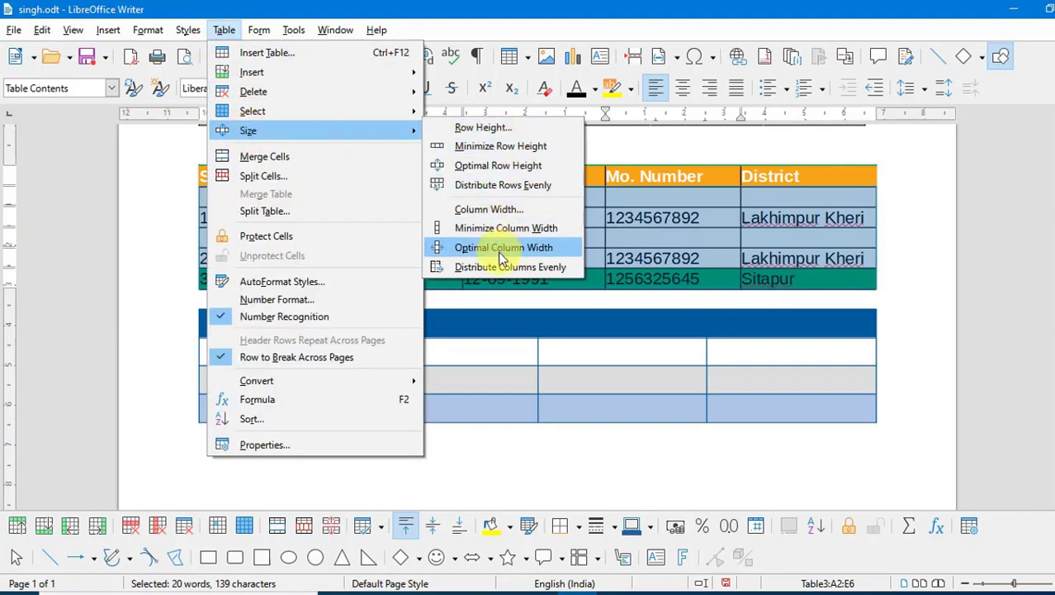
click(520, 269)
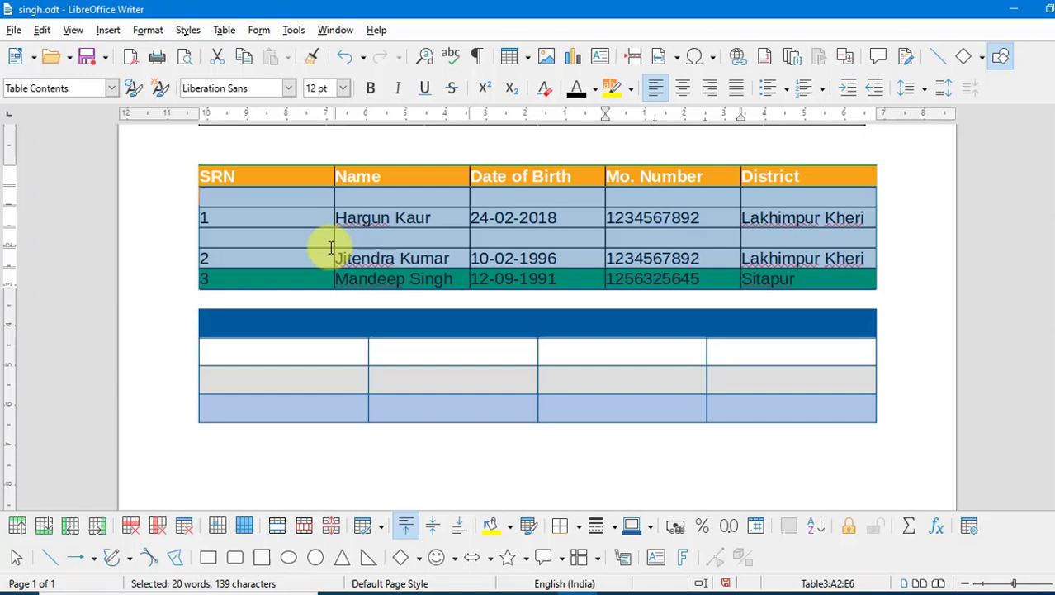
click(225, 30)
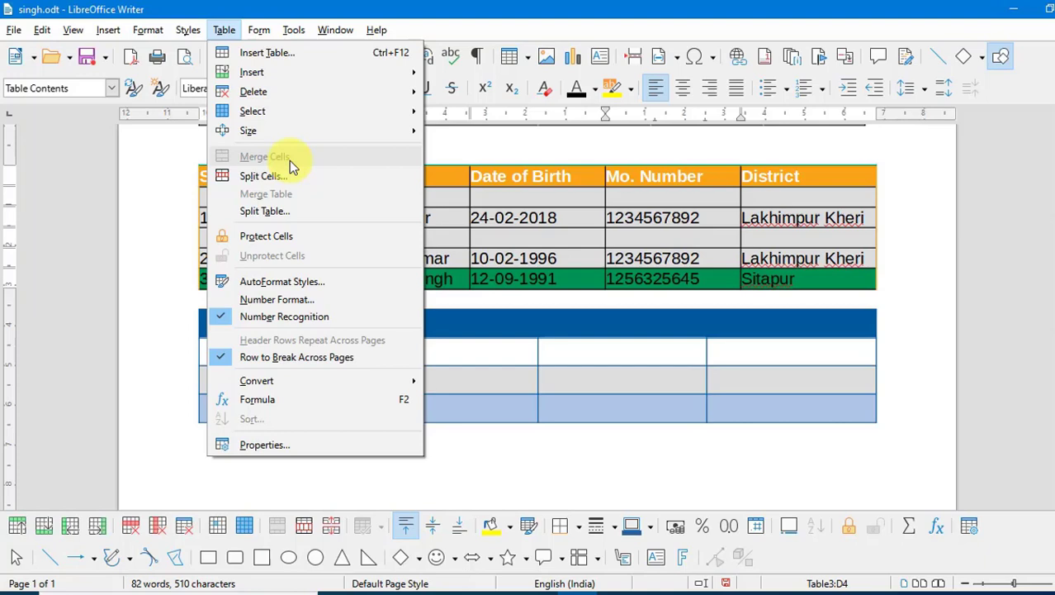
- Merge the two empty cells under Mo. Number and District into one cell
click(562, 198)
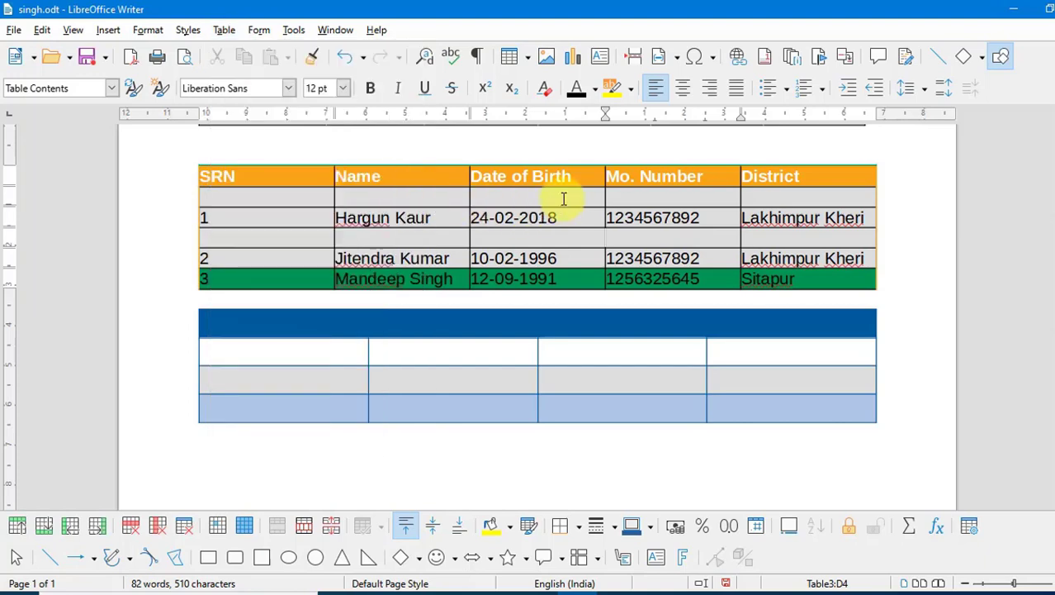
drag(792, 203, 727, 202)
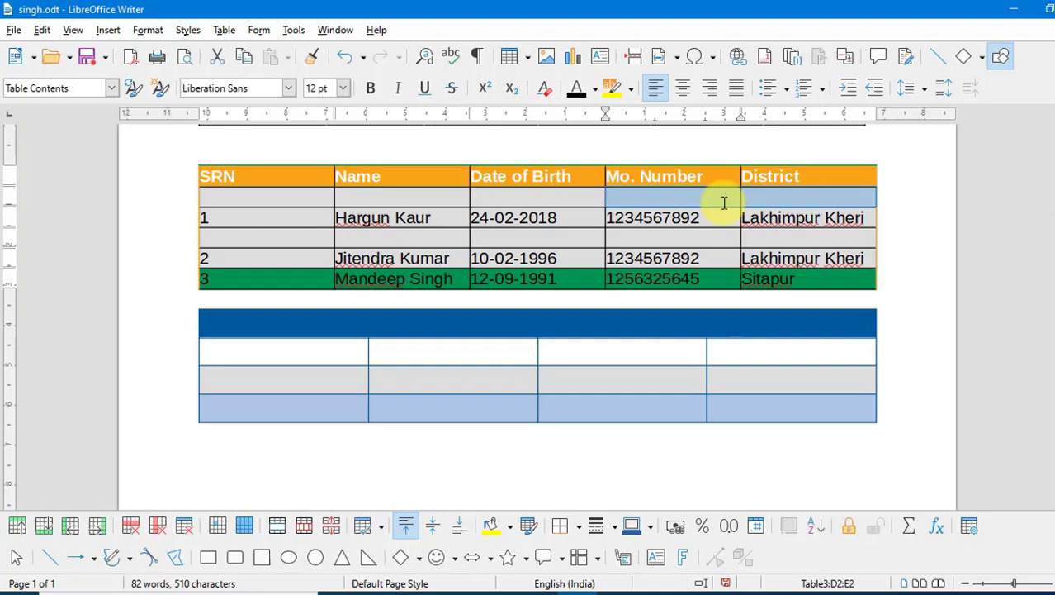
drag(820, 275, 662, 198)
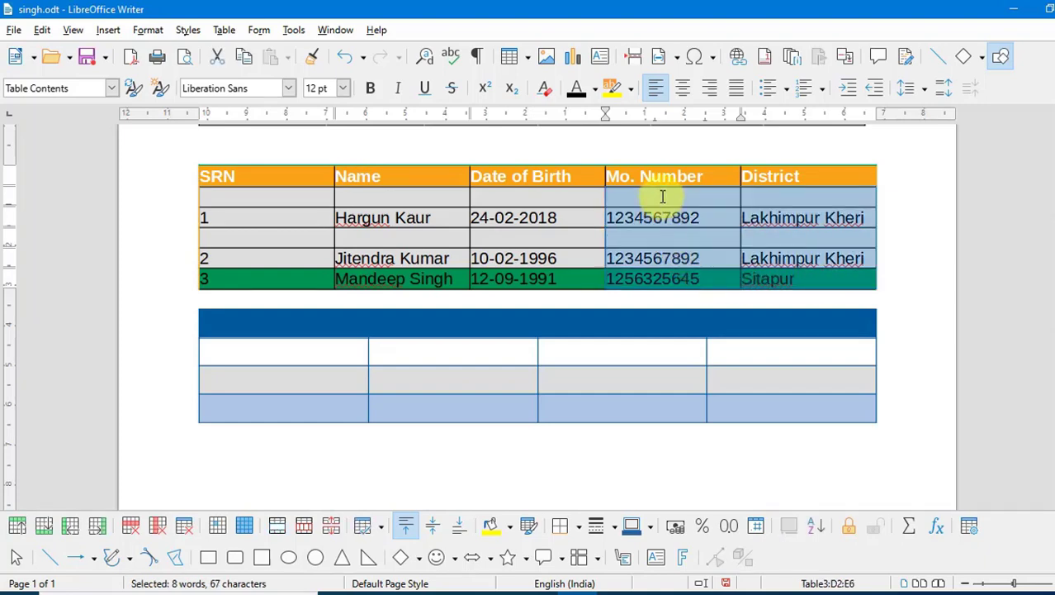
click(776, 205)
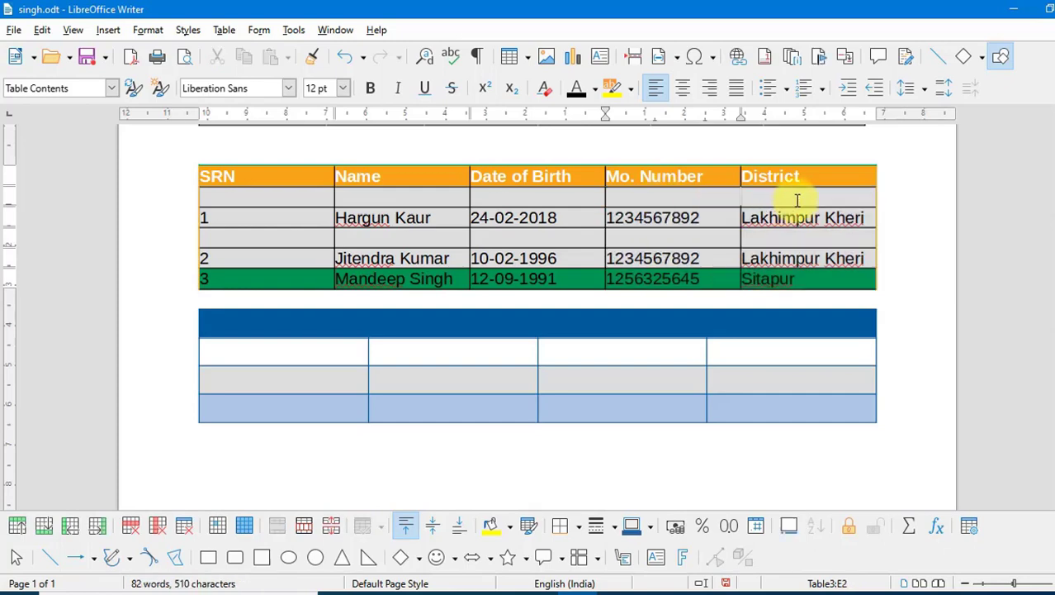
drag(765, 199, 685, 201)
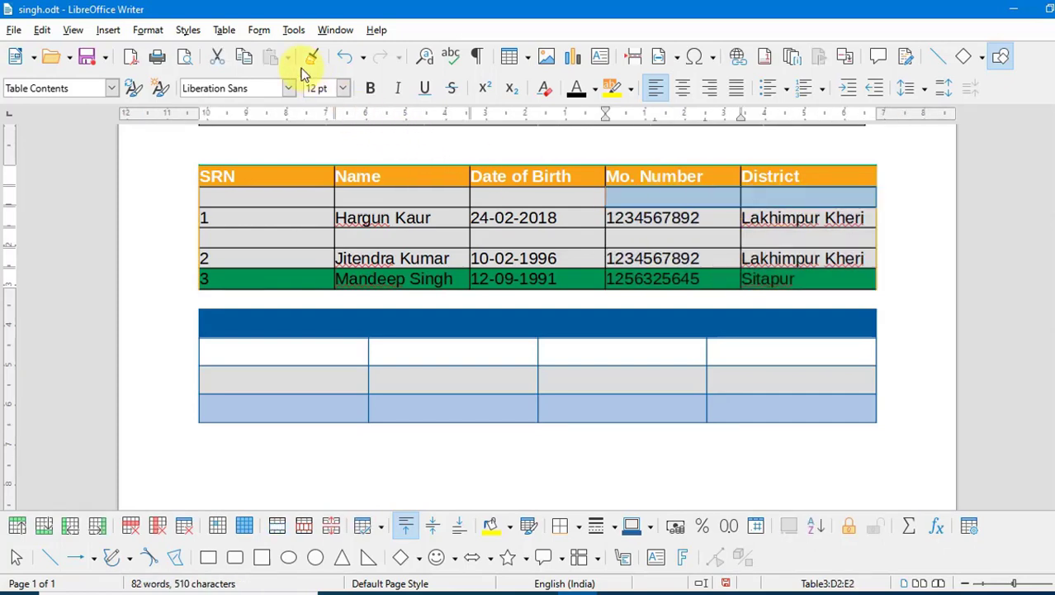
click(225, 30)
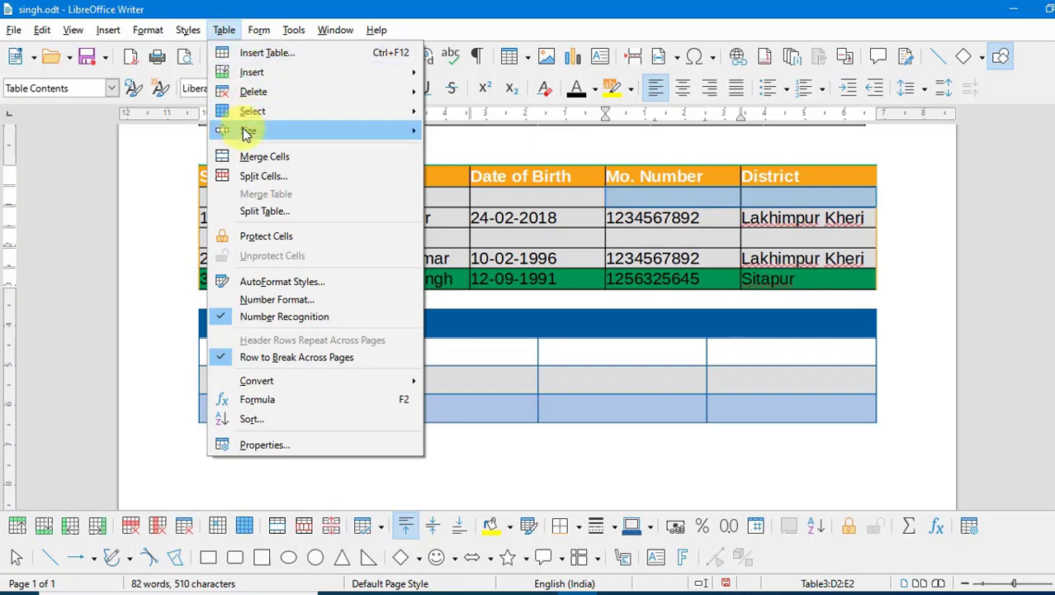
click(246, 155)
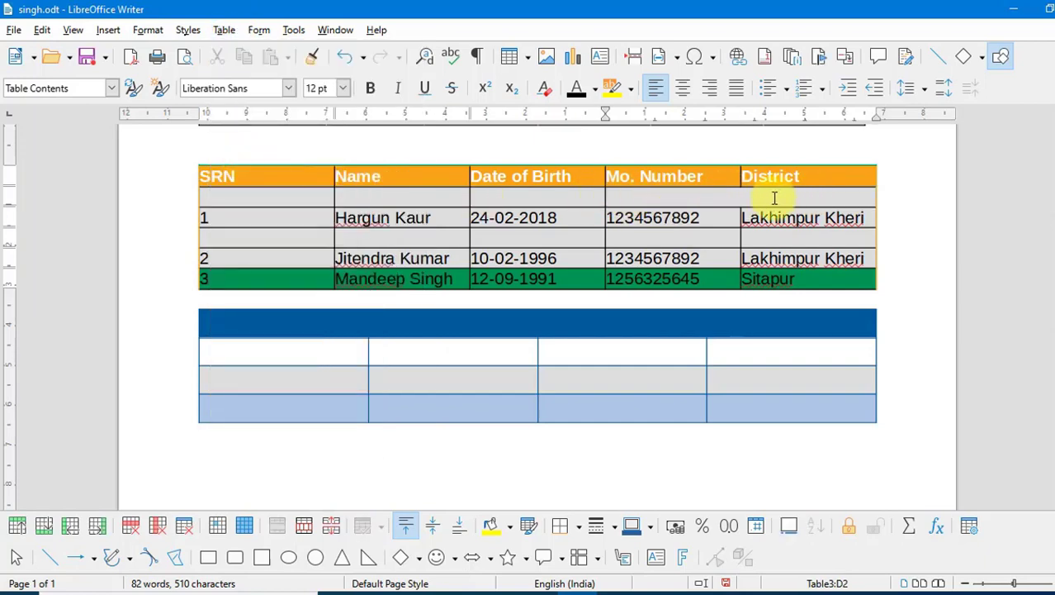
- Merge the lower table's first body row into a single cell and type placeholder text
click(634, 348)
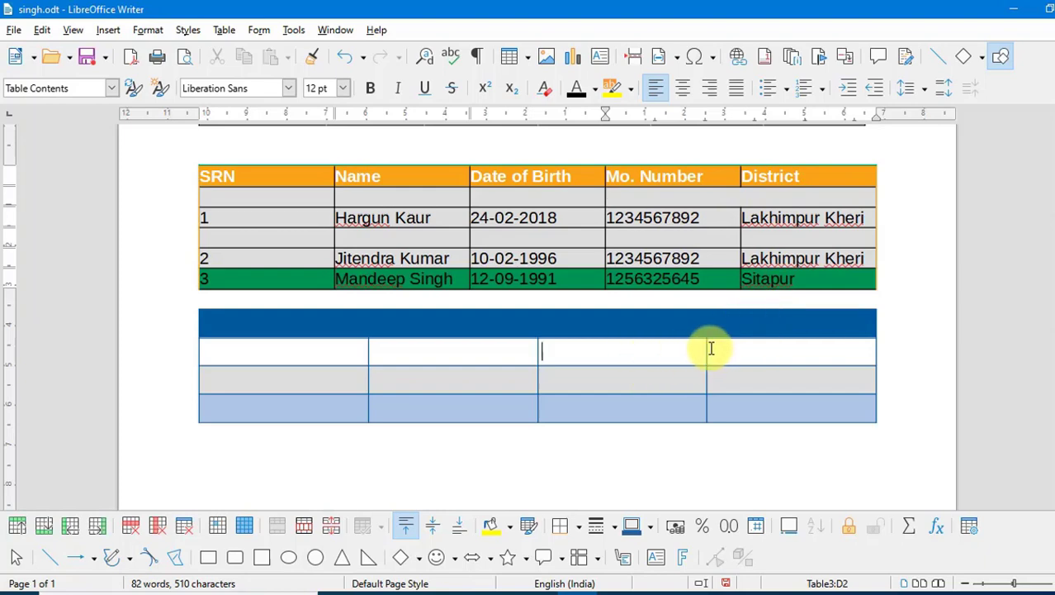
drag(739, 348, 339, 354)
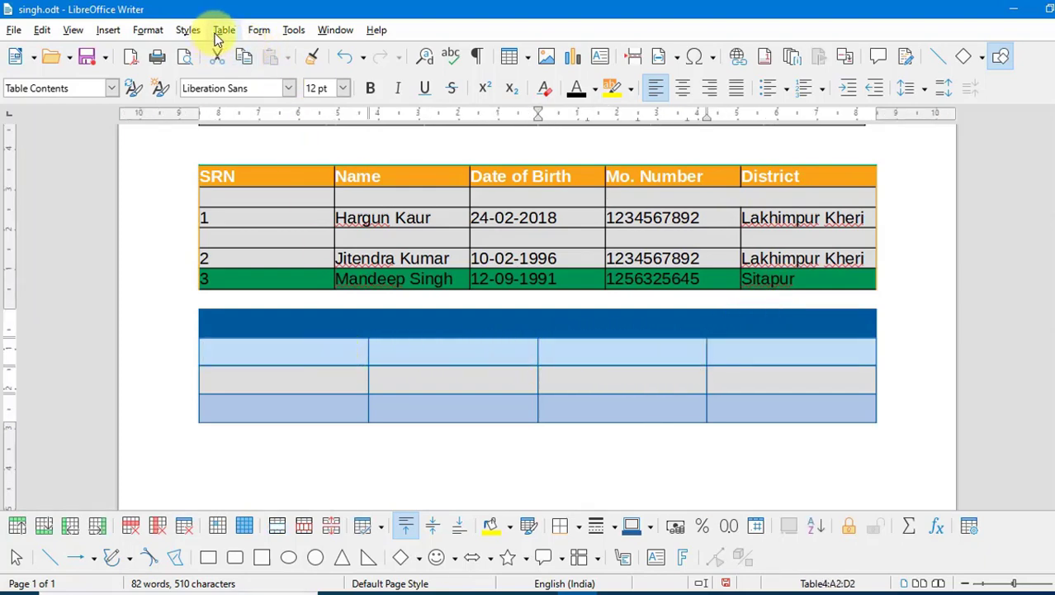
click(224, 30)
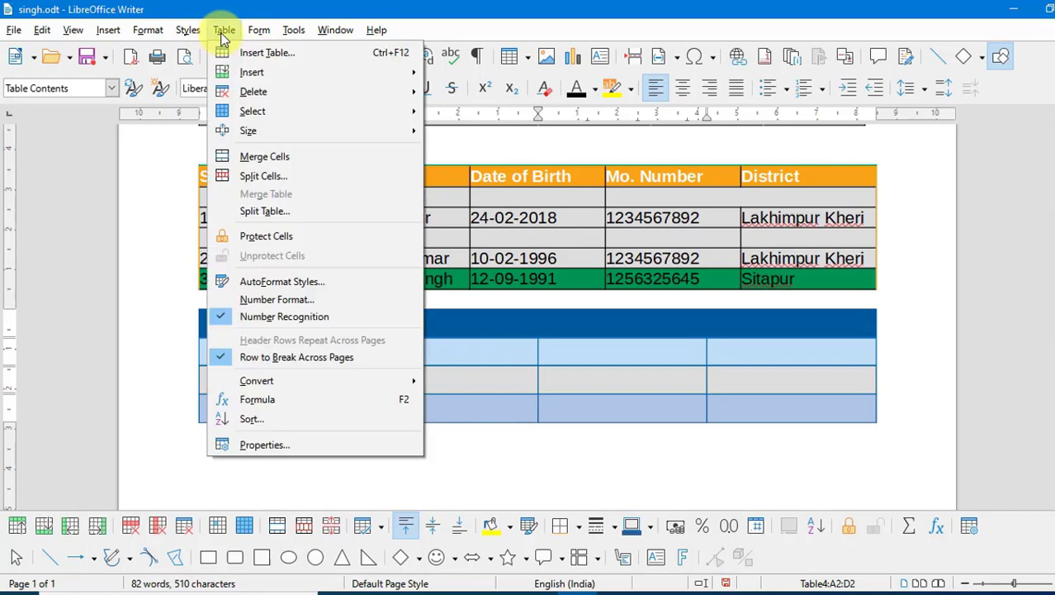
click(263, 158)
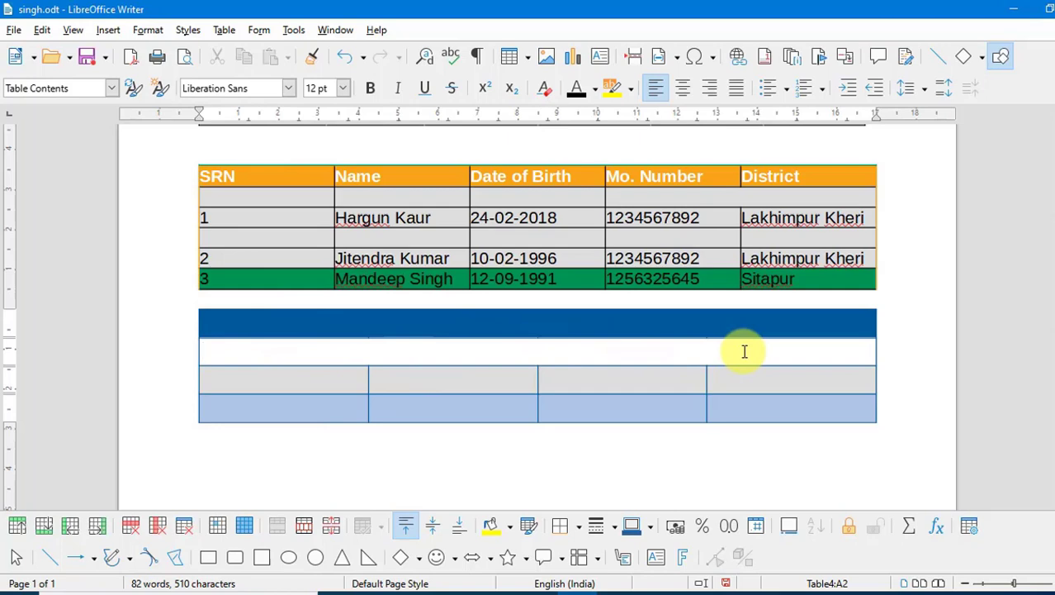
text(hvfiush)
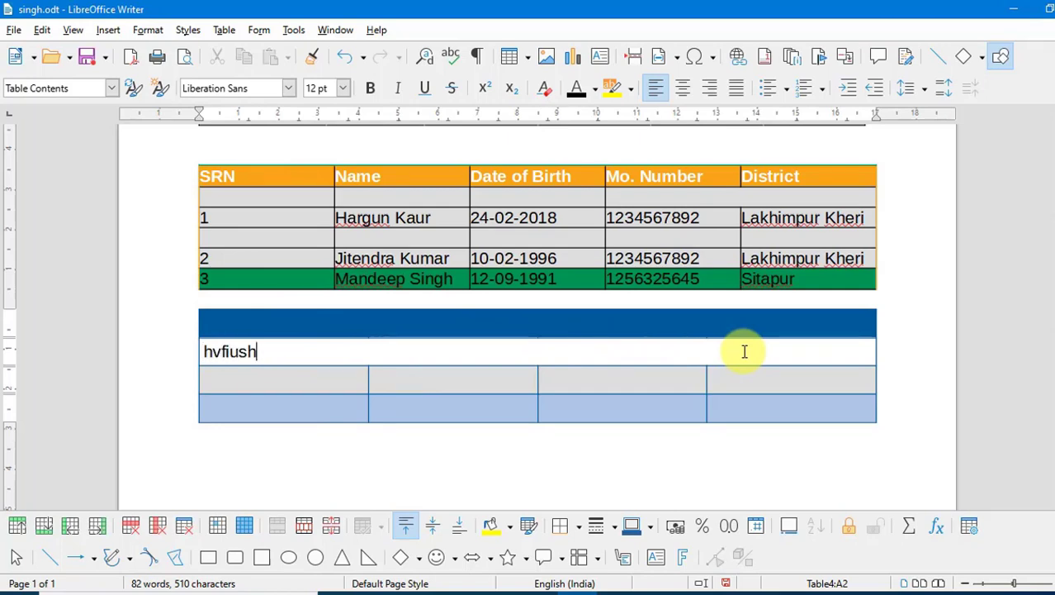
text(f shidgh shgis hs gsuh gsg)
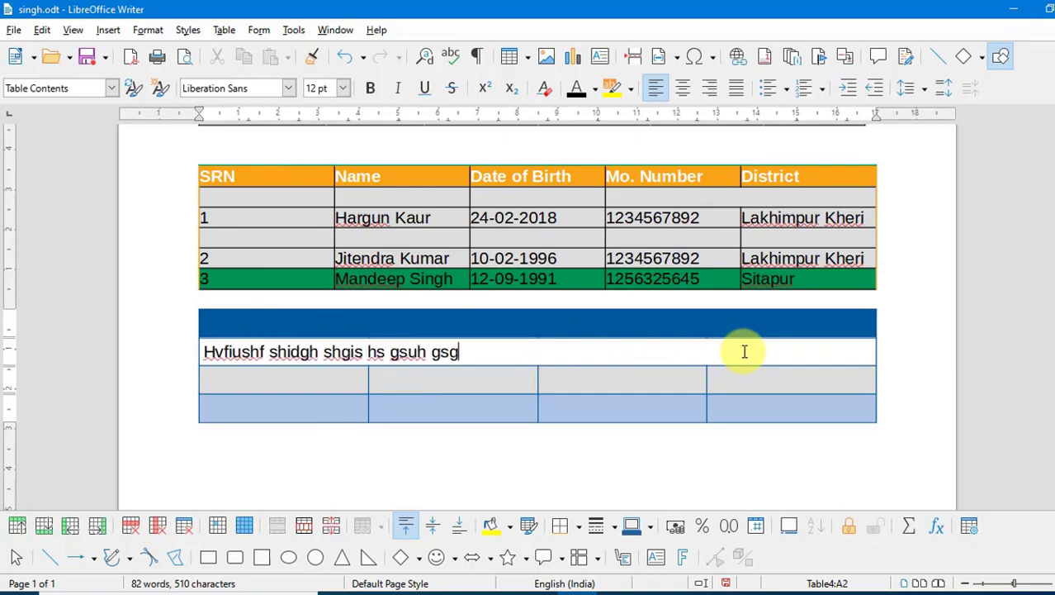
text( sg sdd gs gs gsdg sdh g)
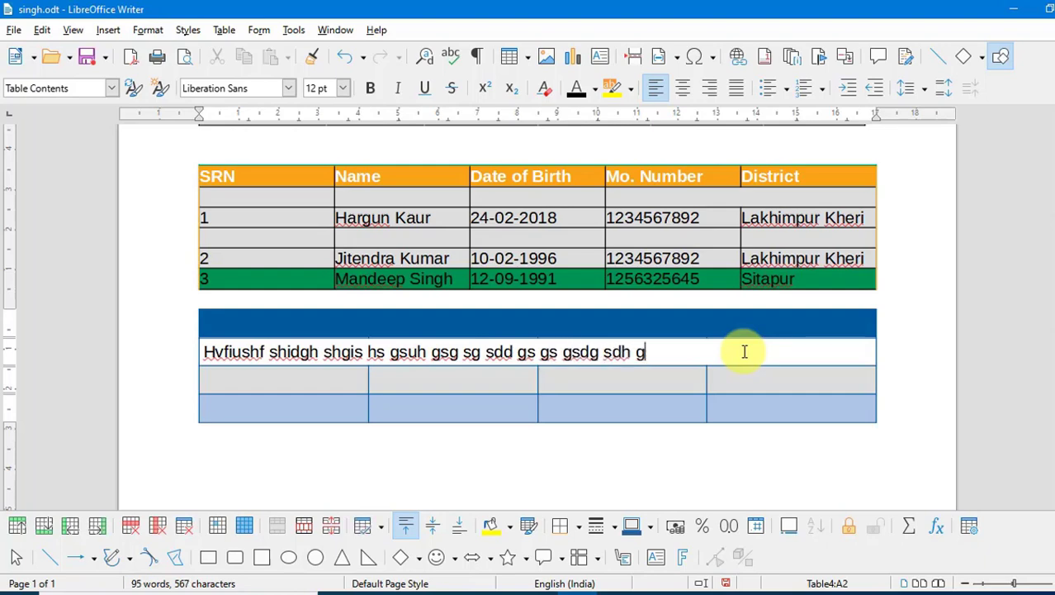
click(224, 30)
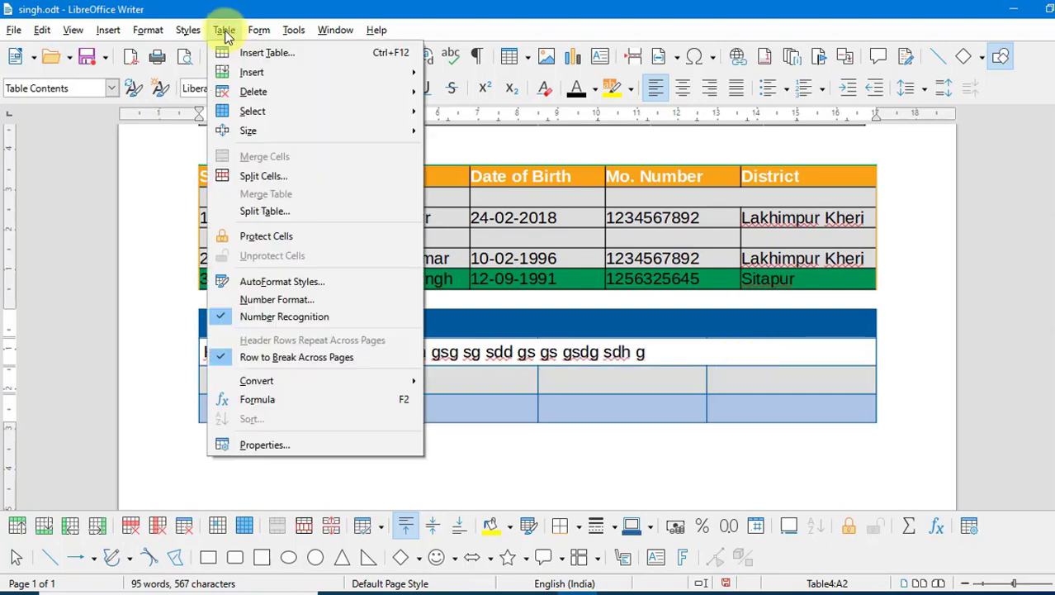
- Split the empty cell under SRN horizontally into three stacked cells
click(284, 176)
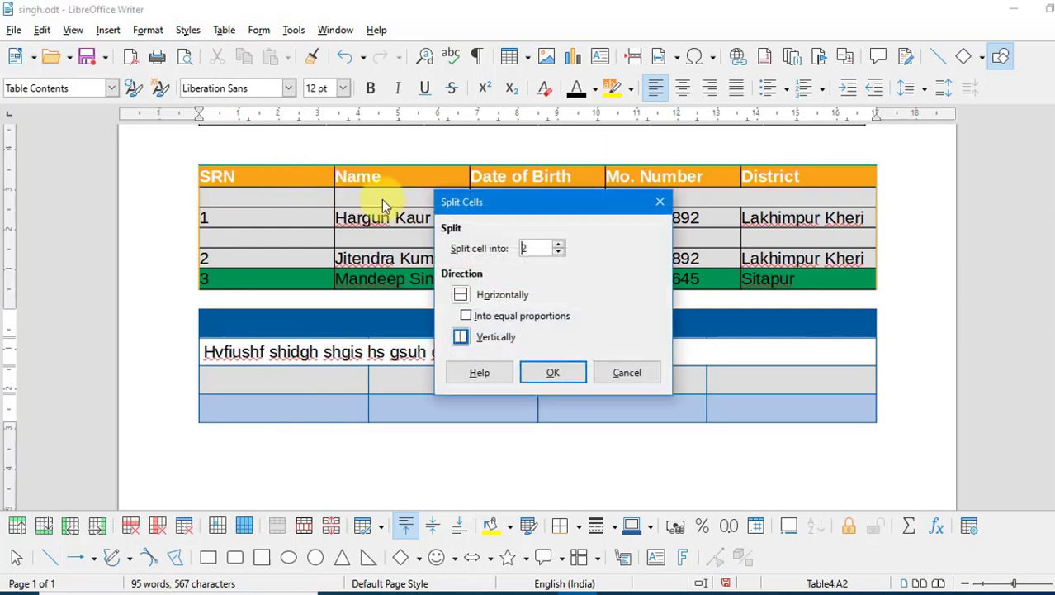
drag(565, 205, 670, 161)
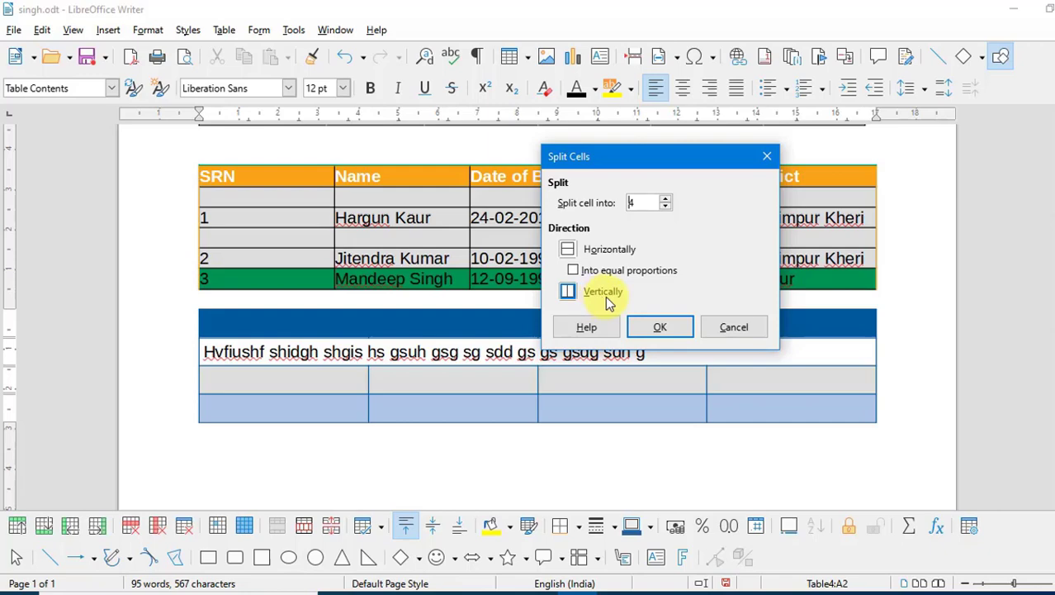
click(661, 328)
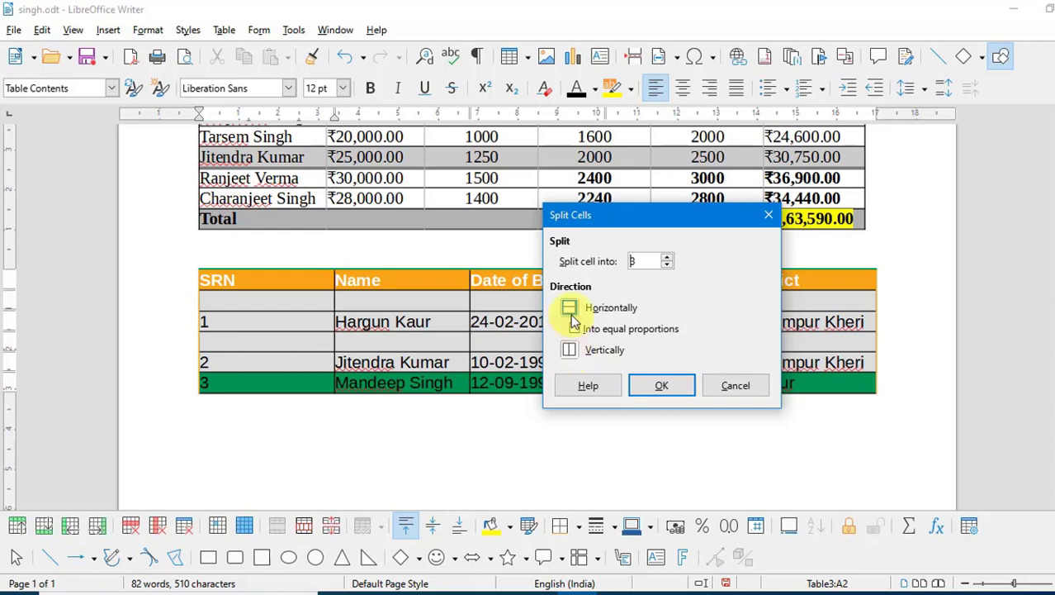
click(660, 384)
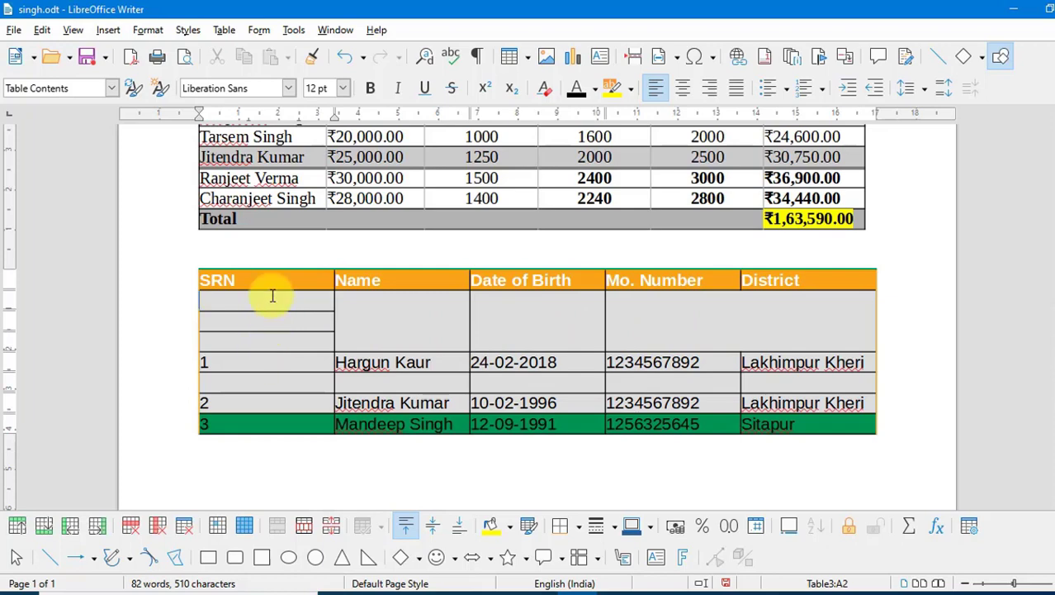
- Split the three new empty SRN cells vertically into three columns each
drag(263, 295, 274, 340)
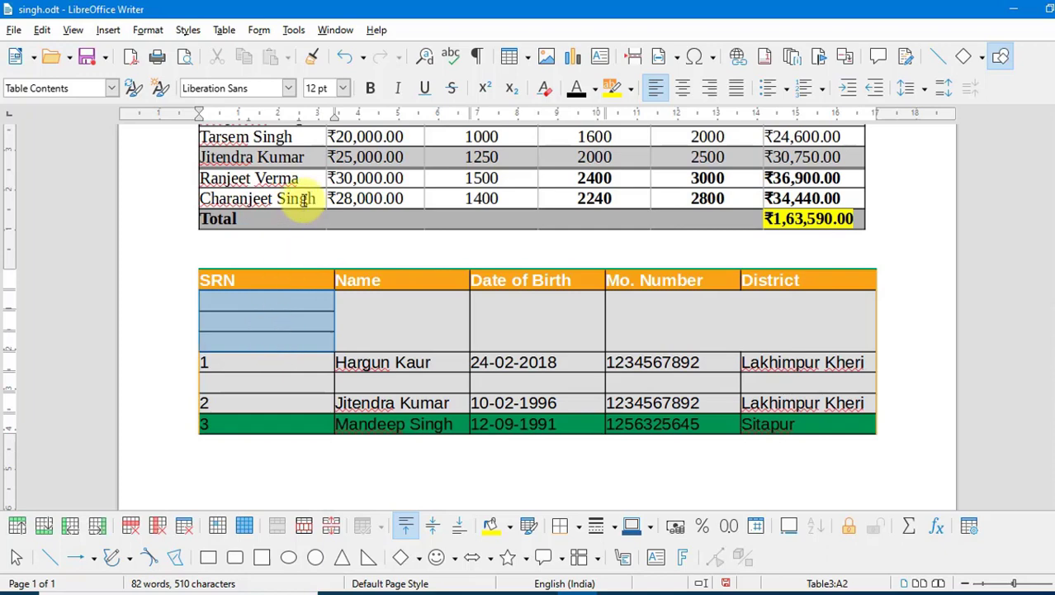
click(224, 30)
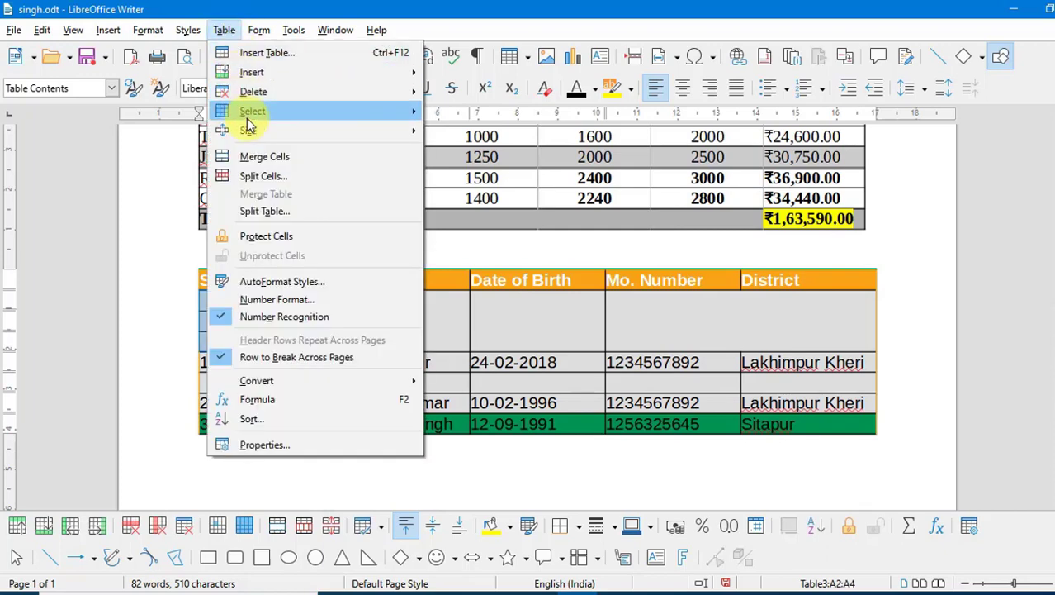
click(253, 174)
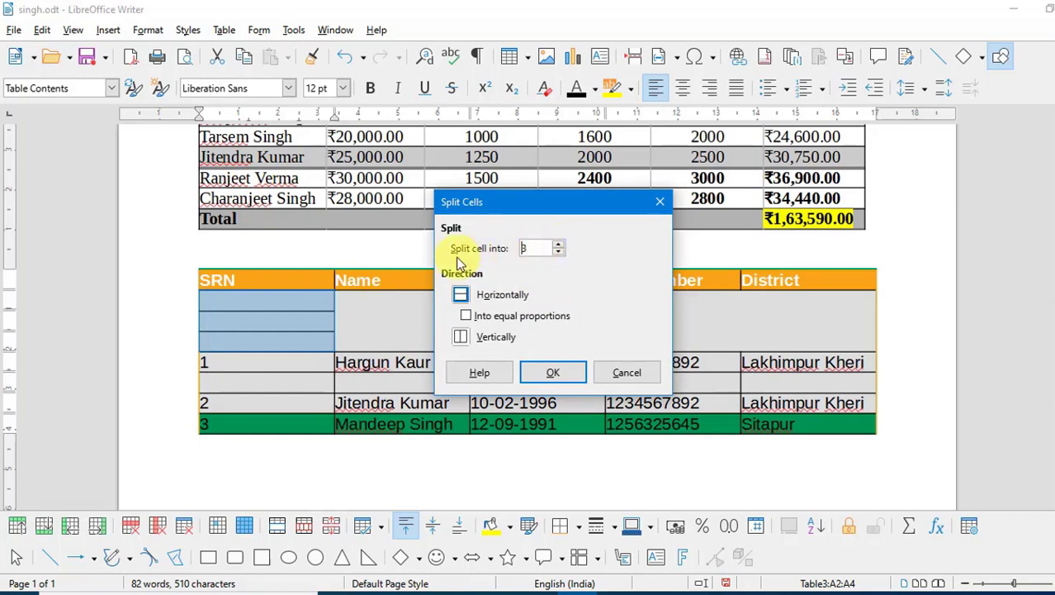
click(461, 339)
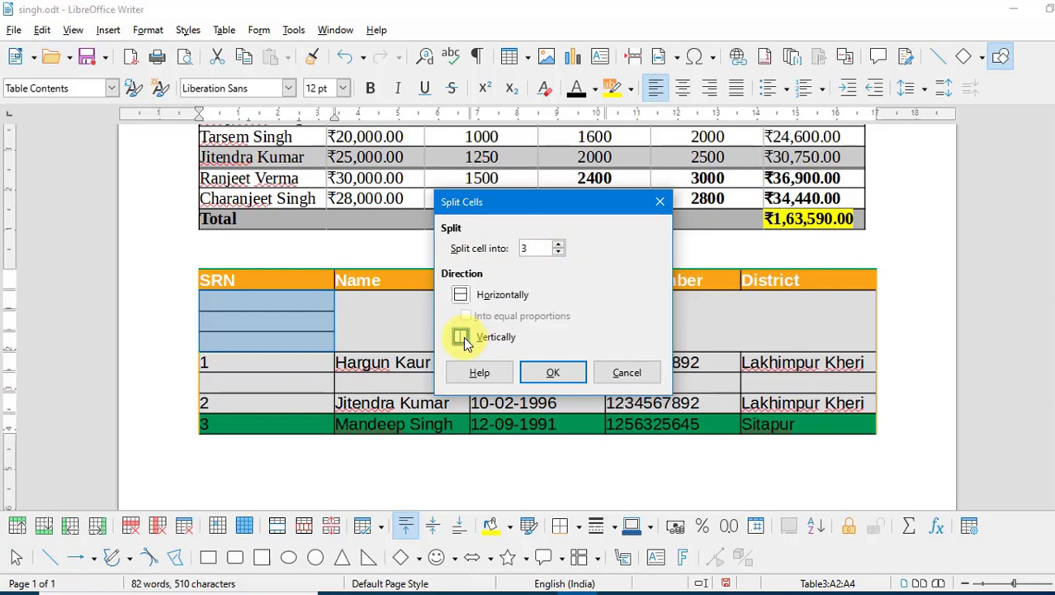
click(555, 374)
- Undo the recent changes to the SRN table
click(298, 336)
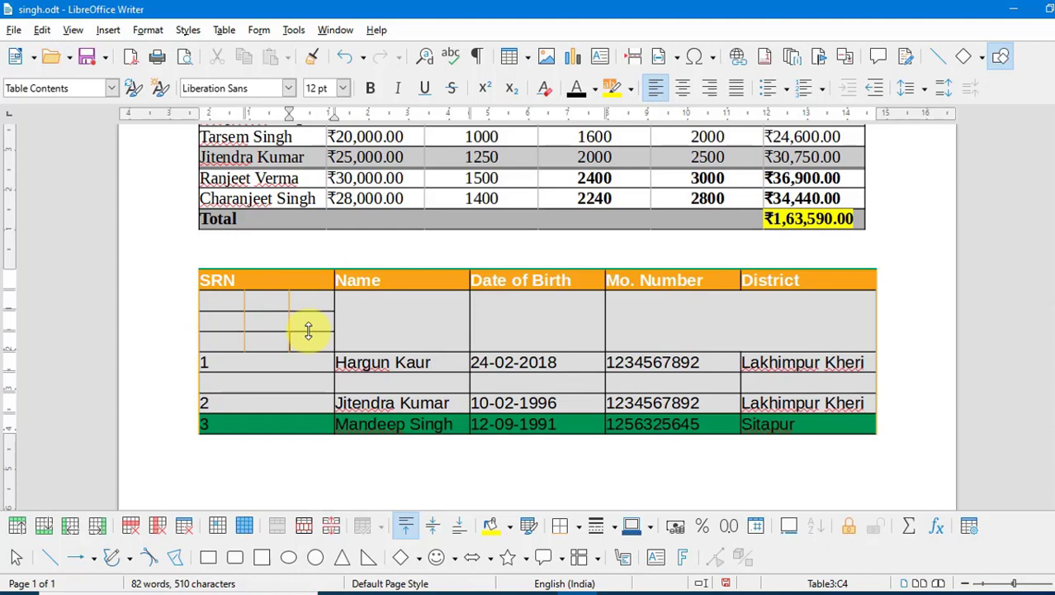
key(ctrl+z)
key(ctrl+z)
key(ctrl+z)
key(ctrl+z)
key(ctrl+z)
key(ctrl+z)
click(226, 31)
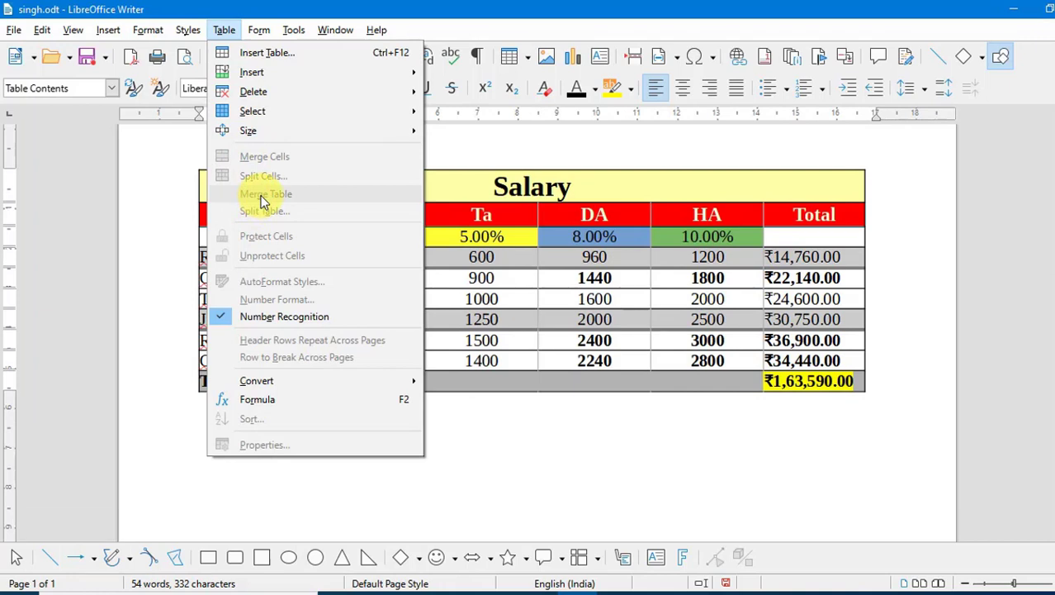
- Insert a new empty 5×5 table and give all its cells borders
click(268, 54)
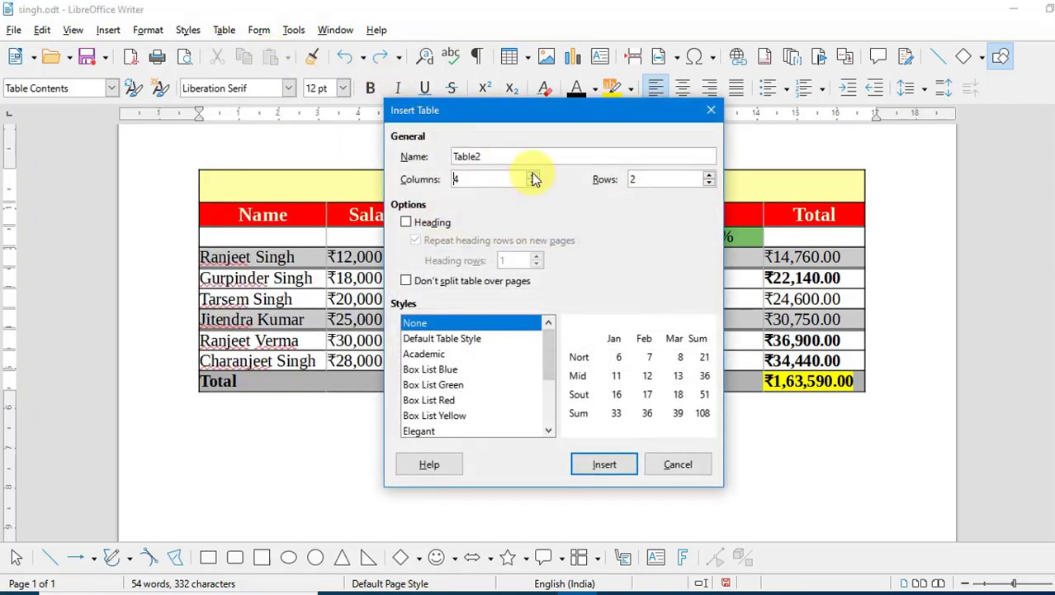
click(708, 175)
click(707, 175)
click(708, 175)
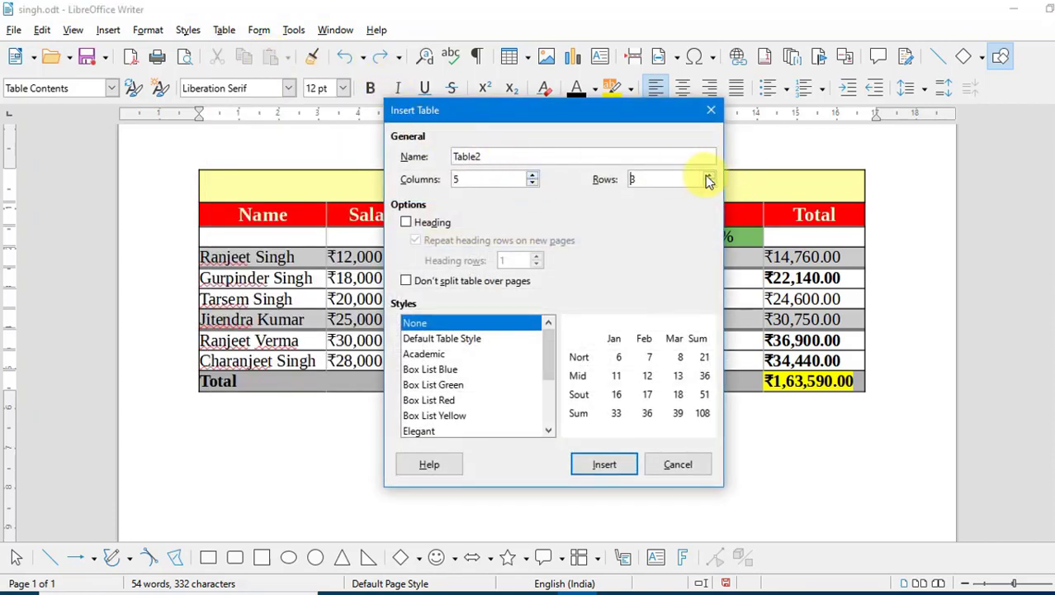
click(606, 464)
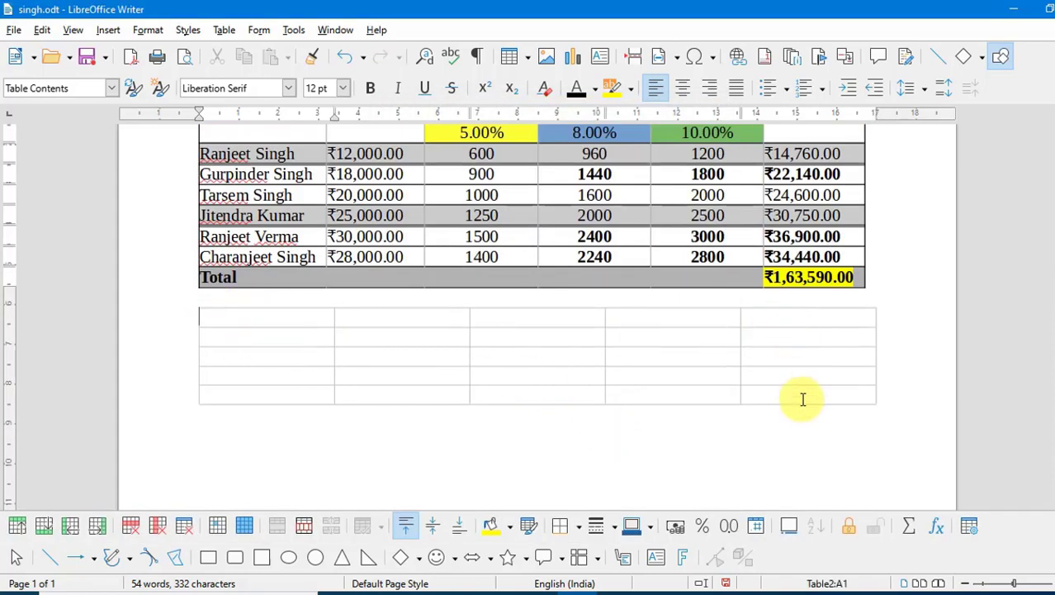
drag(804, 401, 276, 317)
click(561, 526)
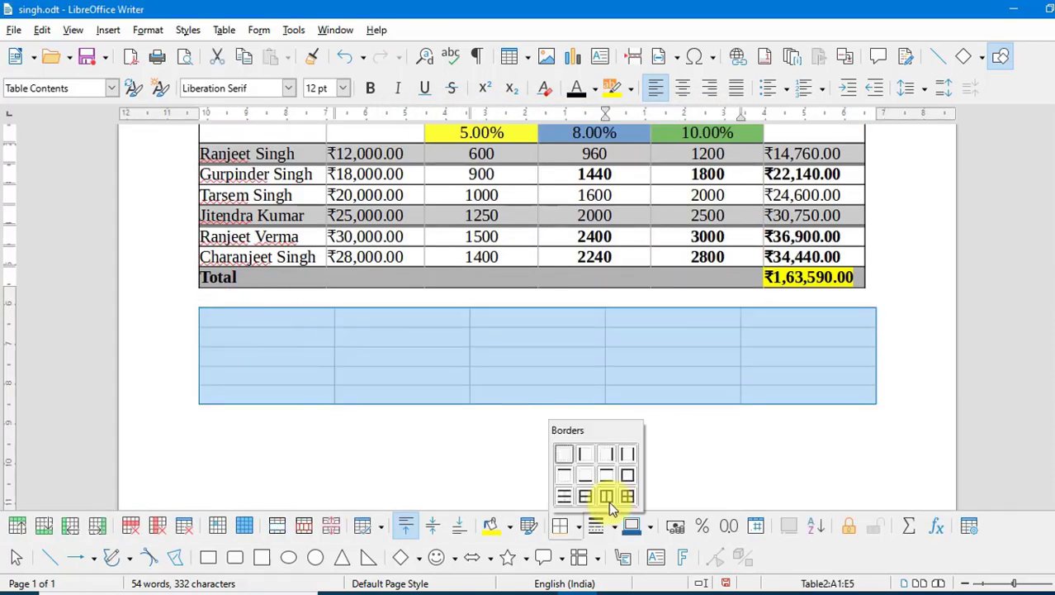
click(627, 496)
click(553, 324)
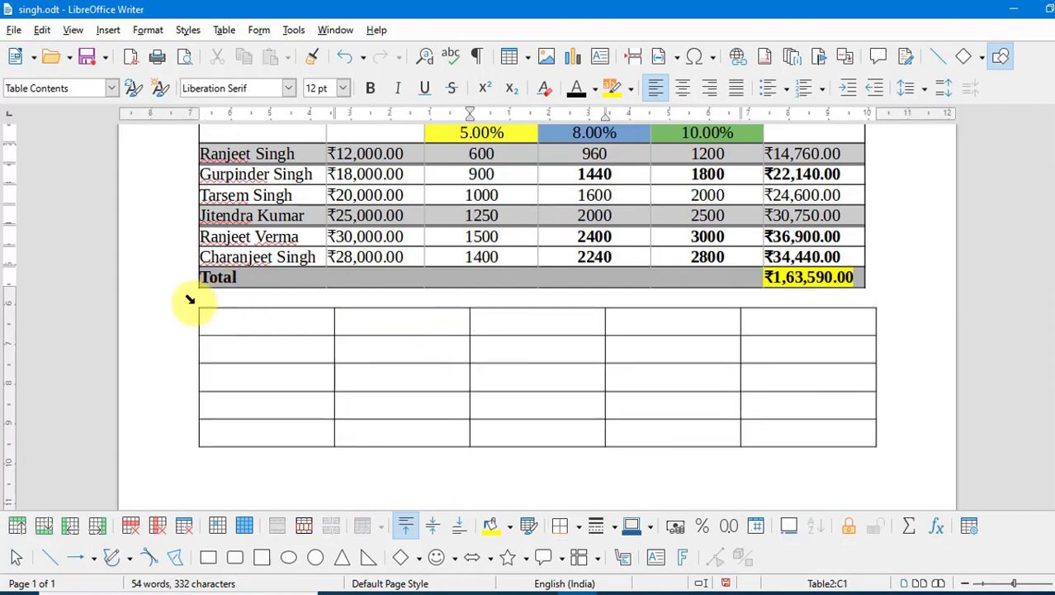
- Delete the empty line between the two tables and select the entire Salary table
click(212, 419)
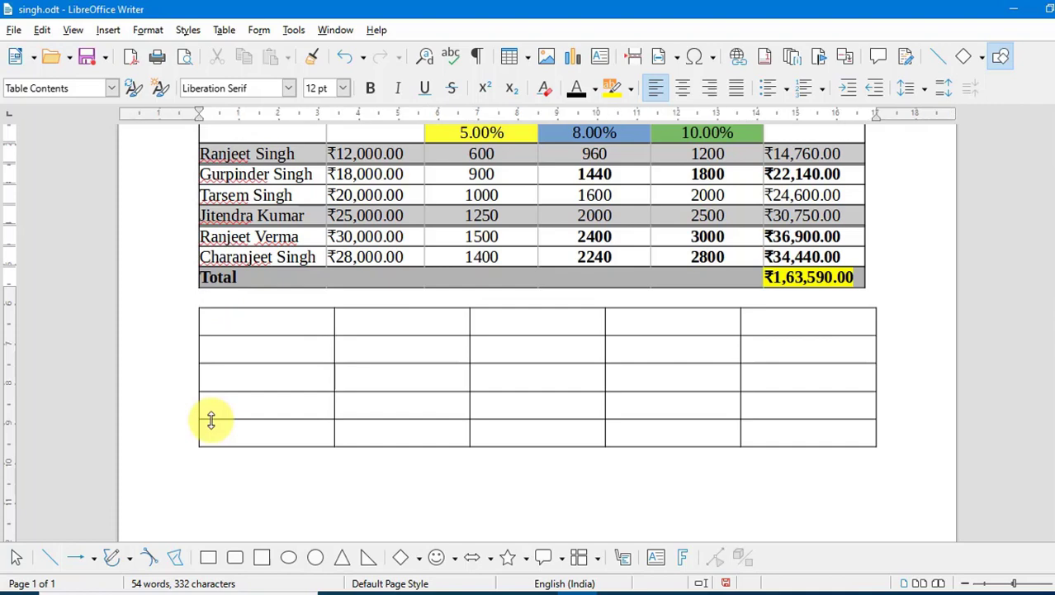
key(Delete)
scroll(212, 420, up, 1)
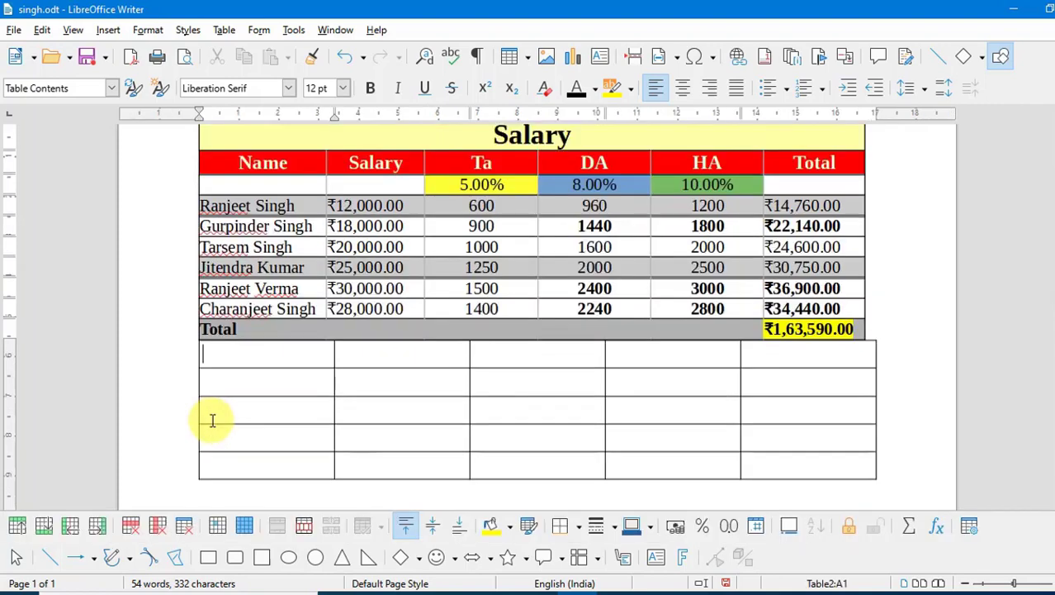
scroll(211, 419, up, 1)
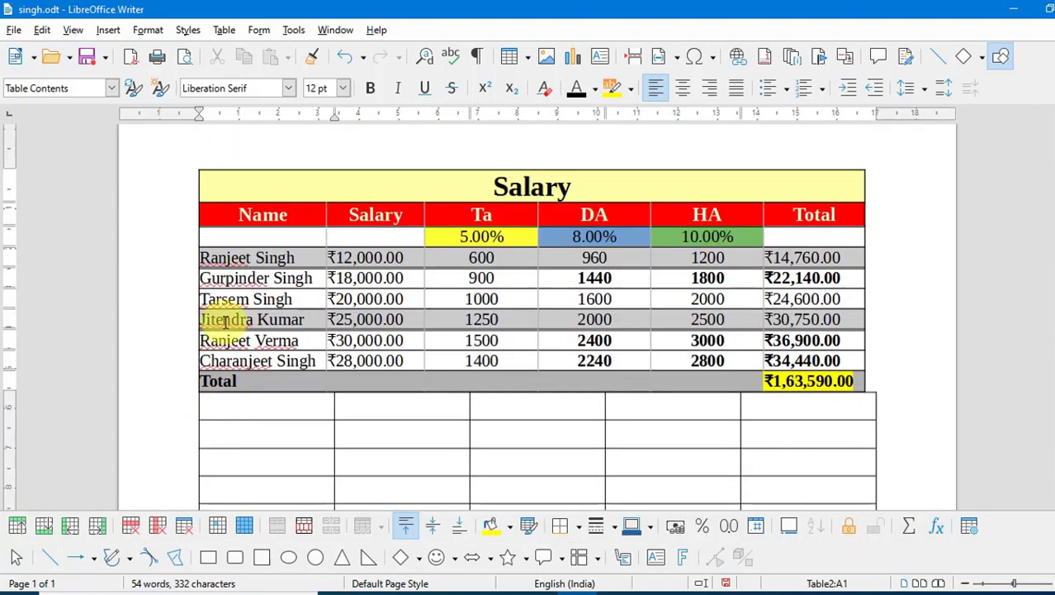
drag(246, 211, 542, 446)
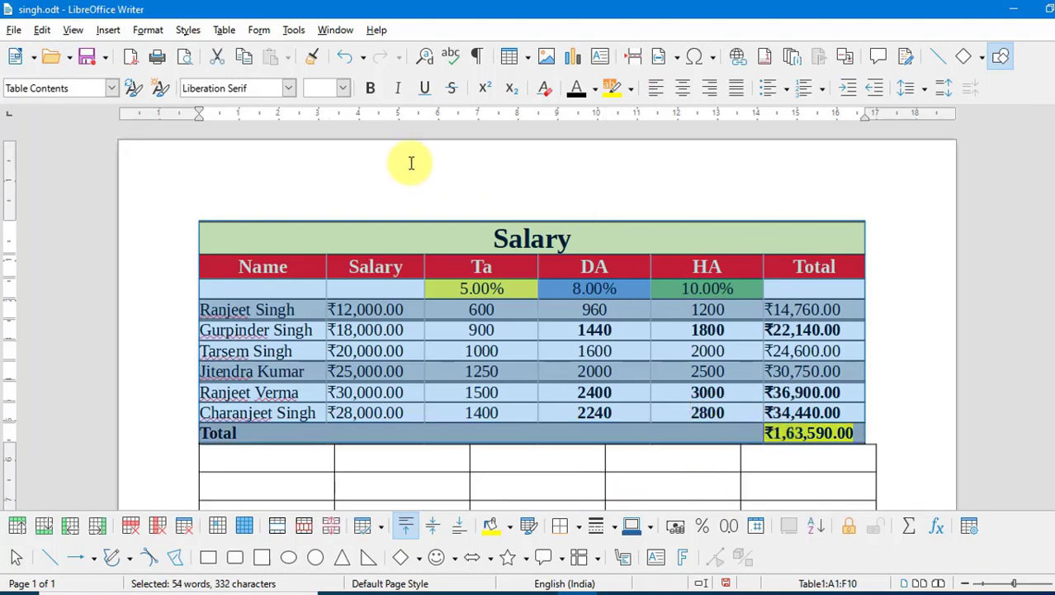
- Join the blank five-row table onto the Salary table as rows 11–15 beneath Total
click(220, 32)
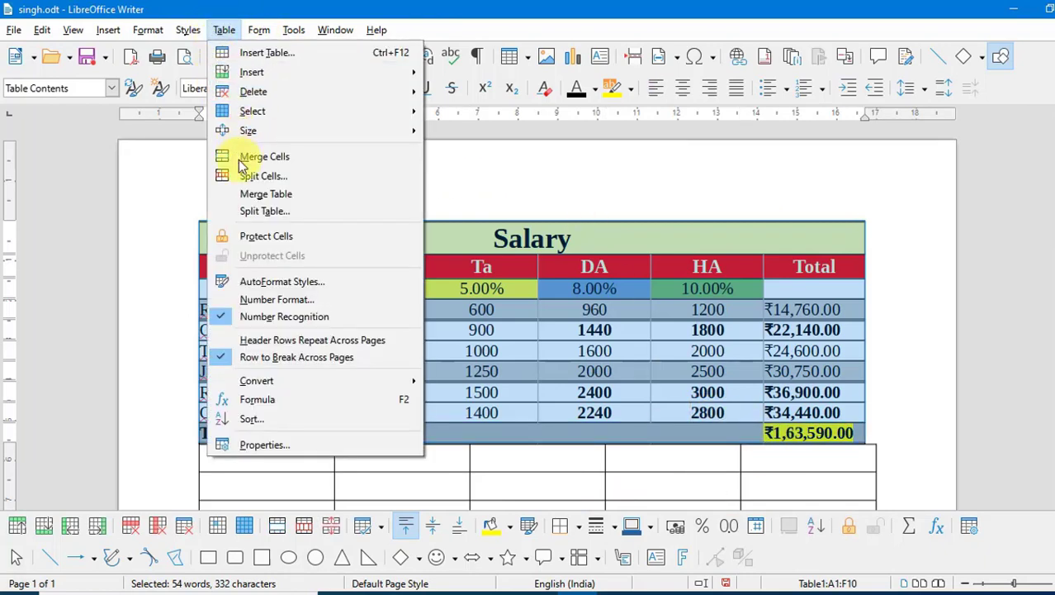
click(248, 194)
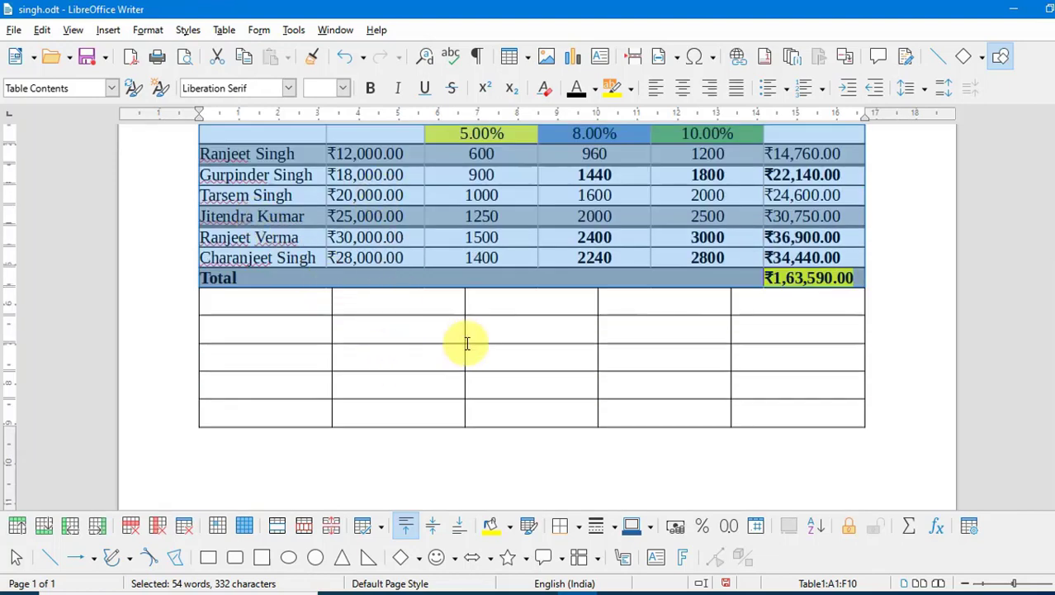
click(489, 303)
scroll(492, 297, up, 1)
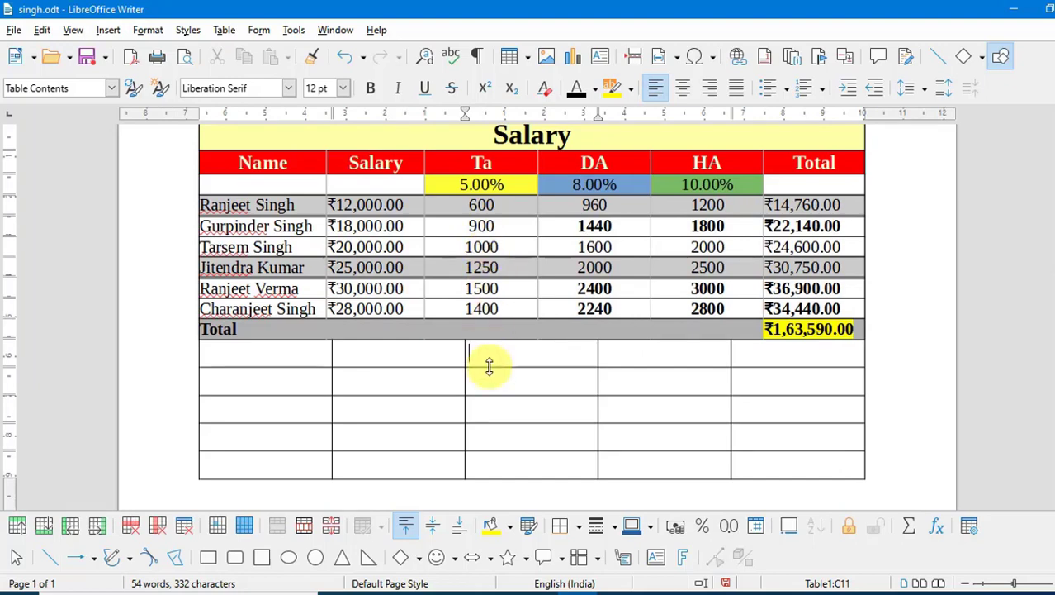
scroll(236, 182, up, 1)
drag(235, 182, 527, 392)
scroll(511, 301, up, 2)
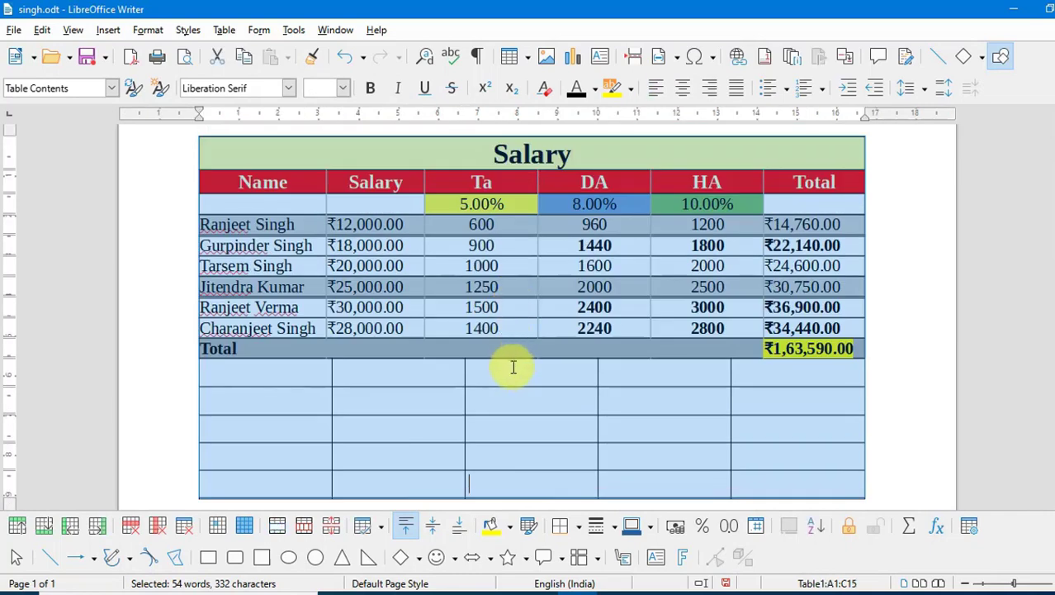
click(513, 370)
scroll(372, 206, down, 1)
click(234, 34)
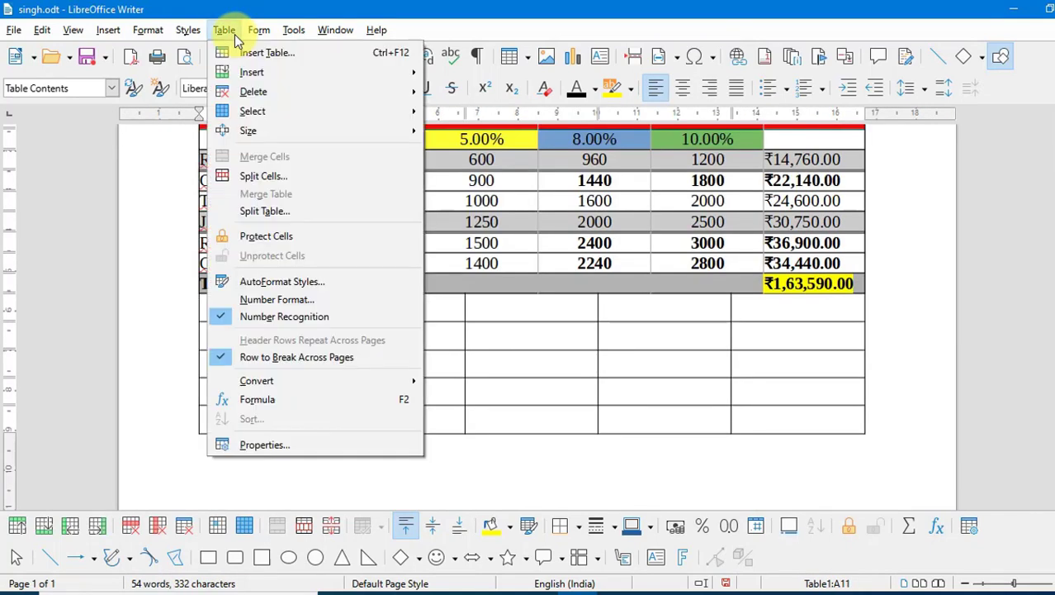
click(519, 318)
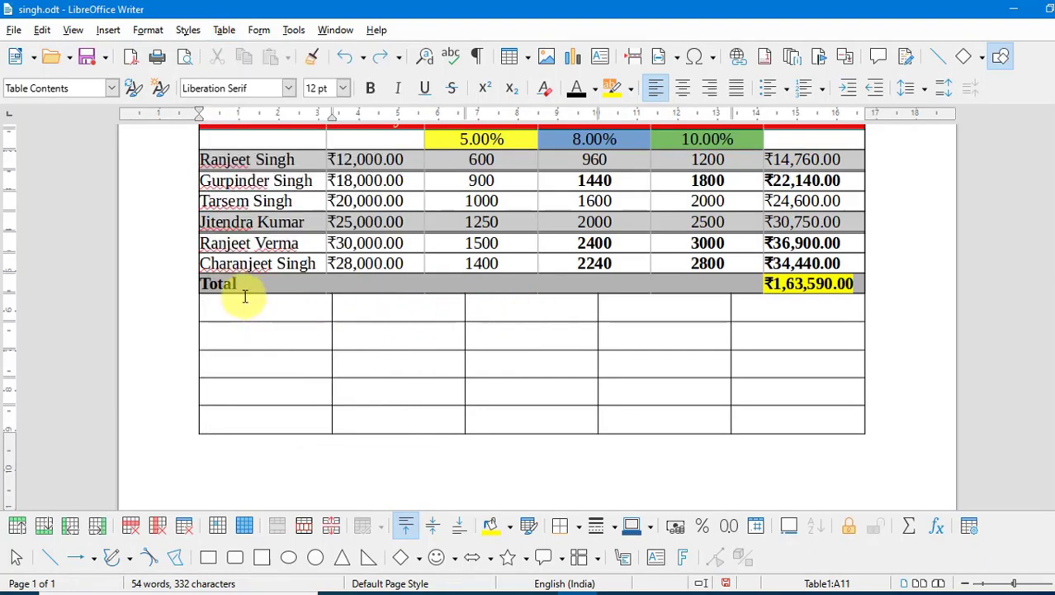
click(225, 30)
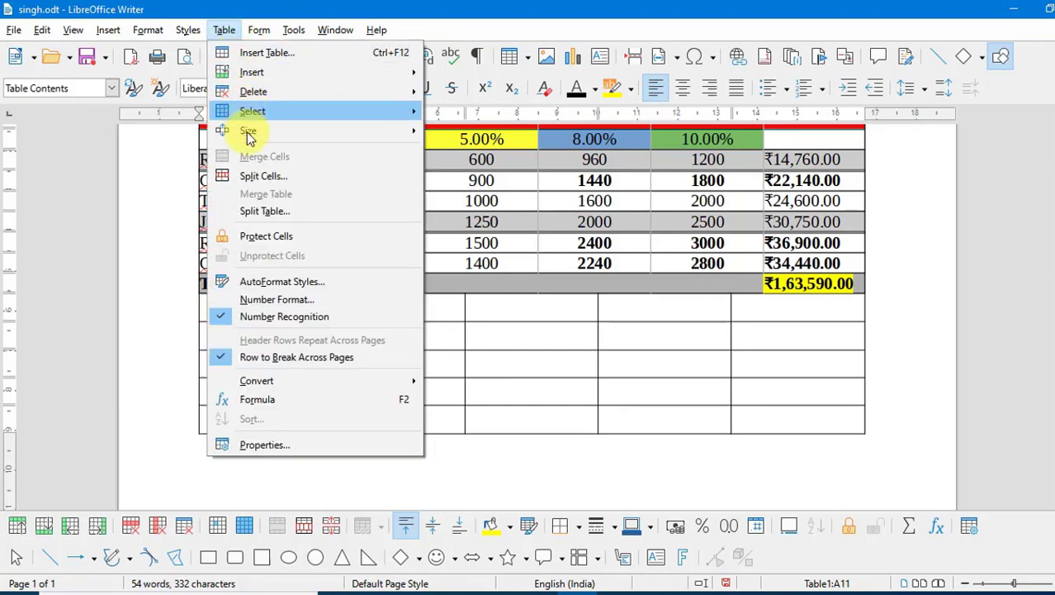
click(252, 213)
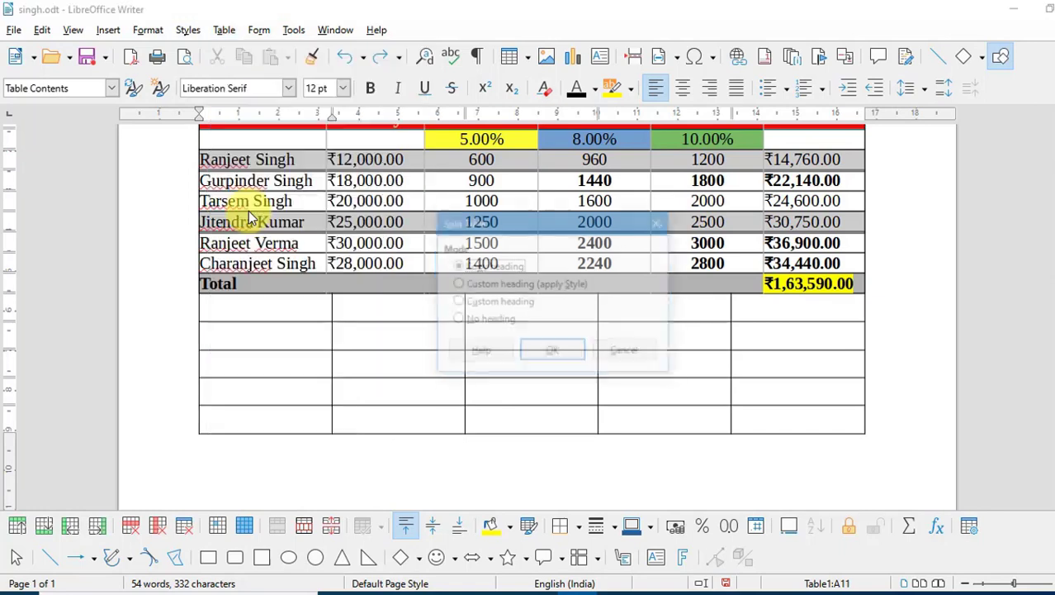
drag(593, 224, 717, 242)
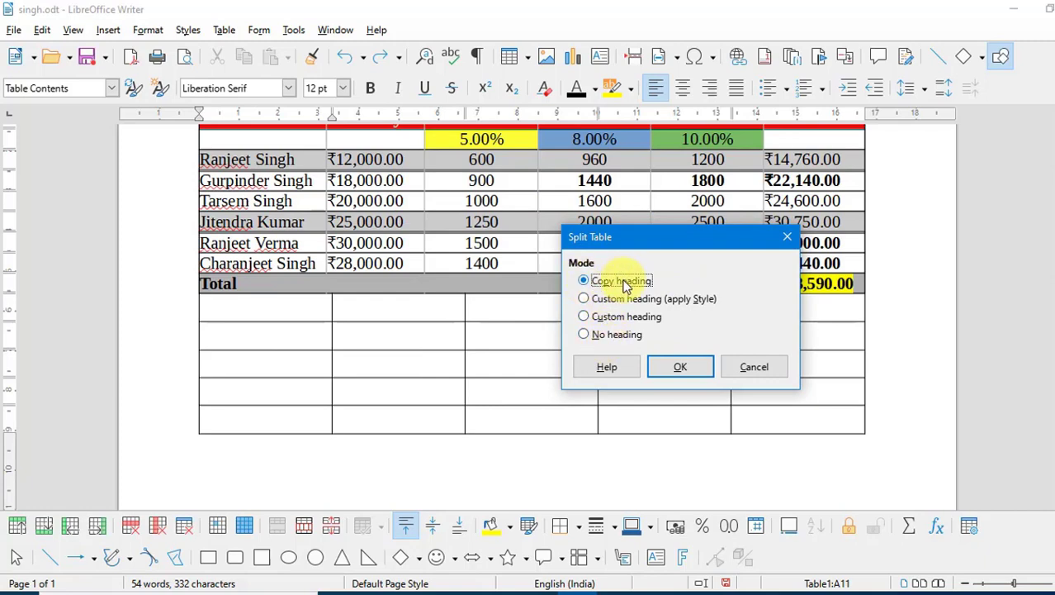
click(677, 367)
scroll(674, 369, up, 3)
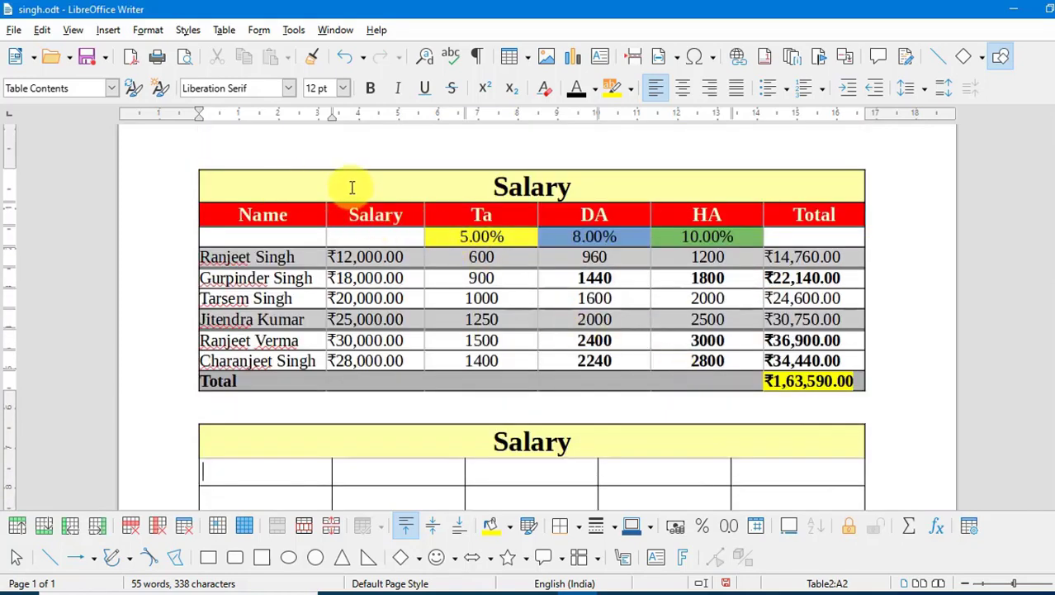
scroll(523, 331, down, 2)
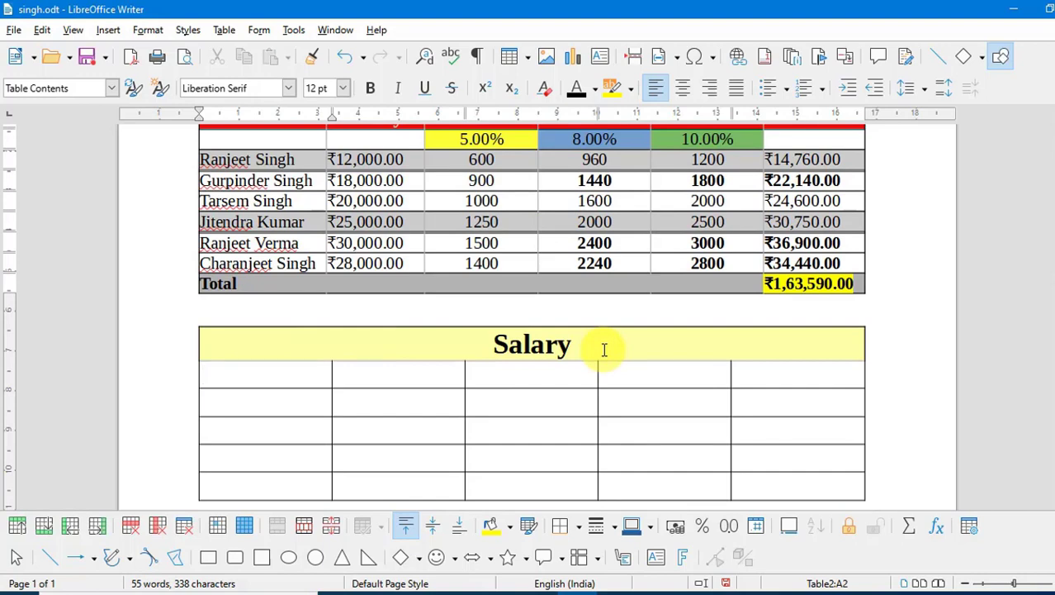
key(ctrl+z)
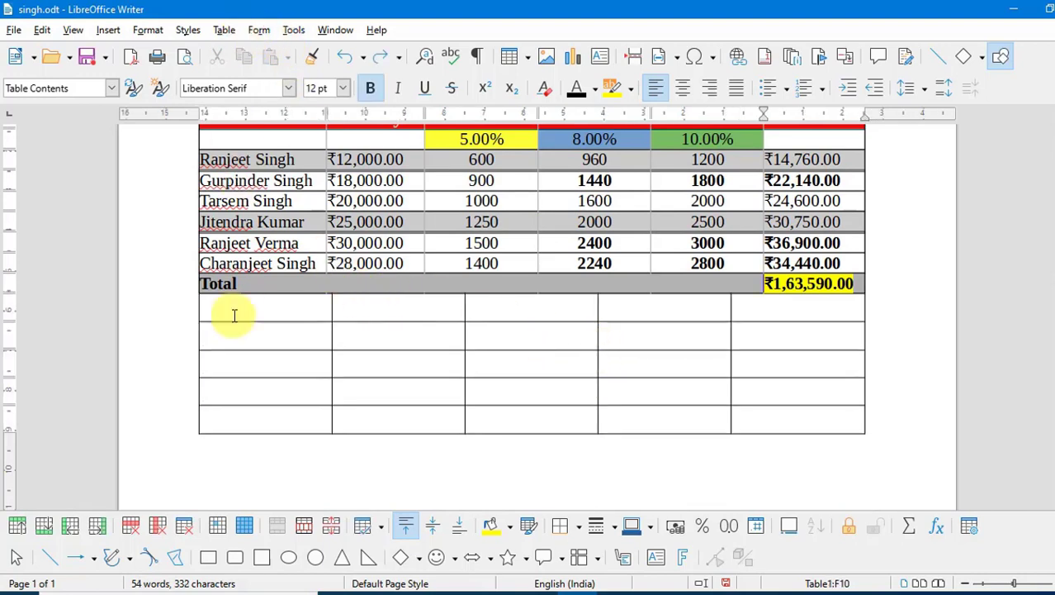
- Split the table at row 11 with a styled custom heading row
click(233, 312)
click(231, 34)
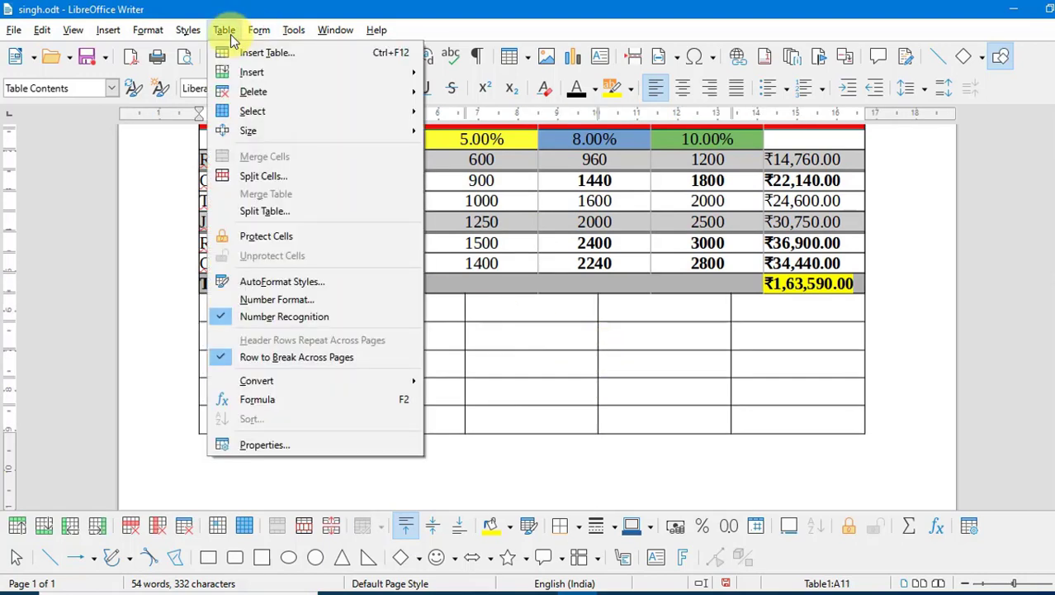
click(261, 211)
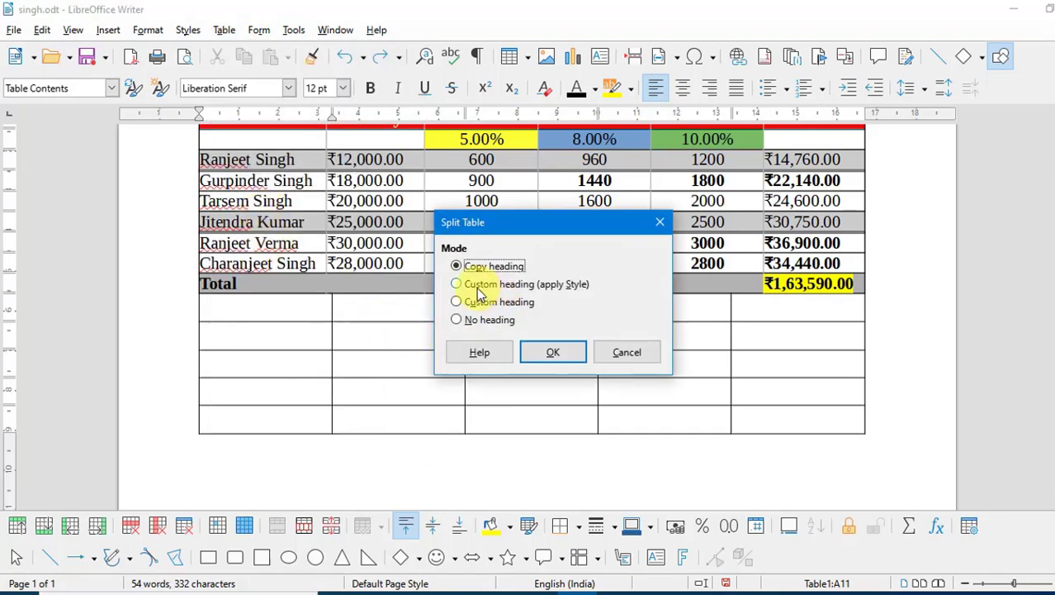
click(479, 286)
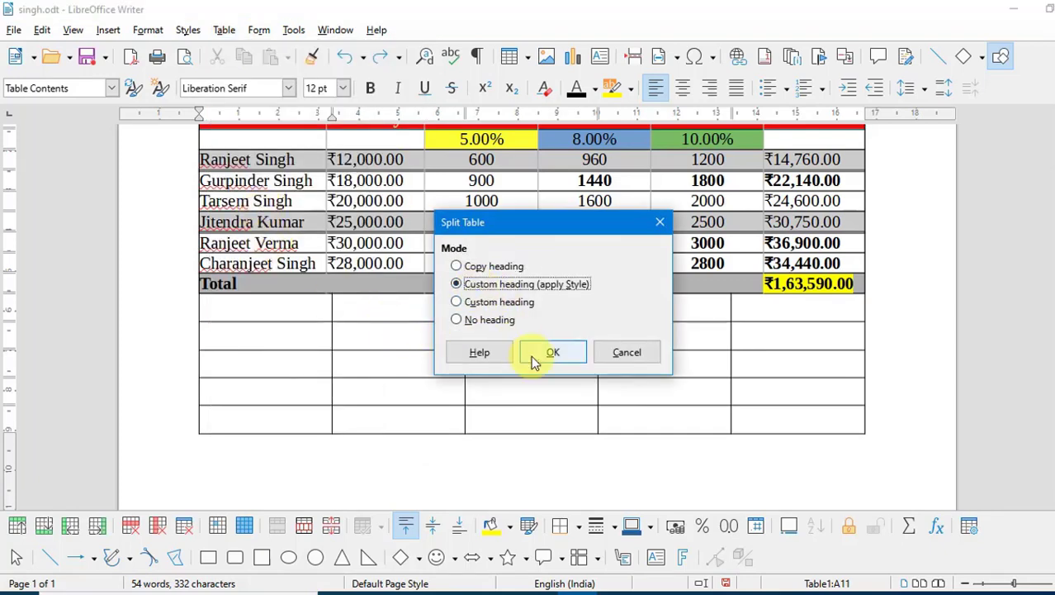
click(552, 354)
scroll(549, 364, up, 3)
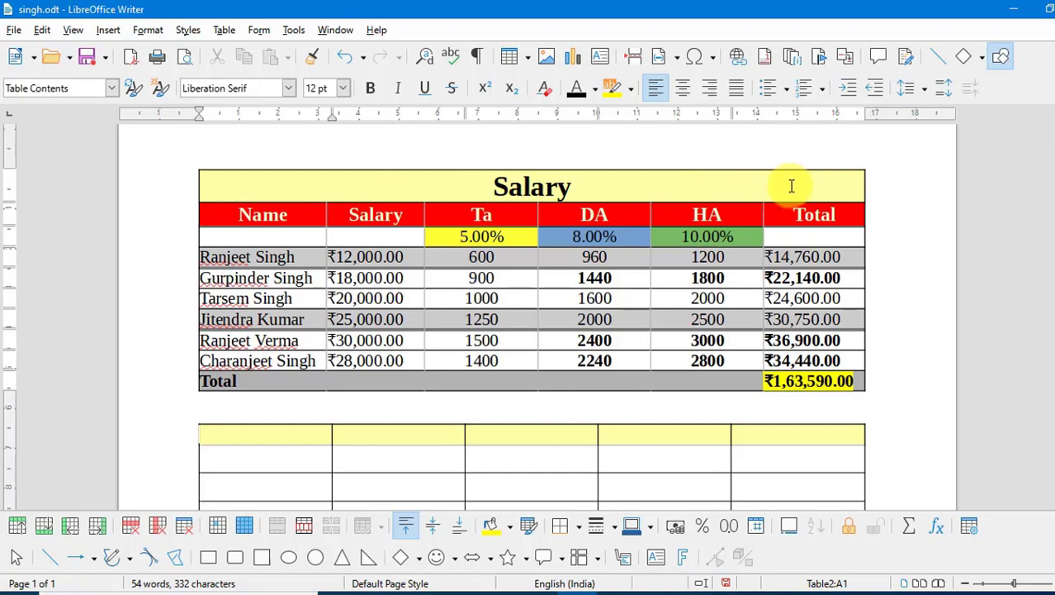
scroll(735, 258, down, 3)
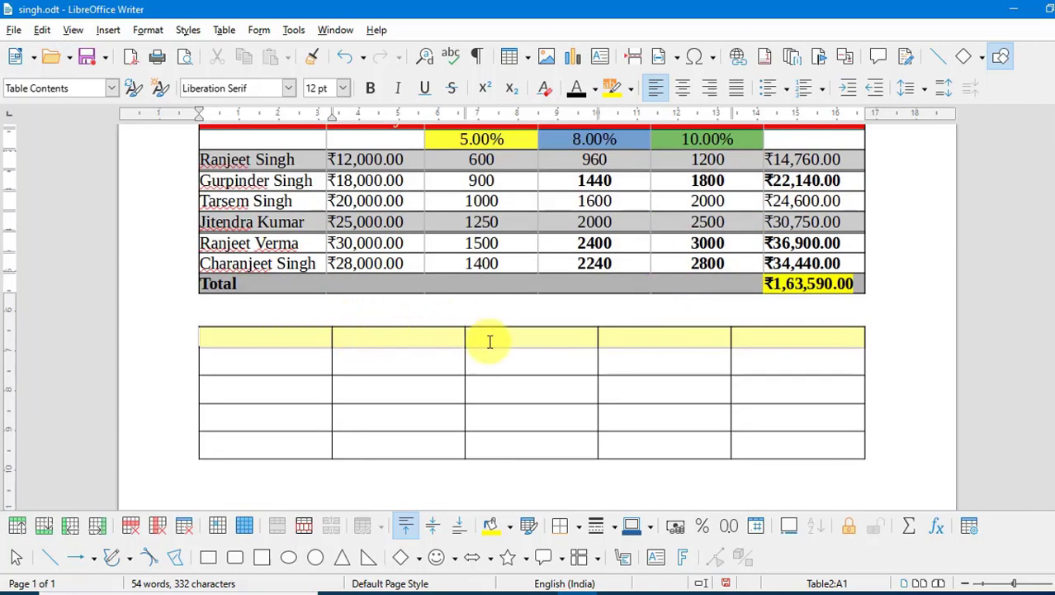
scroll(727, 337, up, 3)
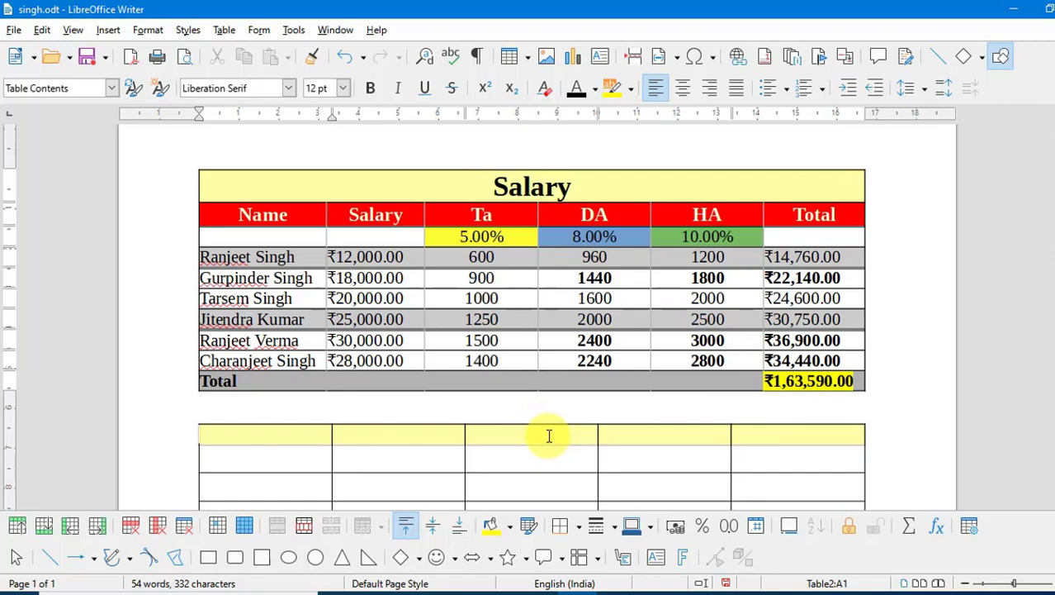
- Undo the styled split, retry splitting with a custom heading, then undo that too
key(ctrl+z)
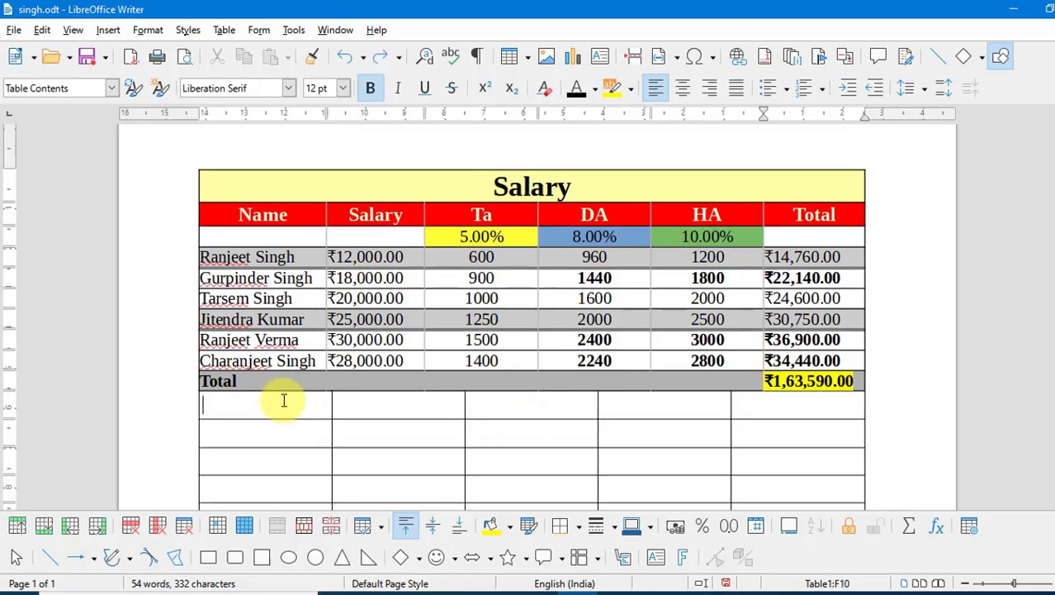
click(225, 30)
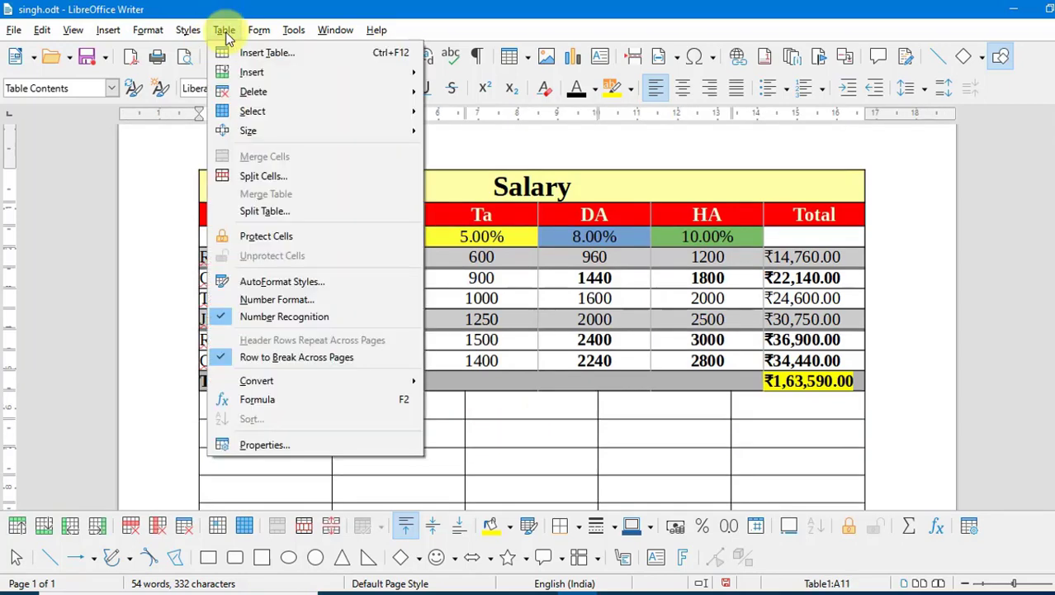
click(249, 217)
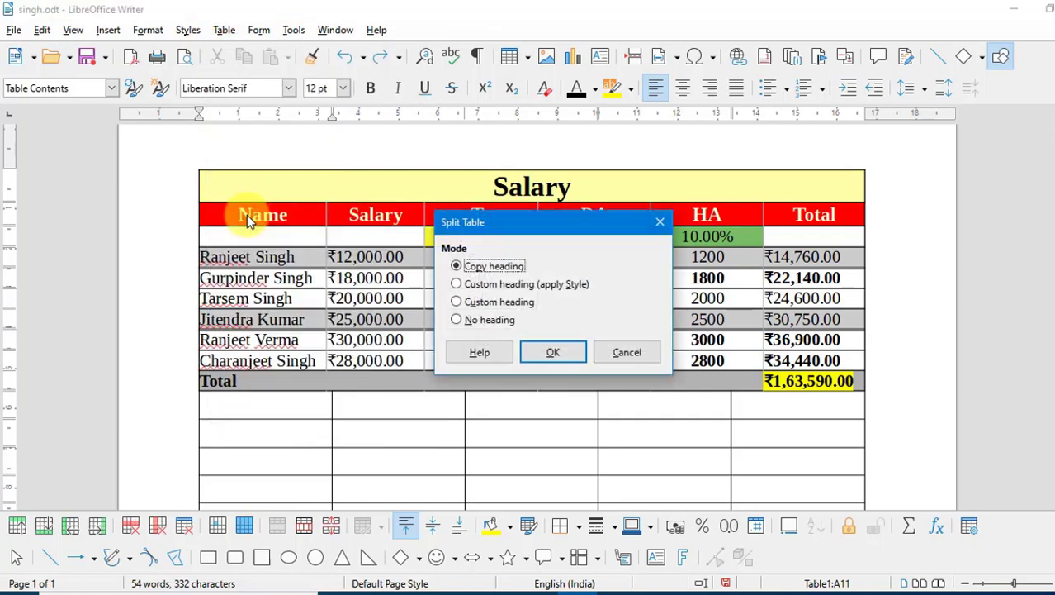
click(469, 304)
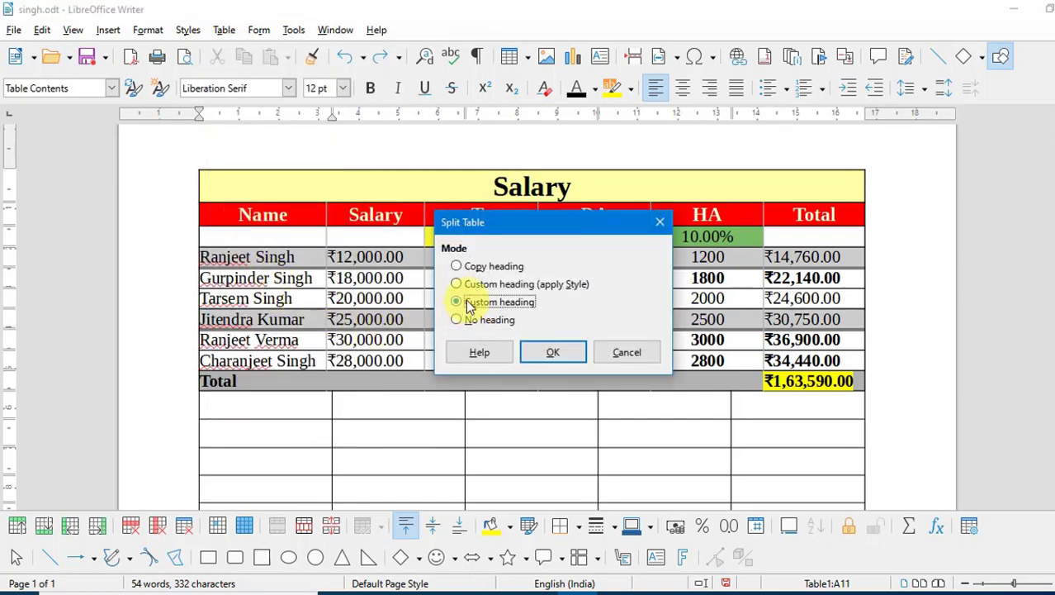
click(529, 356)
scroll(424, 394, down, 1)
scroll(408, 415, down, 1)
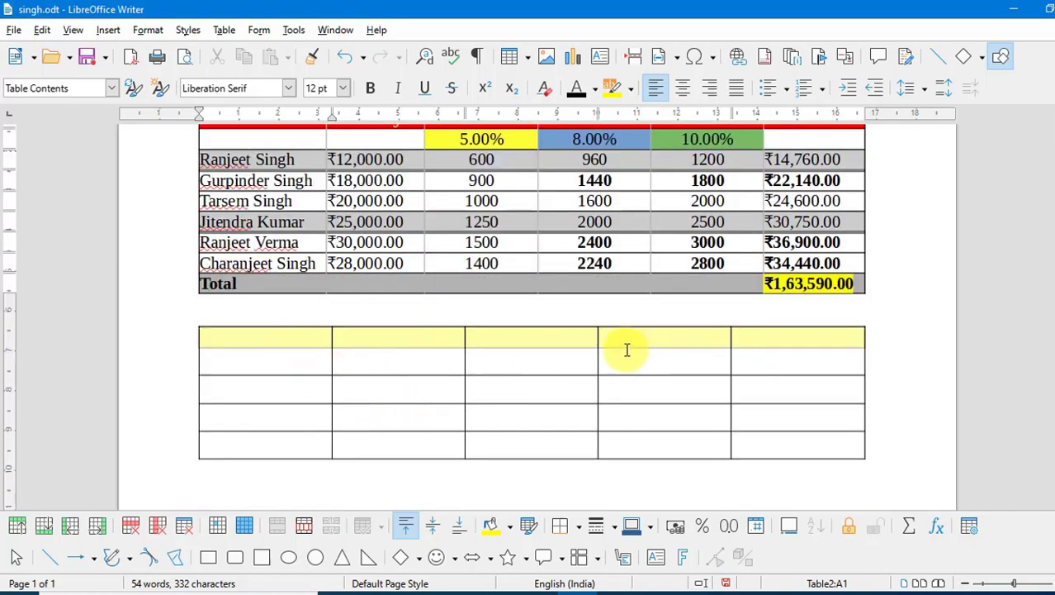
key(ctrl+z)
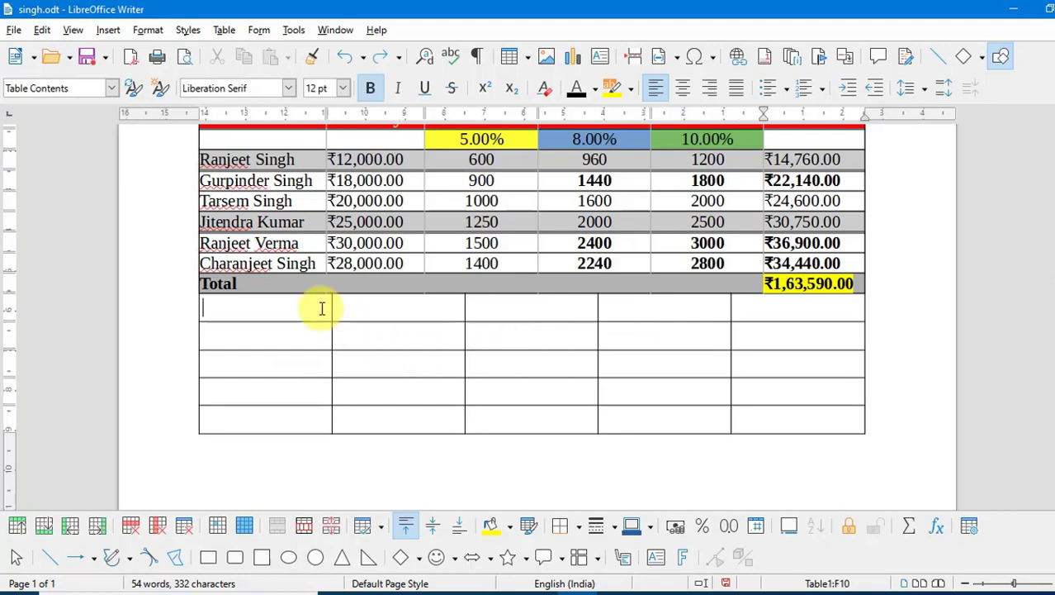
- Split the table at row 11 with no heading, leaving a separate five-row blank table
click(322, 309)
click(226, 29)
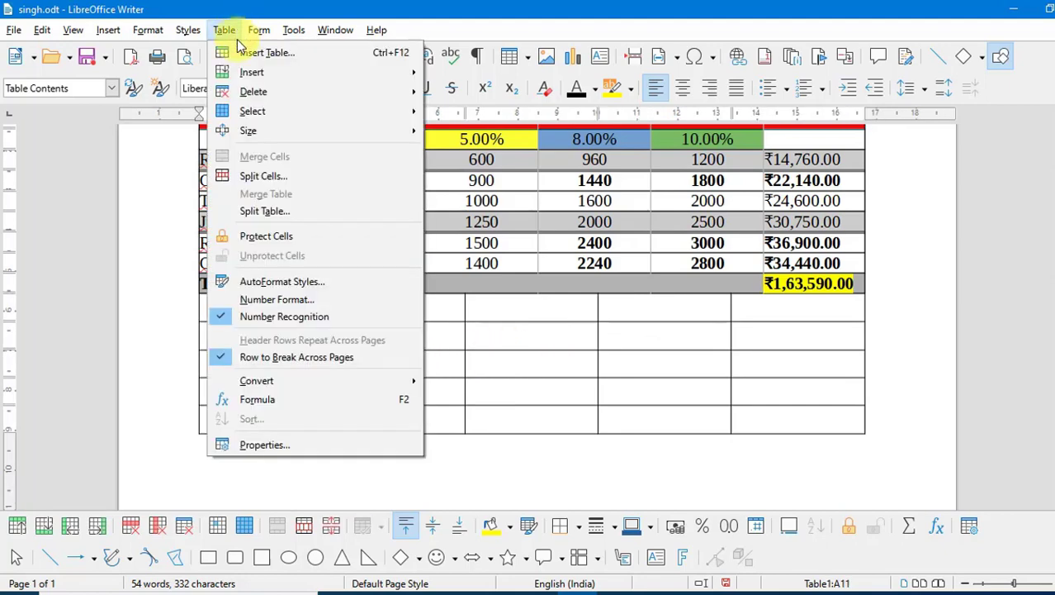
click(265, 211)
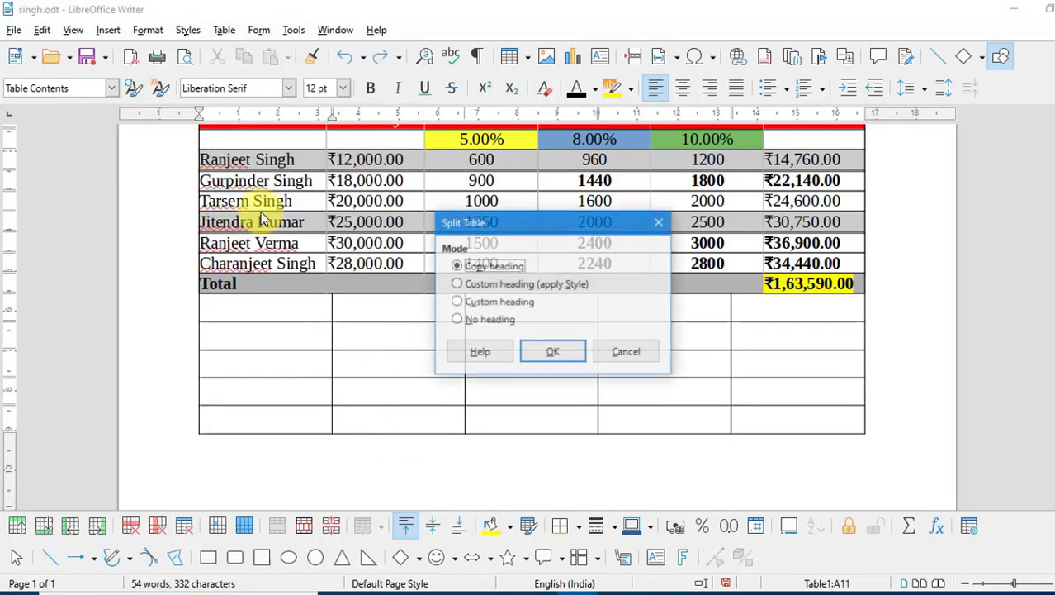
click(496, 321)
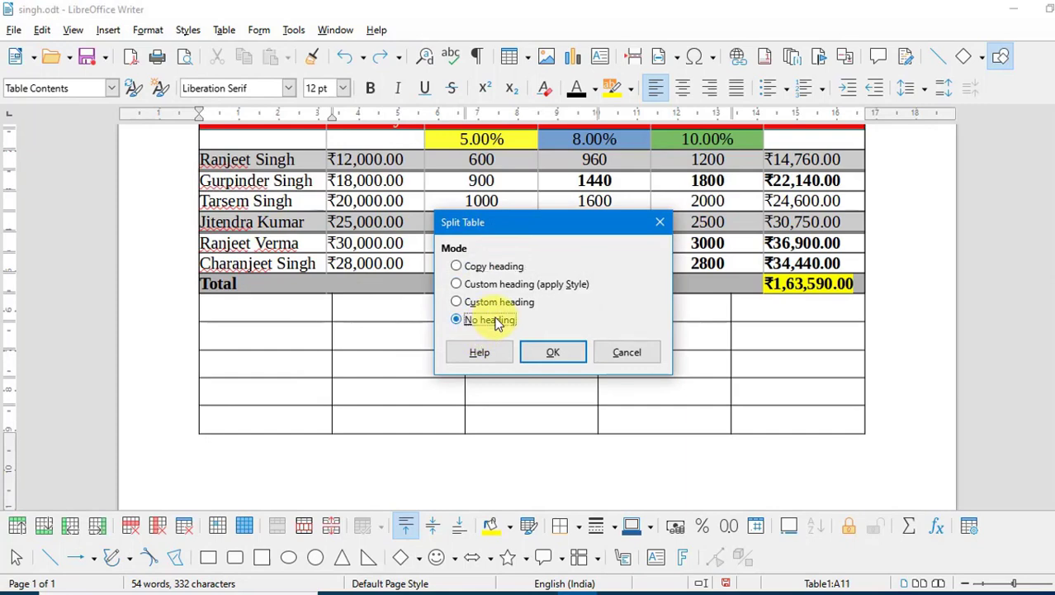
click(541, 353)
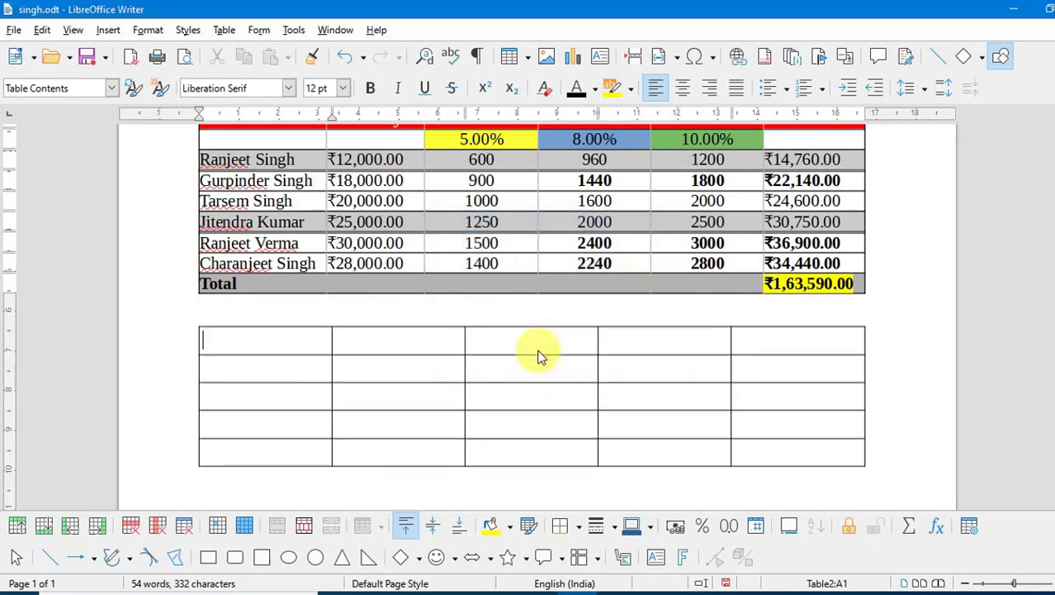
scroll(537, 356, up, 3)
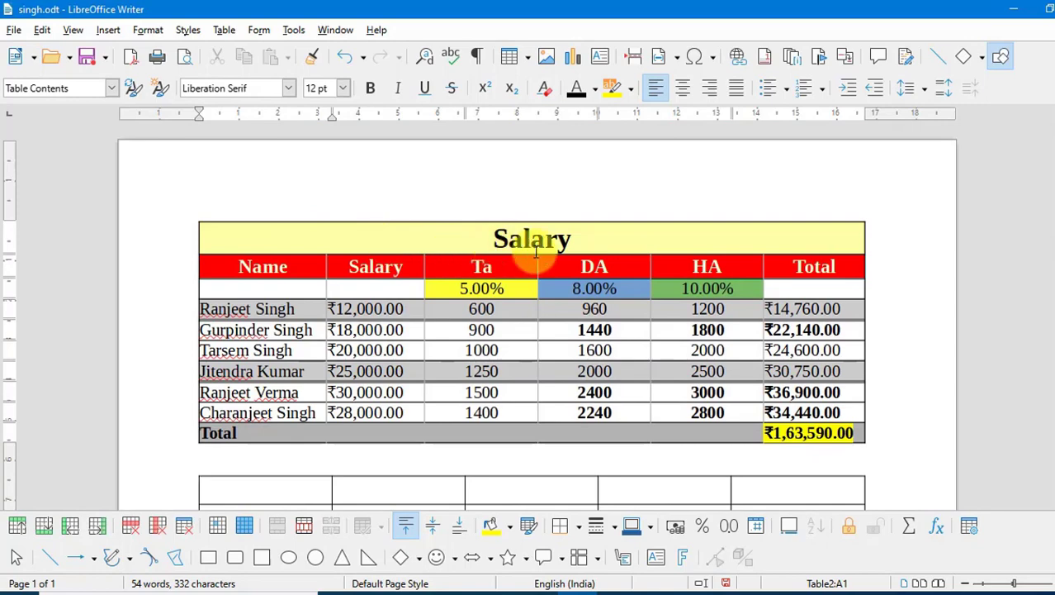
scroll(600, 241, down, 2)
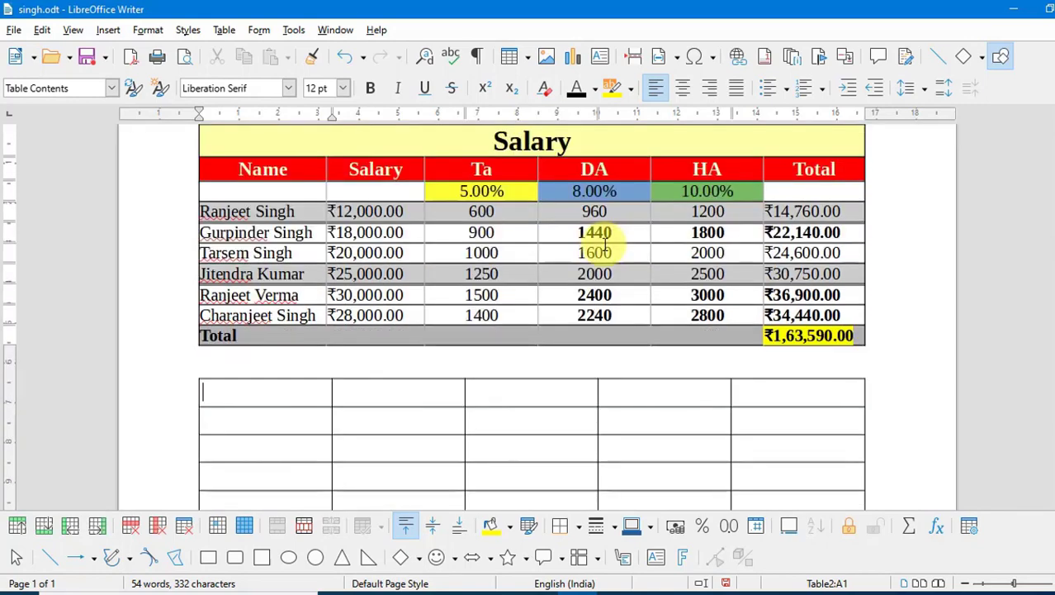
scroll(605, 246, down, 1)
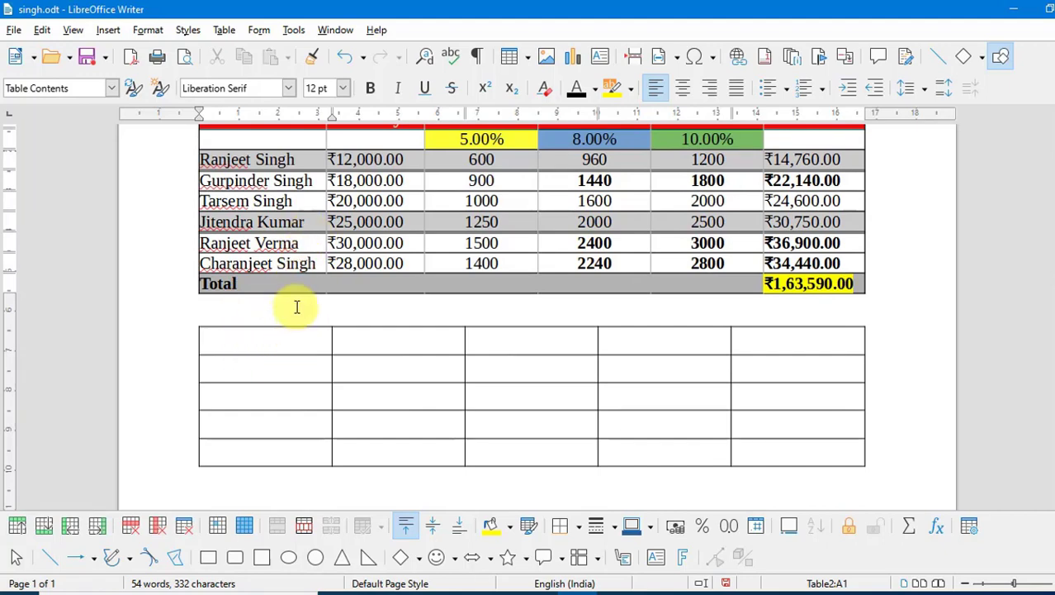
click(278, 276)
click(224, 31)
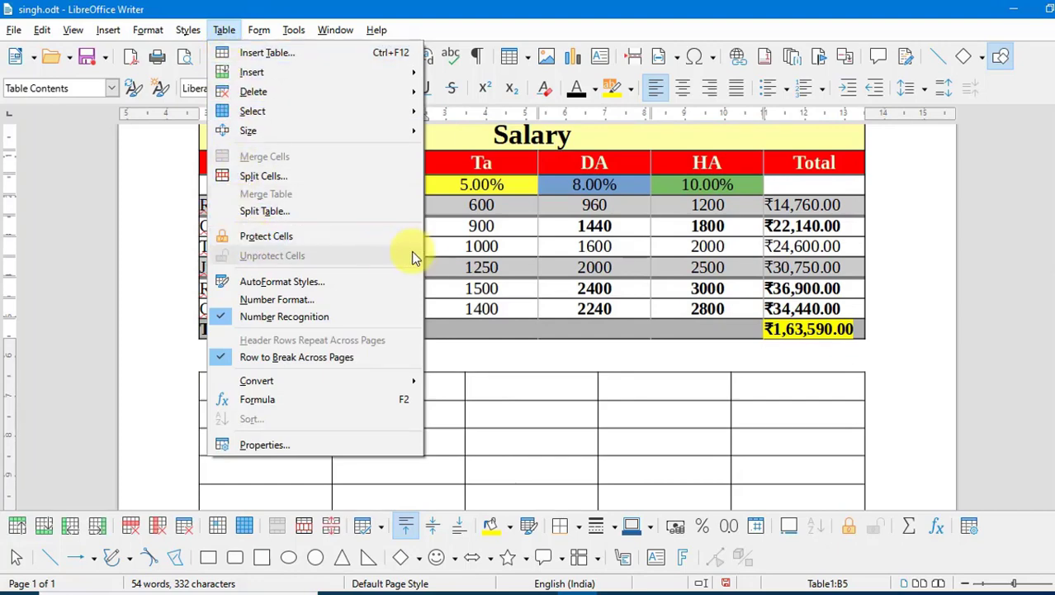
- Protect the Salary value cells B3:B9, then confirm deleting in one triggers a read-only warning
click(435, 251)
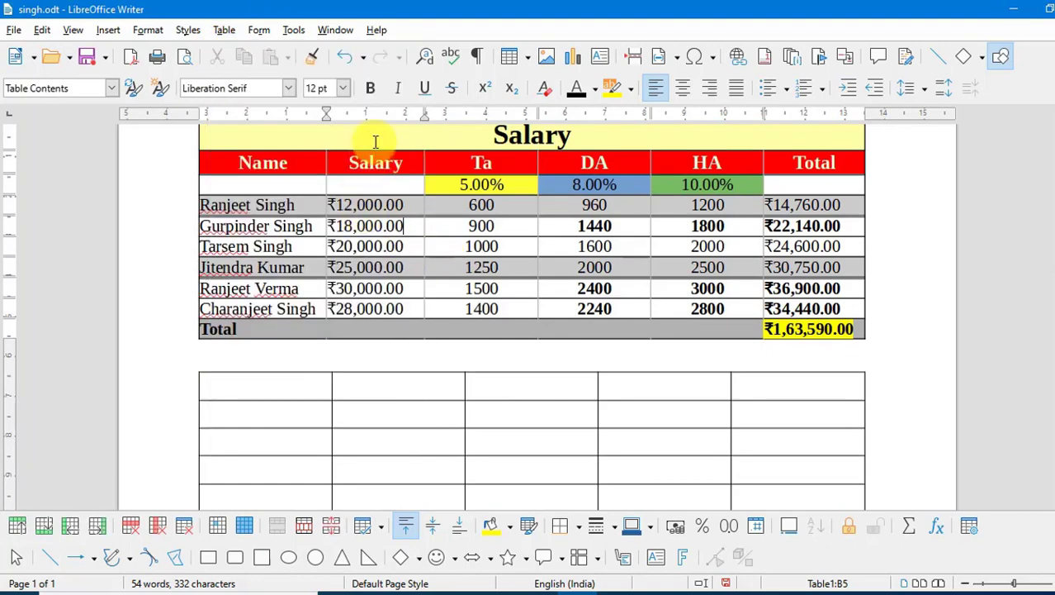
drag(409, 308, 339, 189)
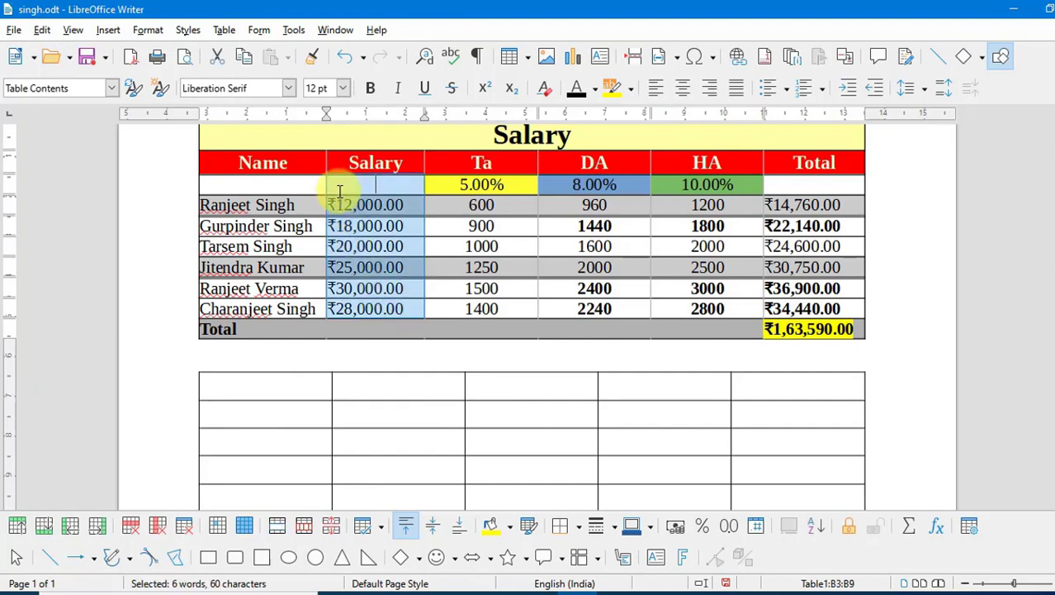
click(225, 33)
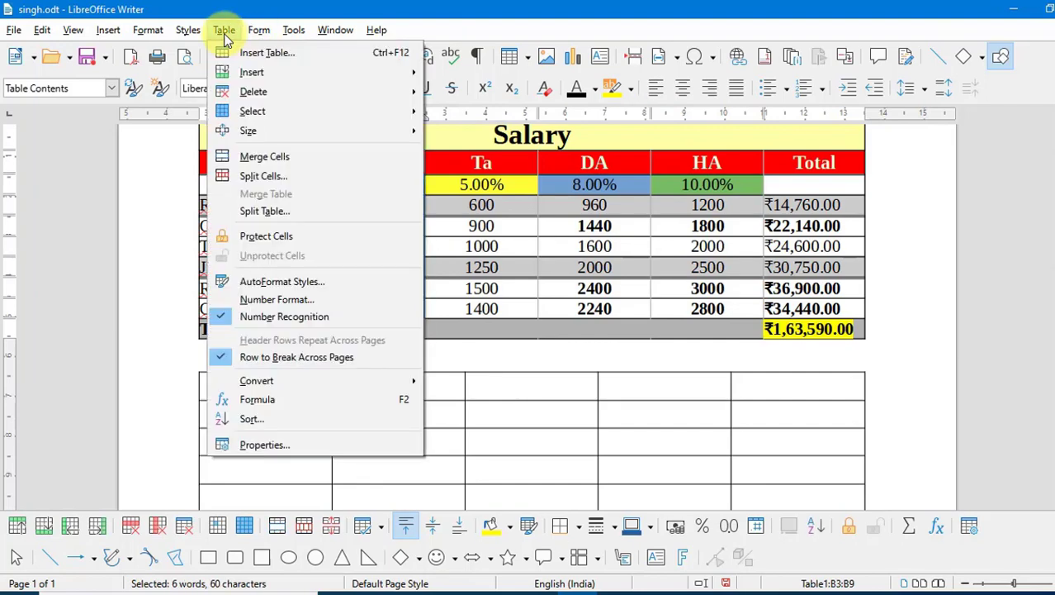
click(258, 242)
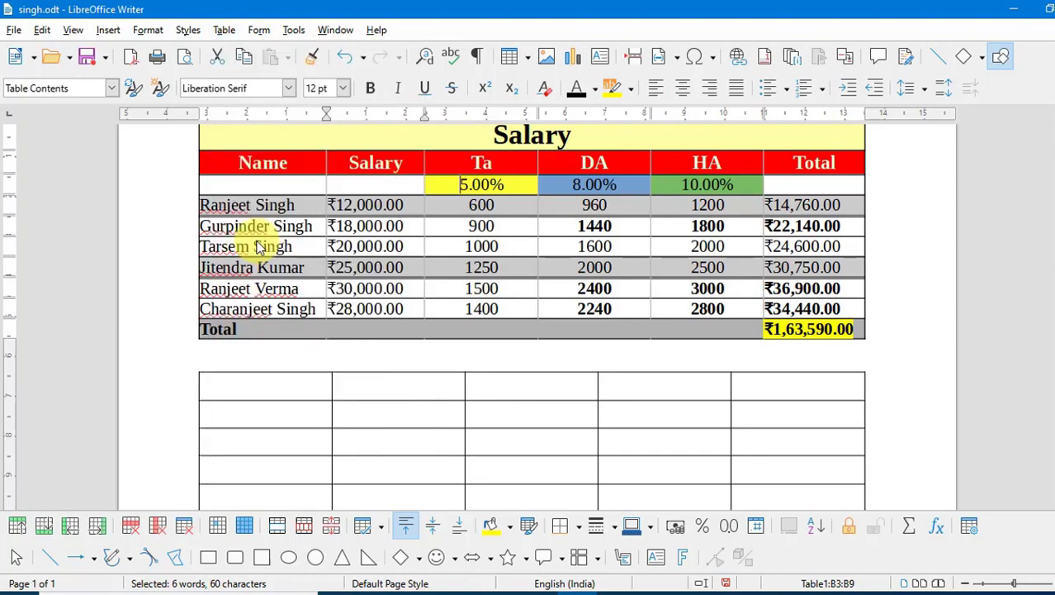
click(417, 207)
key(Delete)
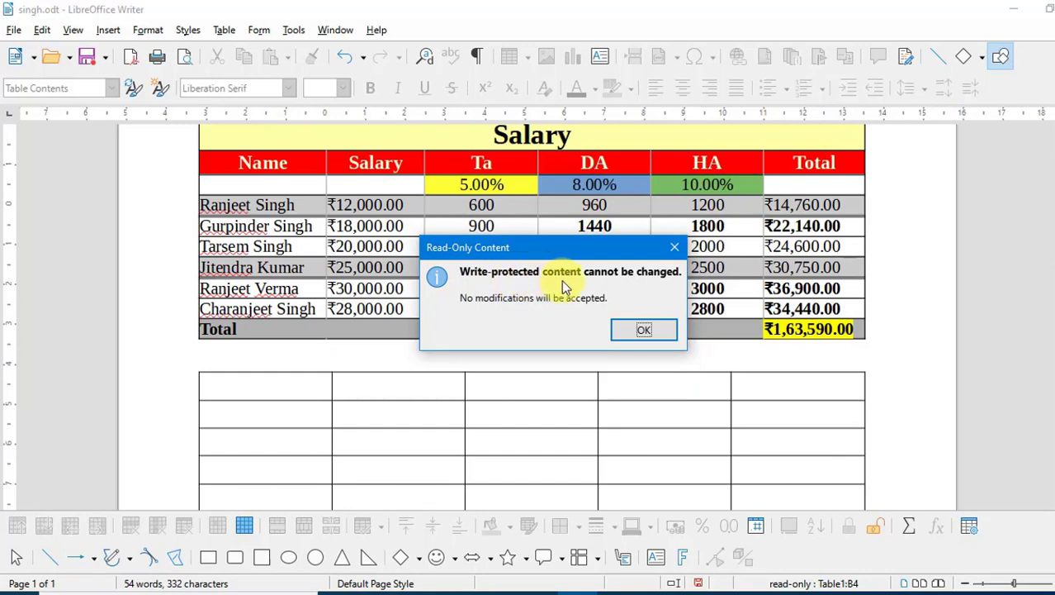
- Dismiss the Read-Only Content warning and try typing 0 in the 600 cell
click(675, 248)
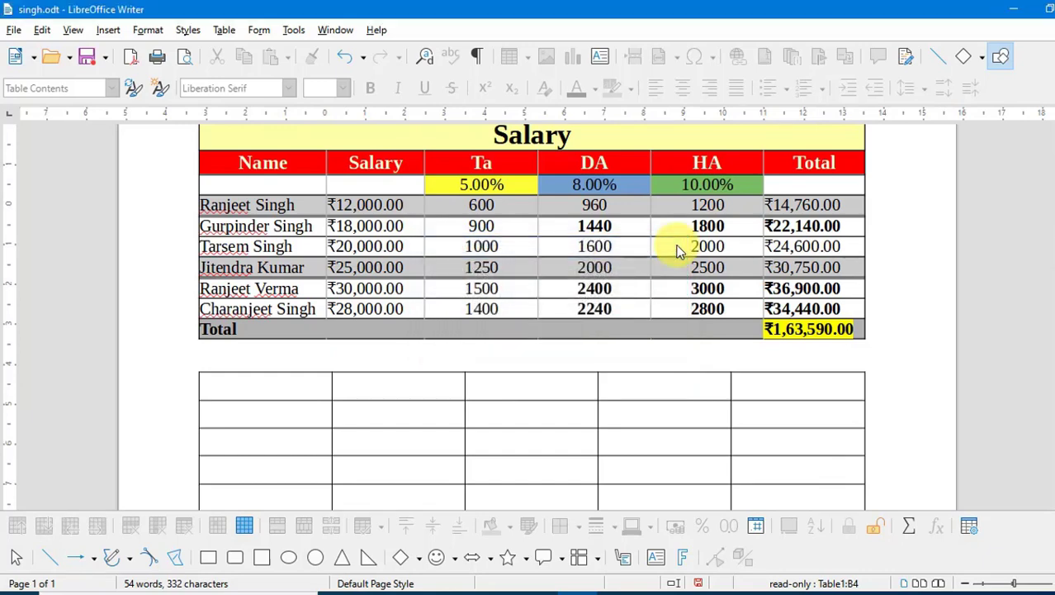
click(503, 210)
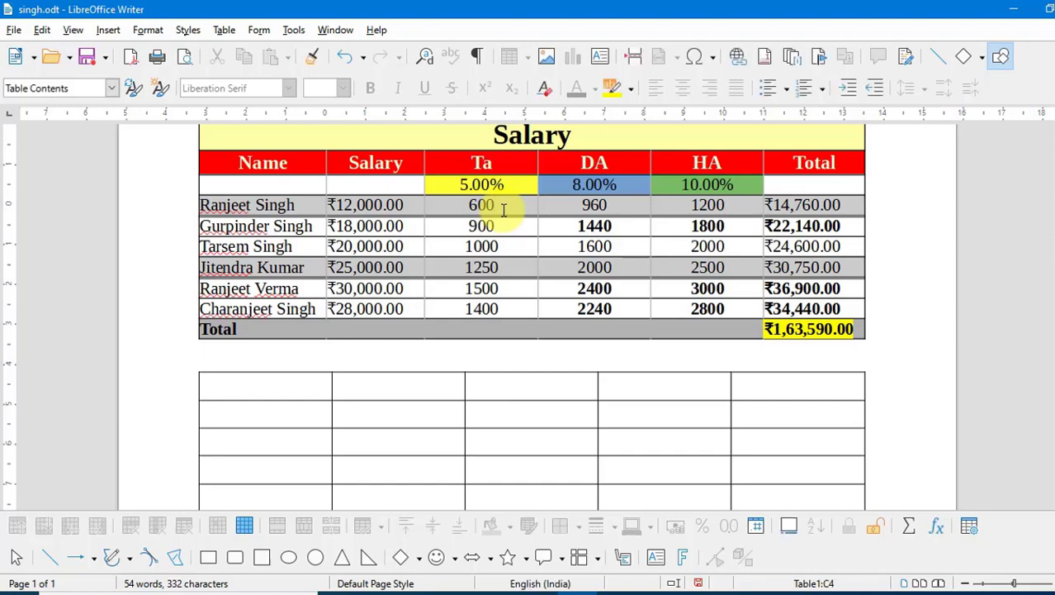
text(0)
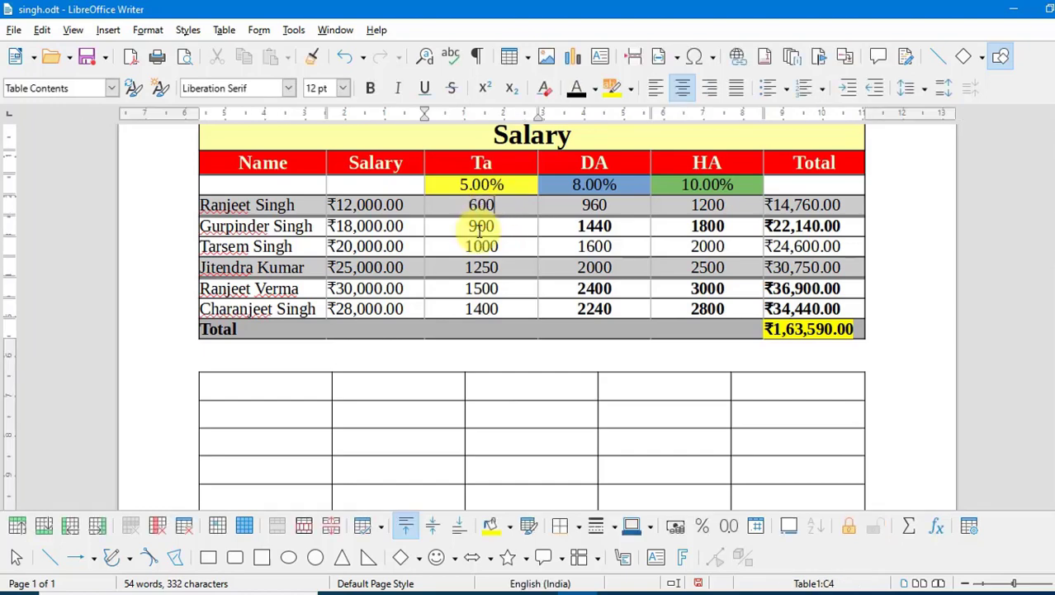
- Remove cell protection from the six Salary value cells
drag(415, 309, 328, 211)
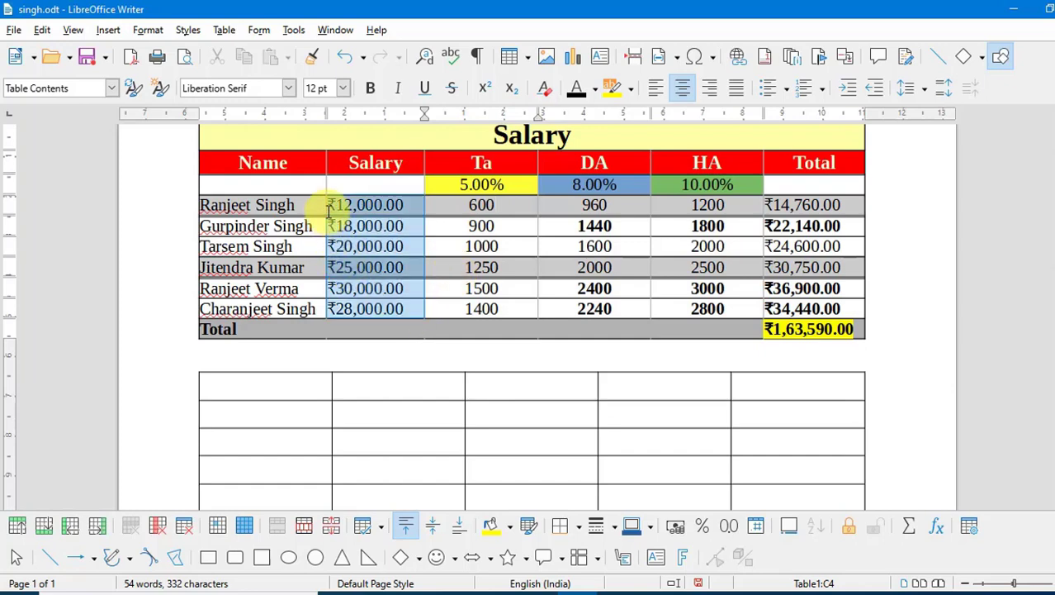
click(228, 31)
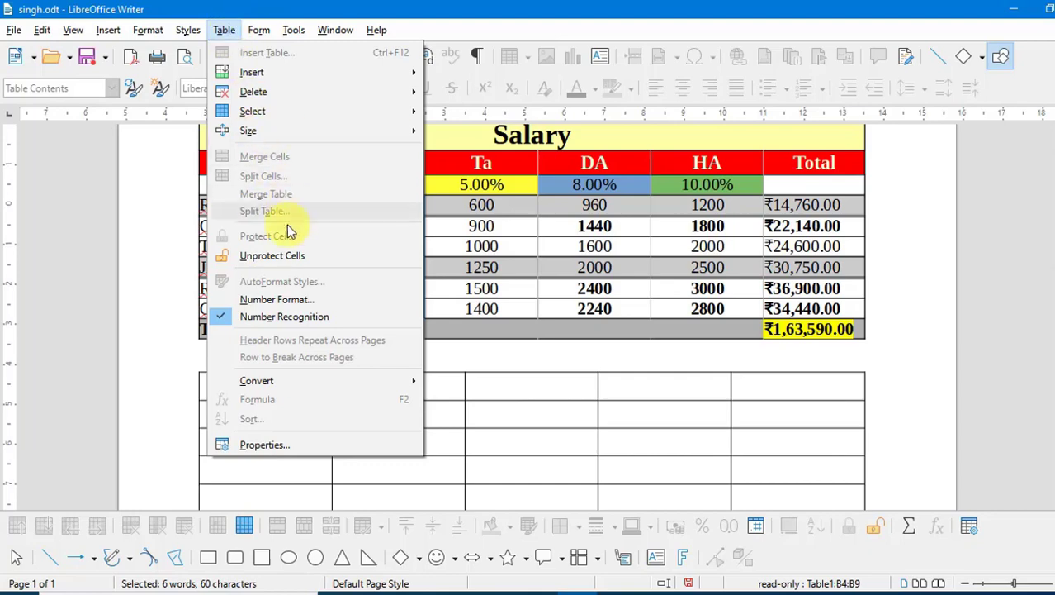
click(269, 257)
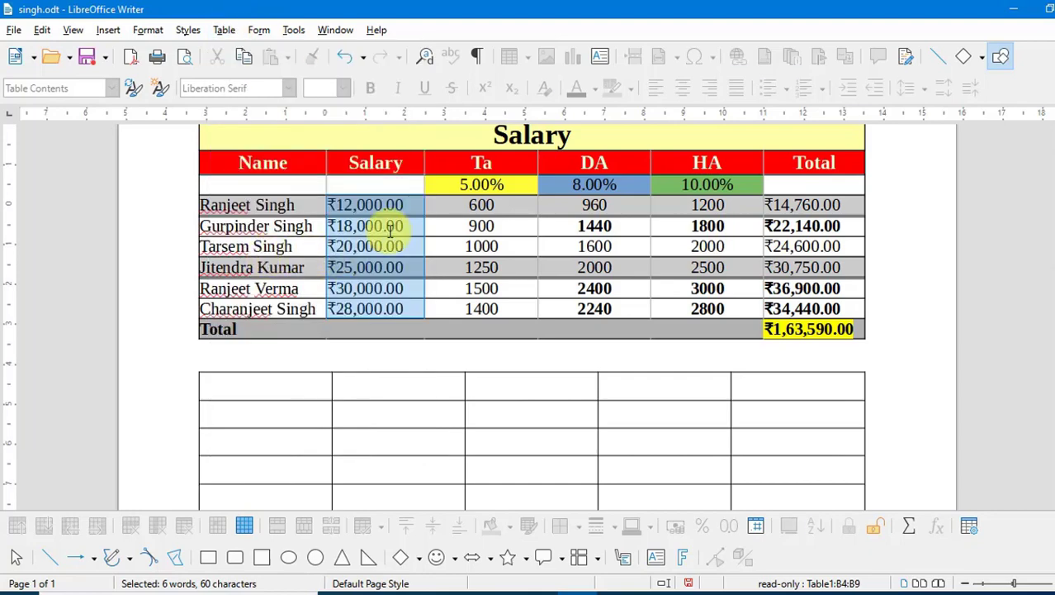
click(411, 213)
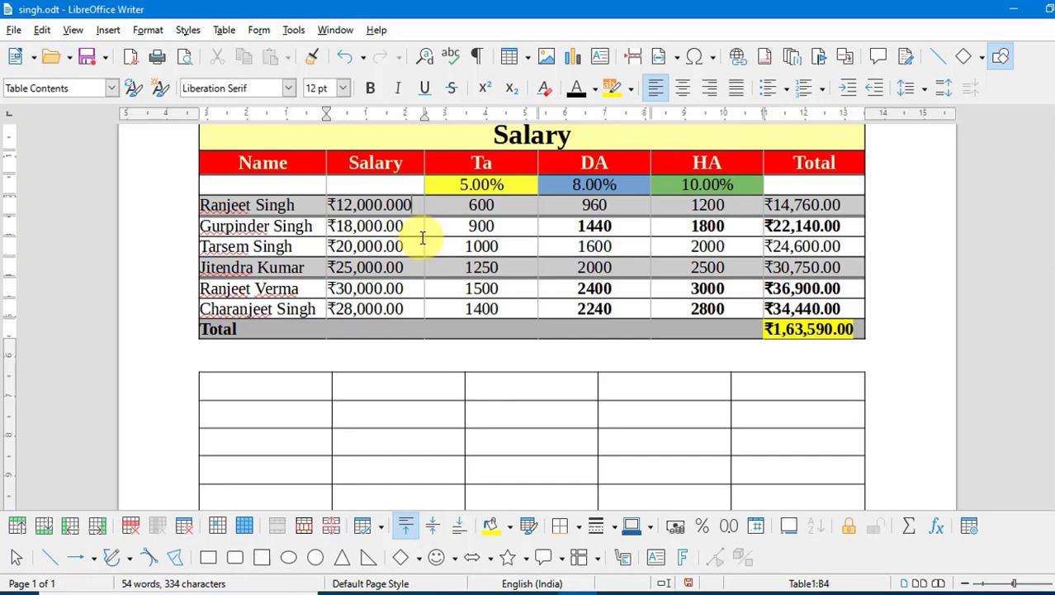
- Select the whole empty five-column table below the Salary table
click(223, 29)
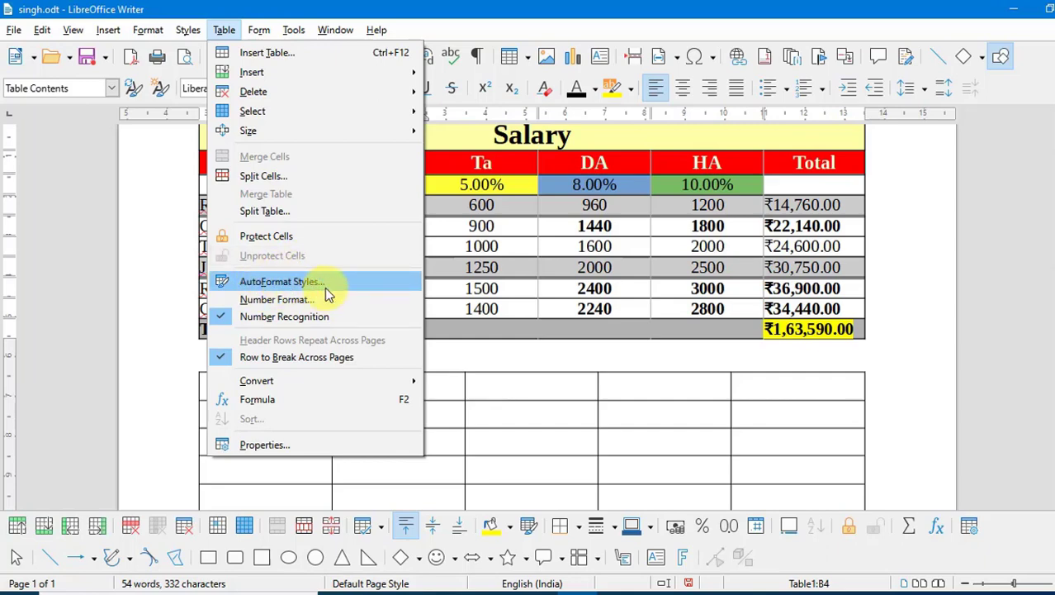
click(524, 398)
scroll(526, 398, down, 3)
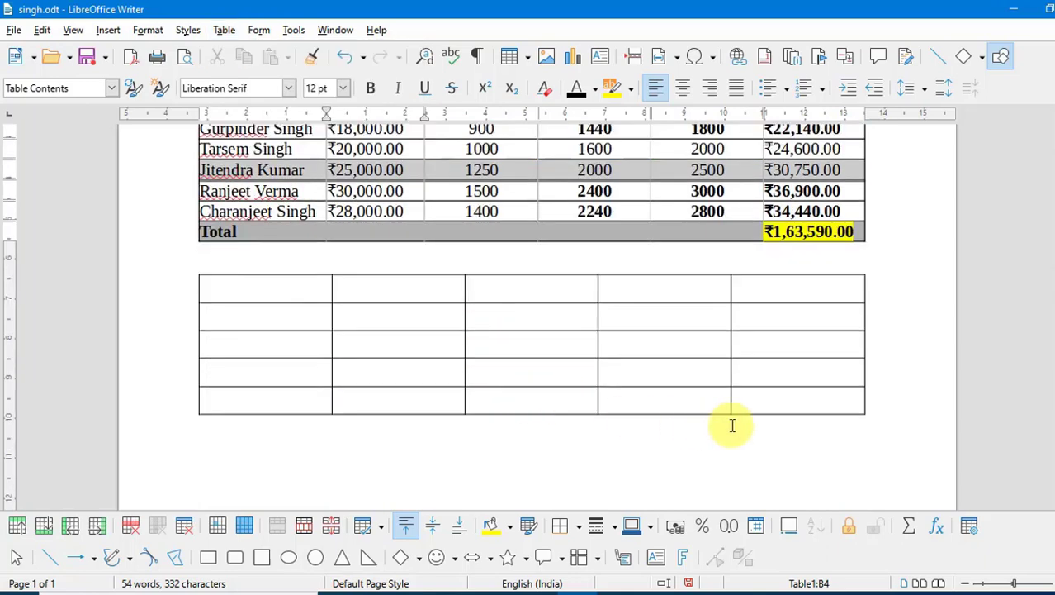
drag(815, 396, 278, 288)
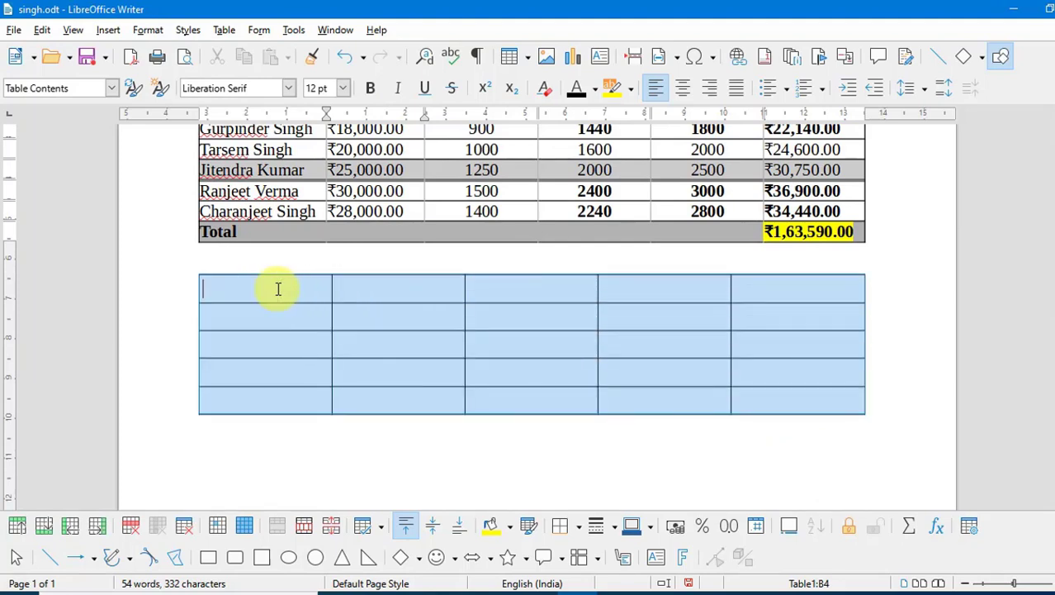
- Apply the Box List Red AutoFormat style to the empty table
click(223, 30)
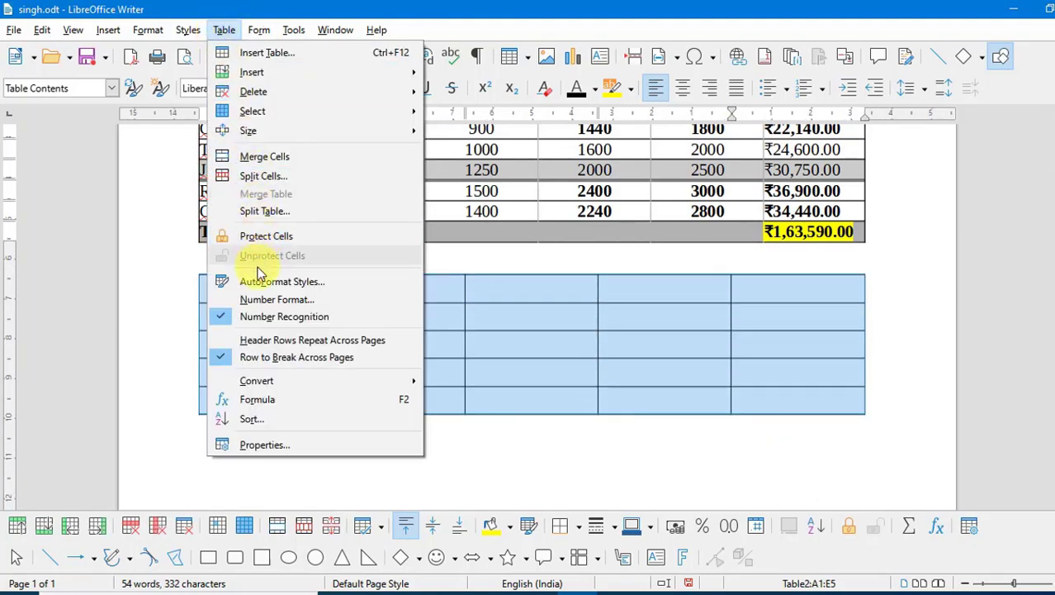
click(296, 285)
drag(532, 169, 655, 182)
click(507, 238)
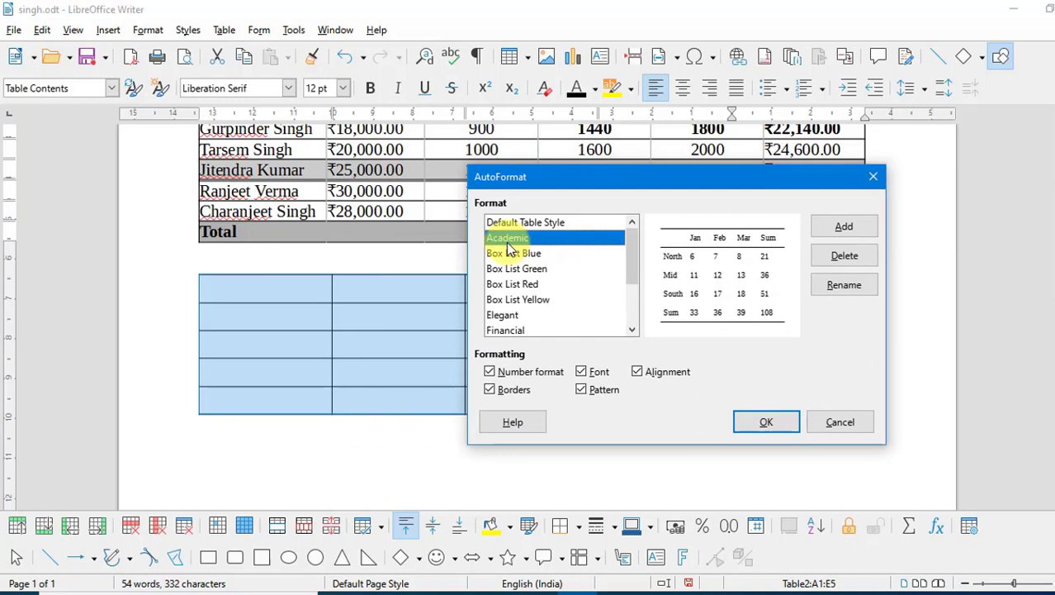
key(Down)
key(Down)
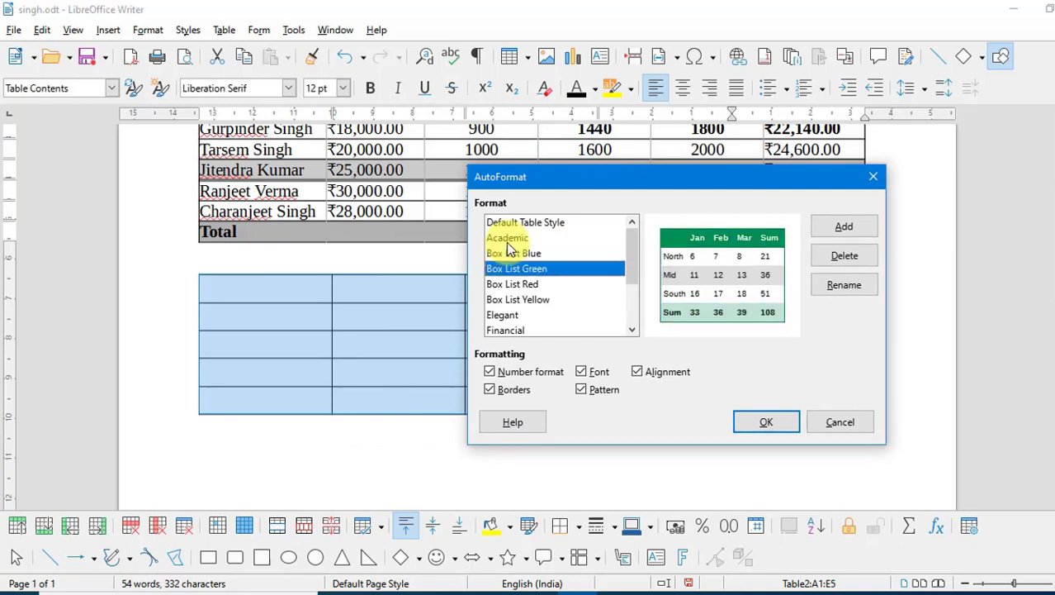
key(Down)
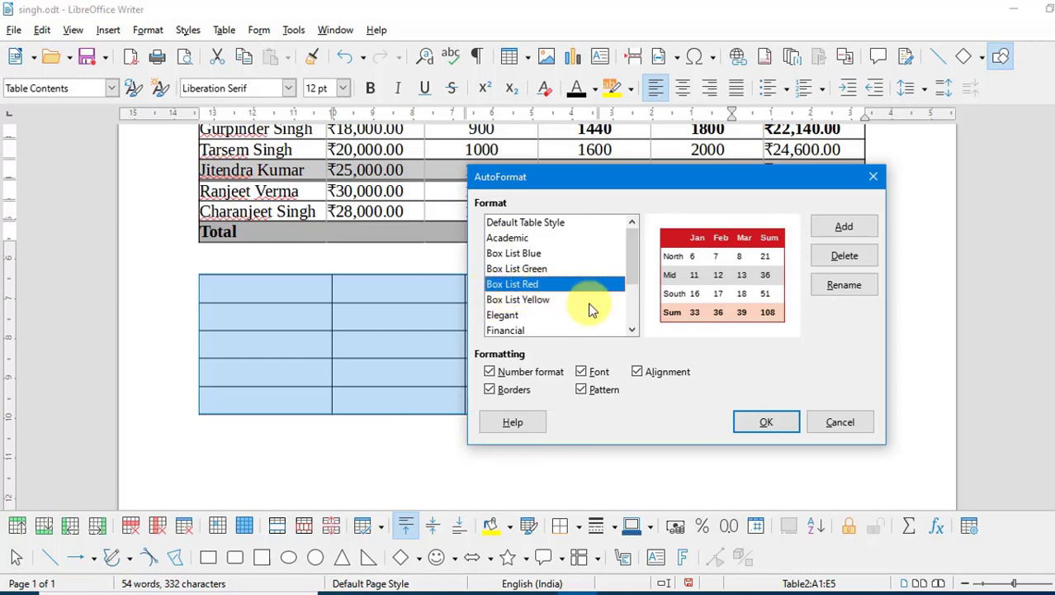
click(761, 423)
click(606, 307)
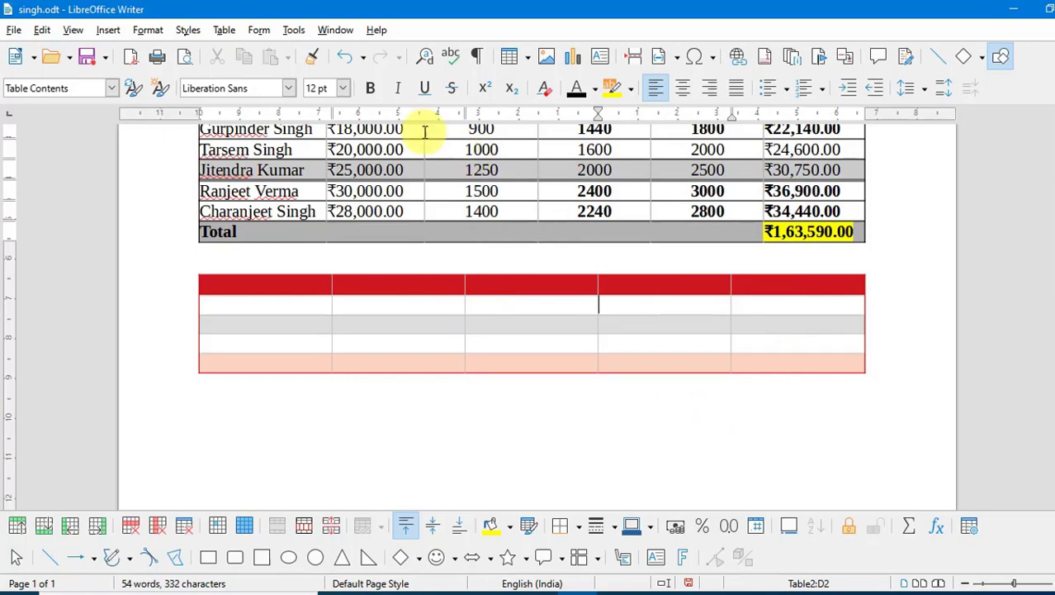
click(225, 30)
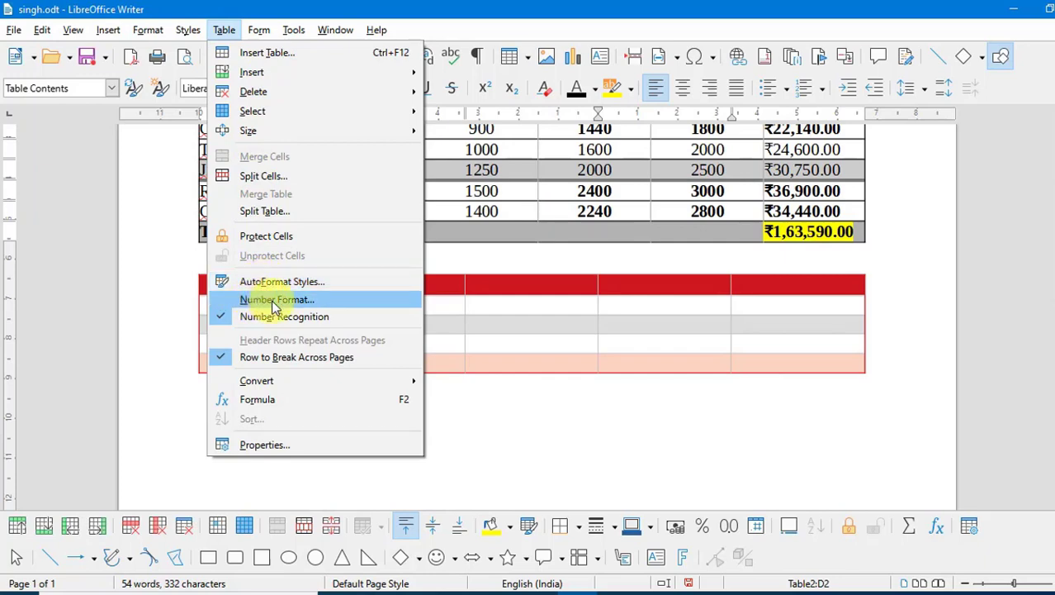
- Preview the 960 DA cell in Percent, Currency, Date, Time, Scientific and Fraction formats
click(500, 306)
scroll(500, 330, up, 2)
click(611, 208)
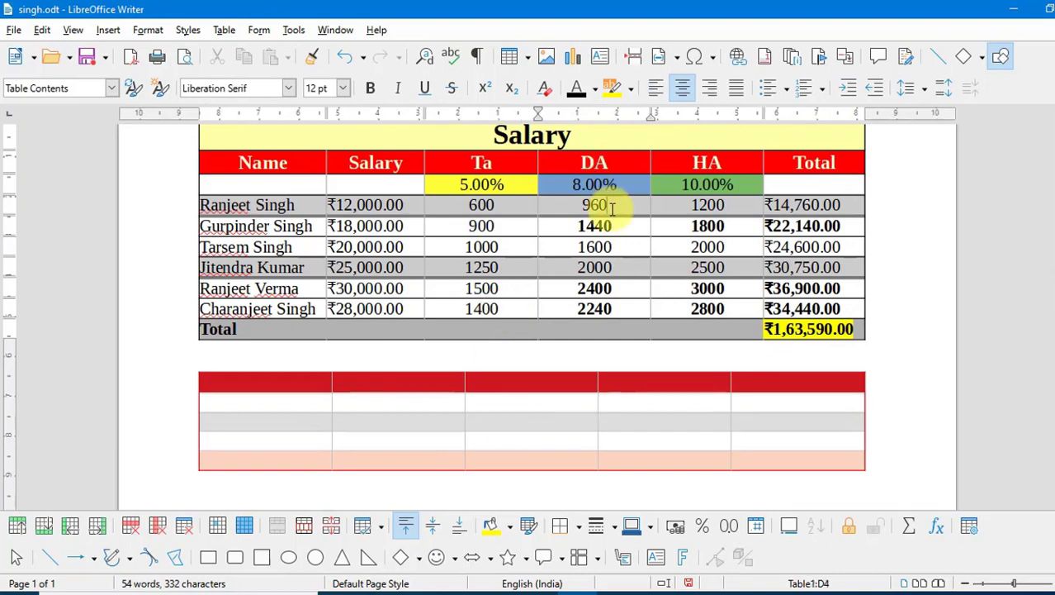
click(224, 30)
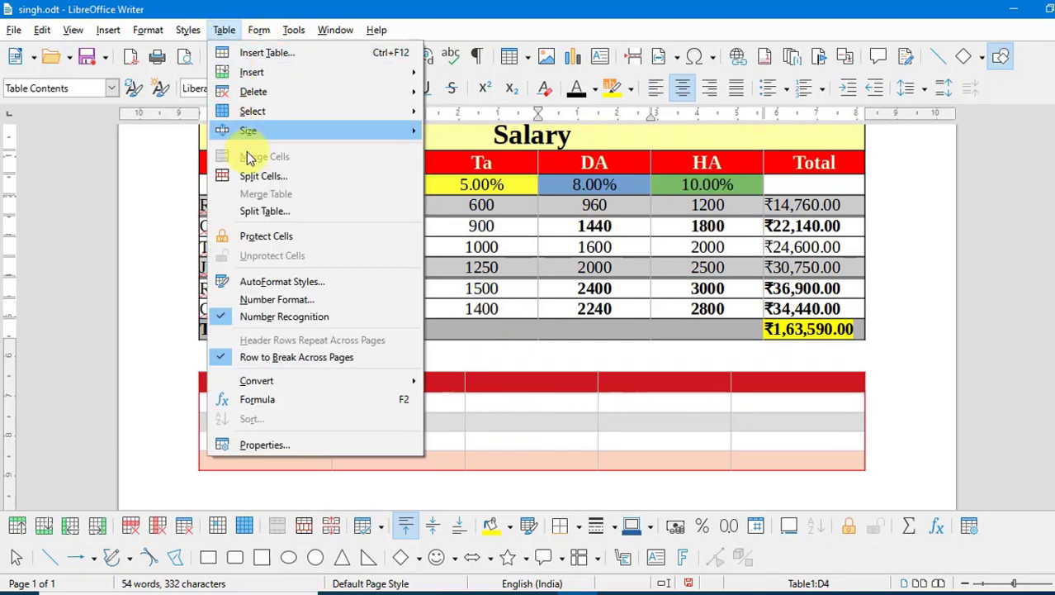
click(291, 304)
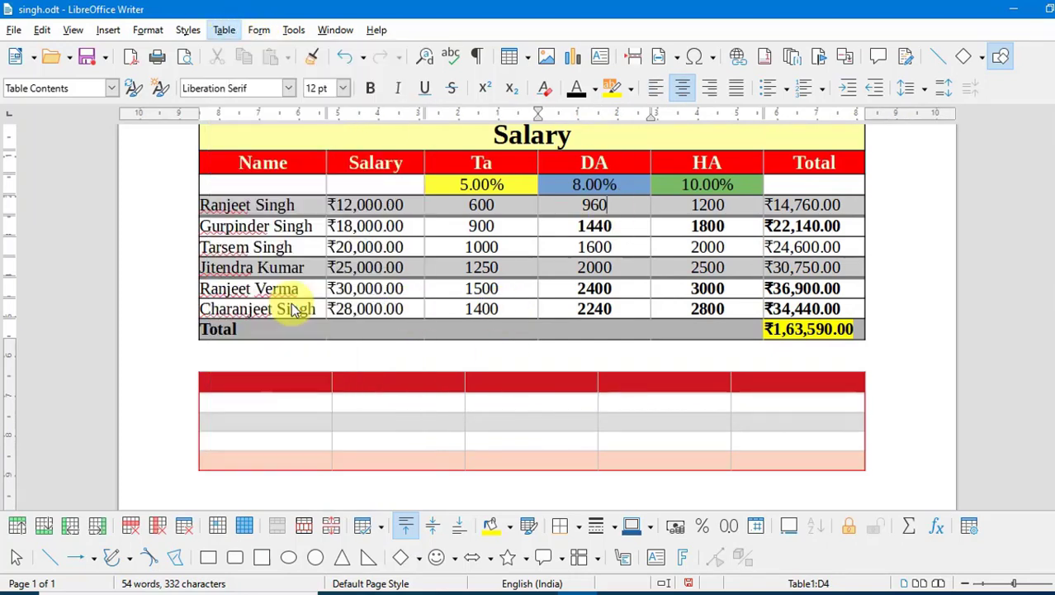
drag(478, 141, 354, 256)
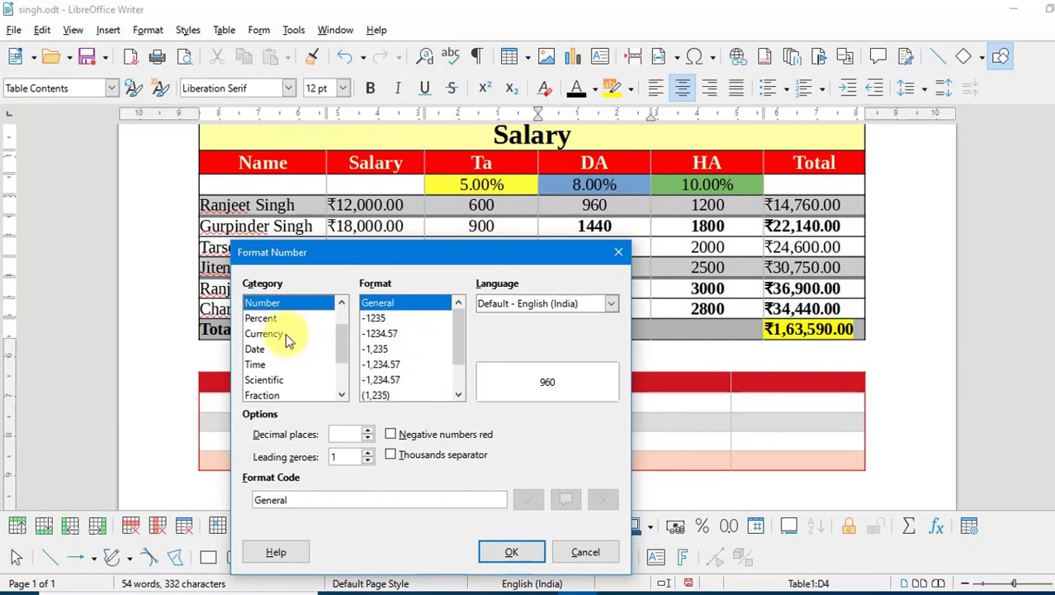
click(262, 319)
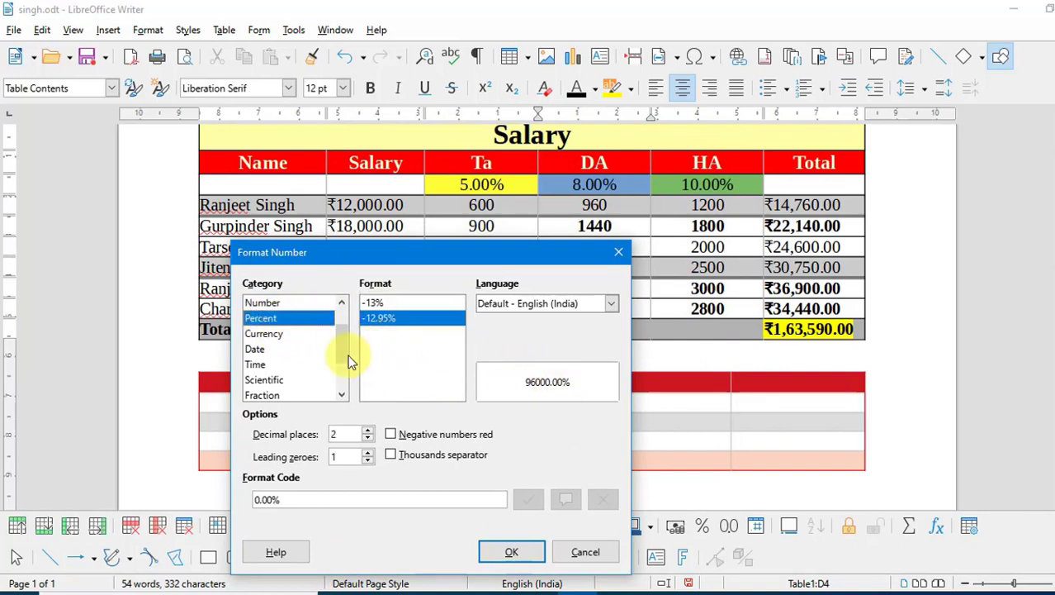
click(263, 335)
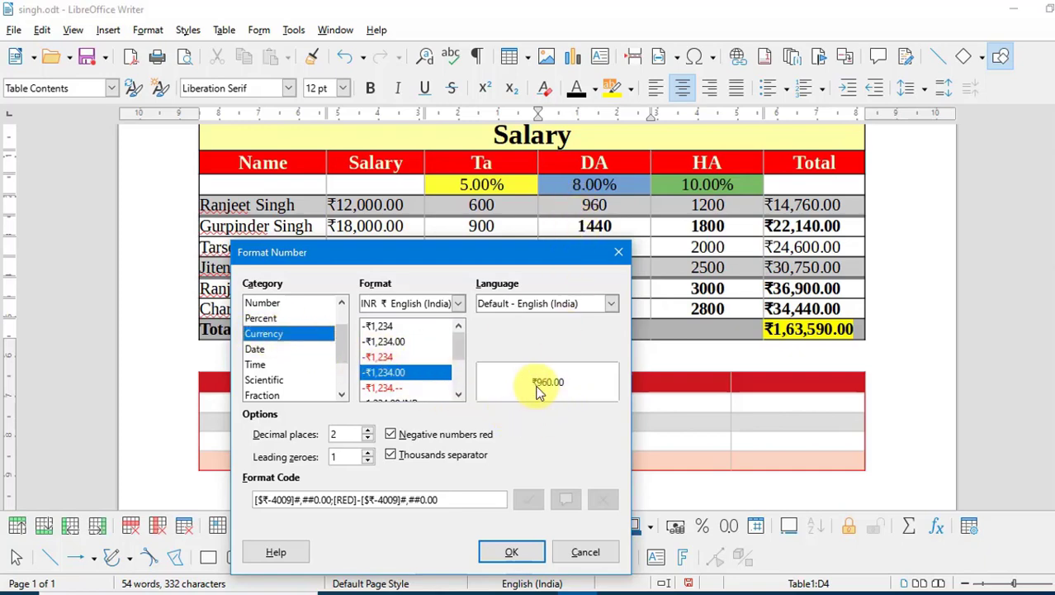
click(256, 349)
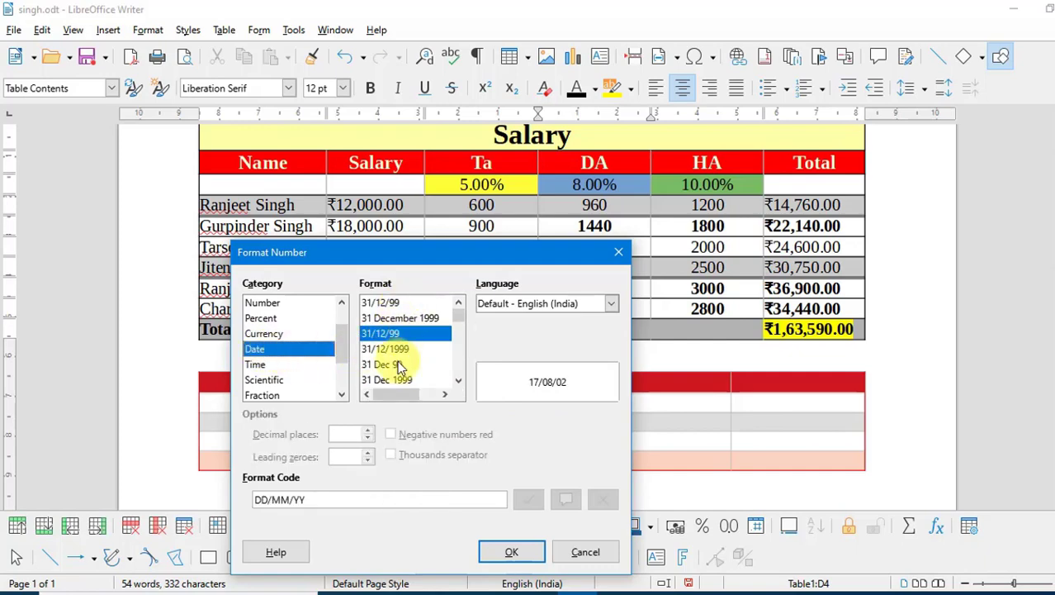
click(255, 364)
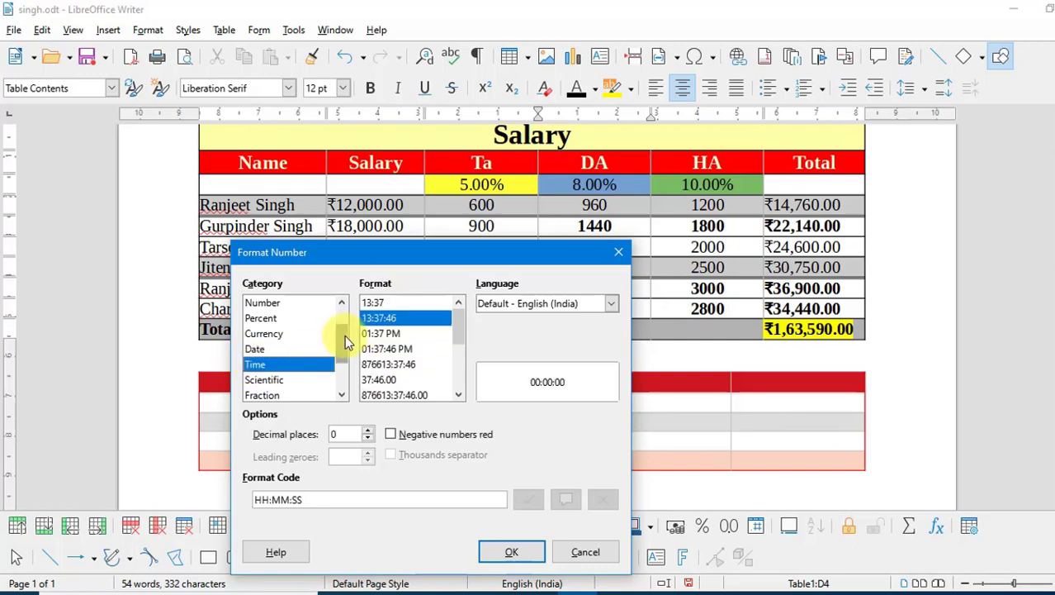
click(264, 380)
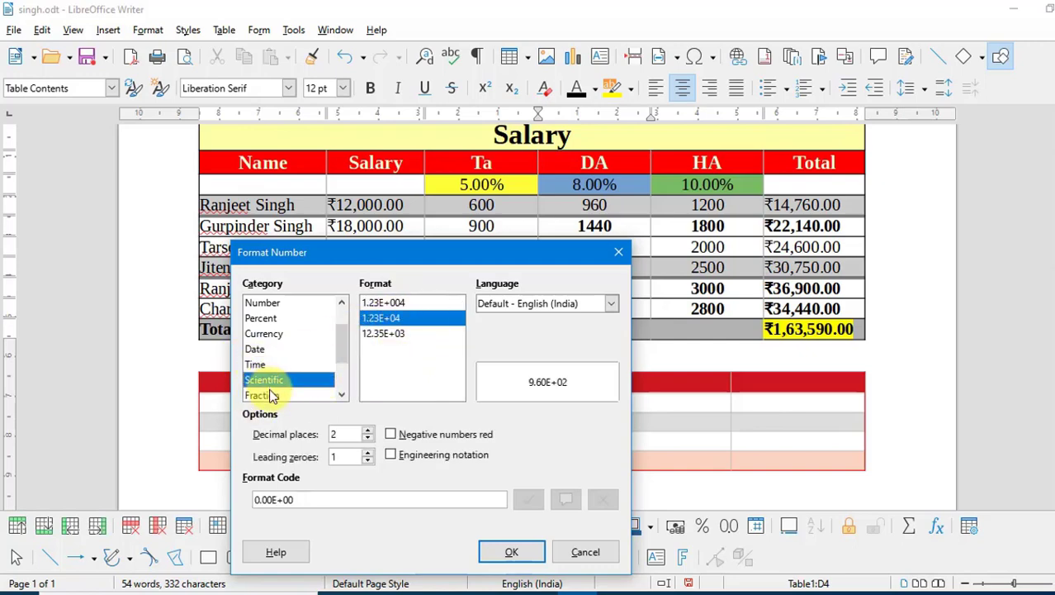
click(270, 396)
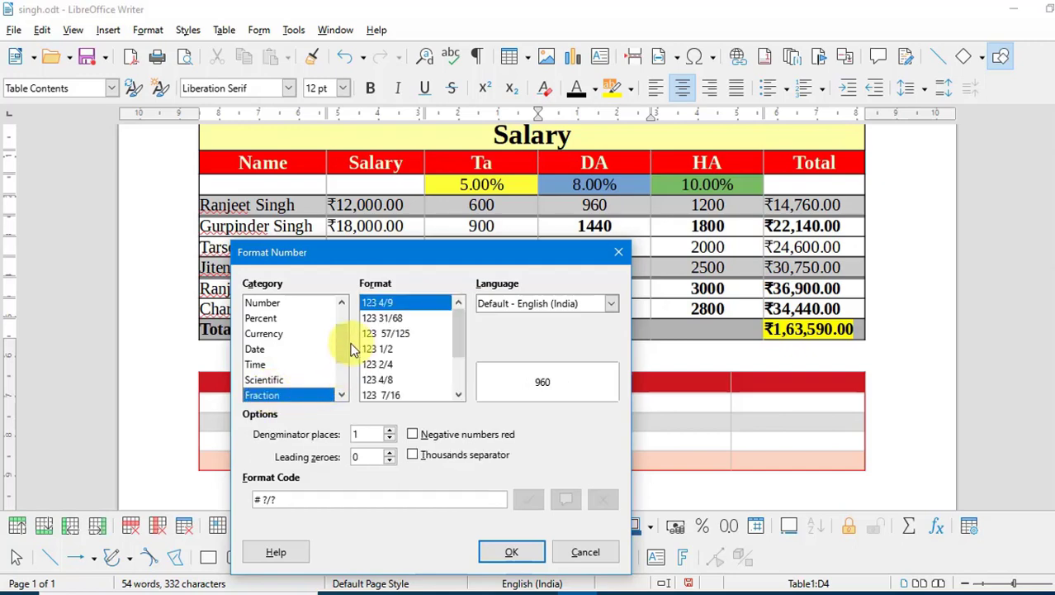
- Format the DA value as Number with 2 decimal places, showing 960.00
click(273, 304)
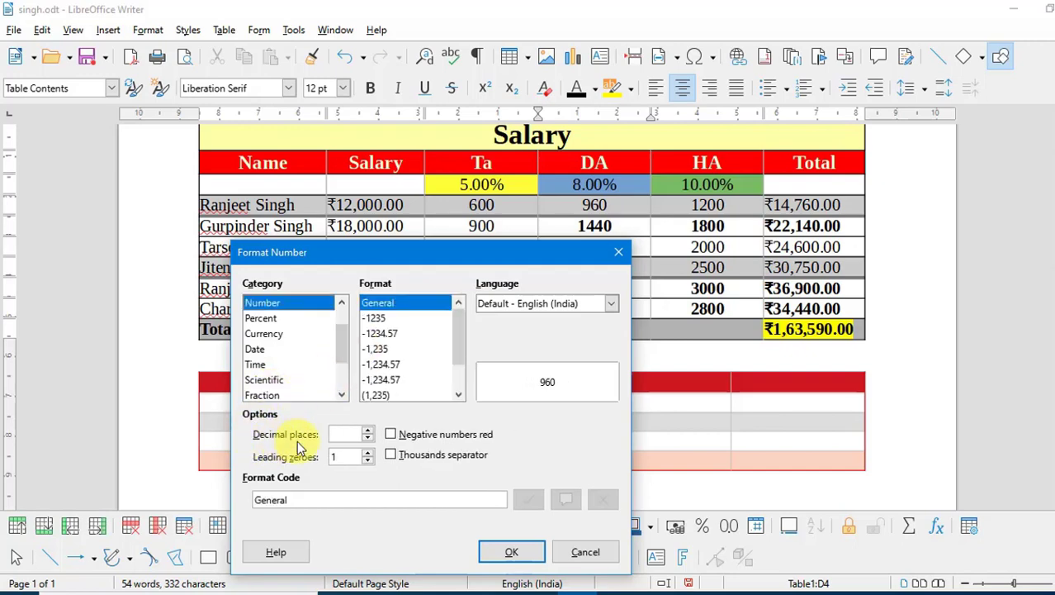
click(368, 430)
click(367, 431)
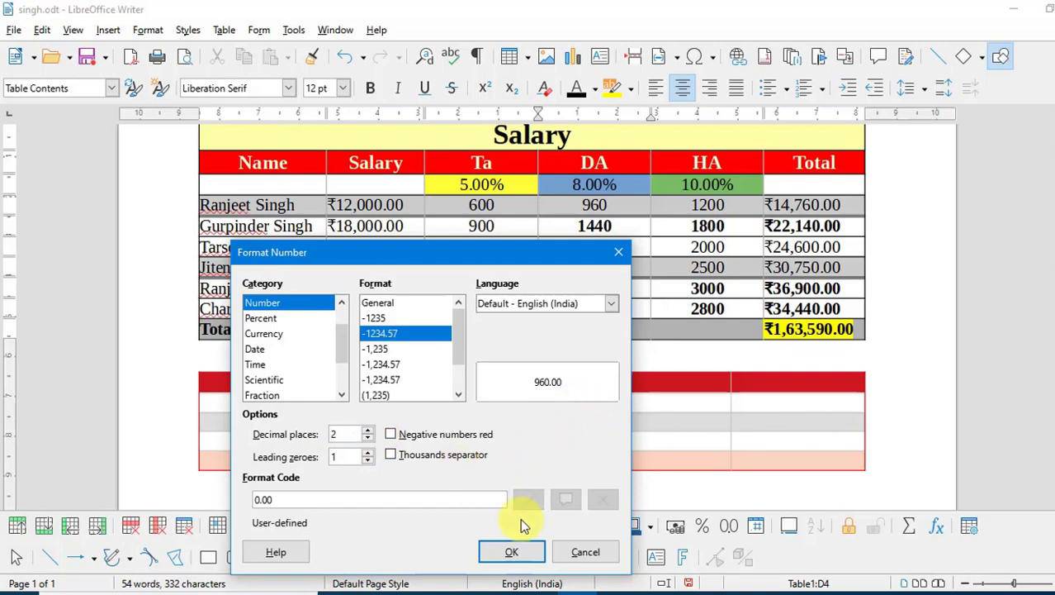
click(512, 552)
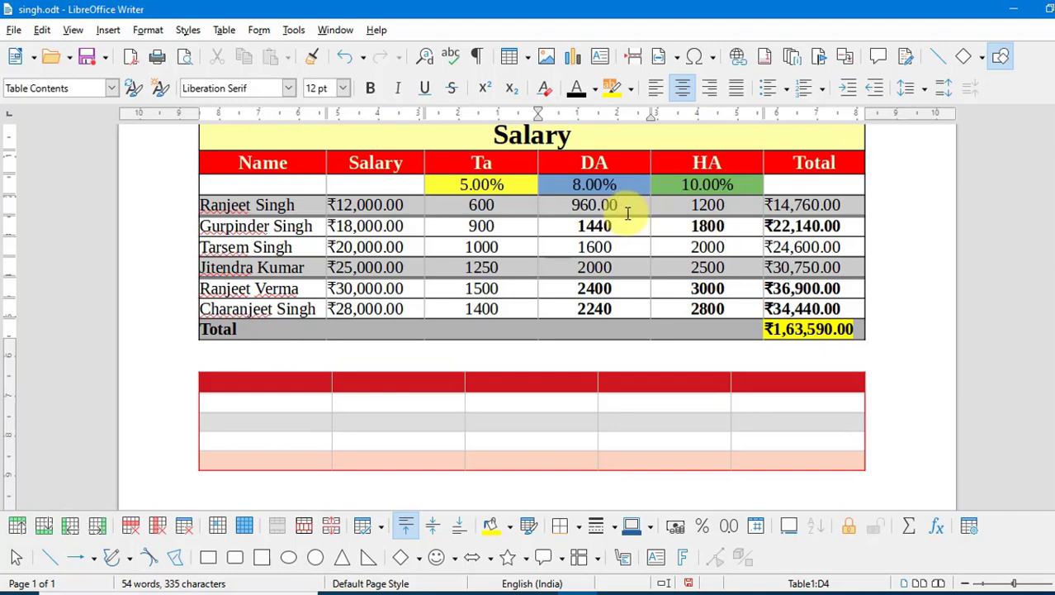
- Create the blank document Untitled 1 and bring up the Insert Table dialog
key(ctrl+n)
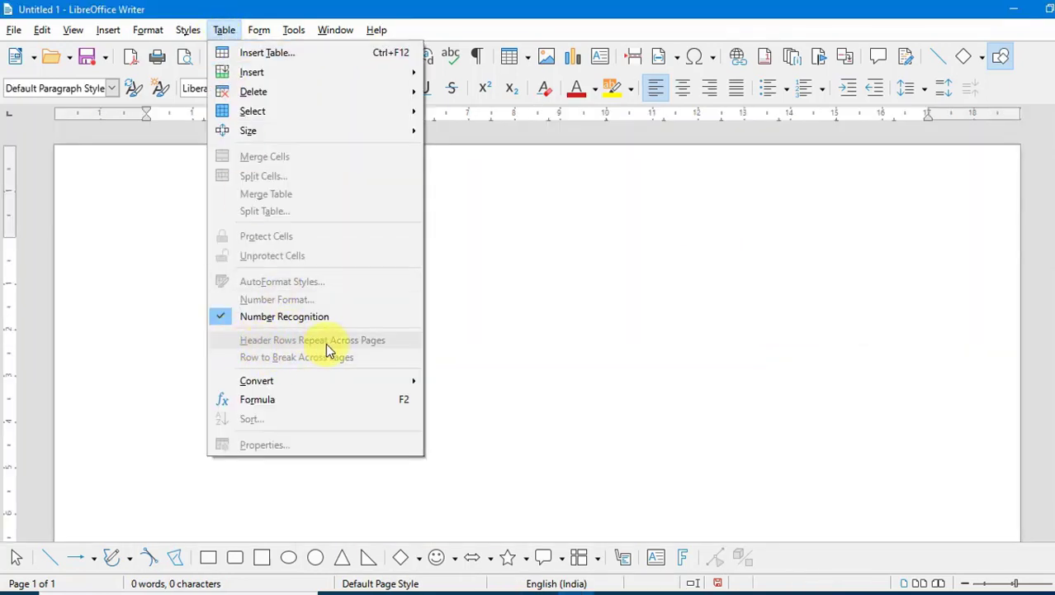
click(516, 313)
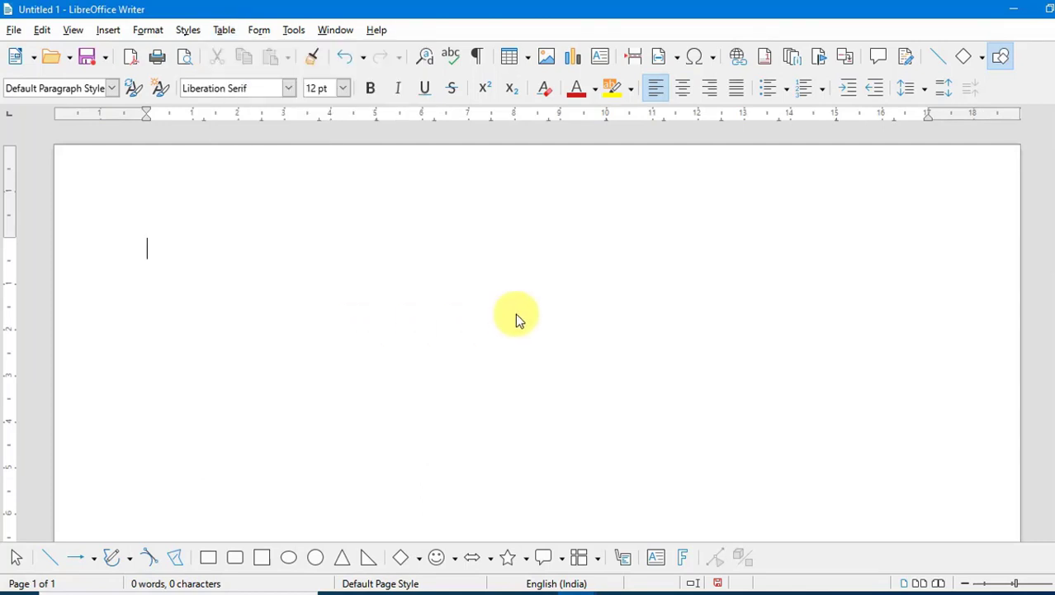
click(224, 30)
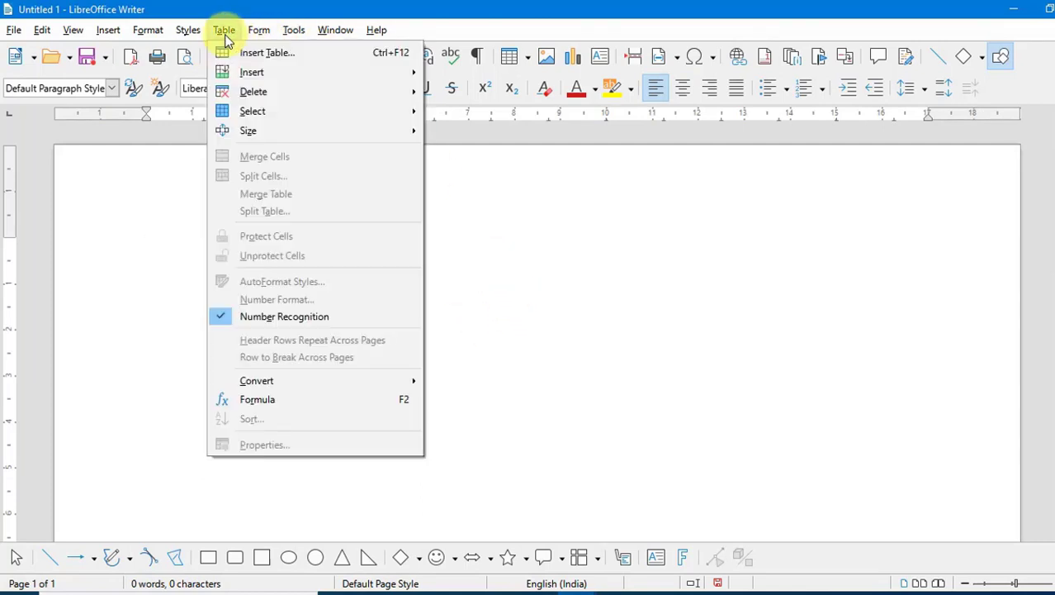
click(269, 49)
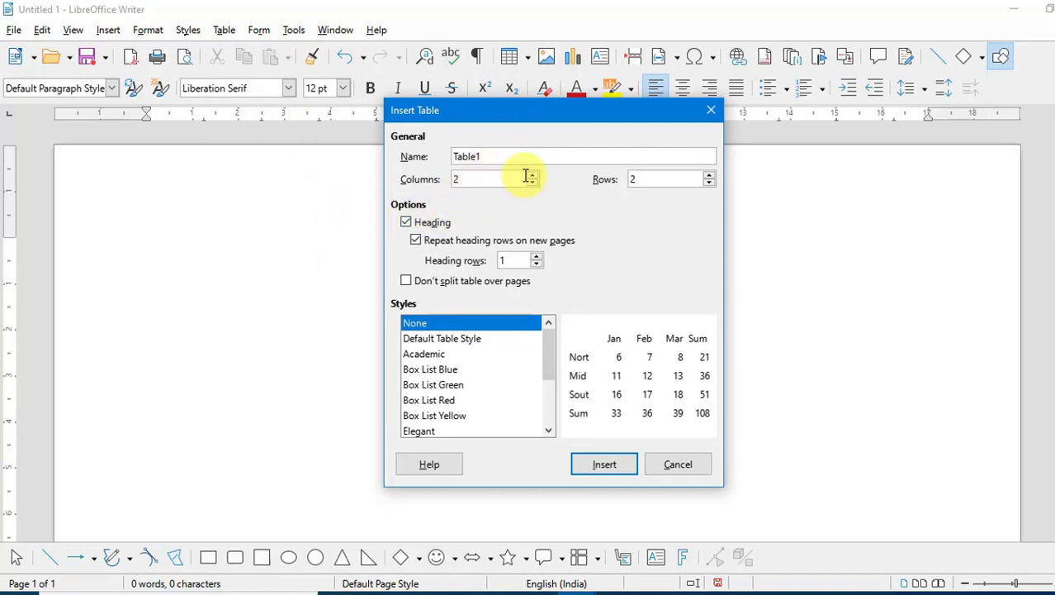
- Insert a 5-column, 70-row Box List Blue table with the heading row kept on
drag(511, 176, 356, 189)
text(5)
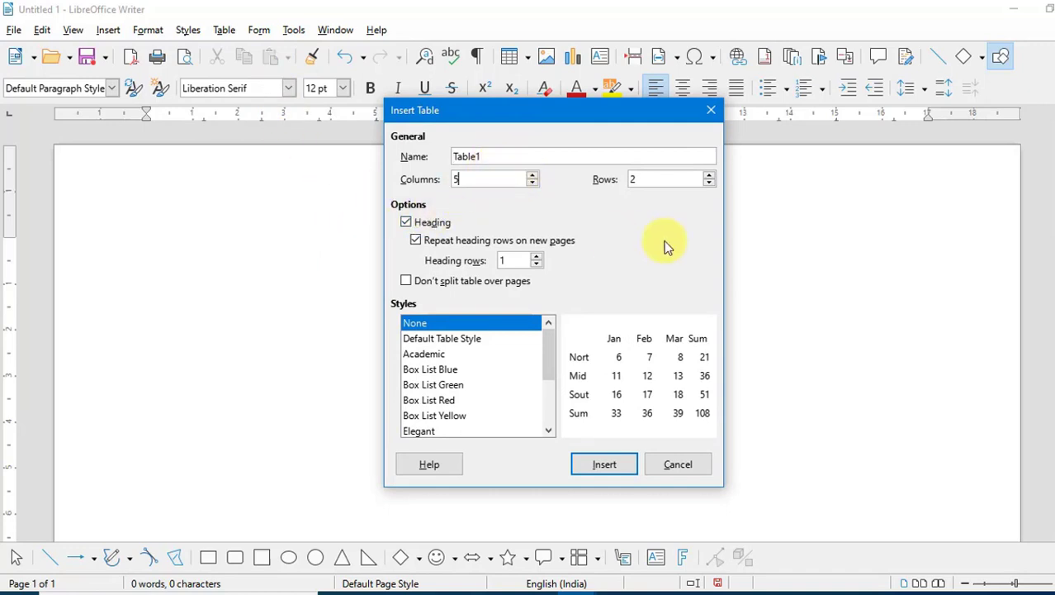
drag(668, 184, 639, 186)
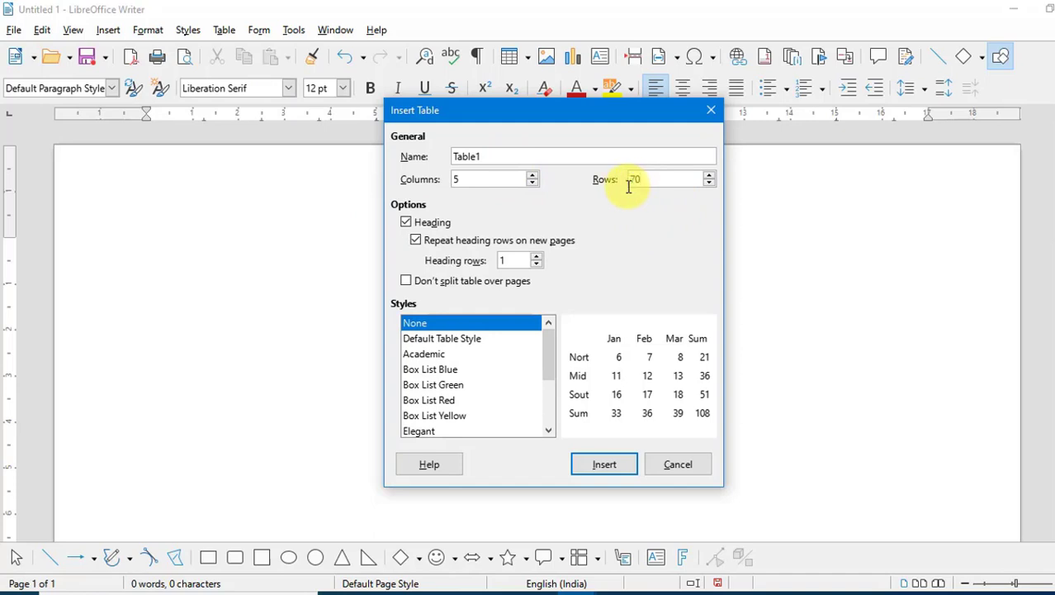
text(70)
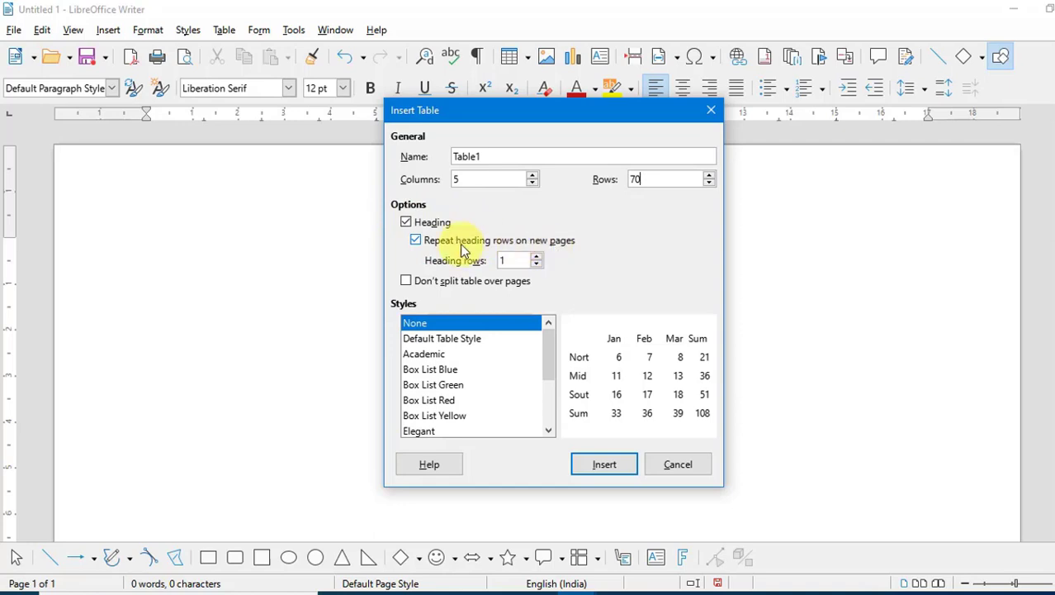
click(422, 224)
click(419, 223)
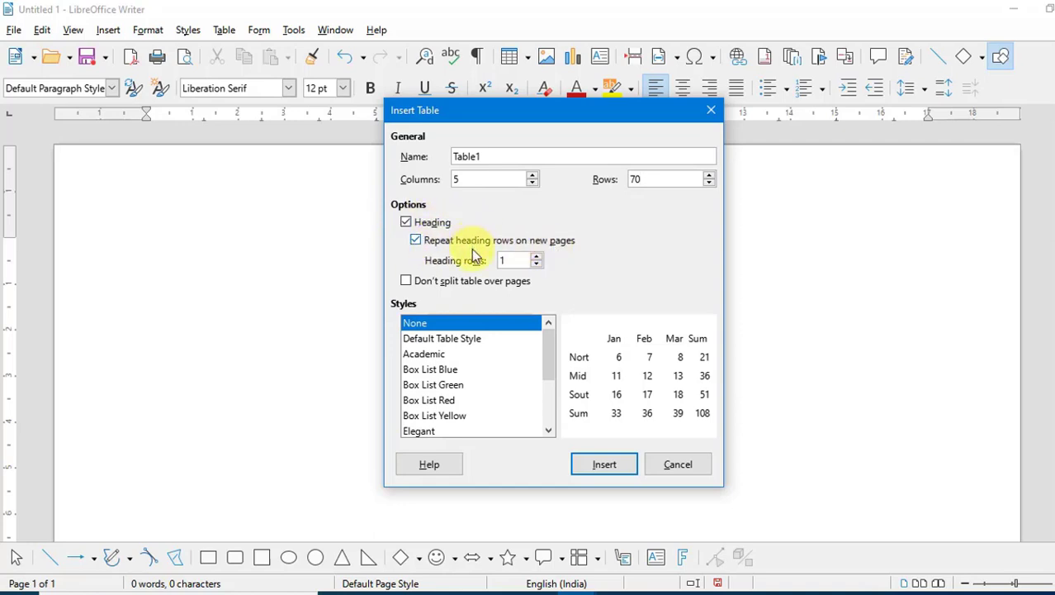
click(454, 372)
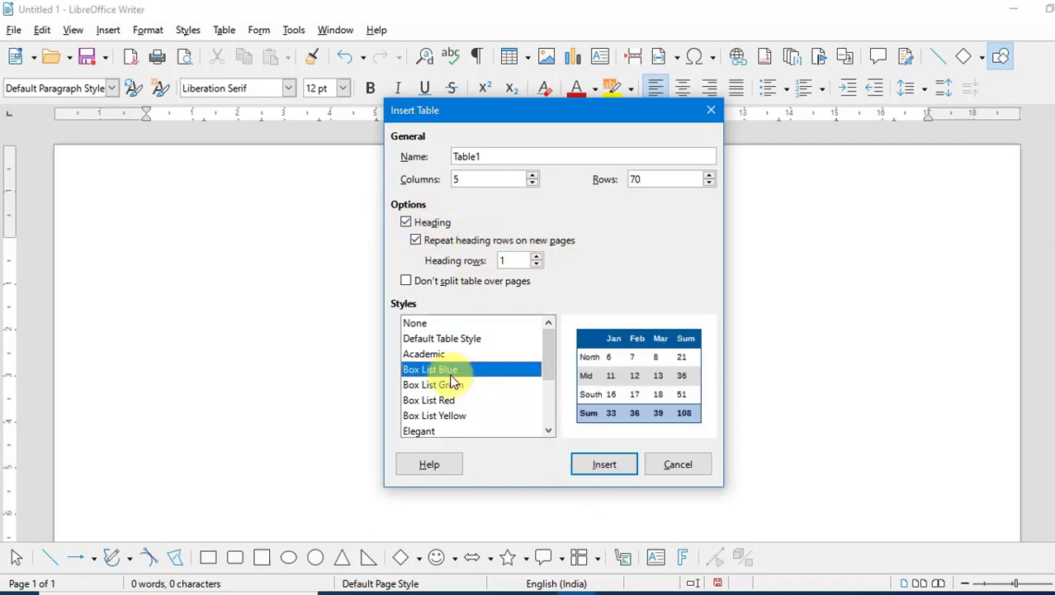
click(606, 465)
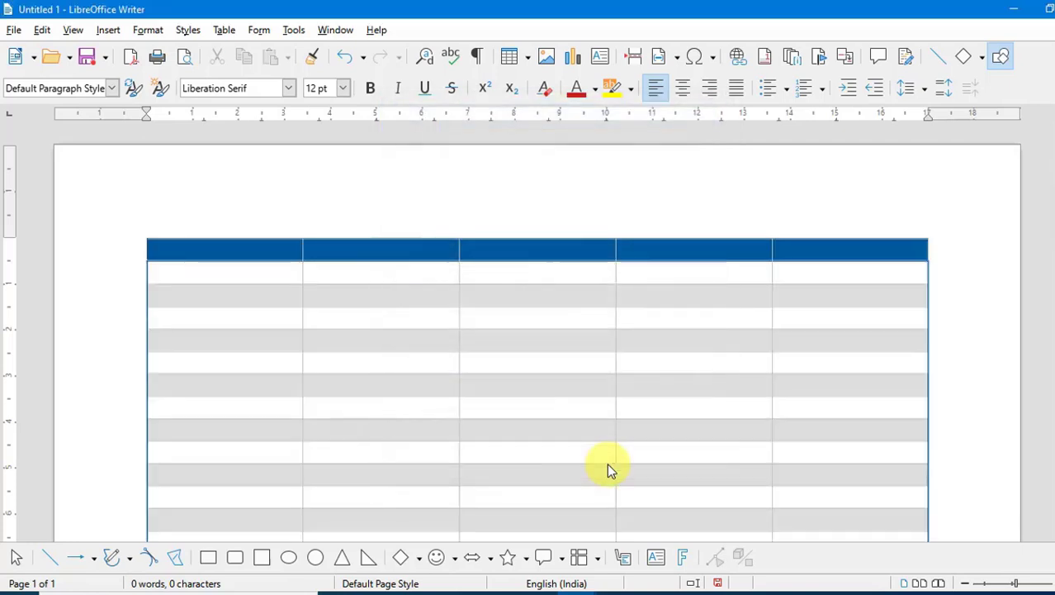
scroll(353, 248, down, 5)
scroll(354, 262, down, 8)
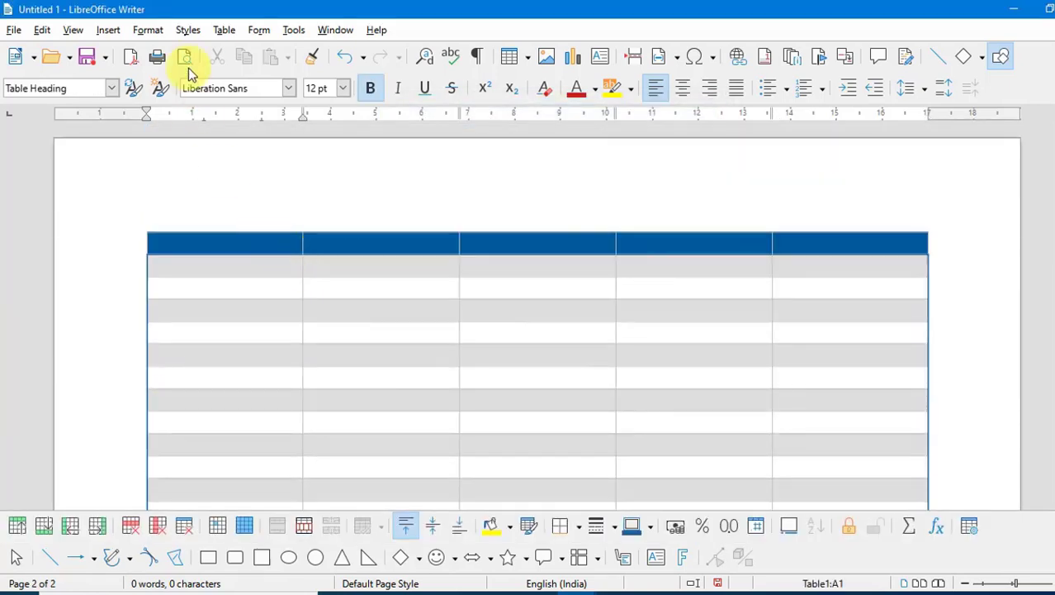
click(219, 30)
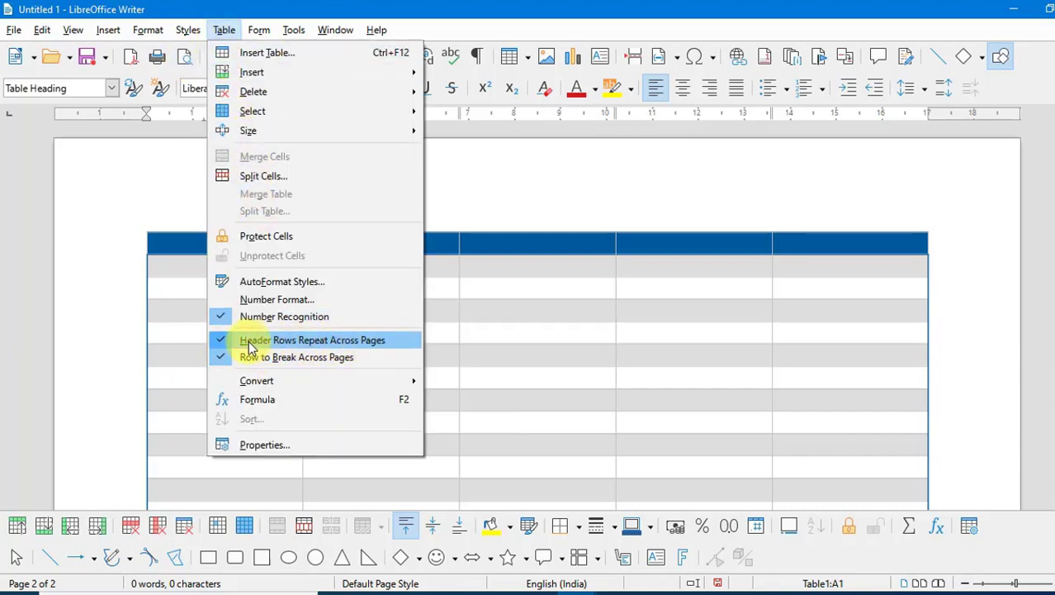
click(598, 325)
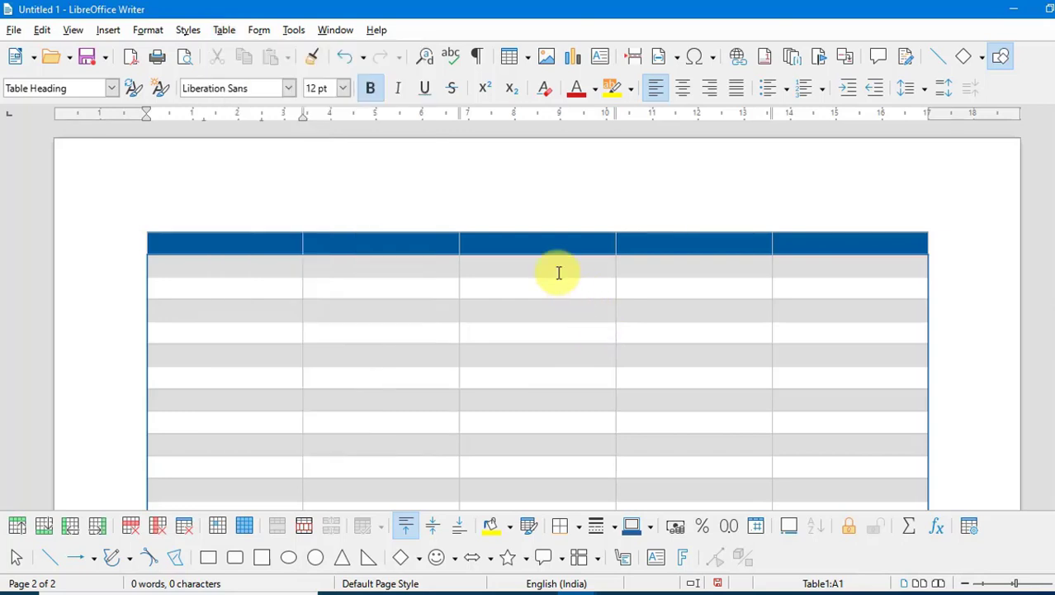
scroll(558, 273, up, 3)
scroll(558, 272, up, 10)
scroll(559, 271, up, 5)
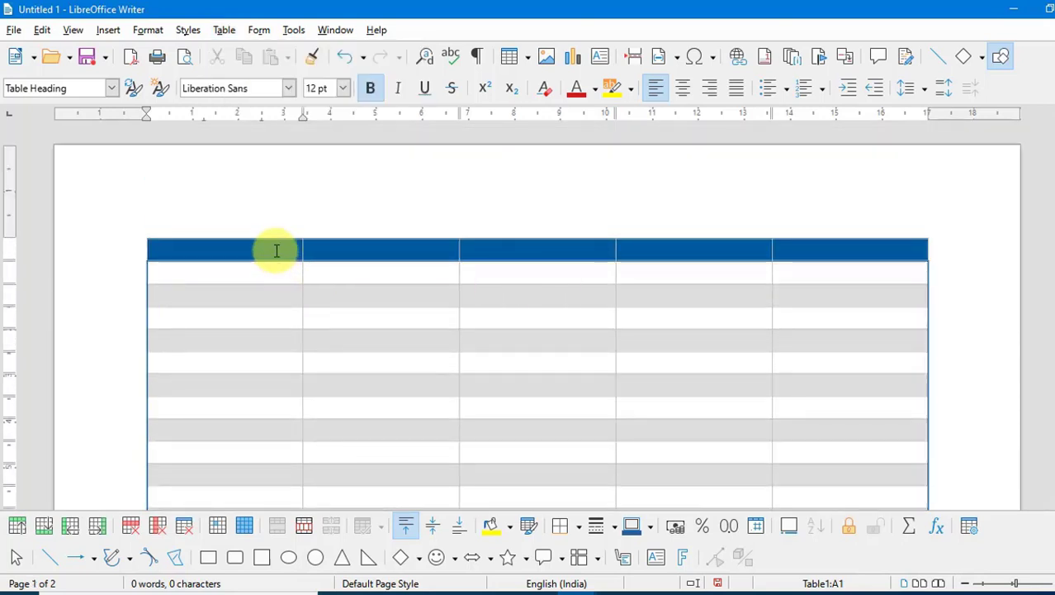
- Fill the heading row with Name, Father's Name, Mother's Name, Add. and Pin Code
text(Name)
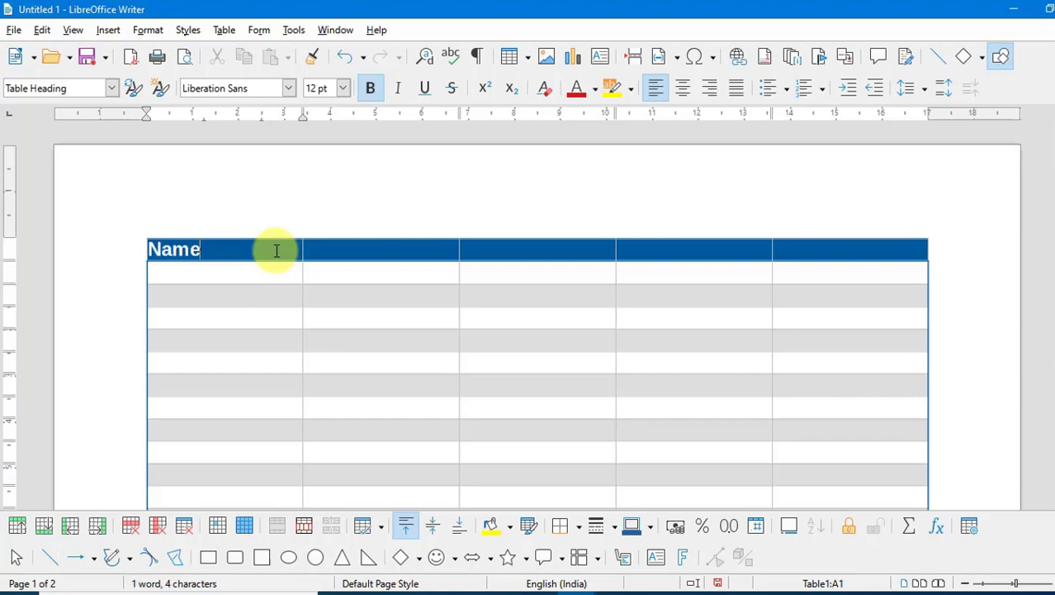
key(Tab)
text(Fa)
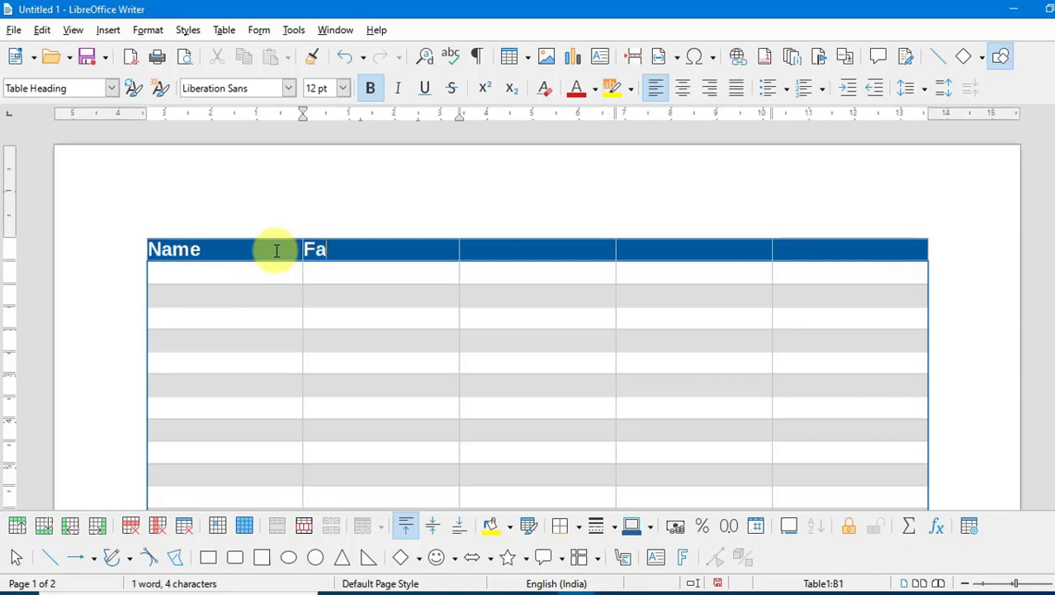
text(ther's Name)
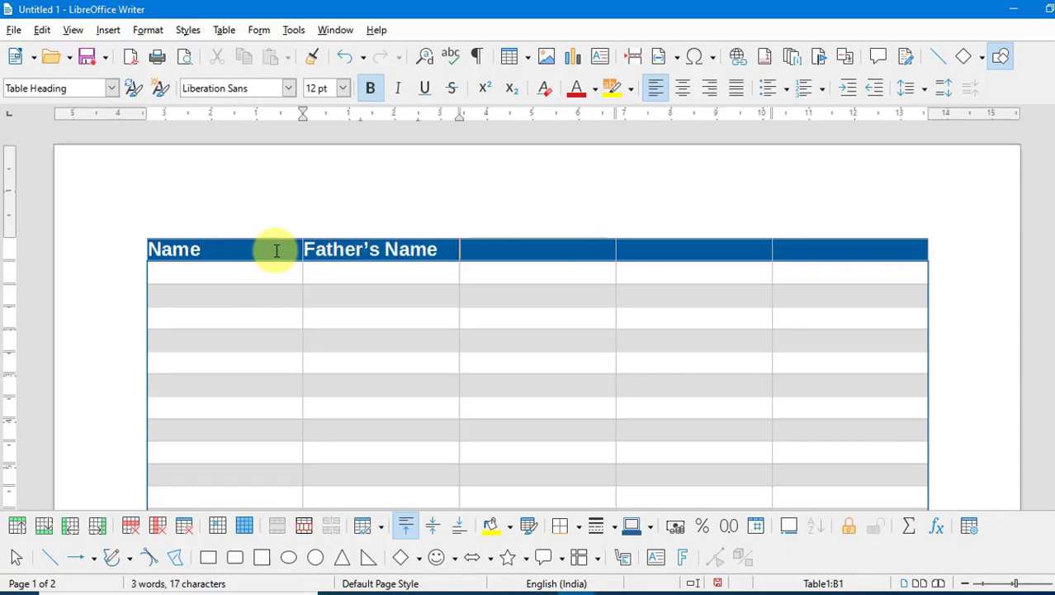
key(Tab)
text(Moth)
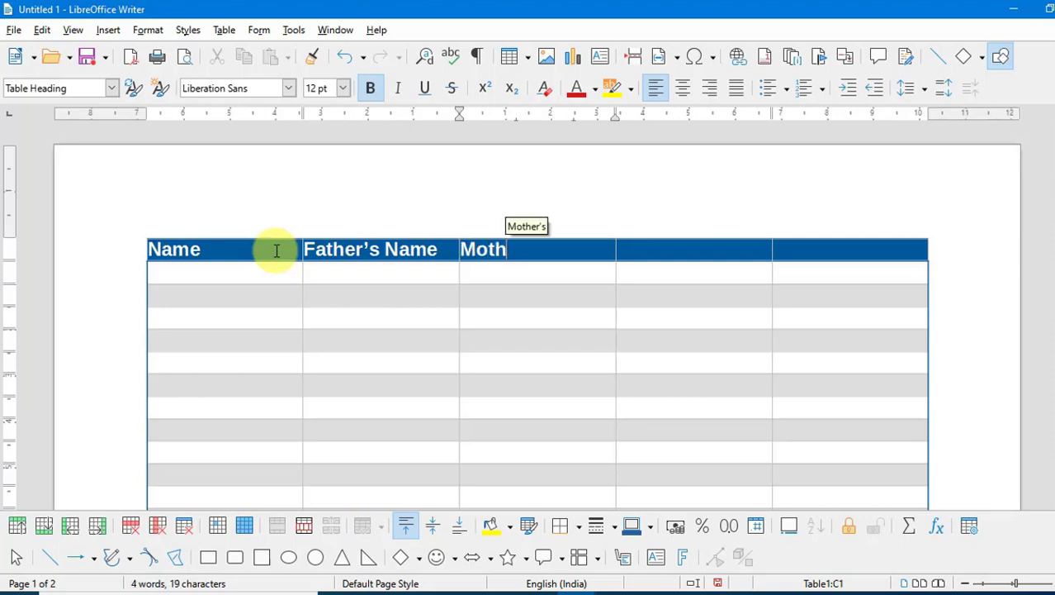
text(er's Name)
key(Tab)
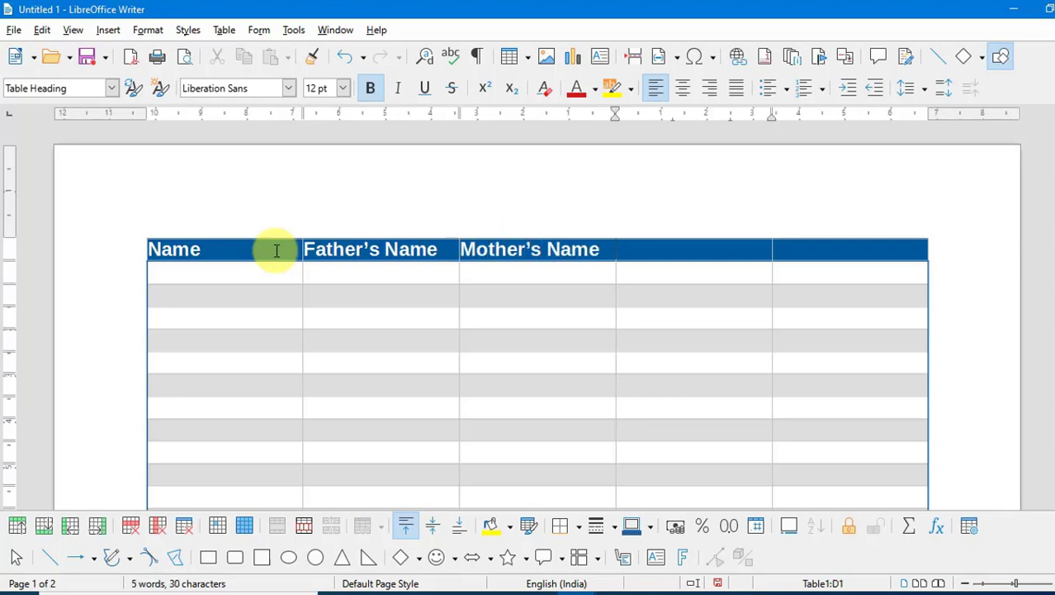
text(Add.)
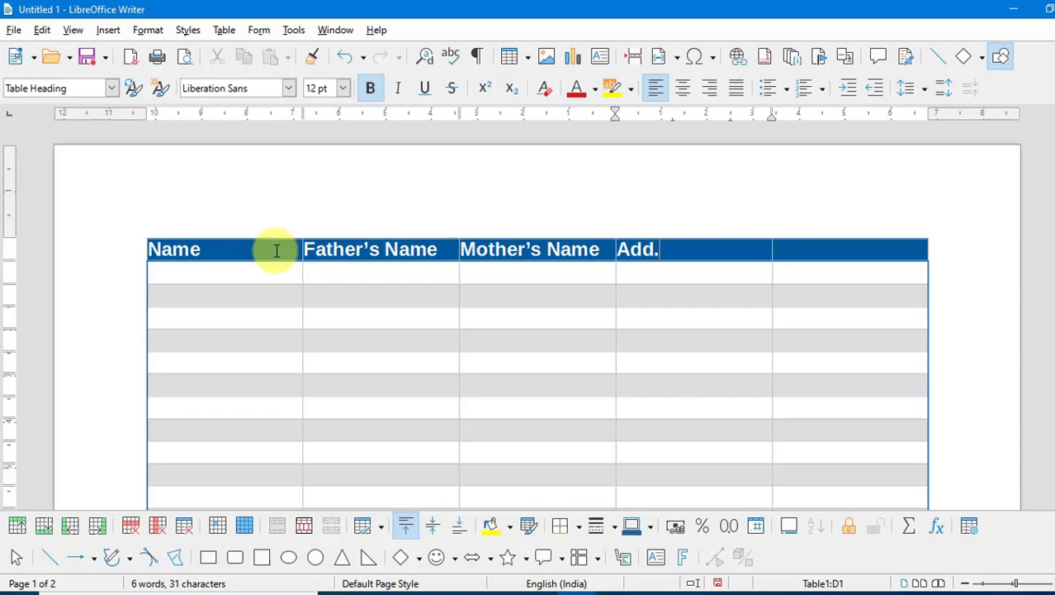
key(Tab)
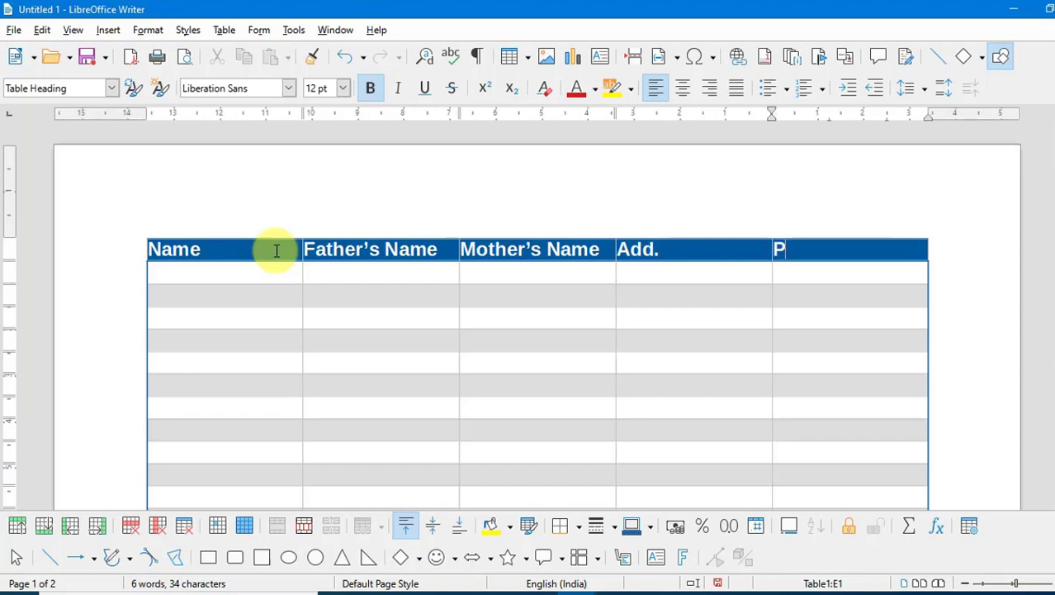
text(Pin Code)
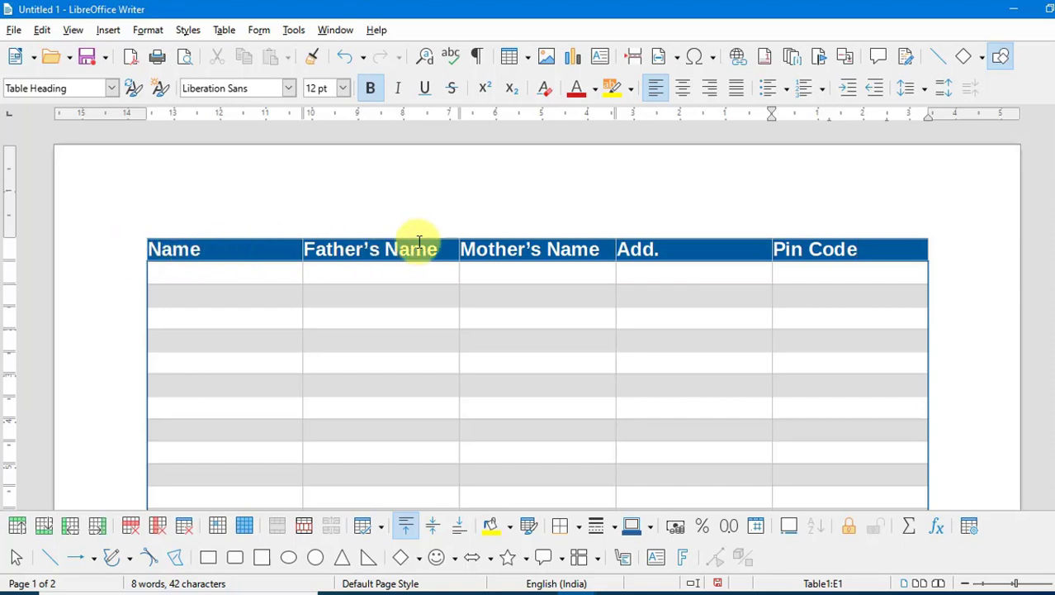
scroll(419, 241, down, 15)
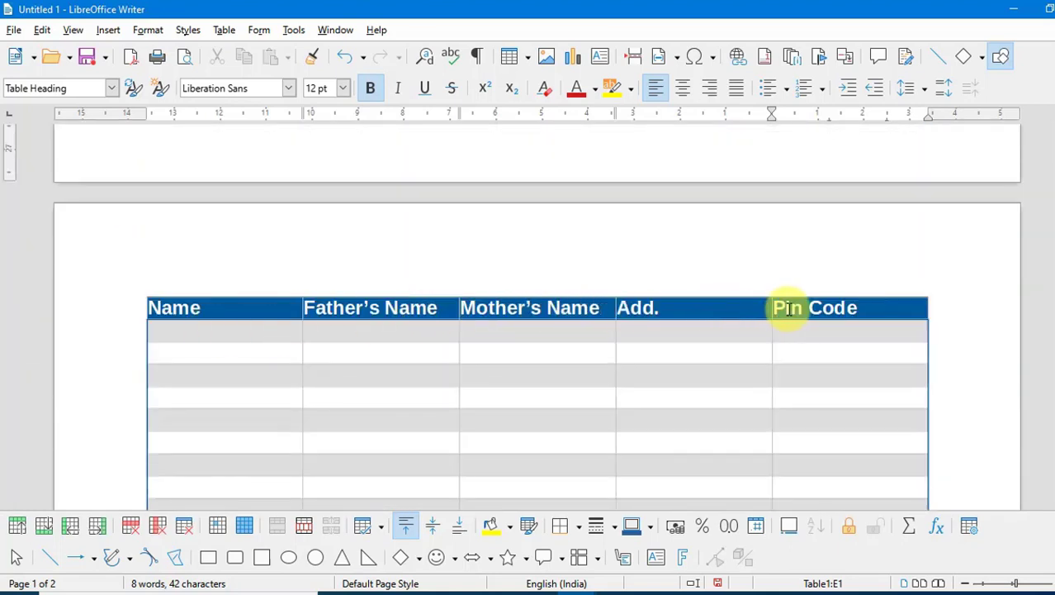
scroll(497, 291, down, 4)
scroll(497, 291, up, 4)
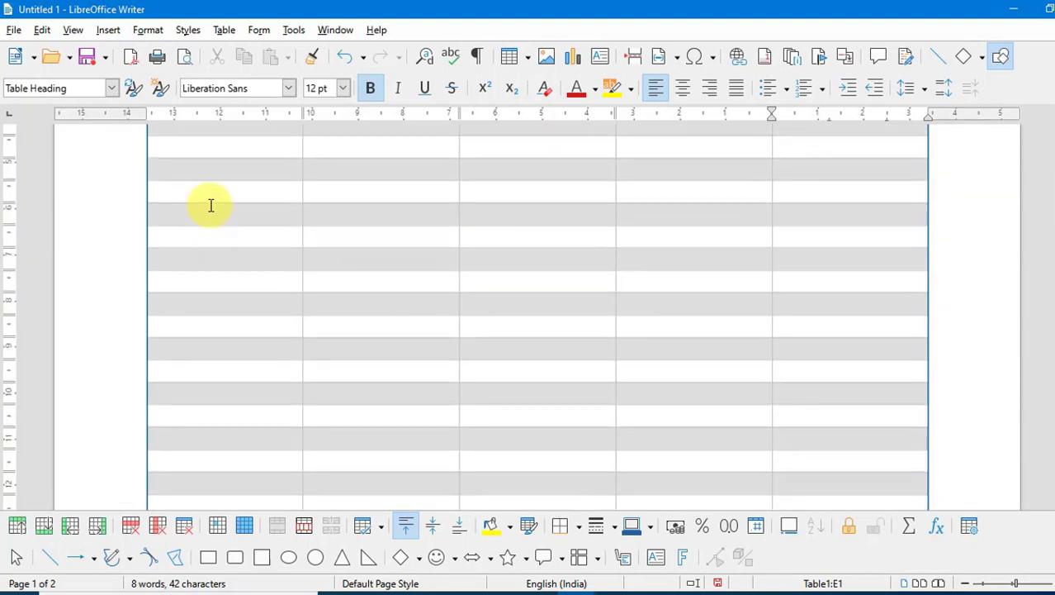
- Type placeholder entries fgth, gfhgf, hgf and hfg down the Name column
click(209, 151)
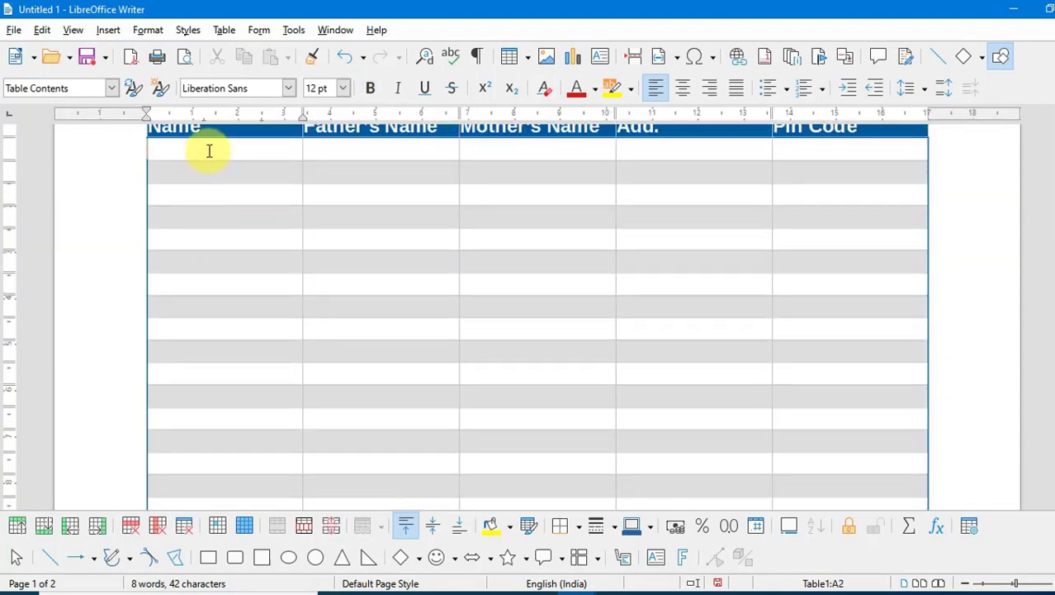
text(fgth)
key(Down)
text(gfhgf)
key(Down)
text(hgf)
key(Down)
text(hfg)
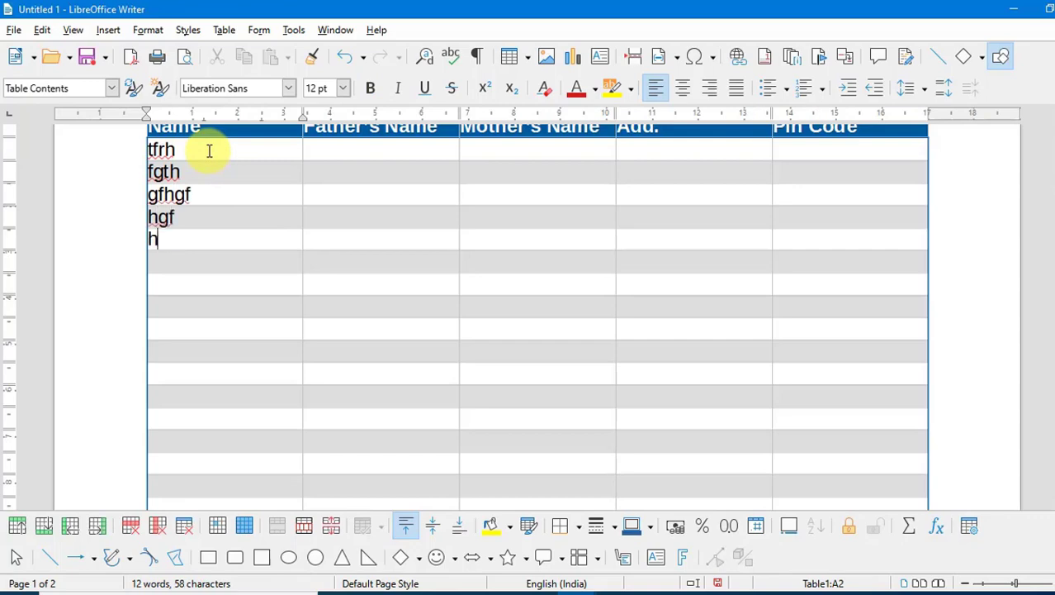
key(Down)
scroll(236, 221, down, 10)
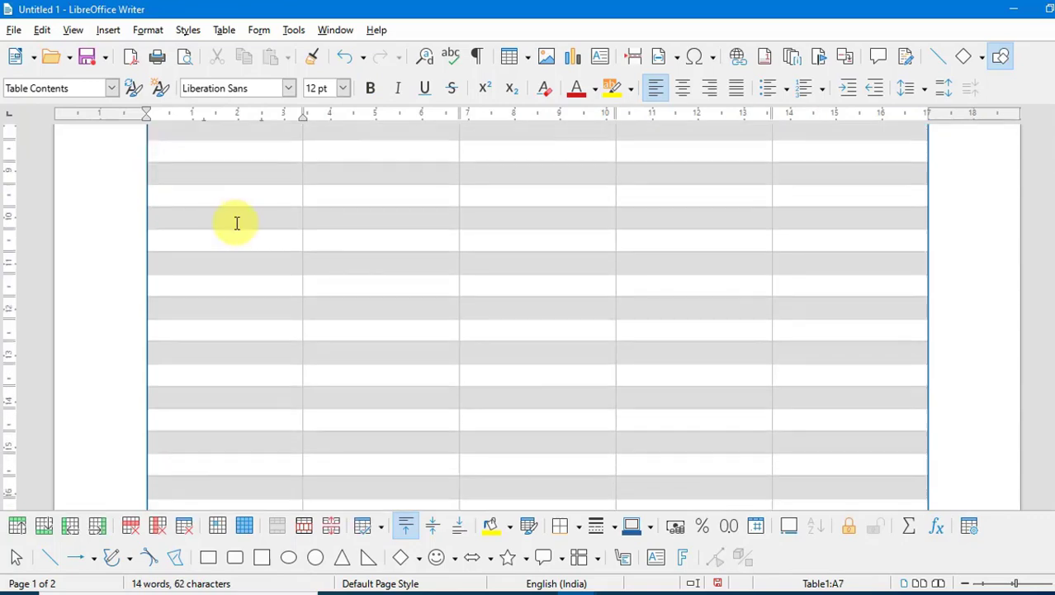
scroll(224, 292, up, 10)
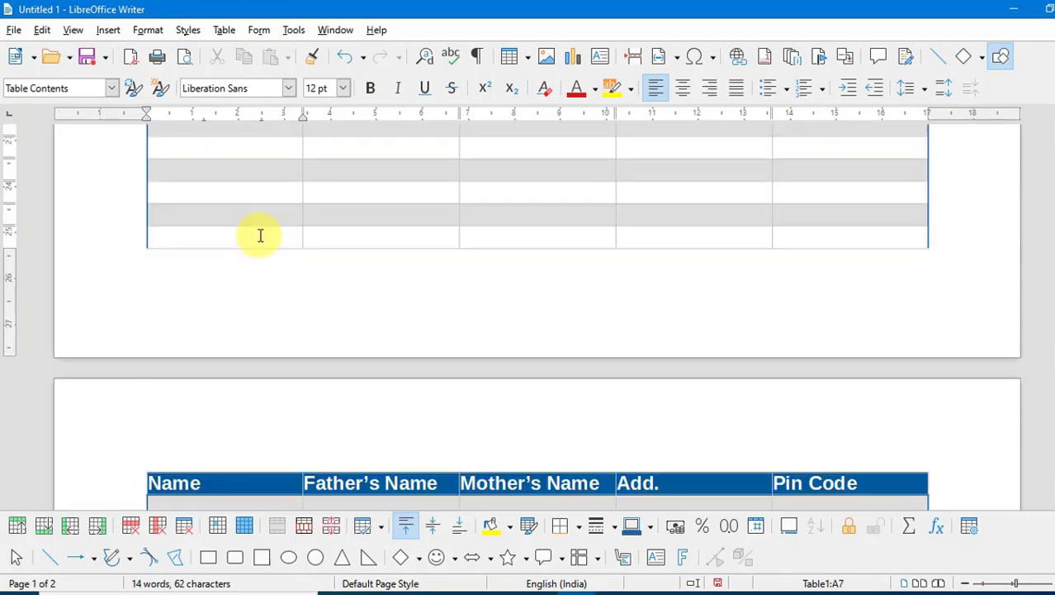
click(234, 34)
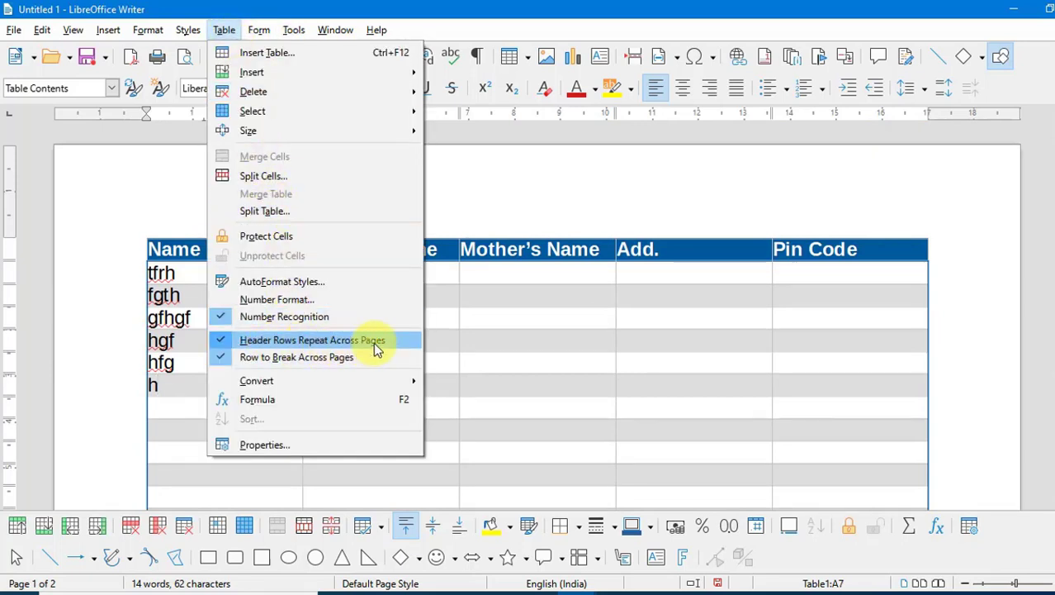
- Type a full name into the last Name row on page 1
click(497, 318)
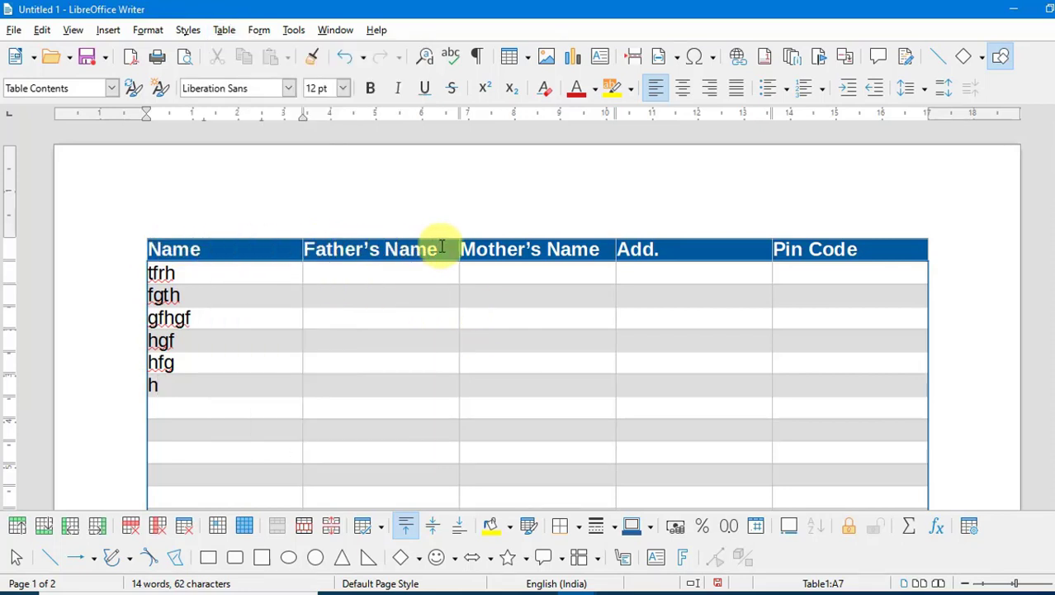
scroll(616, 264, down, 15)
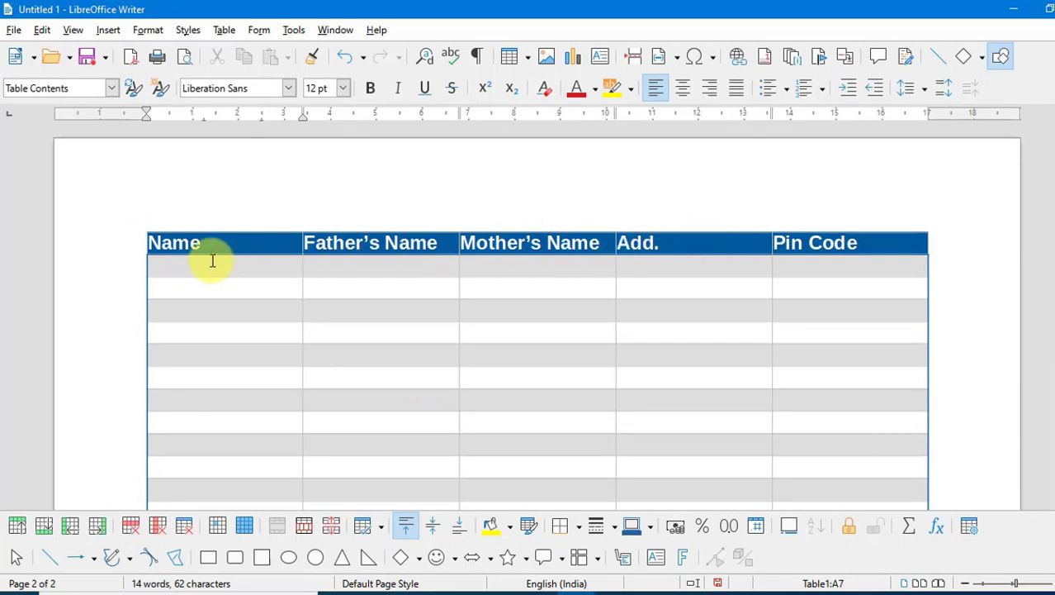
click(223, 31)
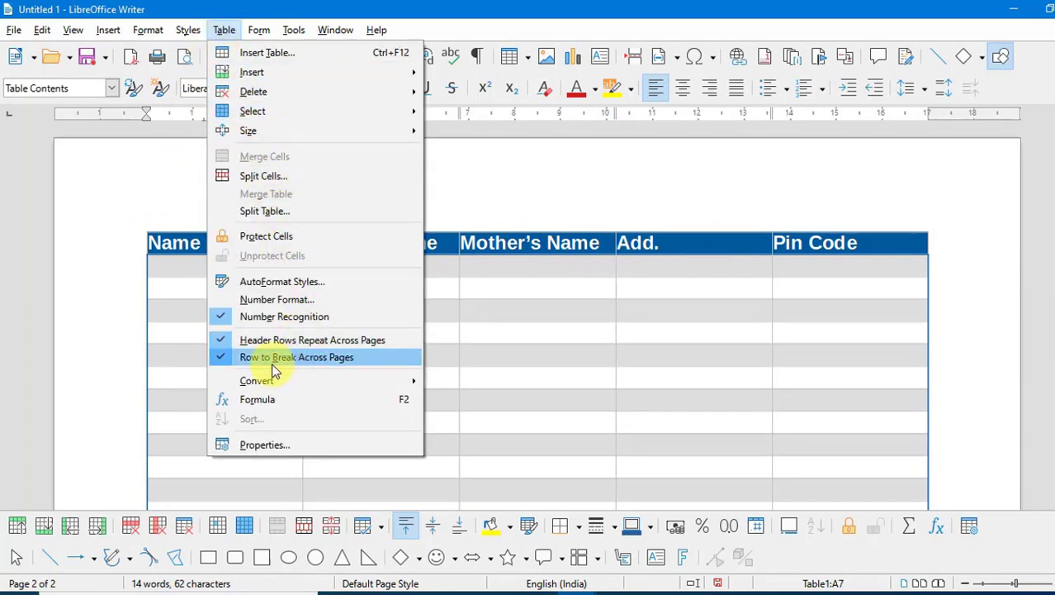
click(636, 359)
scroll(636, 358, down, 5)
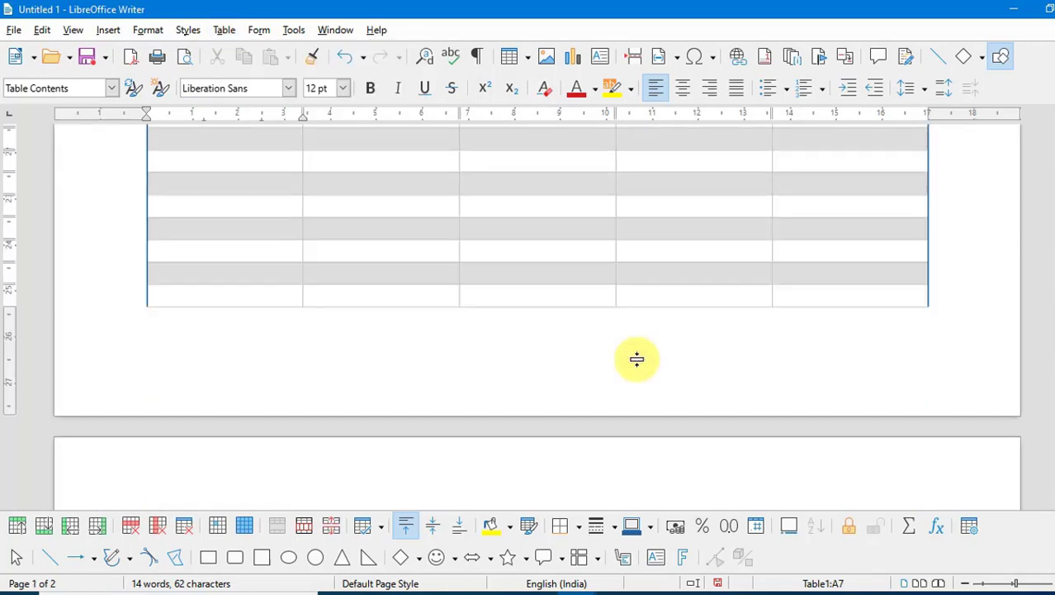
scroll(636, 358, up, 3)
scroll(635, 359, down, 5)
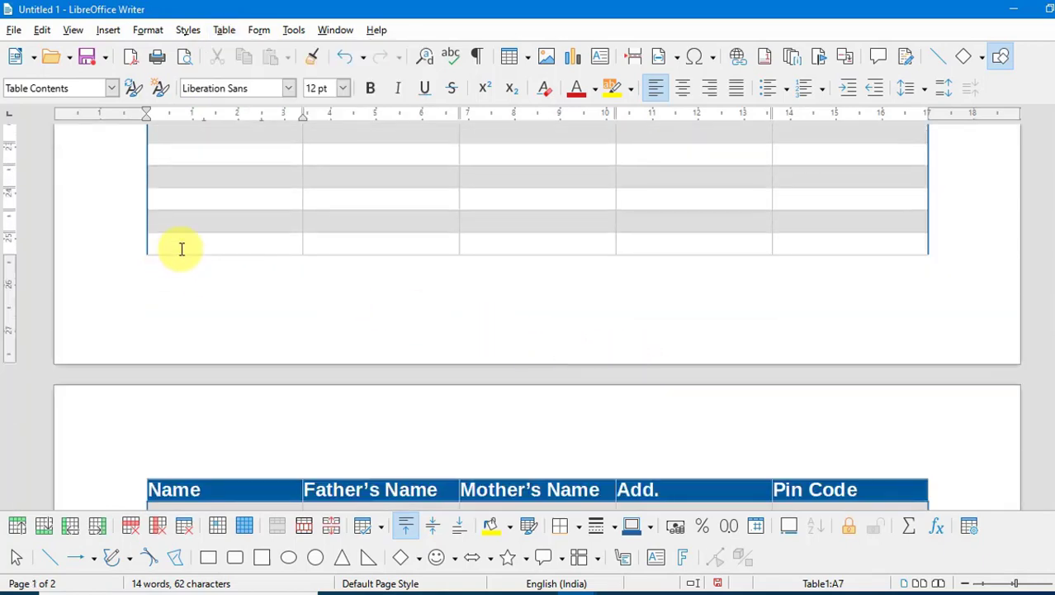
click(181, 244)
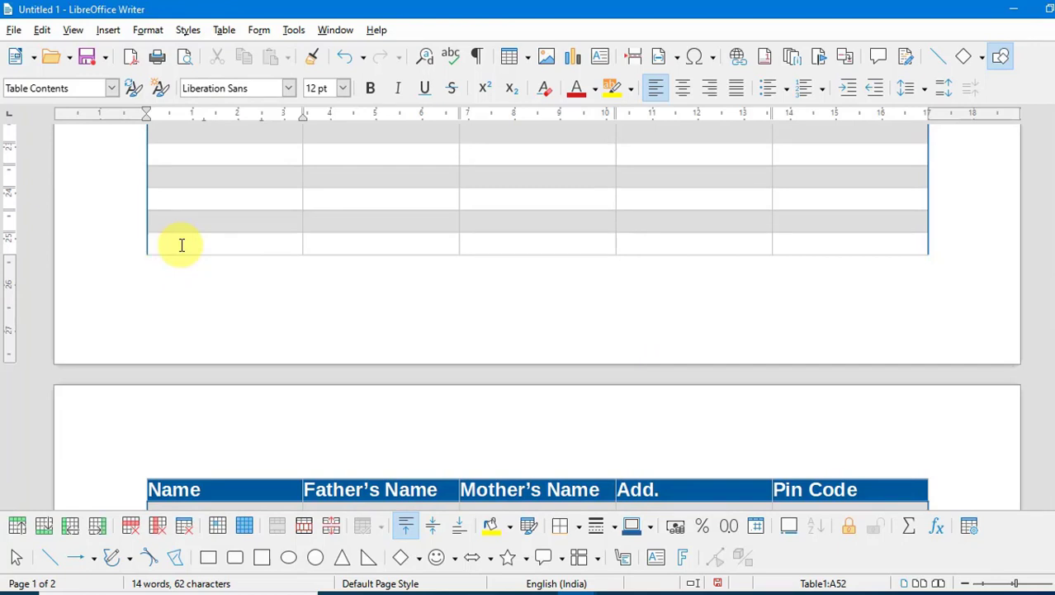
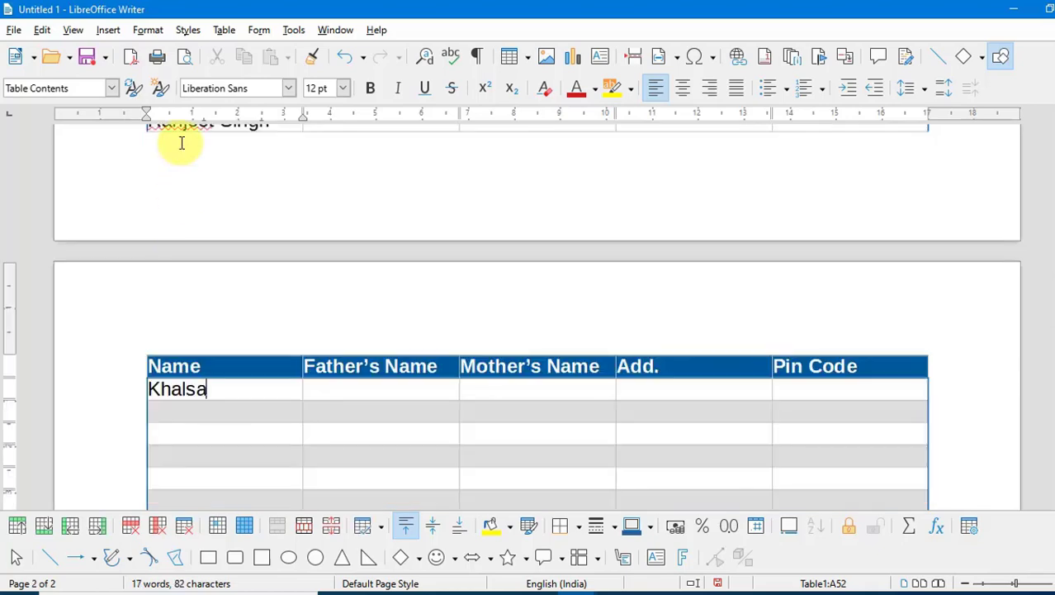
scroll(180, 142, up, 2)
scroll(269, 392, down, 2)
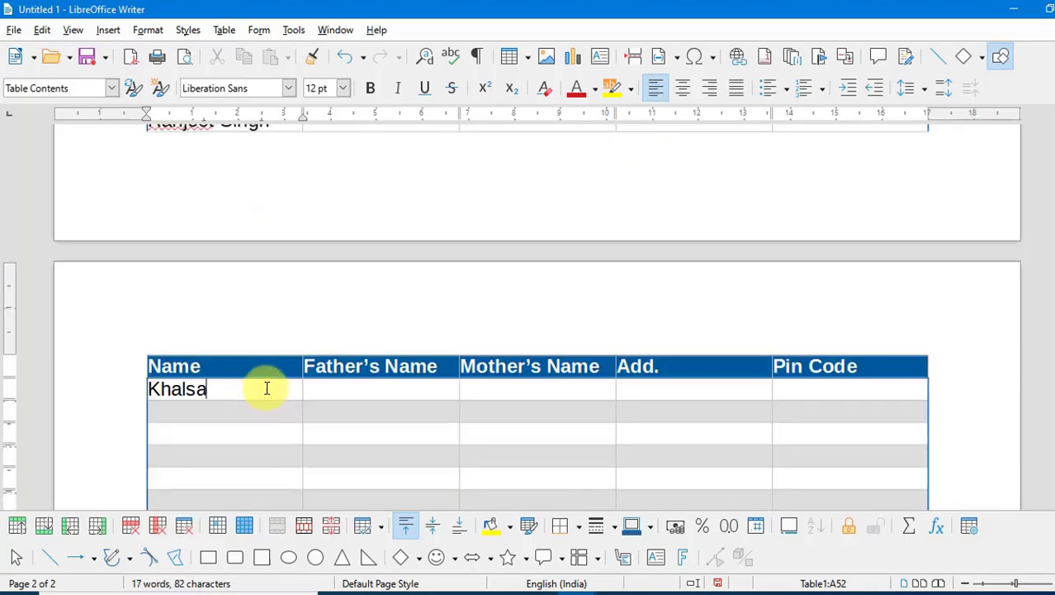
scroll(256, 314, up, 1)
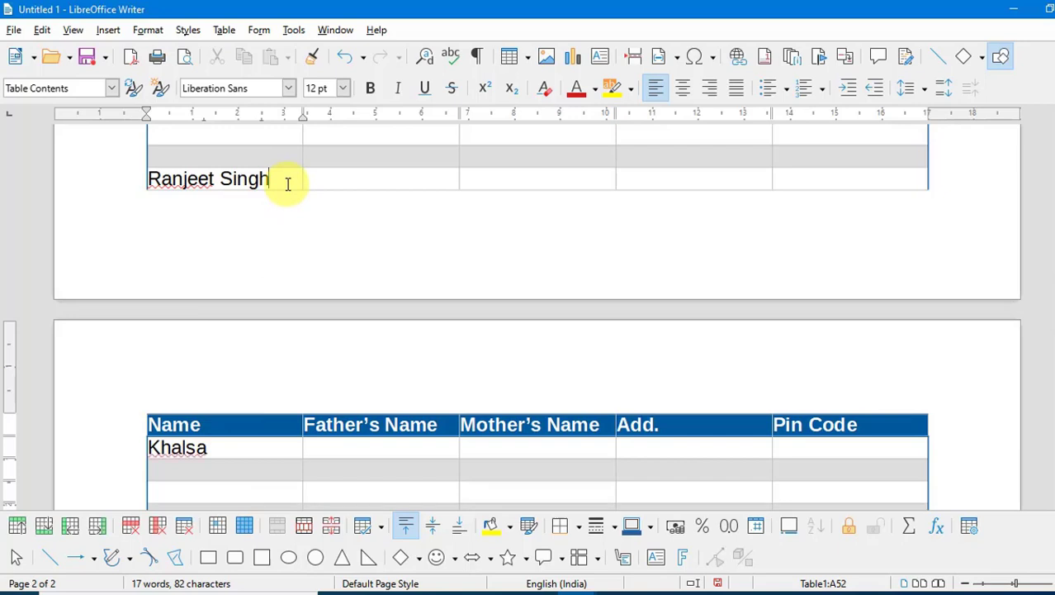
- Turn off Row to Break Across Pages so the wrapped row moves whole to page 2
click(224, 31)
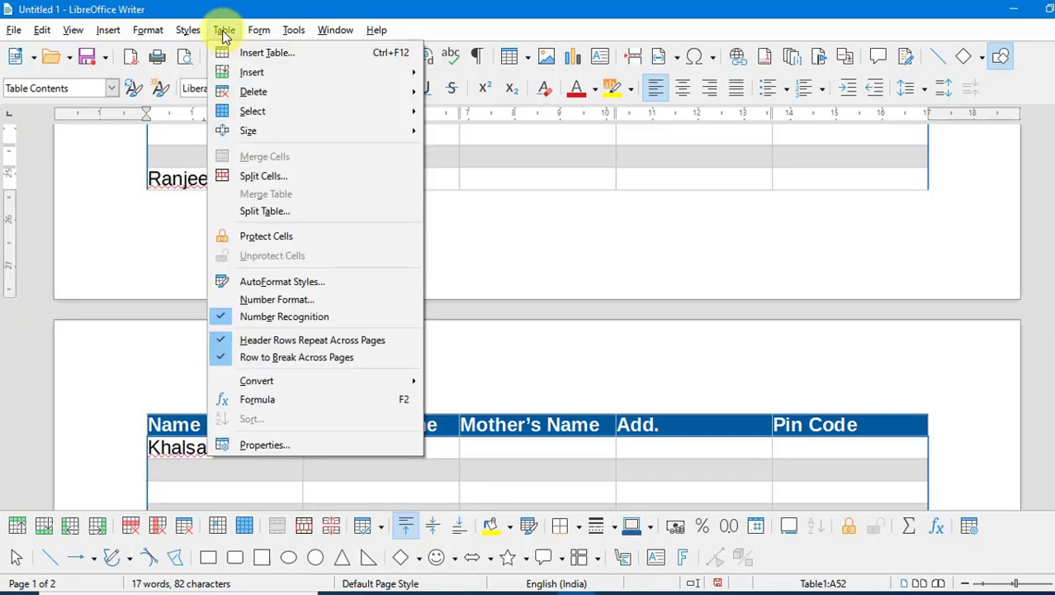
click(274, 359)
scroll(276, 358, down, 3)
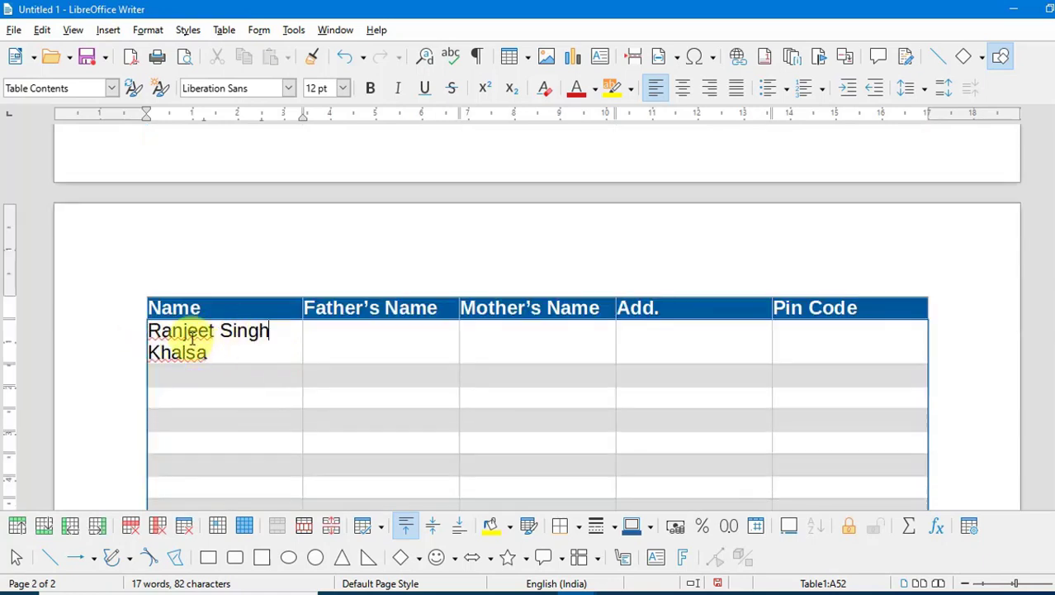
scroll(269, 233, up, 3)
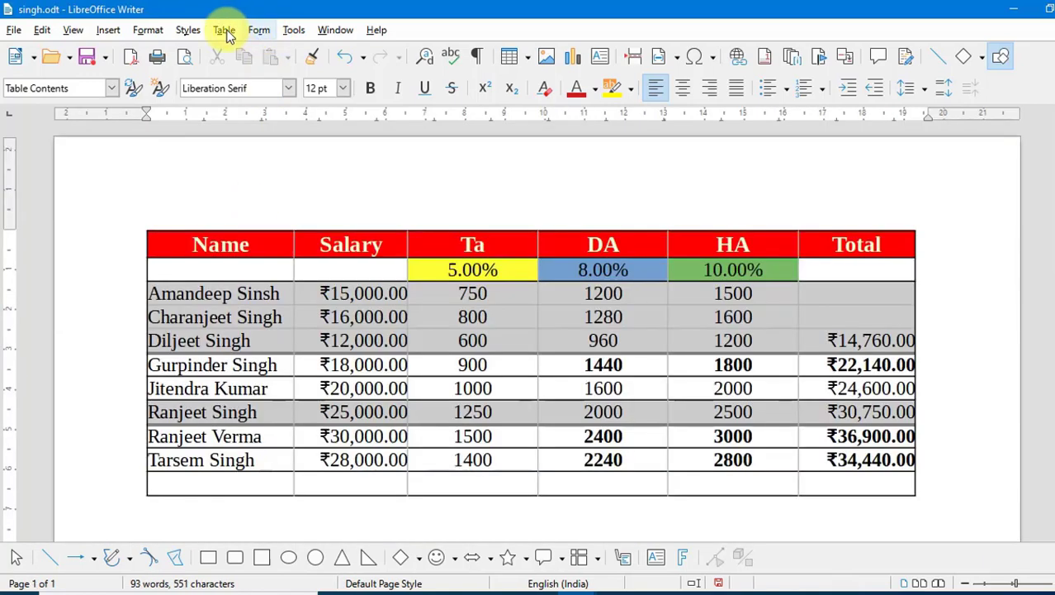
click(223, 30)
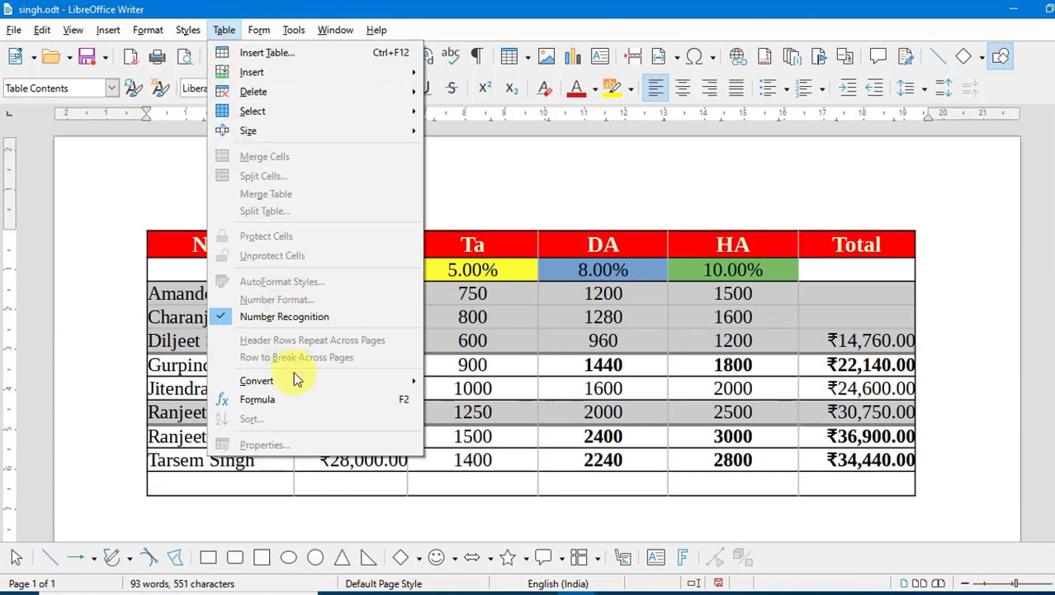
- Select the entire salary table from its top-left corner
mouse_move(293, 376)
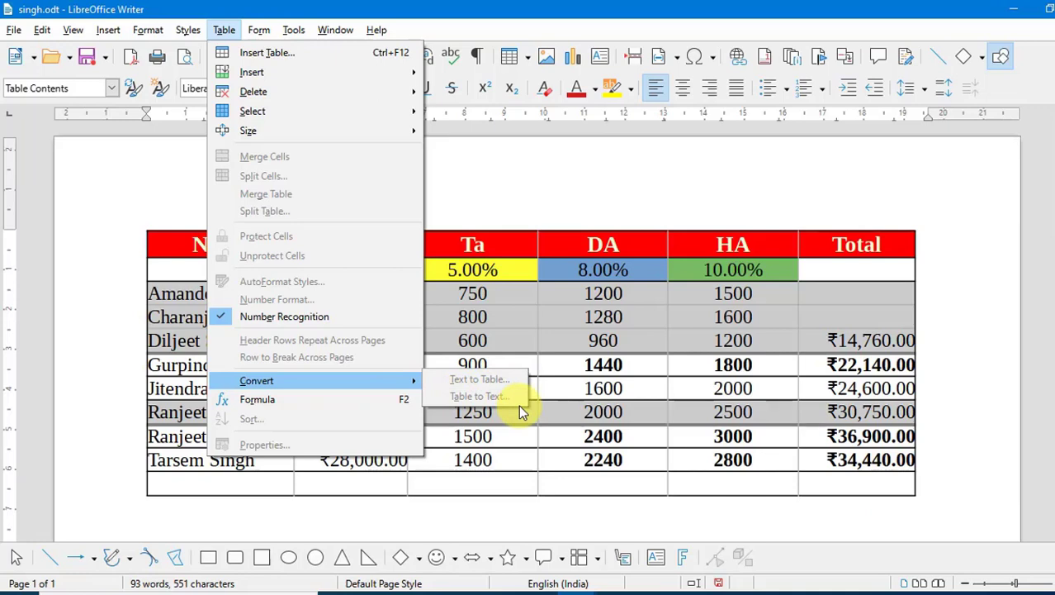
click(629, 415)
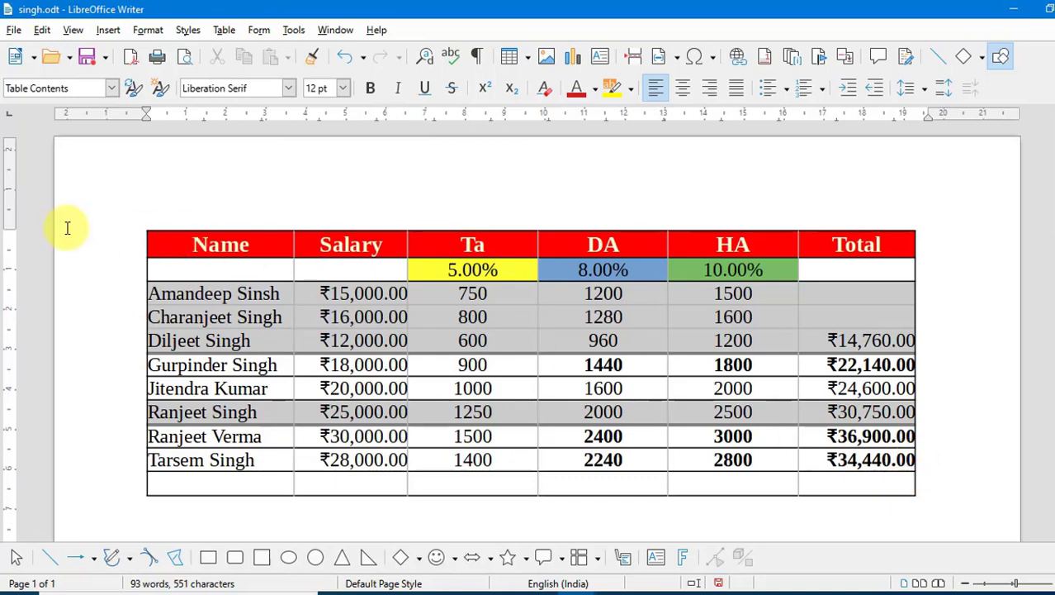
click(143, 229)
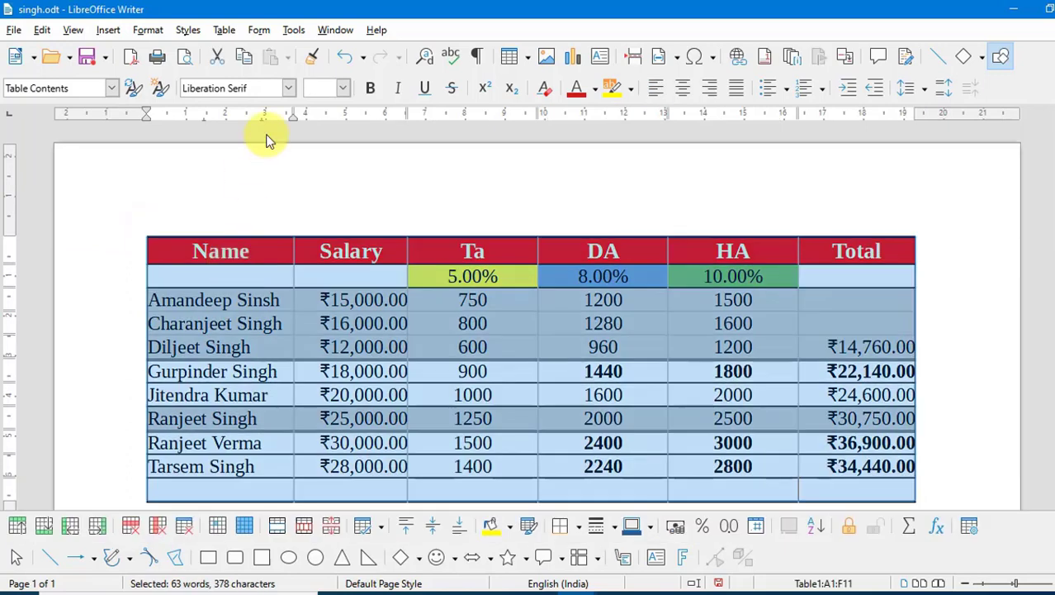
click(229, 35)
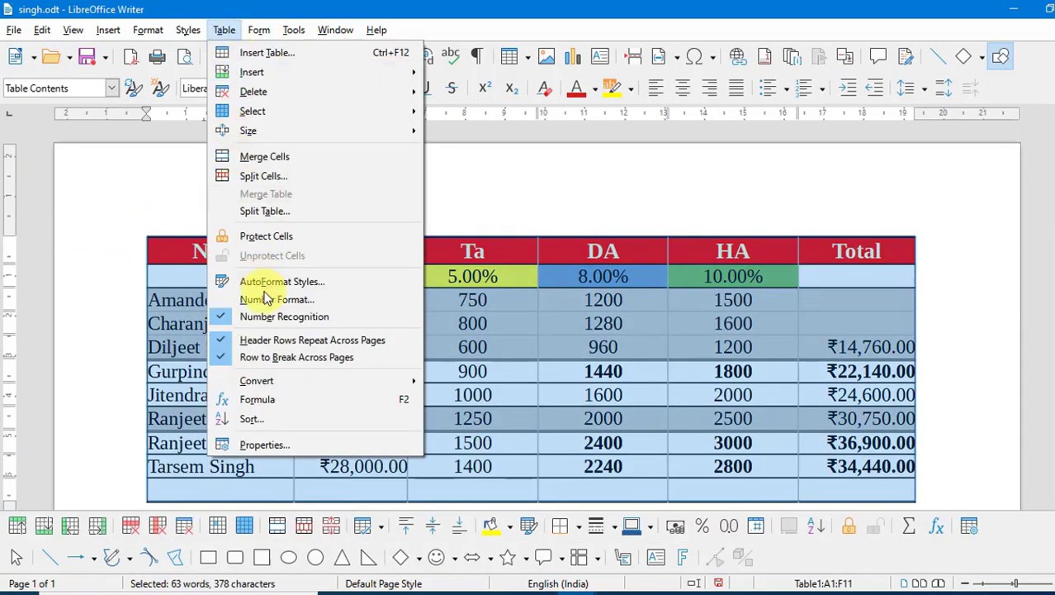
mouse_move(328, 384)
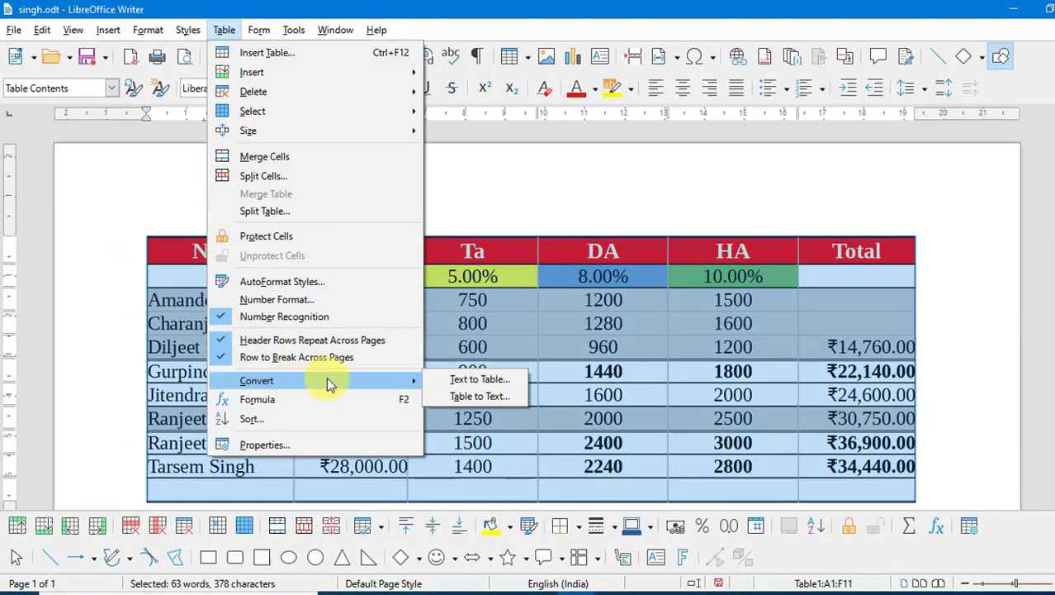
click(491, 400)
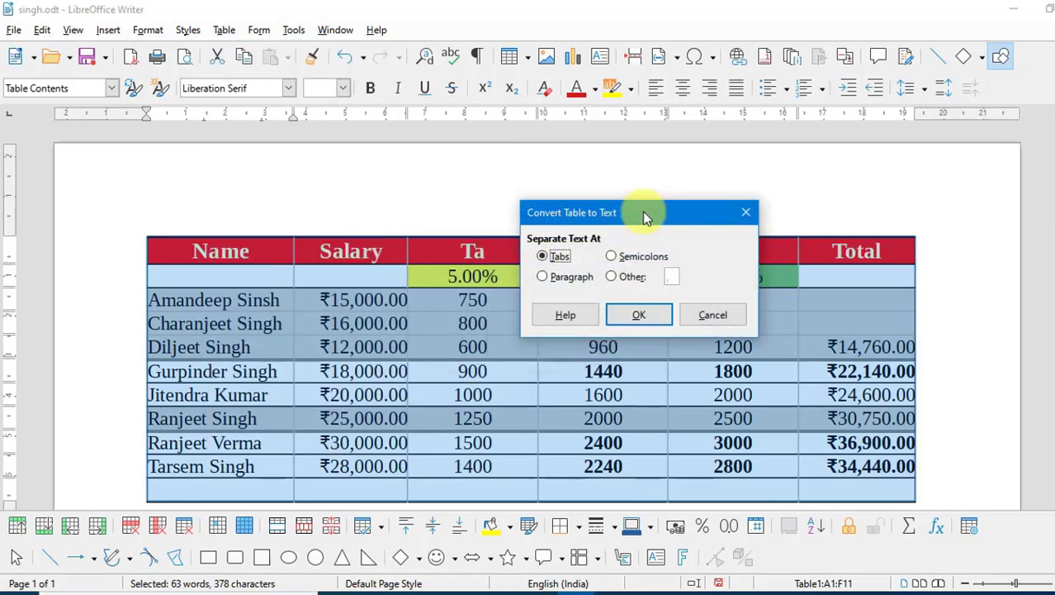
drag(648, 212, 652, 139)
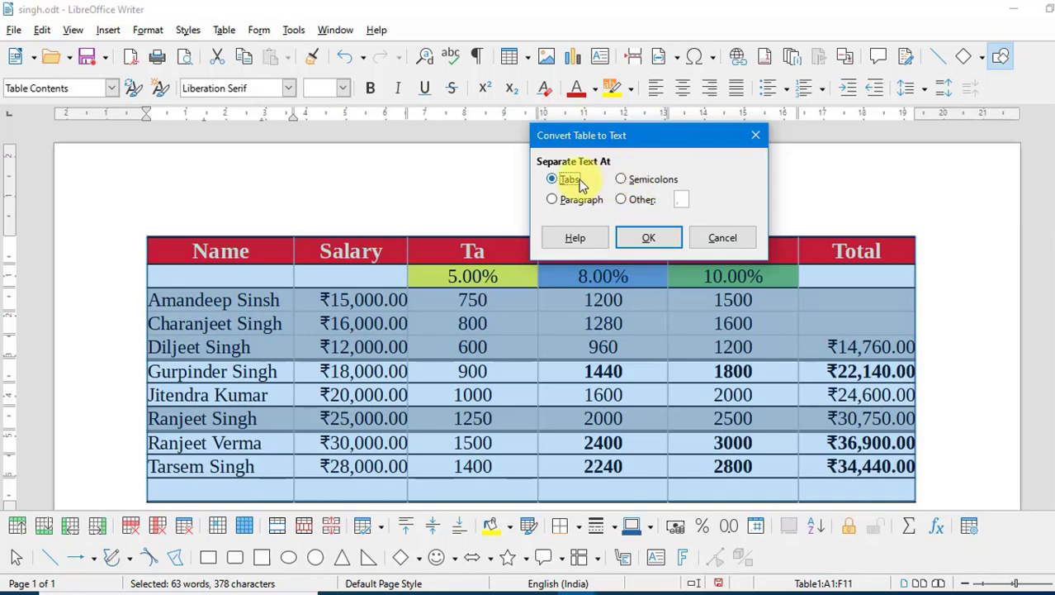
click(642, 240)
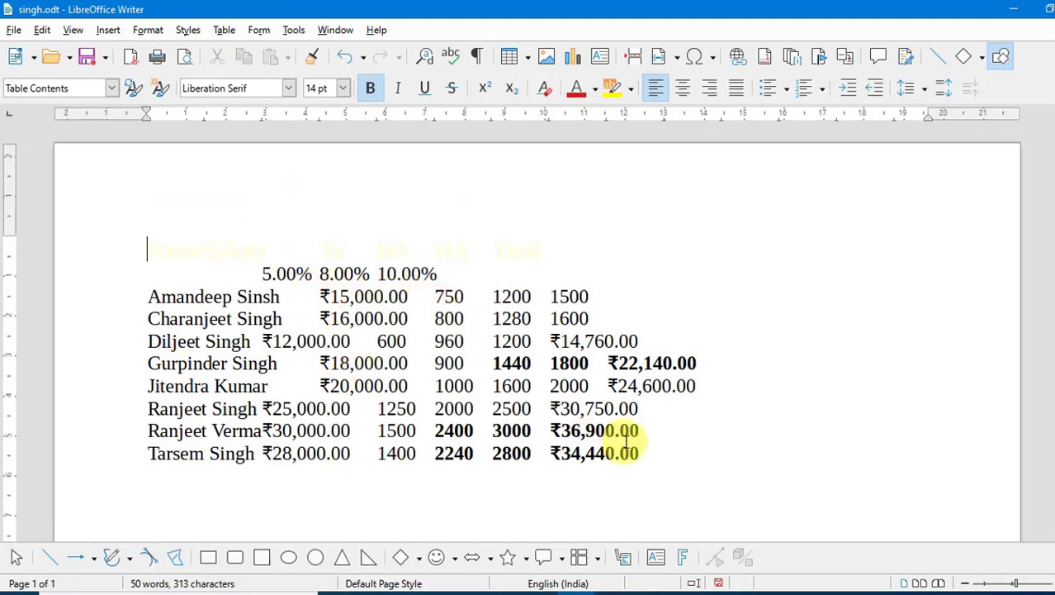
key(ctrl+z)
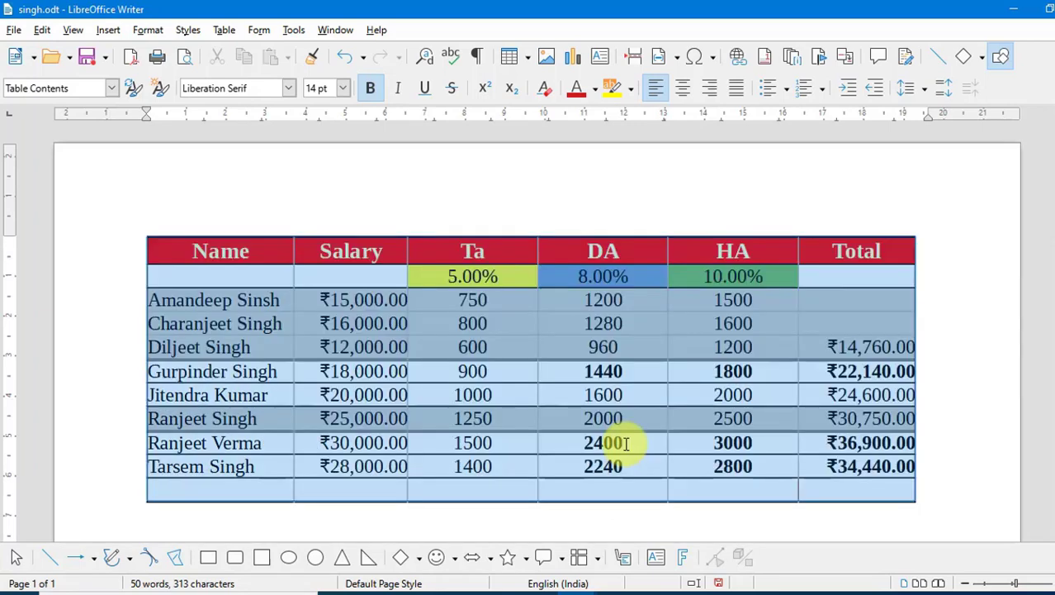
- Convert the Salary table to semicolon-separated text, then undo to restore the table
click(224, 29)
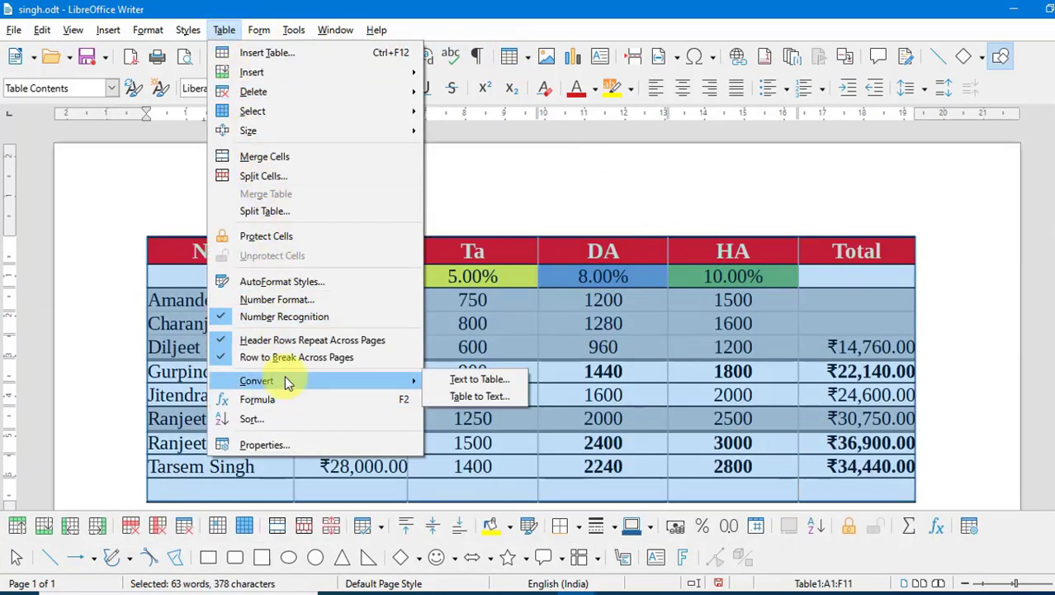
click(463, 398)
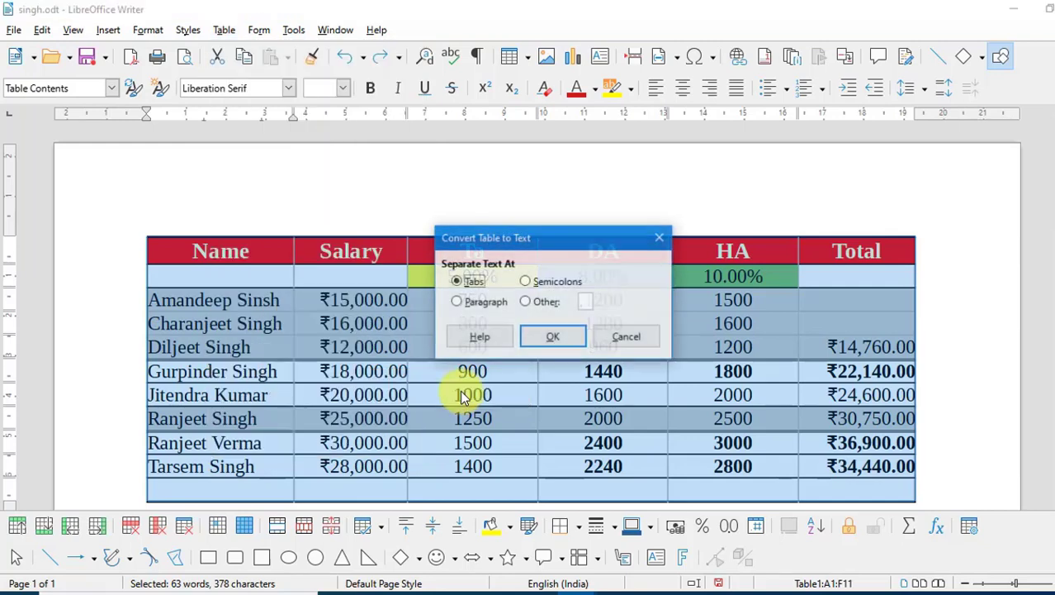
click(539, 285)
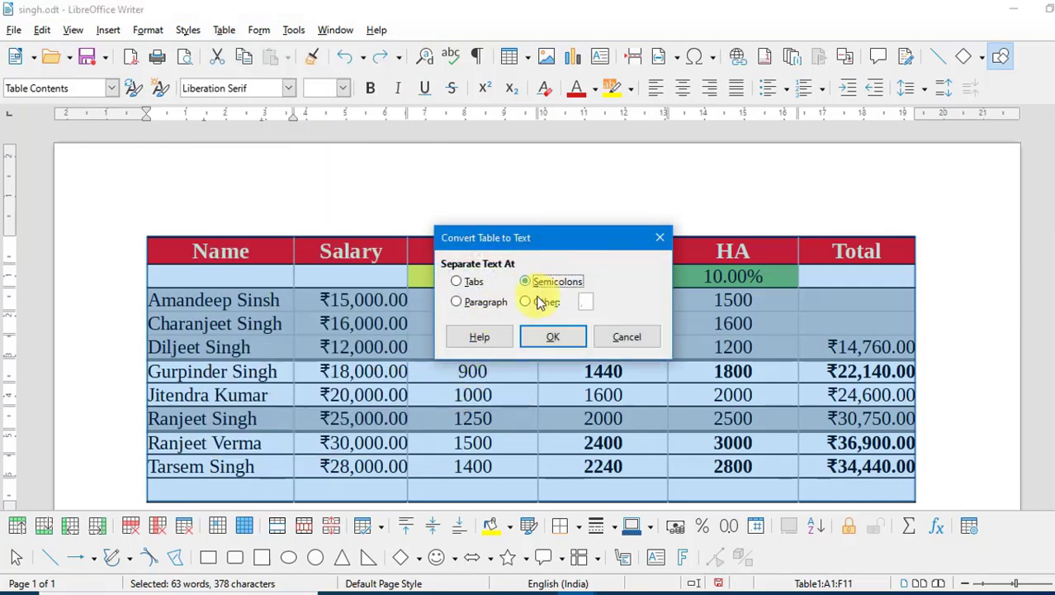
click(546, 337)
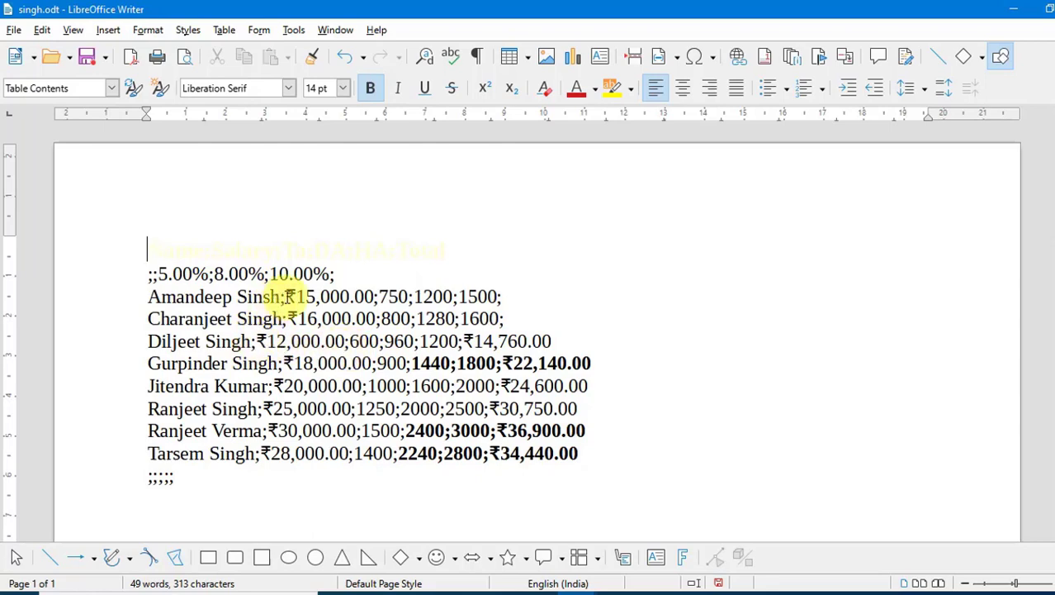
key(ctrl+z)
- Finish row 3 of the Srn. list with the person's name, parents' names, address and pin code, tab-separated
click(225, 31)
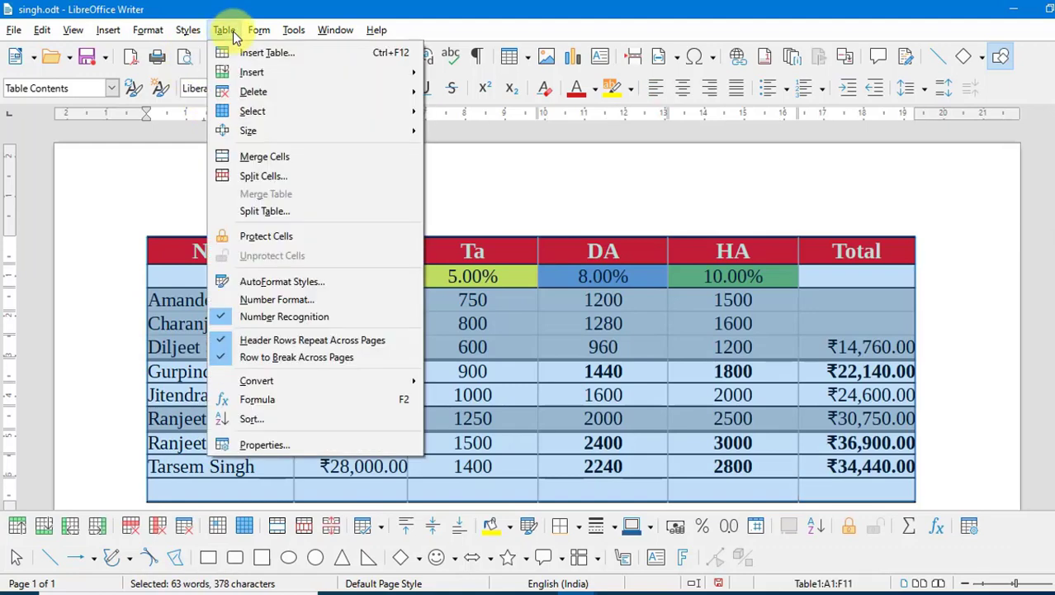
mouse_move(306, 381)
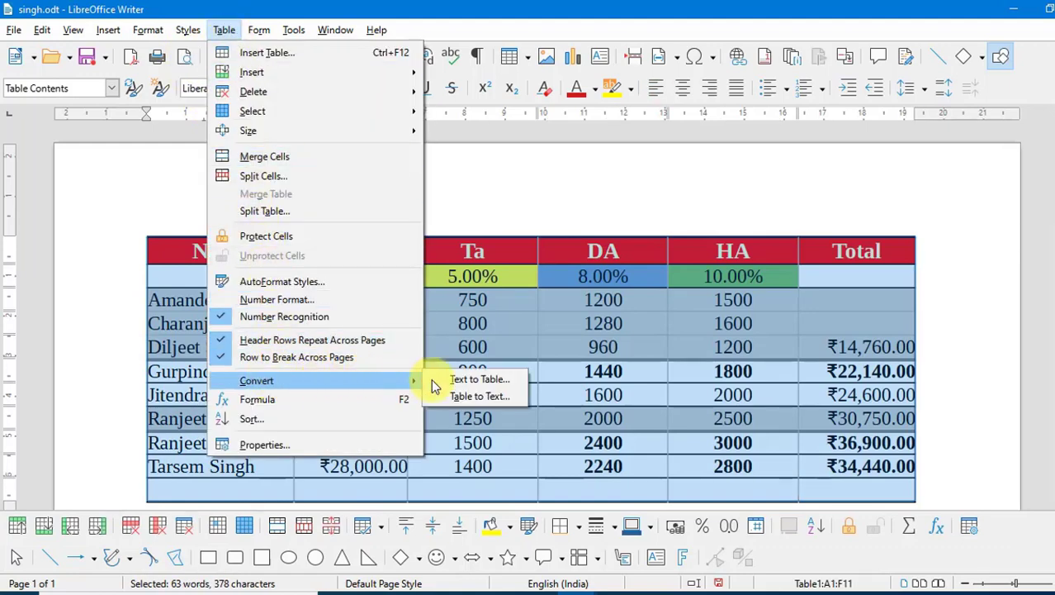
click(976, 371)
scroll(837, 348, down, 8)
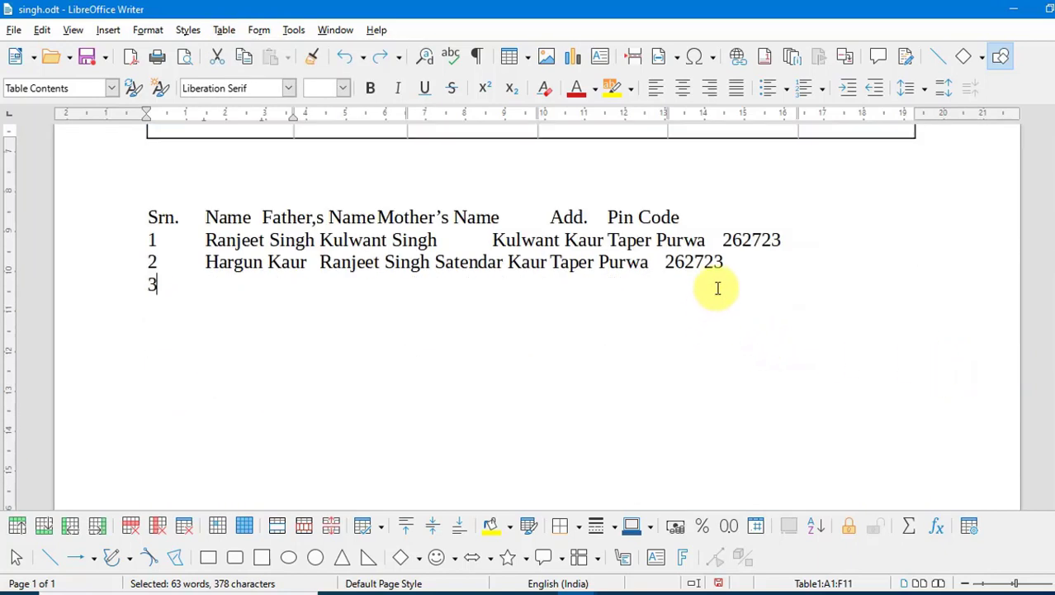
click(718, 288)
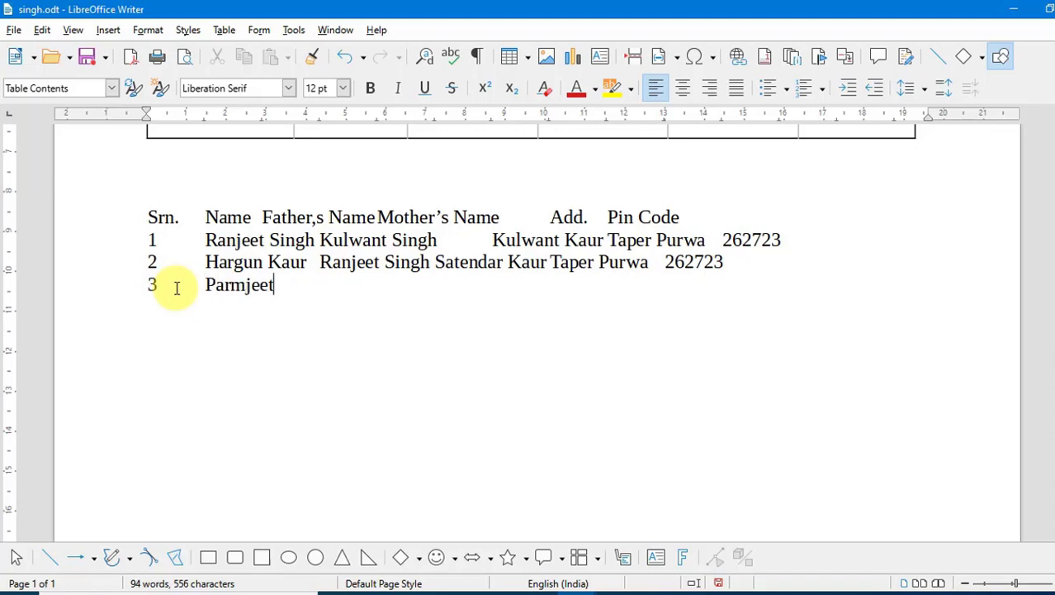
text(Singh)
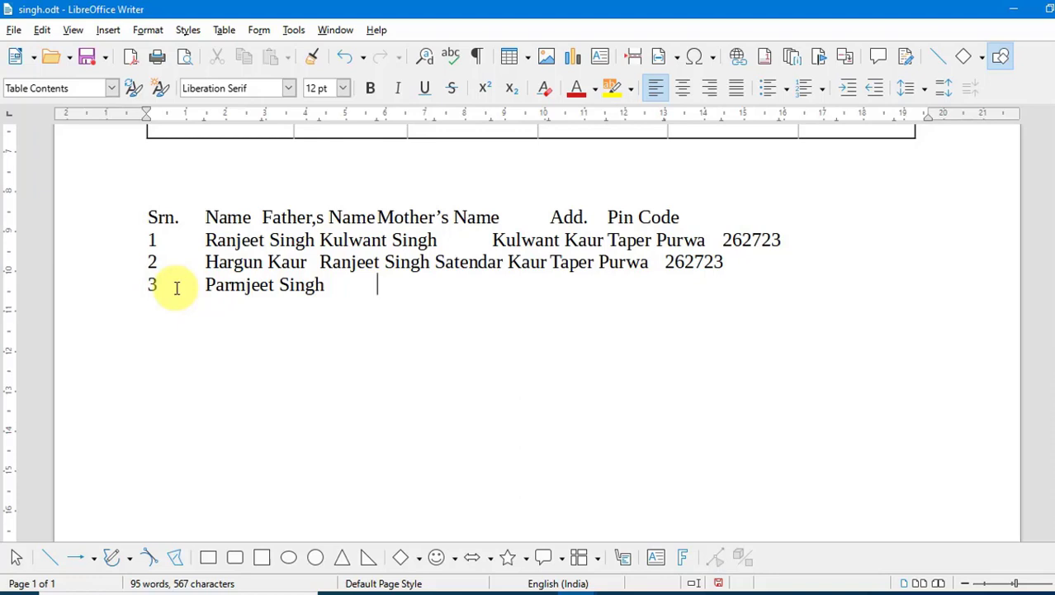
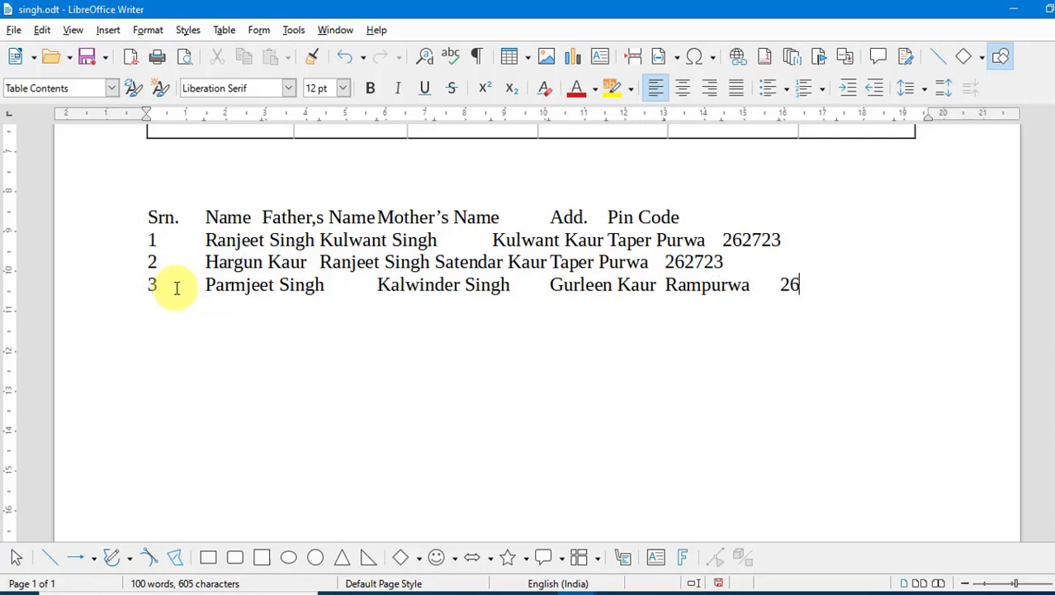
text(45)
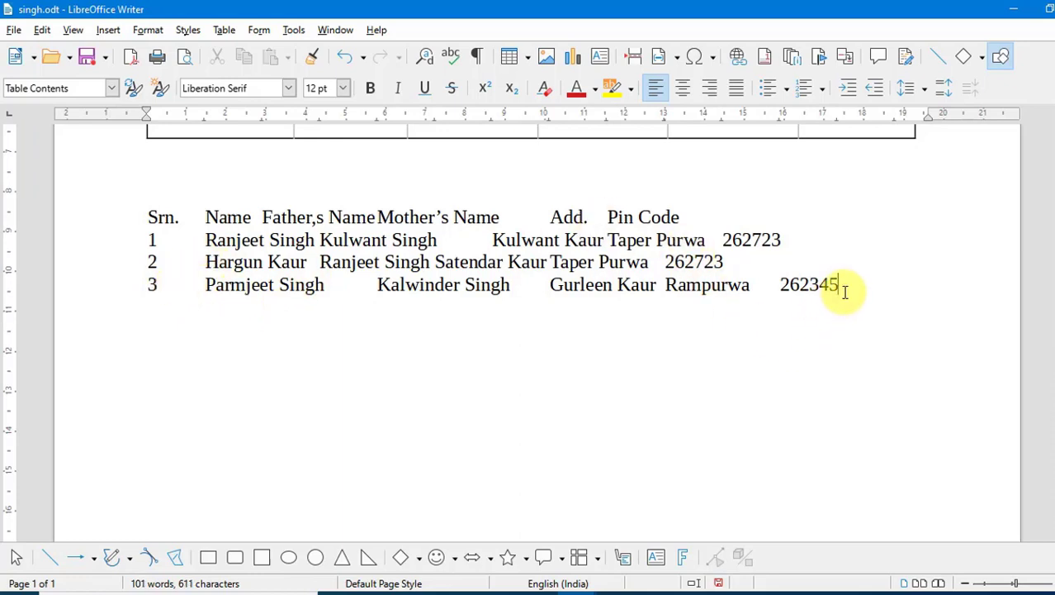
- Convert the four selected Srn. lines into a tab-split table styled Box List Green
drag(844, 291, 146, 216)
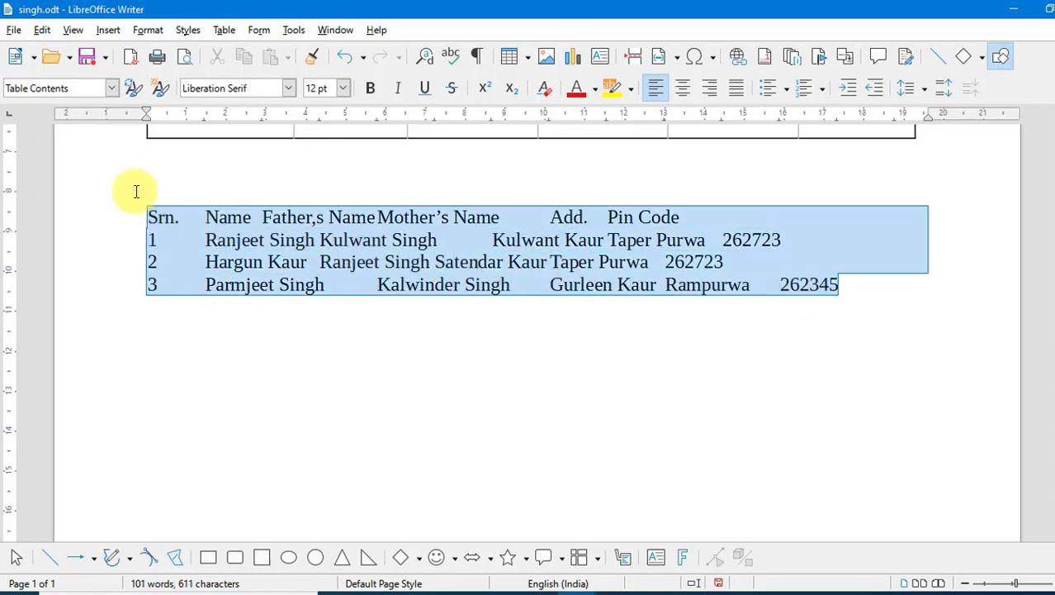
click(223, 30)
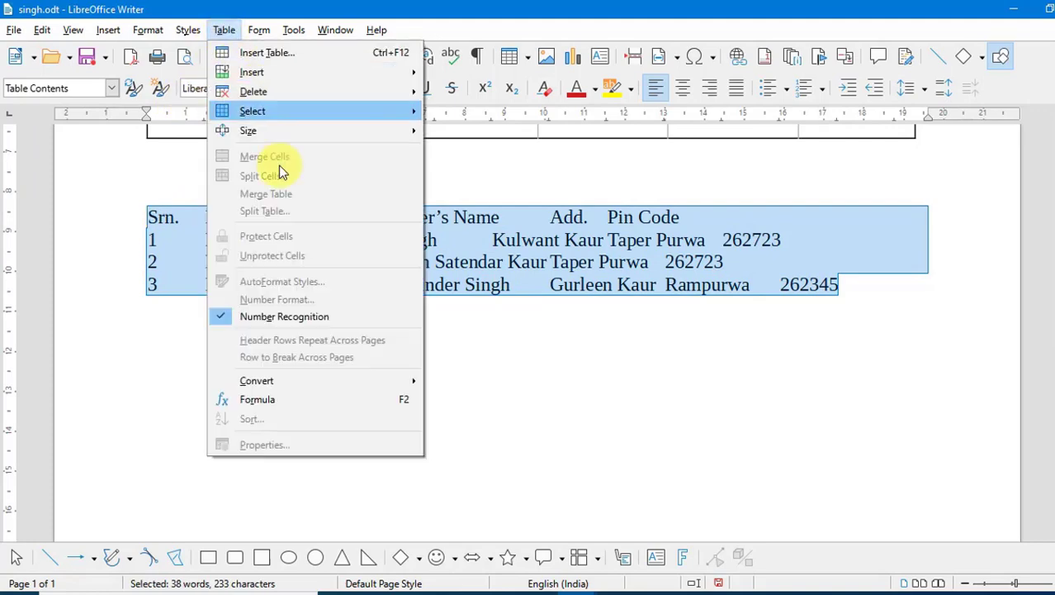
mouse_move(292, 378)
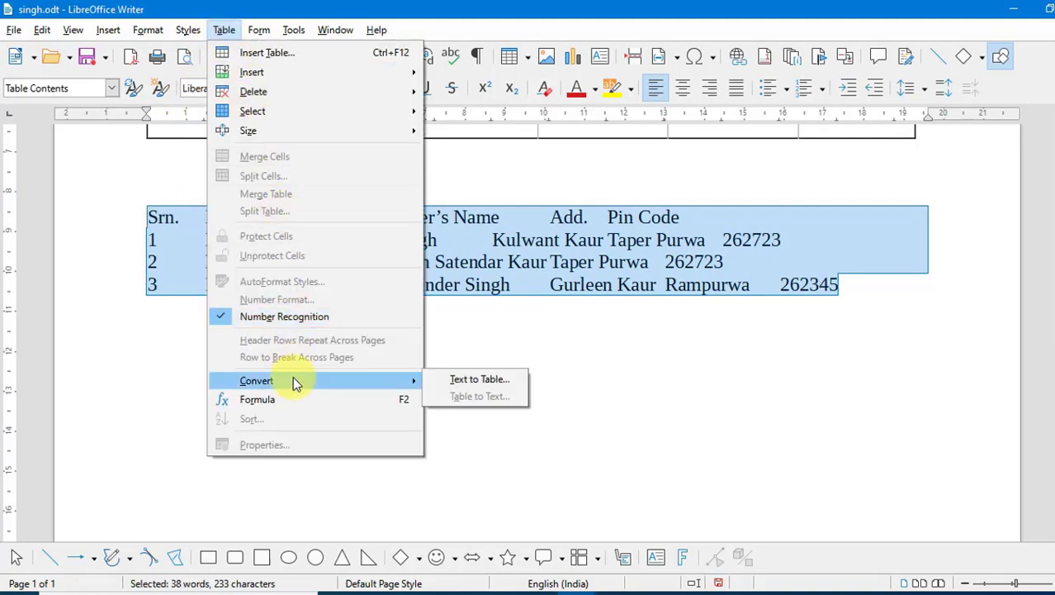
click(452, 384)
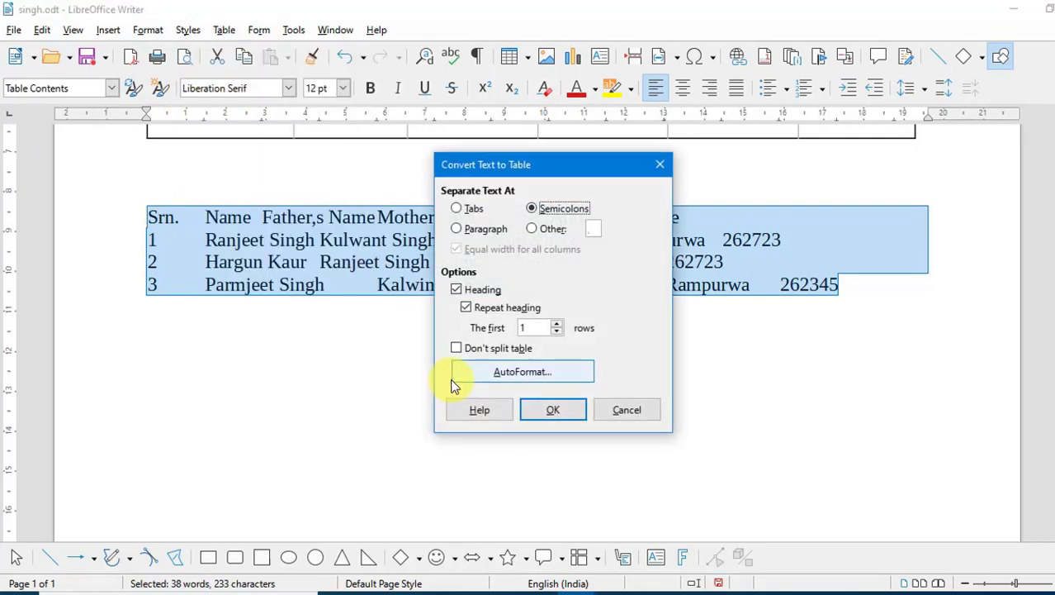
click(464, 211)
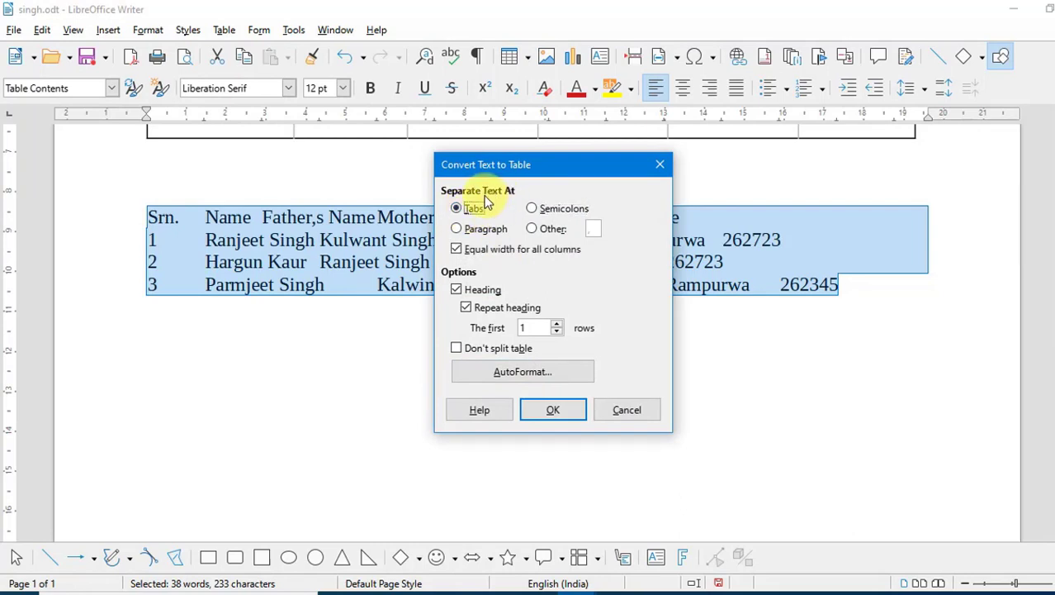
click(542, 372)
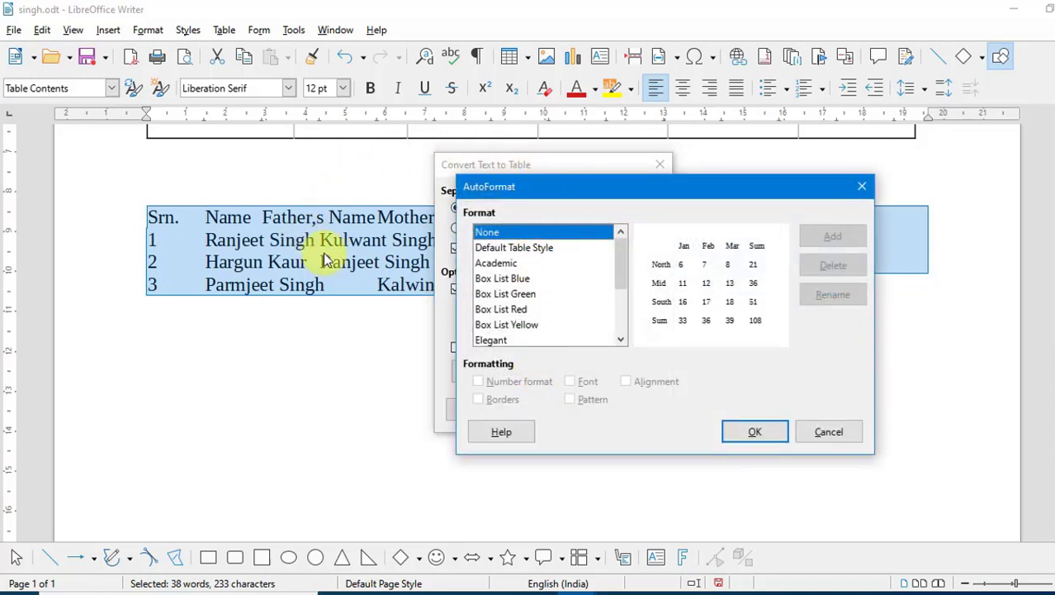
click(495, 281)
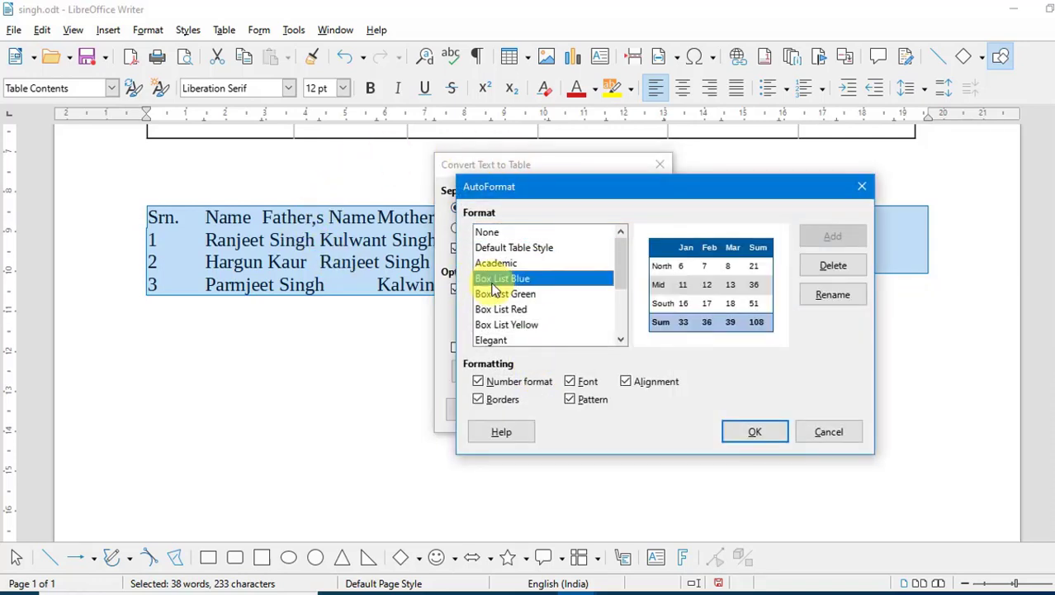
click(501, 294)
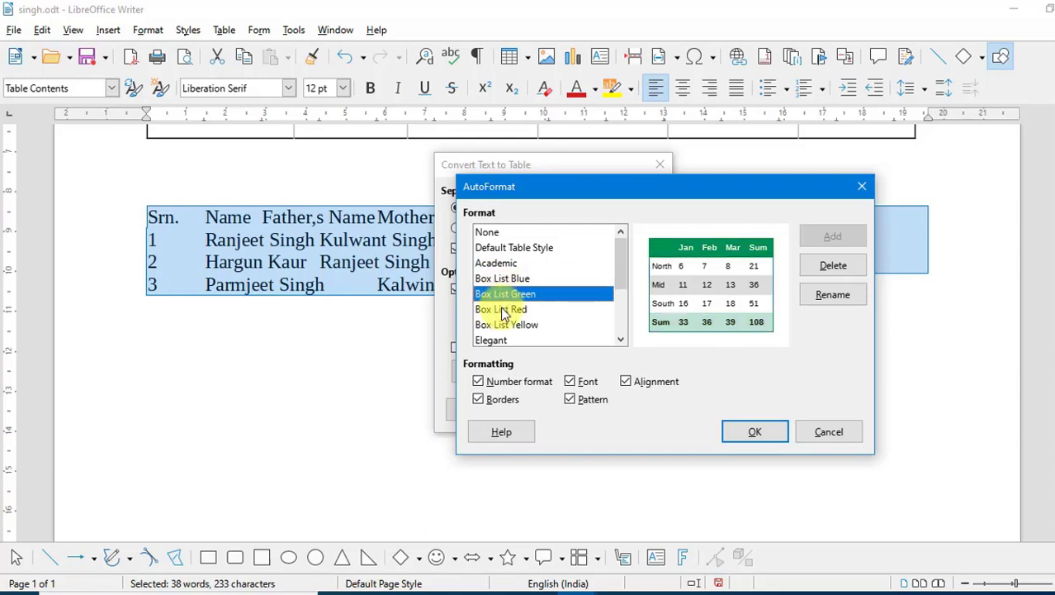
click(770, 438)
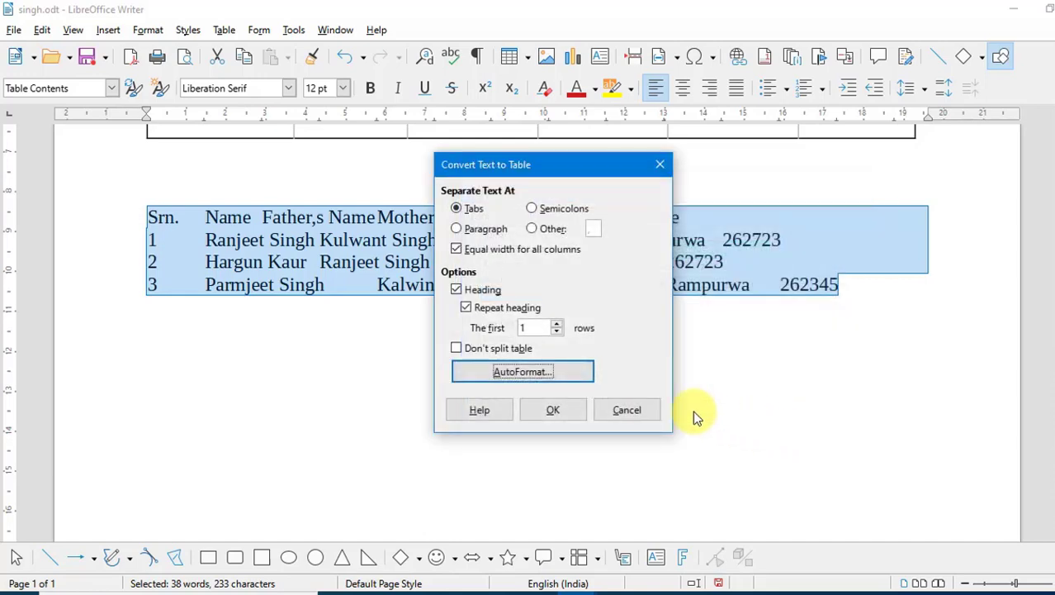
click(558, 413)
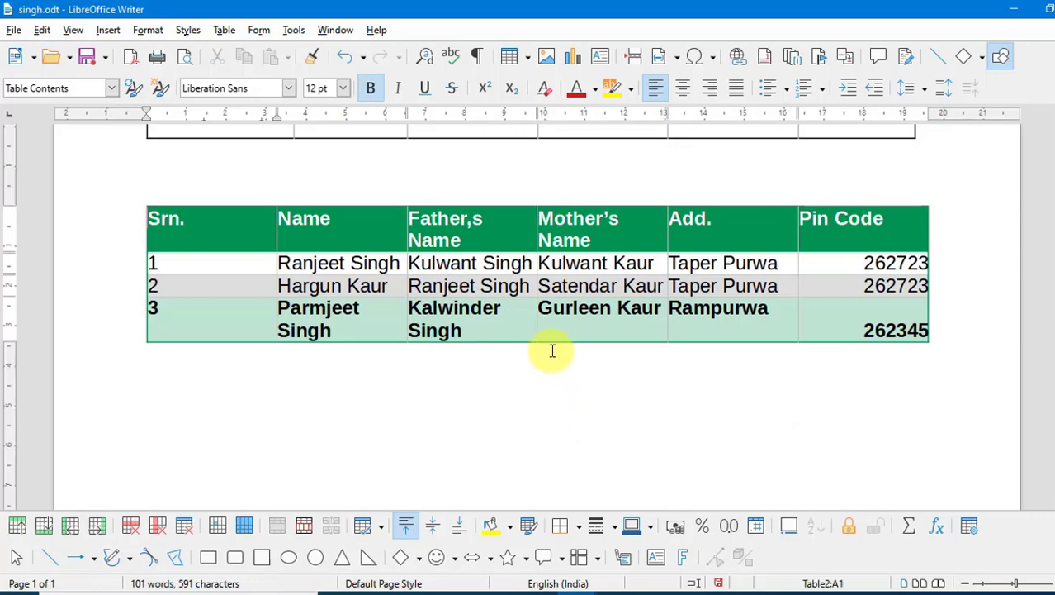
click(553, 351)
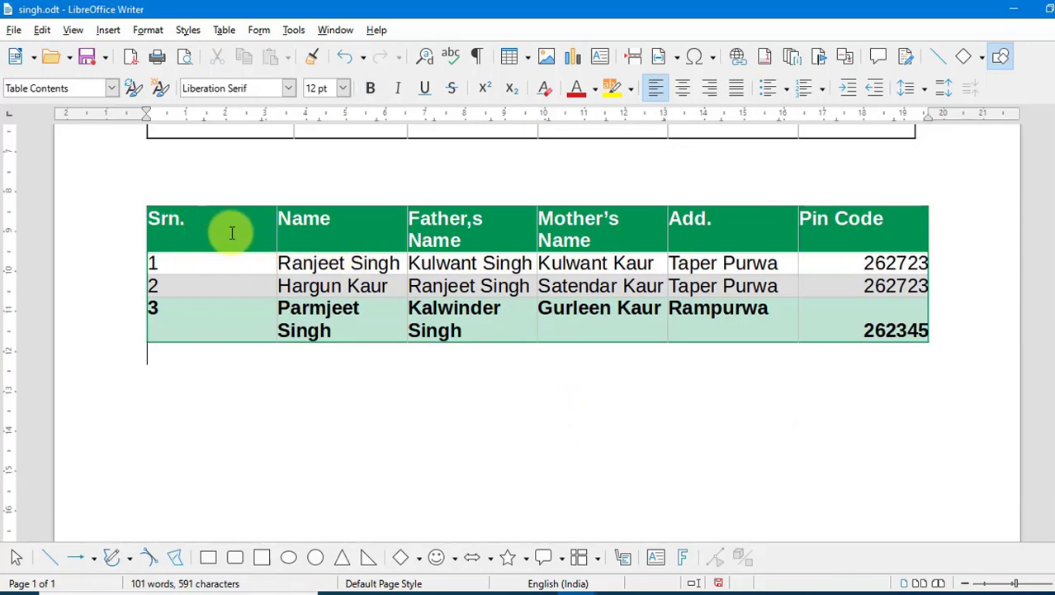
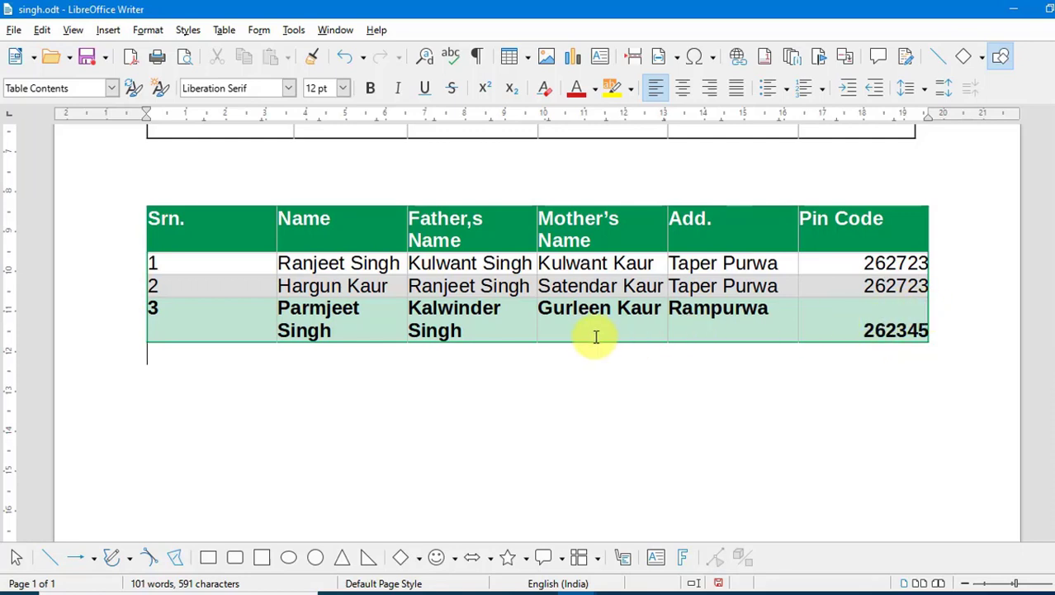
click(136, 316)
click(369, 89)
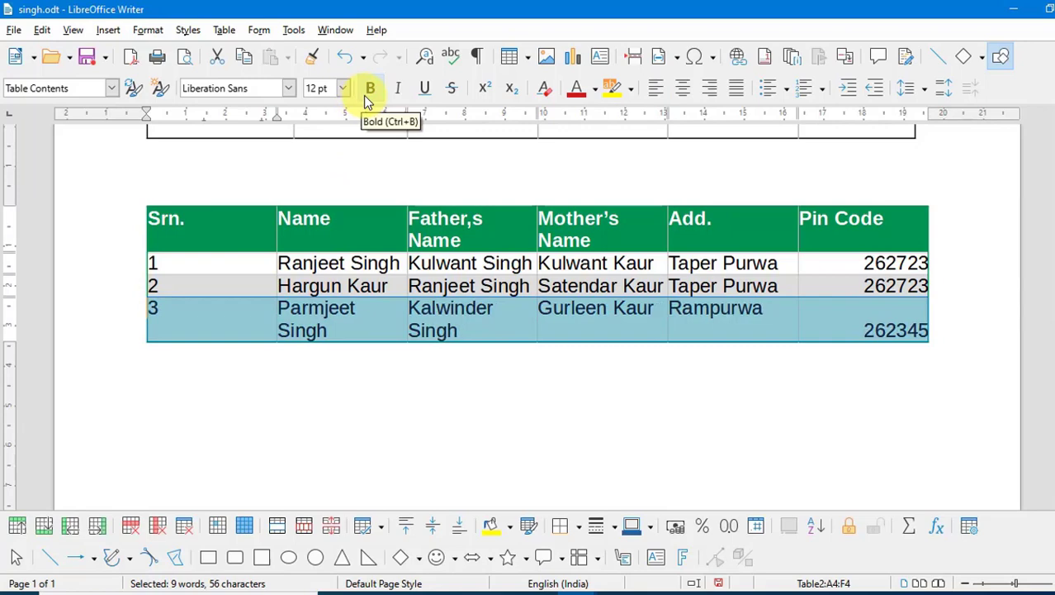
click(369, 89)
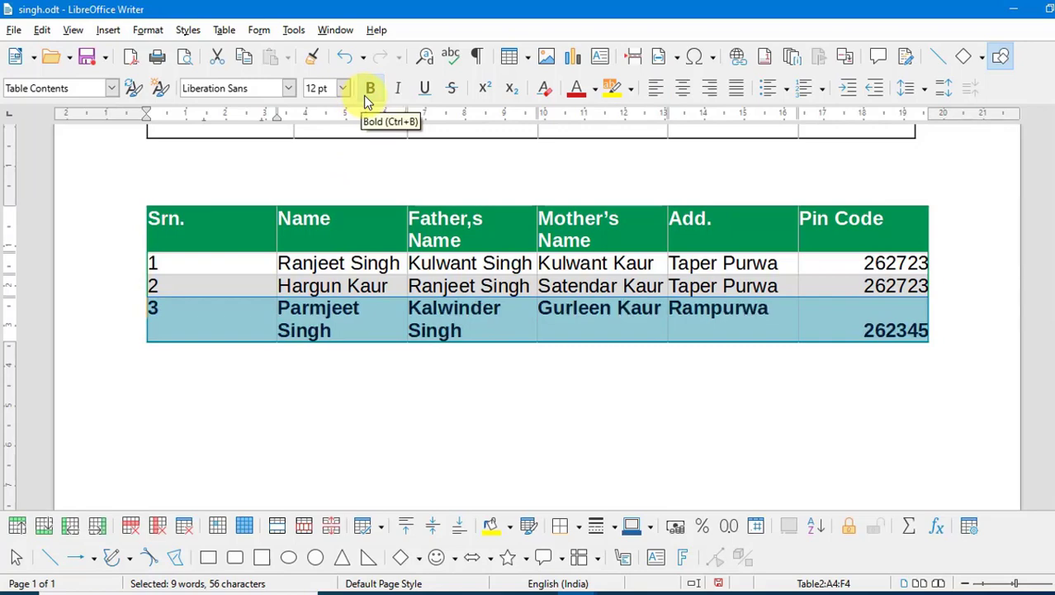
click(343, 330)
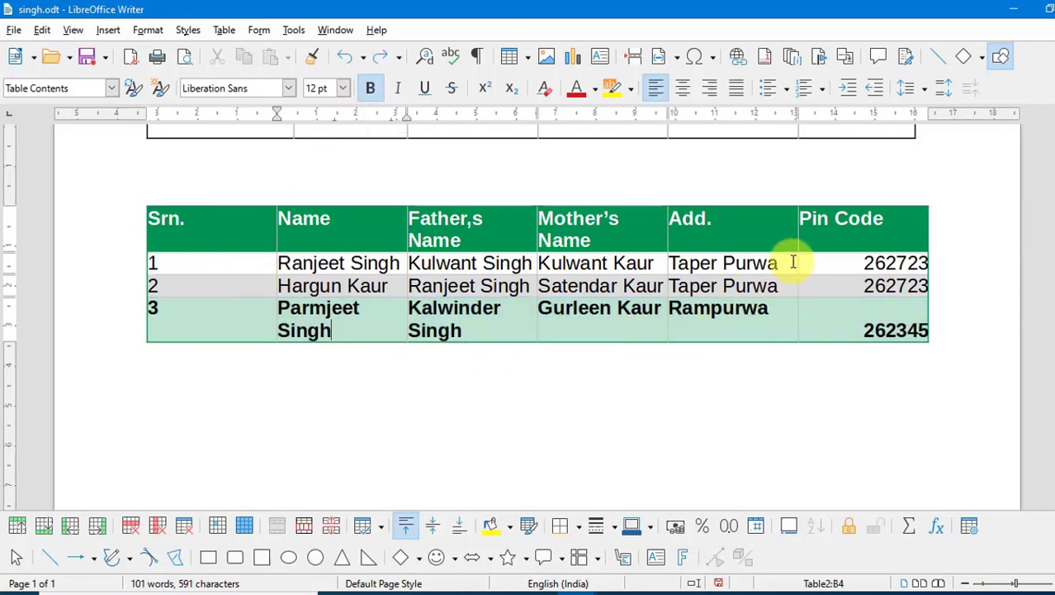
drag(789, 262, 318, 261)
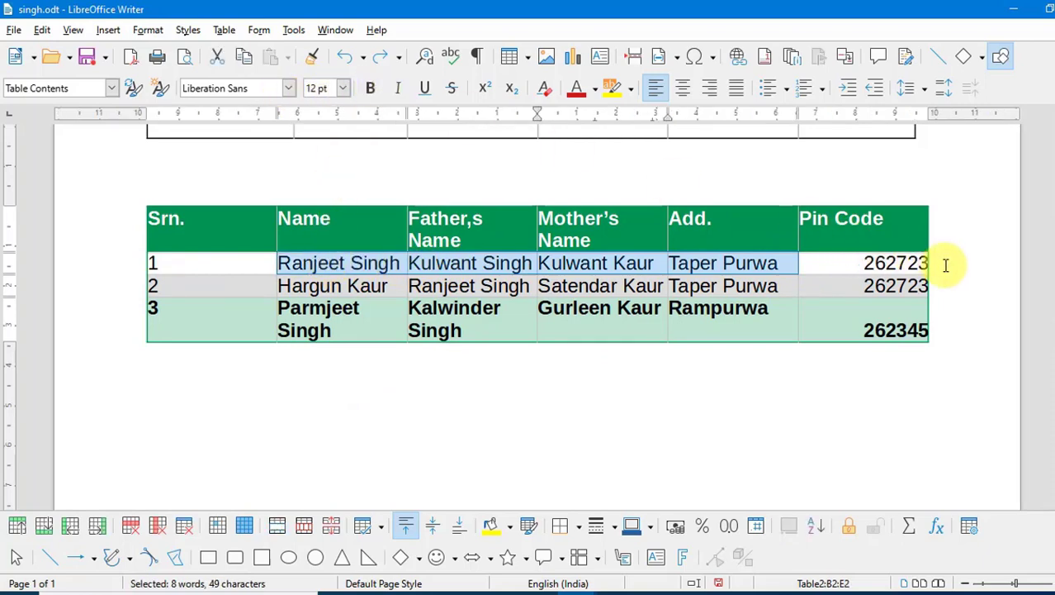
drag(923, 325, 382, 330)
click(343, 89)
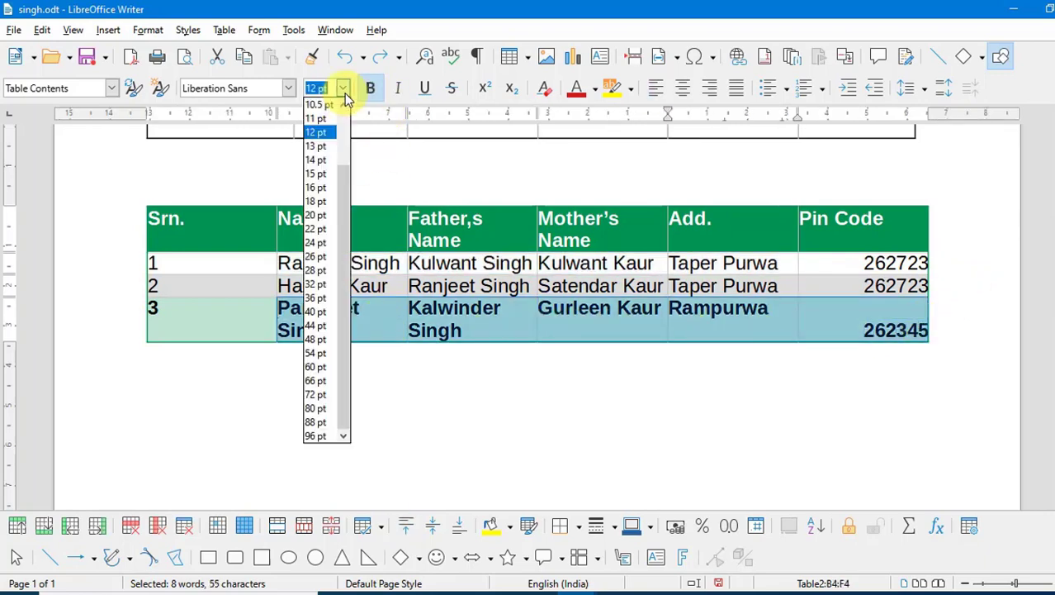
click(343, 105)
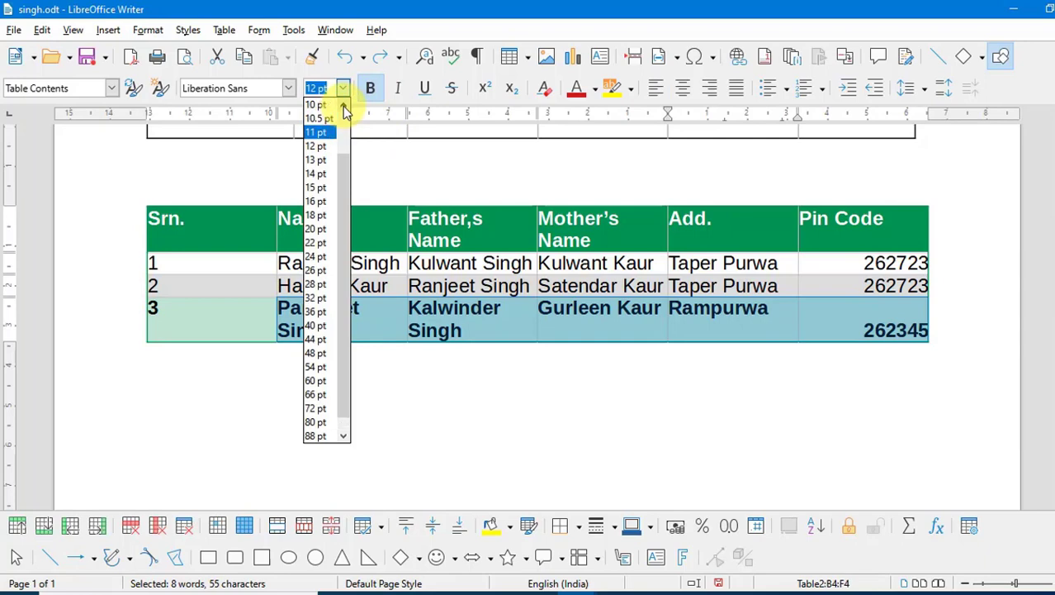
click(319, 106)
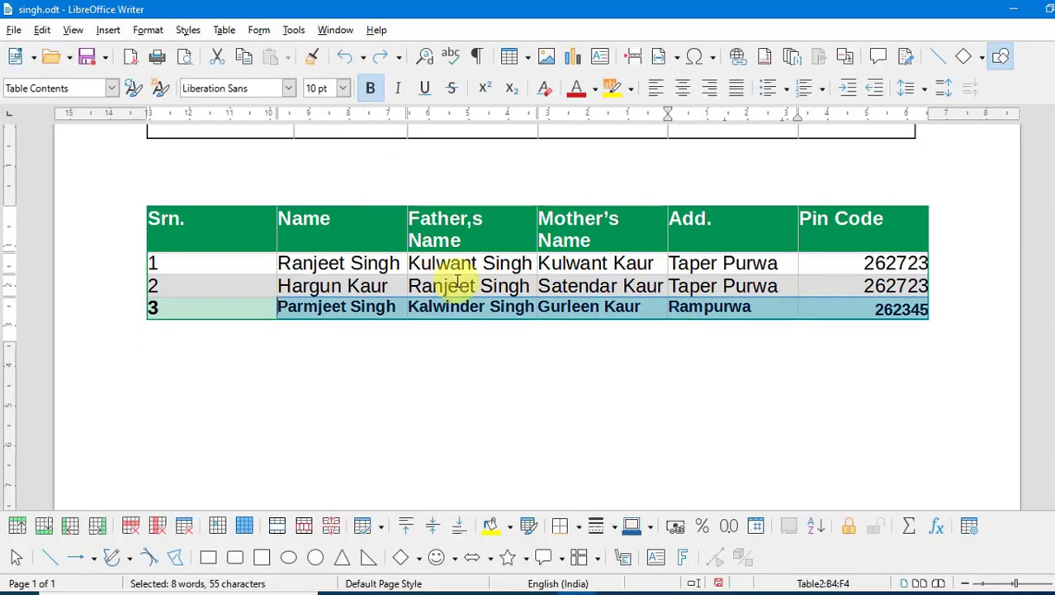
click(374, 91)
click(601, 309)
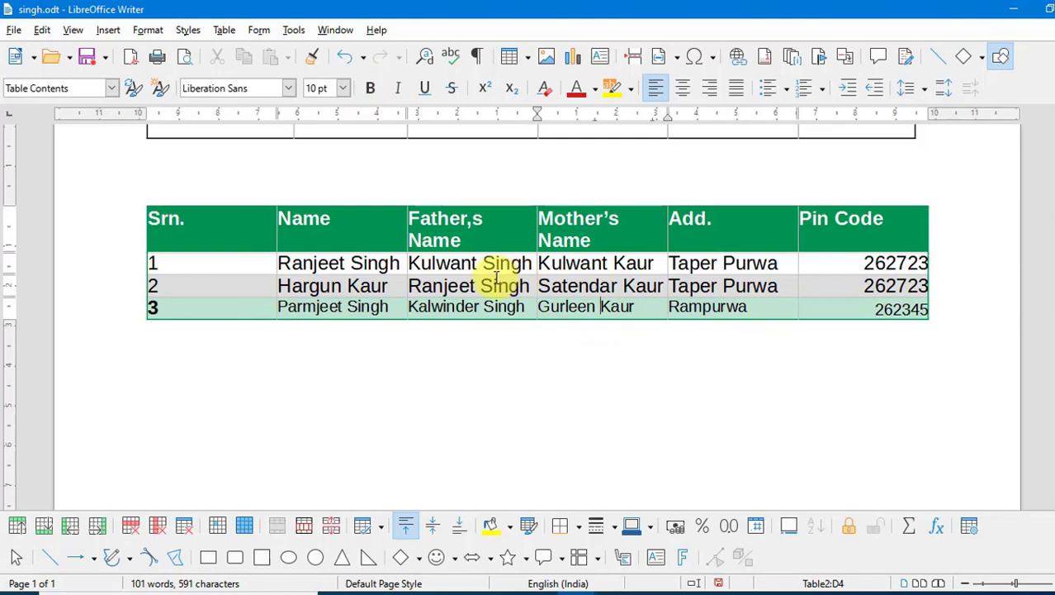
- Centre the Pin Code column, then the Srn. column, after trying left and right alignment
click(862, 204)
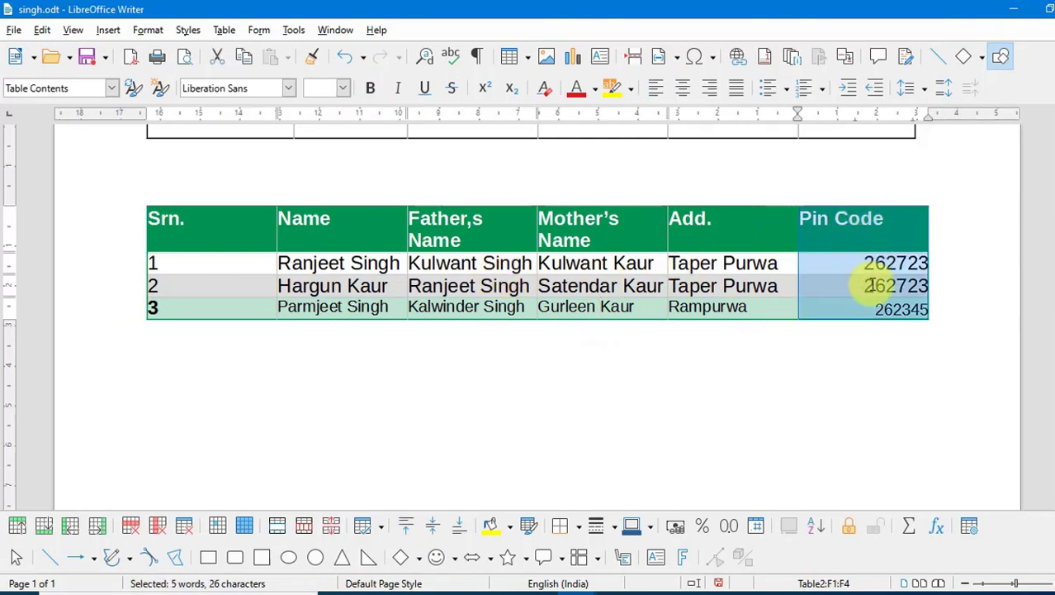
click(691, 93)
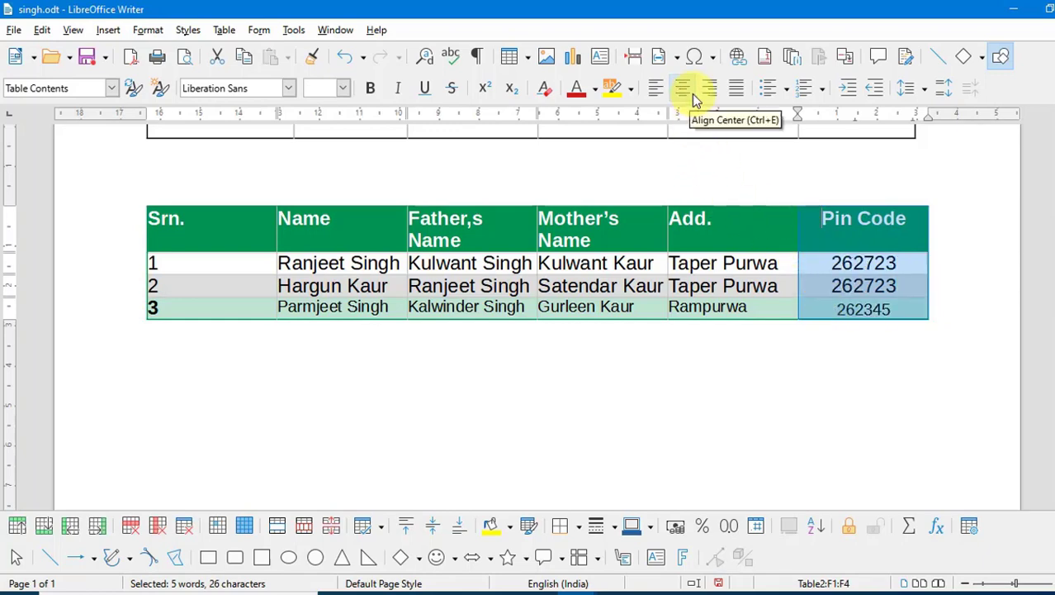
click(206, 202)
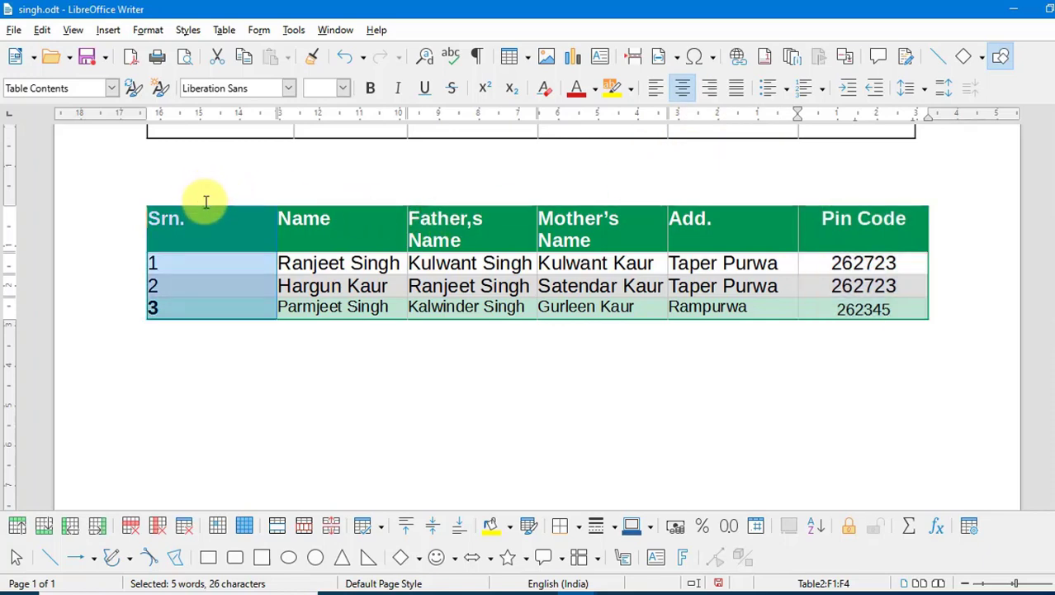
click(687, 90)
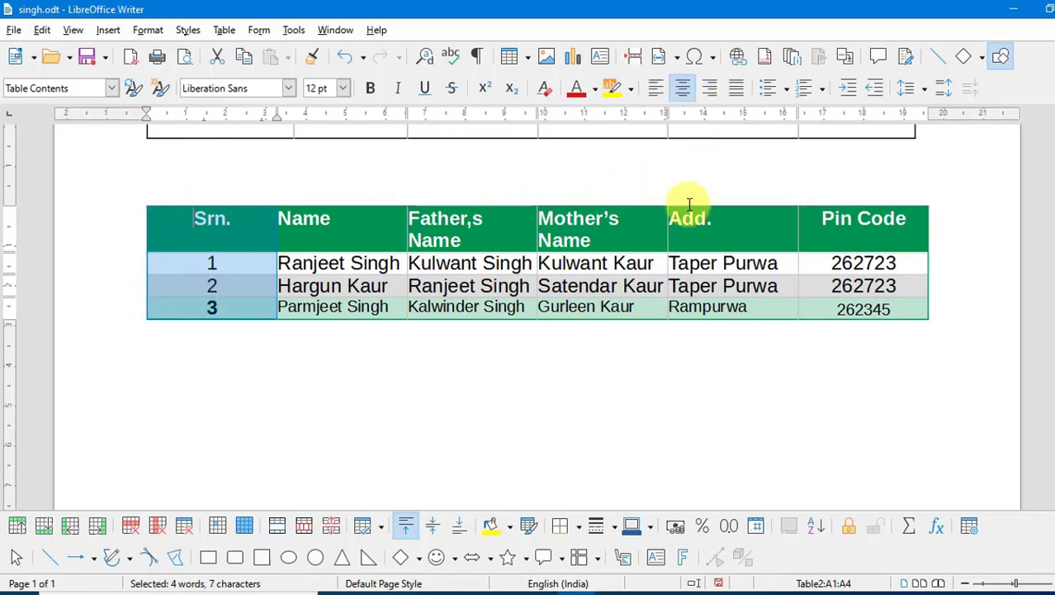
click(656, 91)
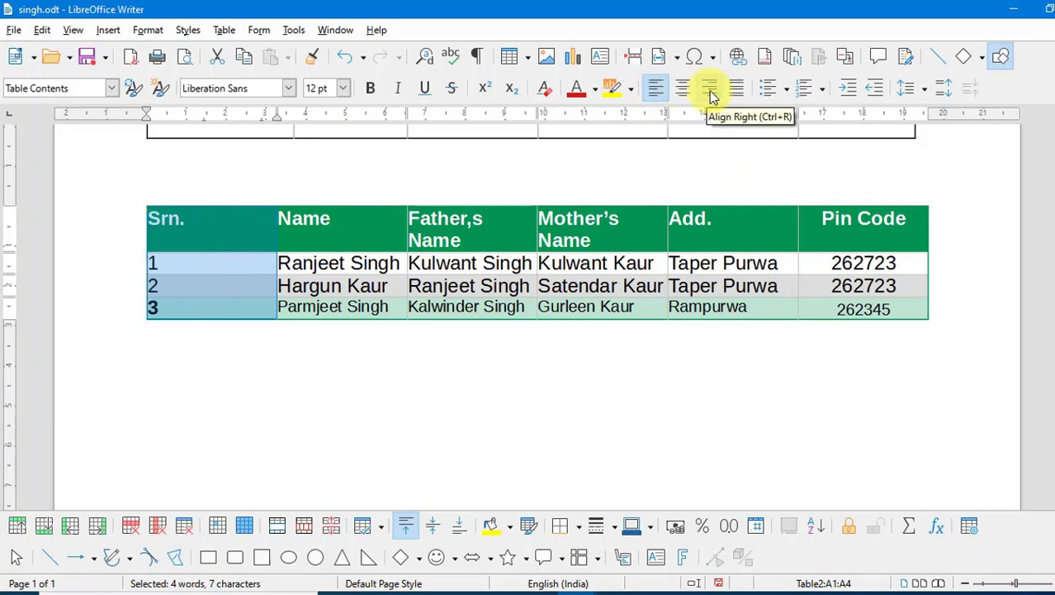
click(710, 91)
click(683, 89)
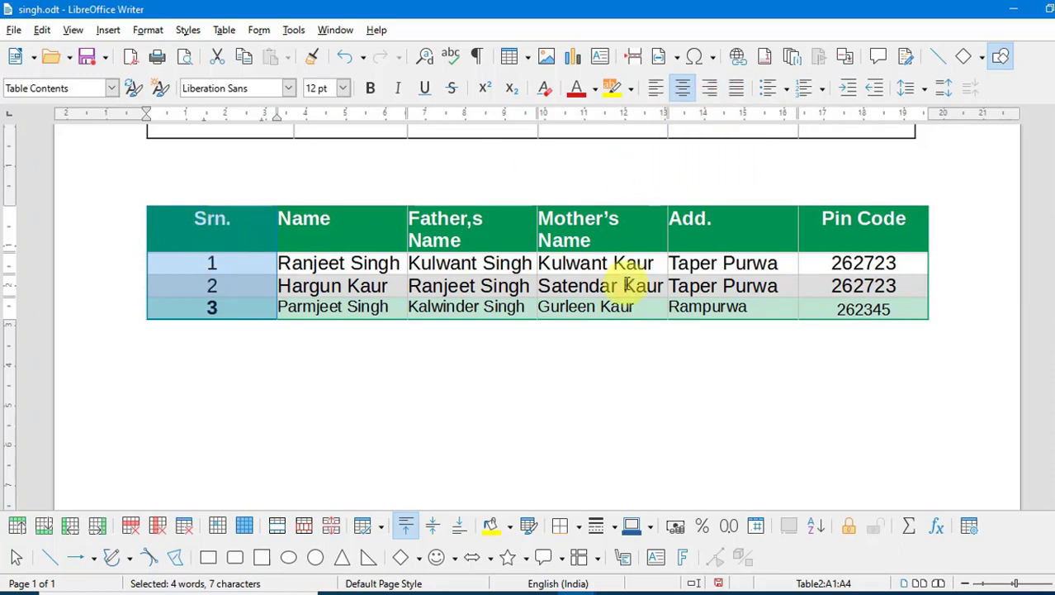
click(420, 469)
- Scroll up to the salary table and browse the Table menu without running anything
click(224, 30)
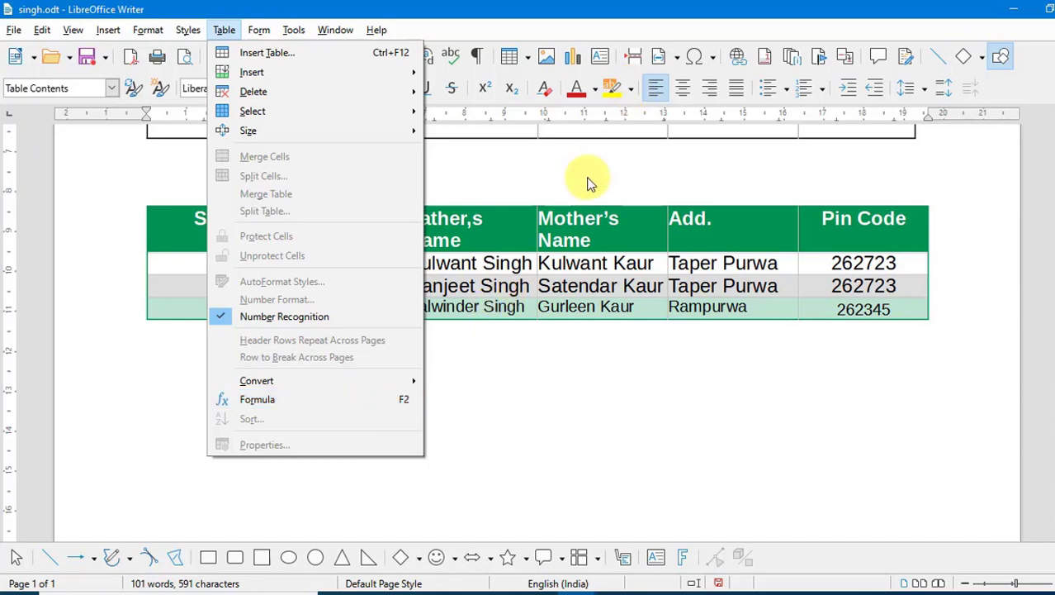
scroll(589, 180, up, 3)
scroll(589, 180, up, 2)
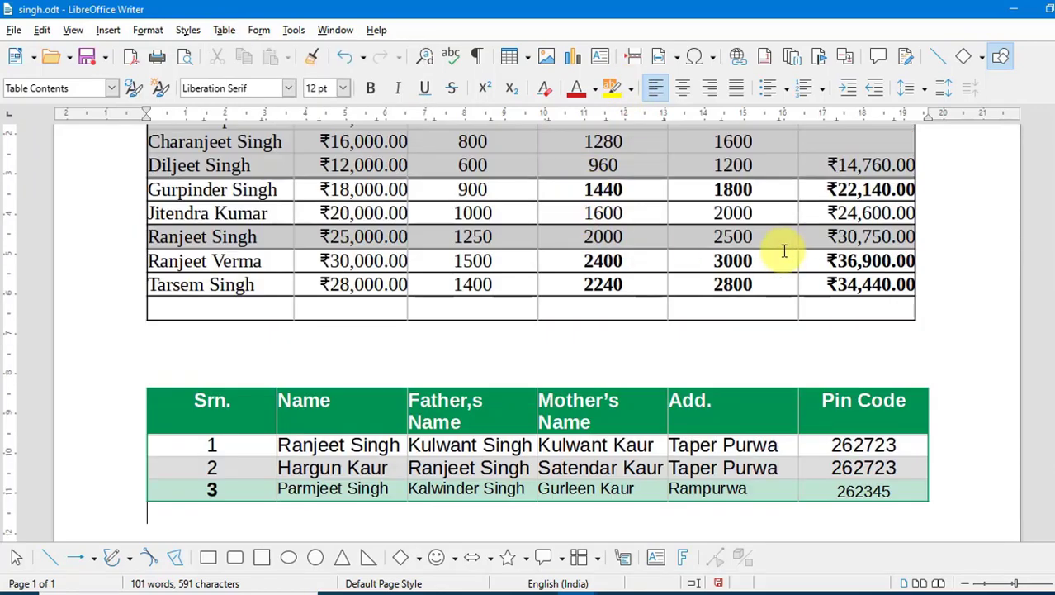
click(866, 309)
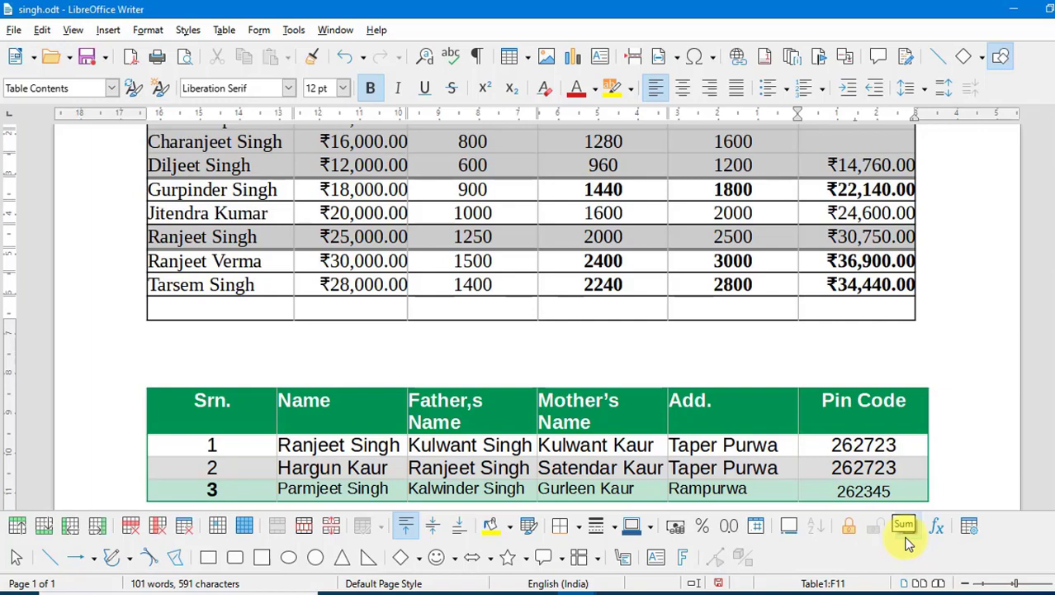
click(551, 346)
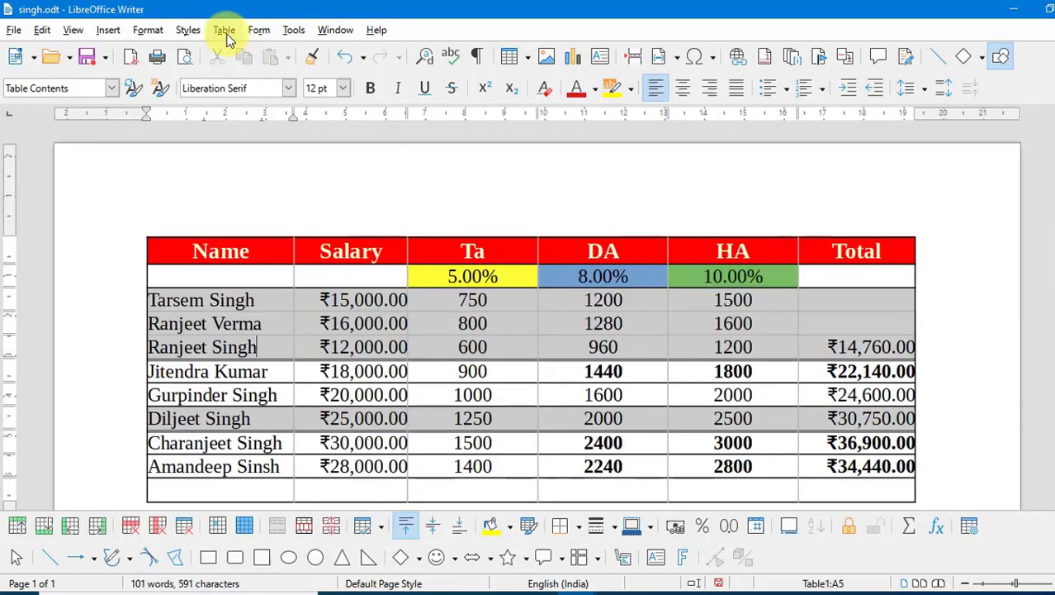
click(226, 33)
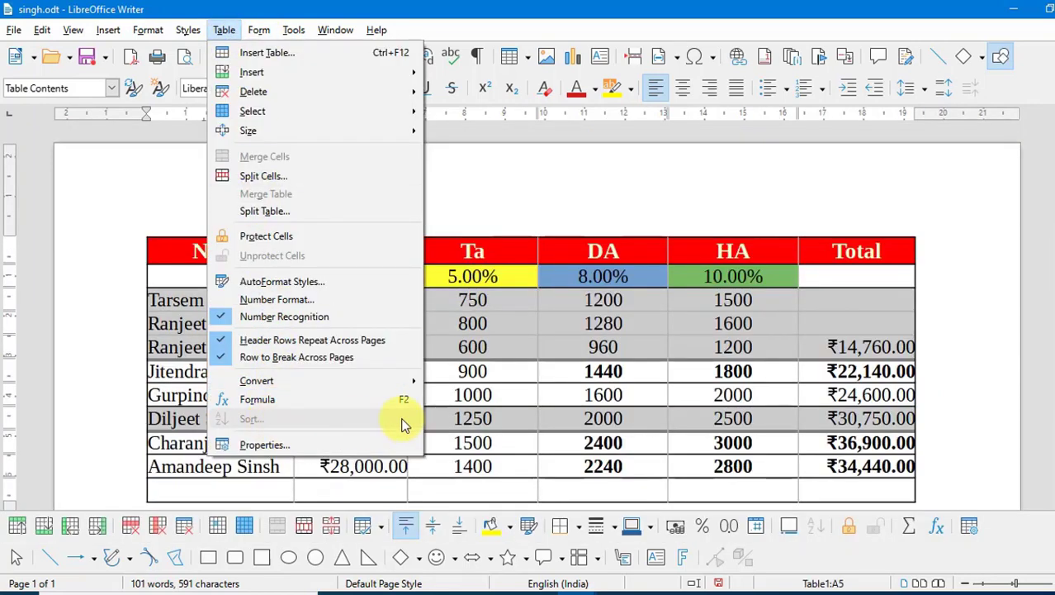
key(Escape)
drag(288, 468, 201, 303)
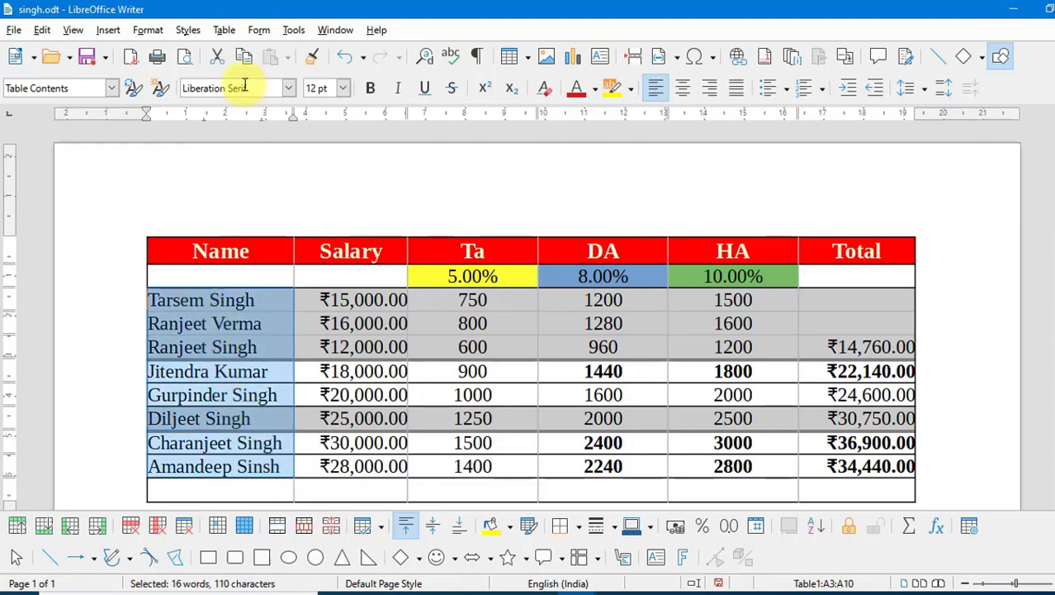
click(224, 31)
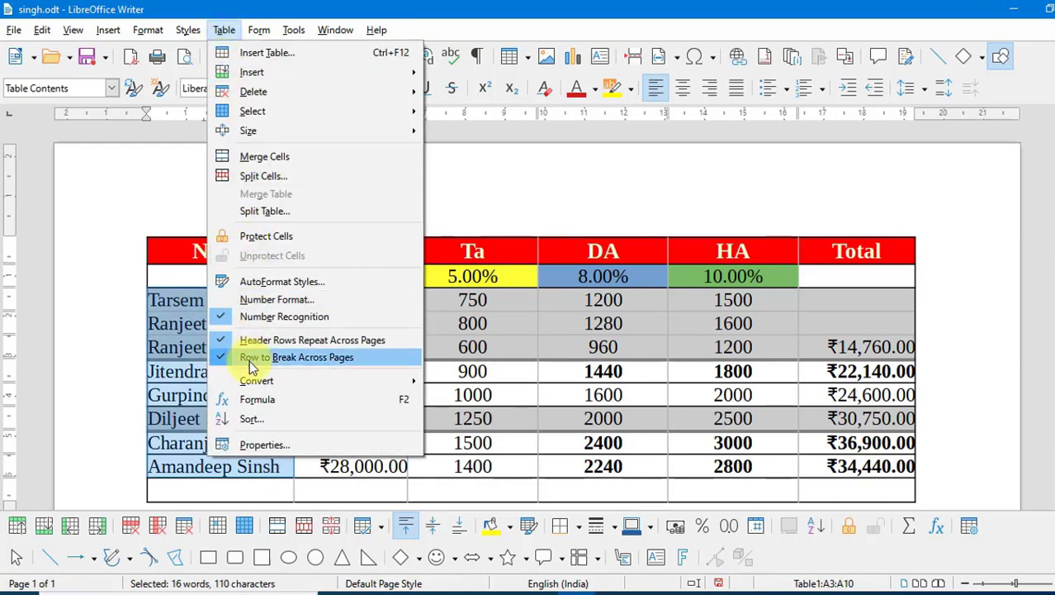
click(259, 428)
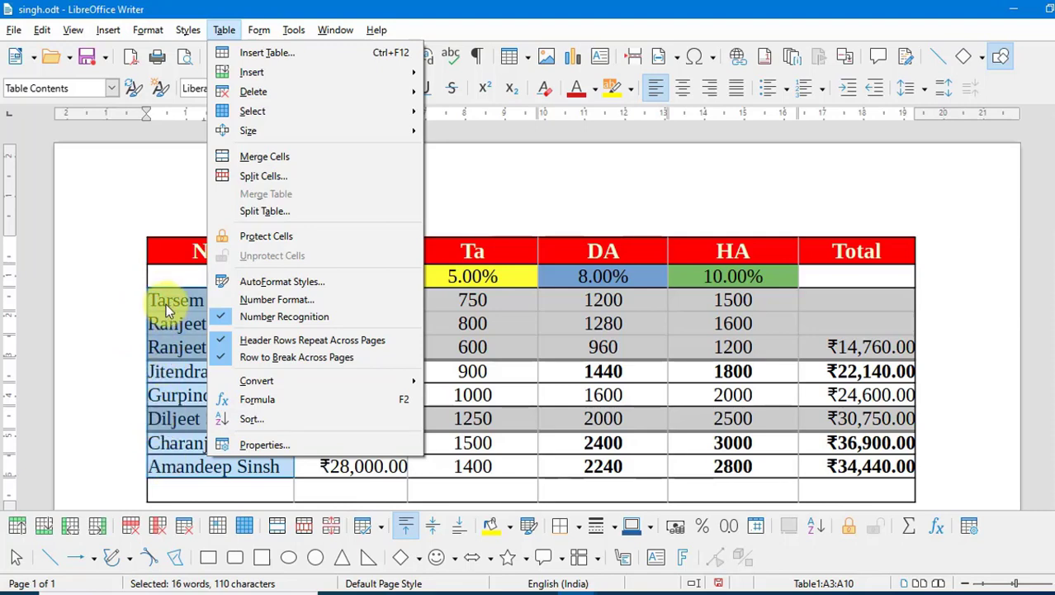
click(261, 421)
- Sort the names alphabetically with Alphanumeric keys, all set to Ascending
drag(483, 136, 576, 137)
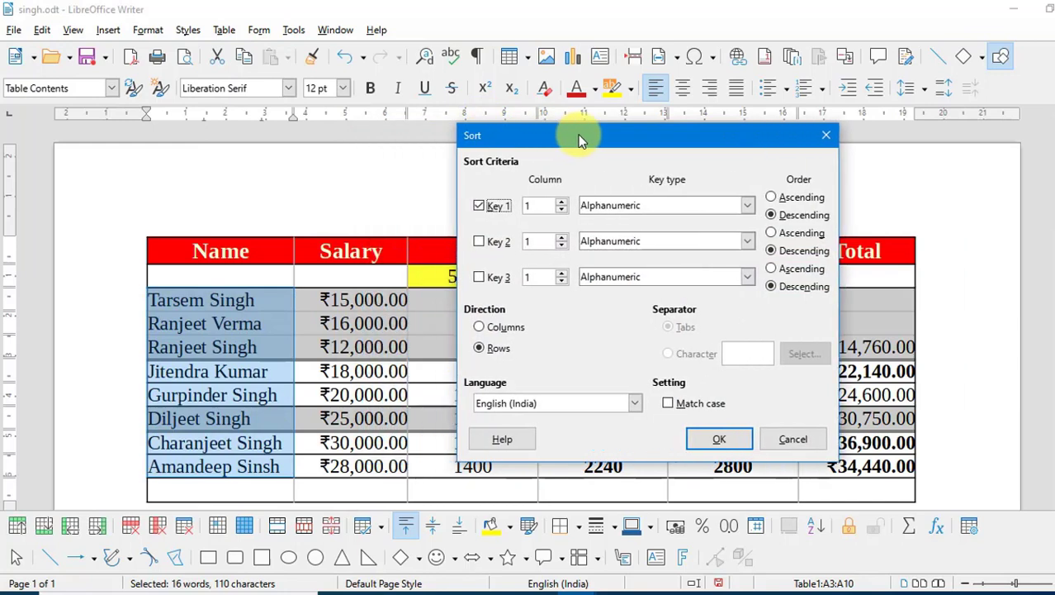
click(749, 205)
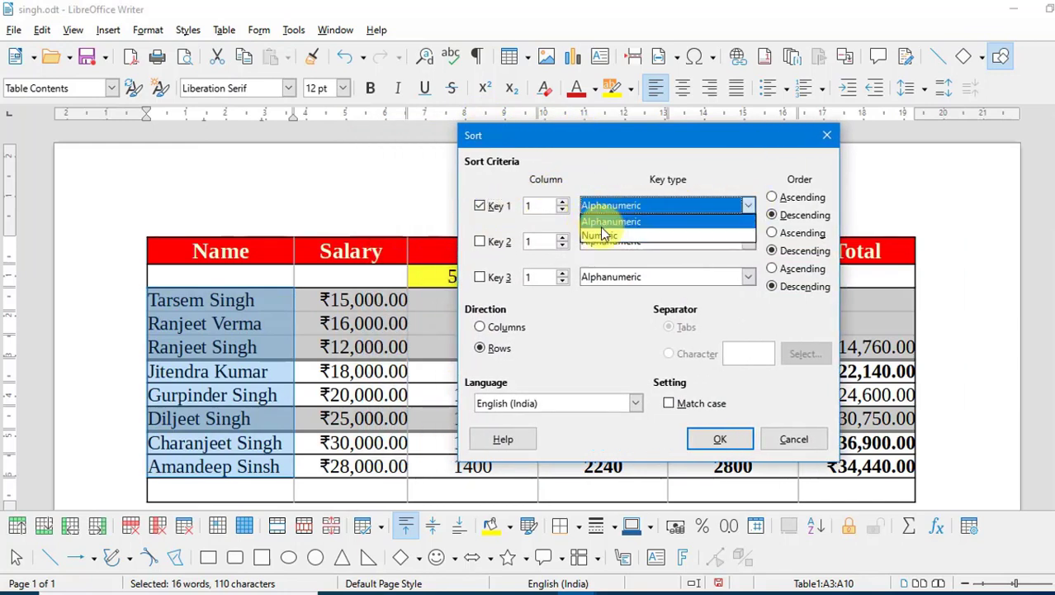
click(602, 221)
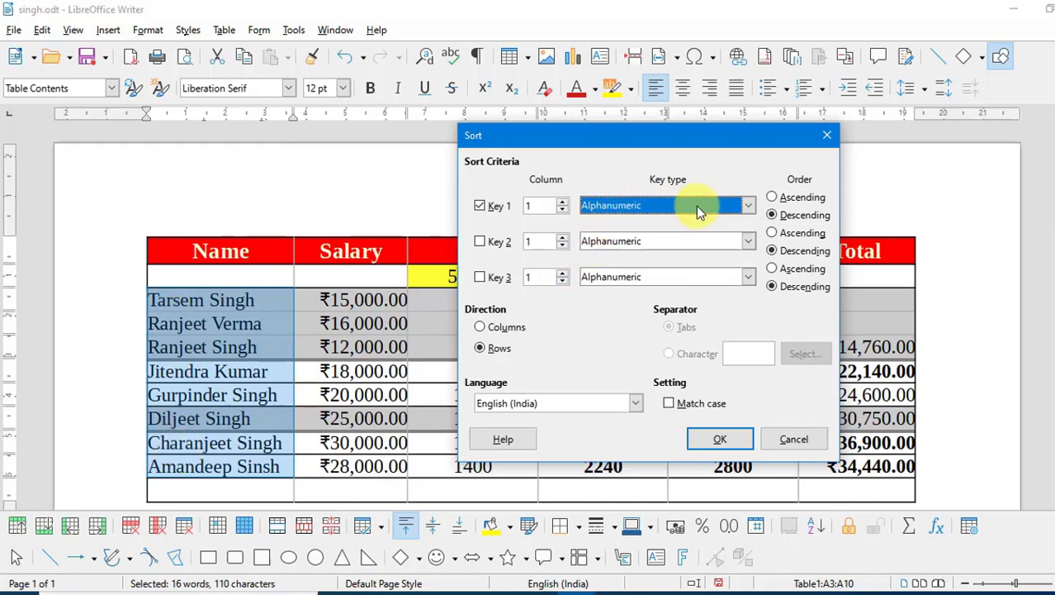
click(801, 198)
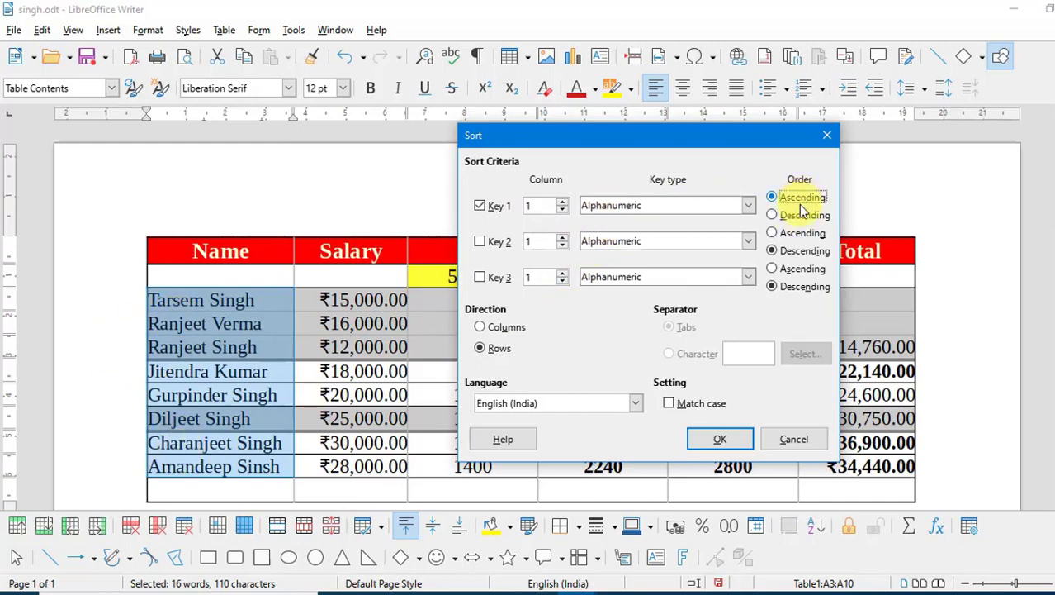
click(796, 233)
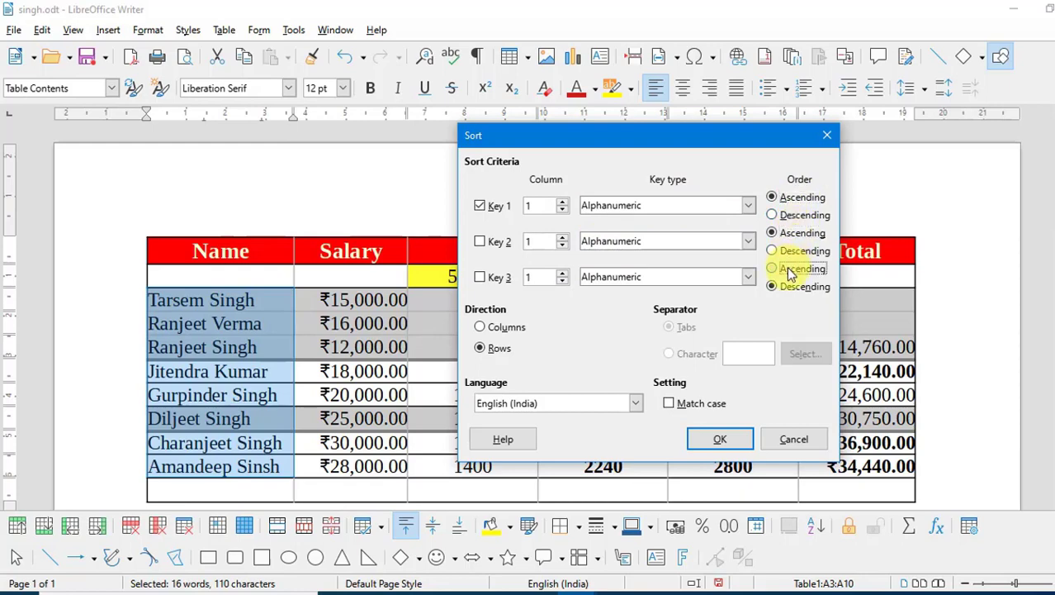
click(789, 269)
click(732, 443)
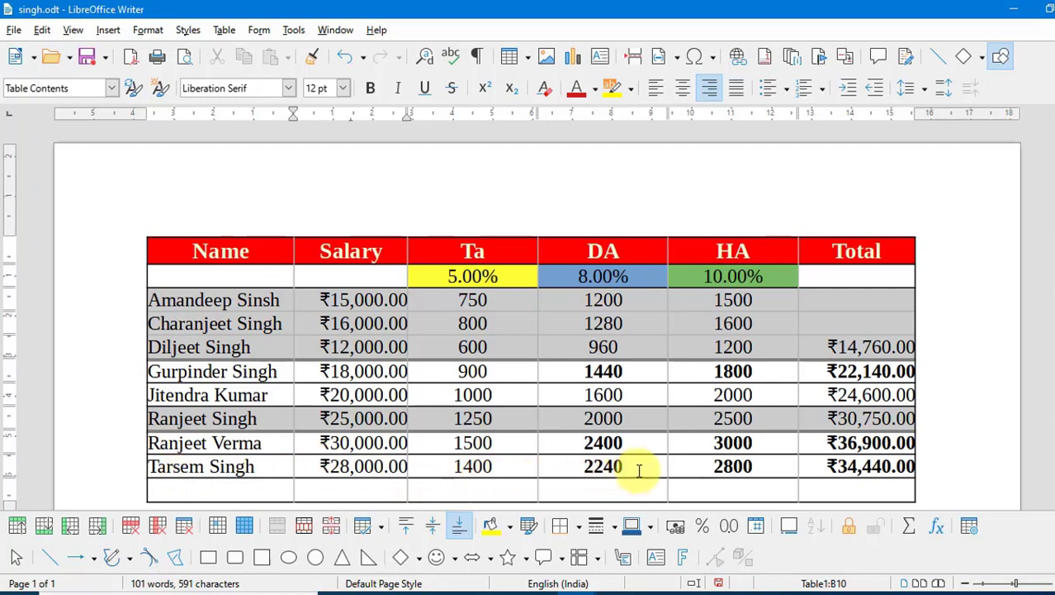
- Move the DA value 1200 so the DA column ascends from 960 to 2400
drag(641, 467, 571, 366)
double_click(575, 291)
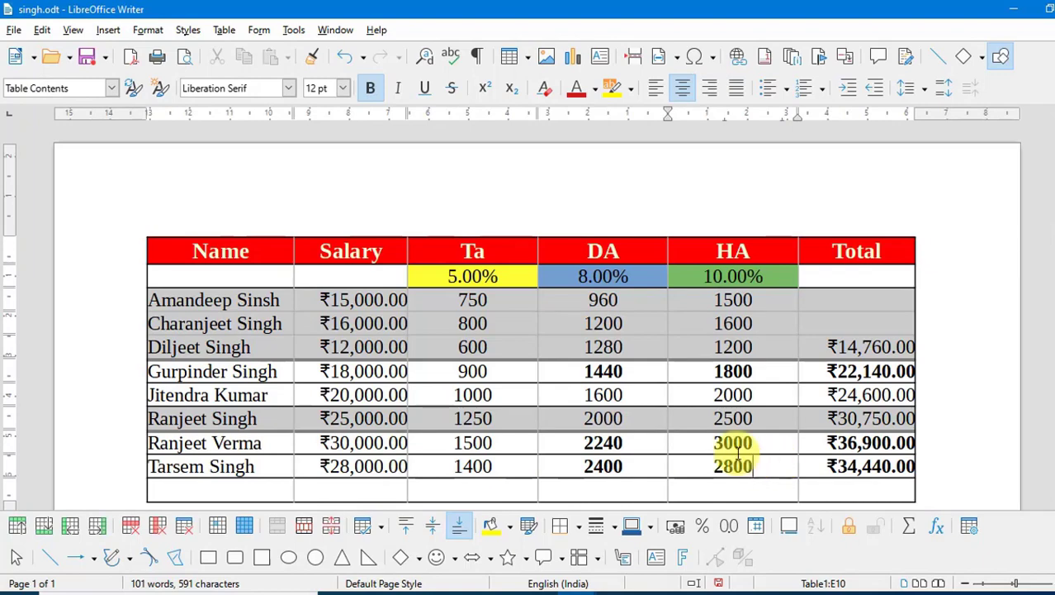
drag(735, 452, 708, 306)
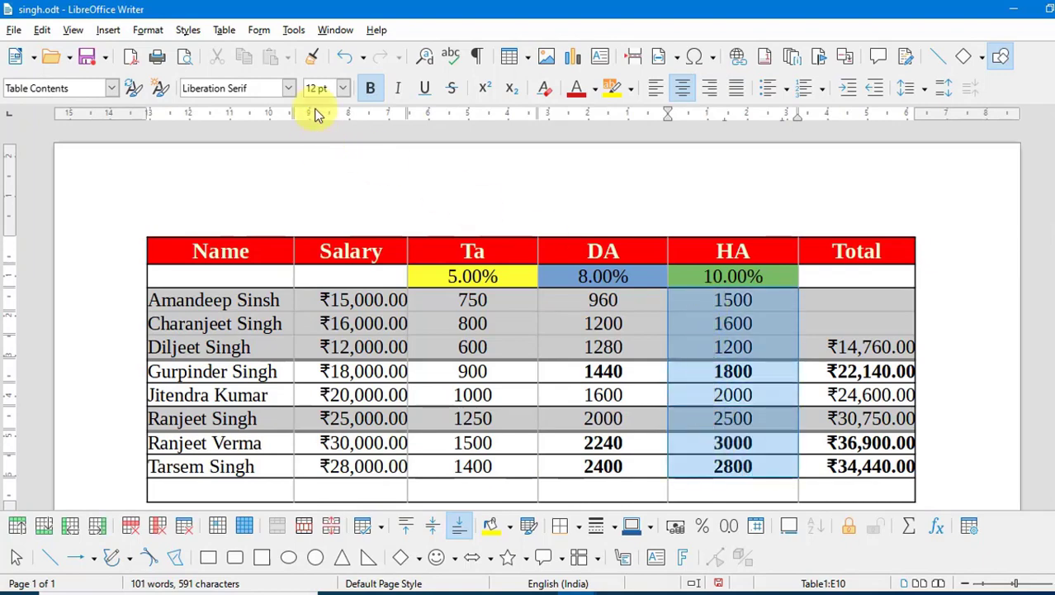
- Sort the HA values numerically ascending, from 1200 up to 3000
click(226, 29)
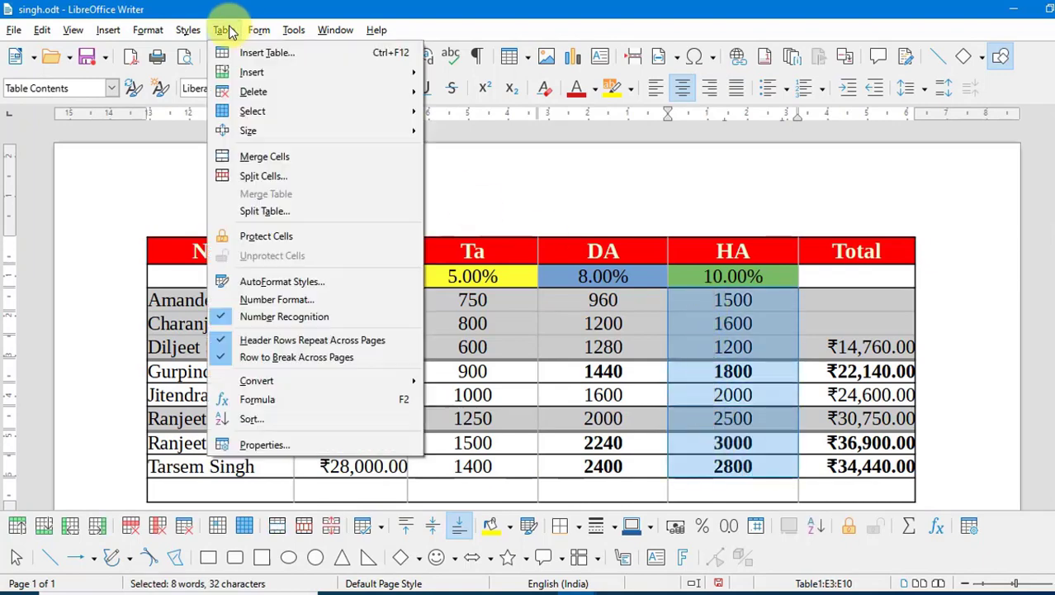
click(269, 418)
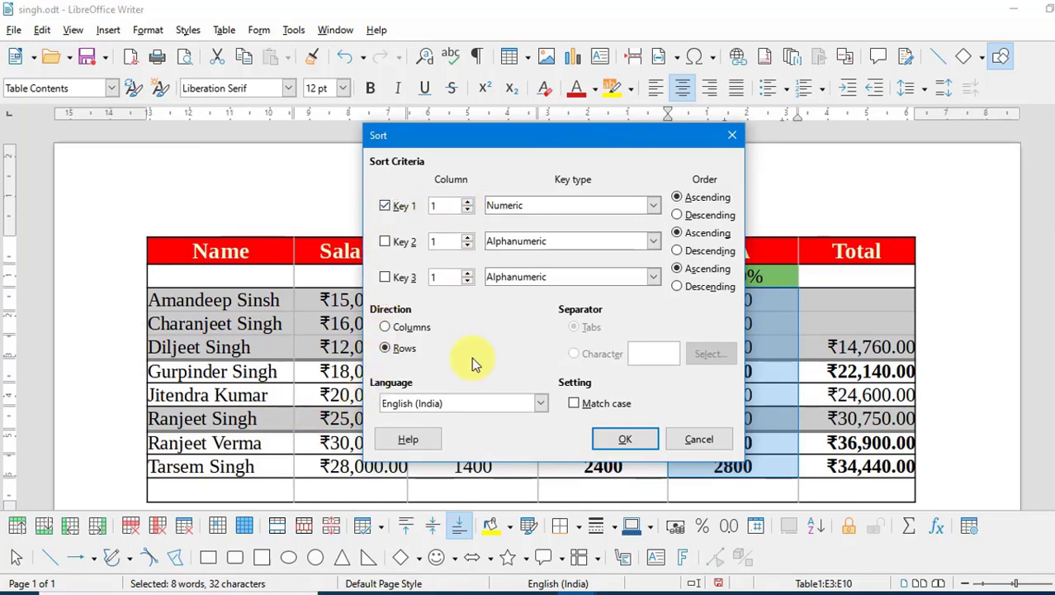
text(5)
click(655, 205)
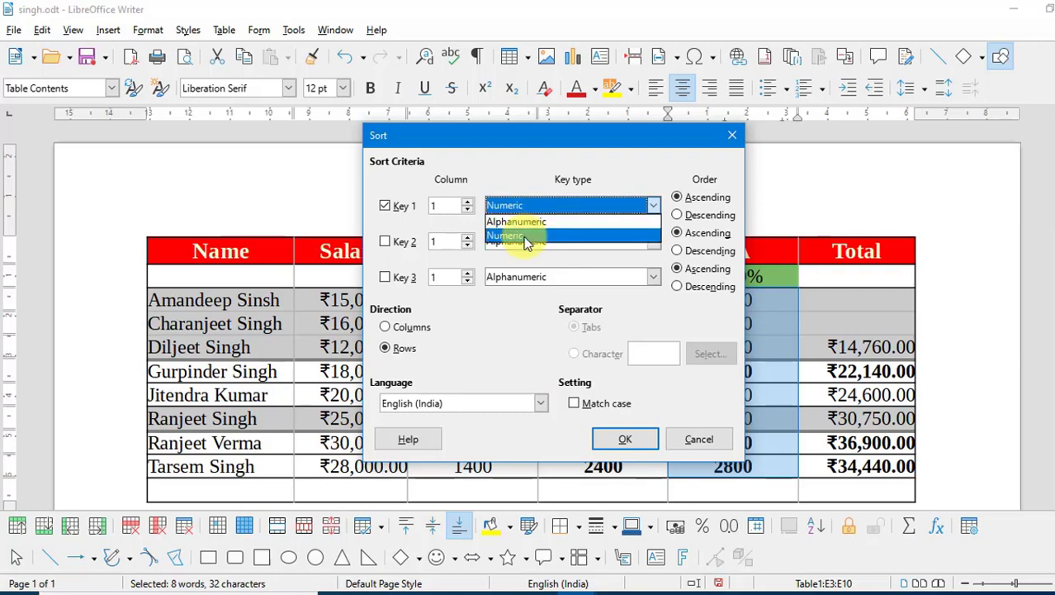
click(523, 236)
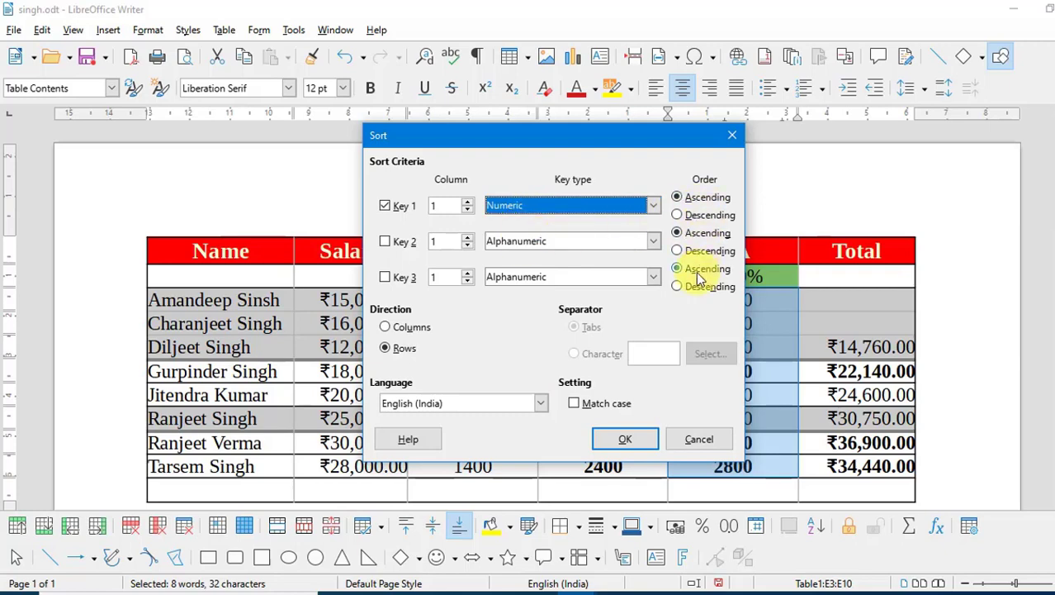
click(632, 439)
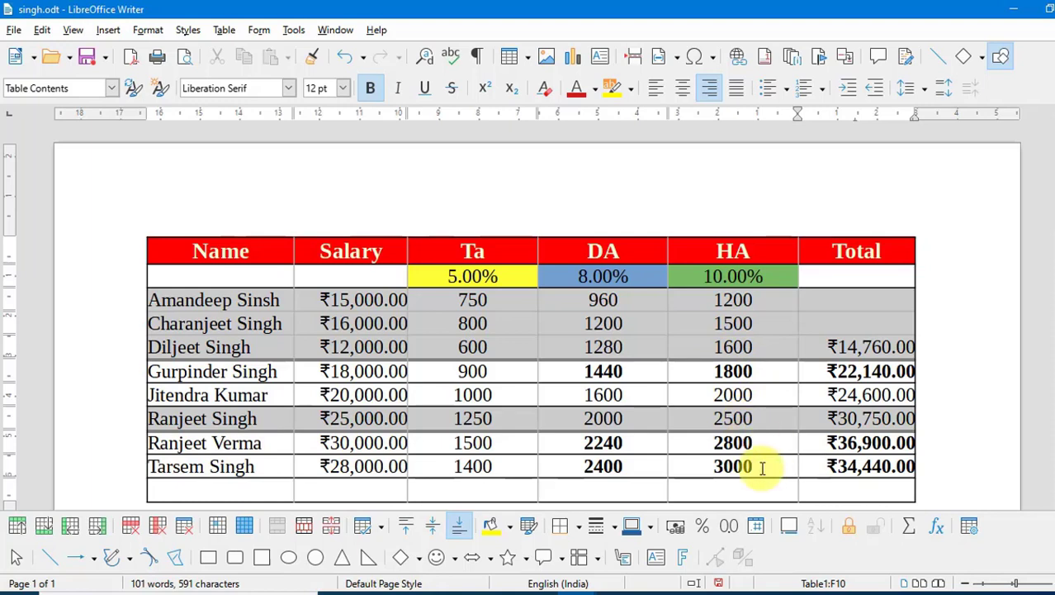
- Undo the HA sort, restoring 1500, 1600, 1200, 1800, 2000, 2500, 3000, 2800
key(ctrl+z)
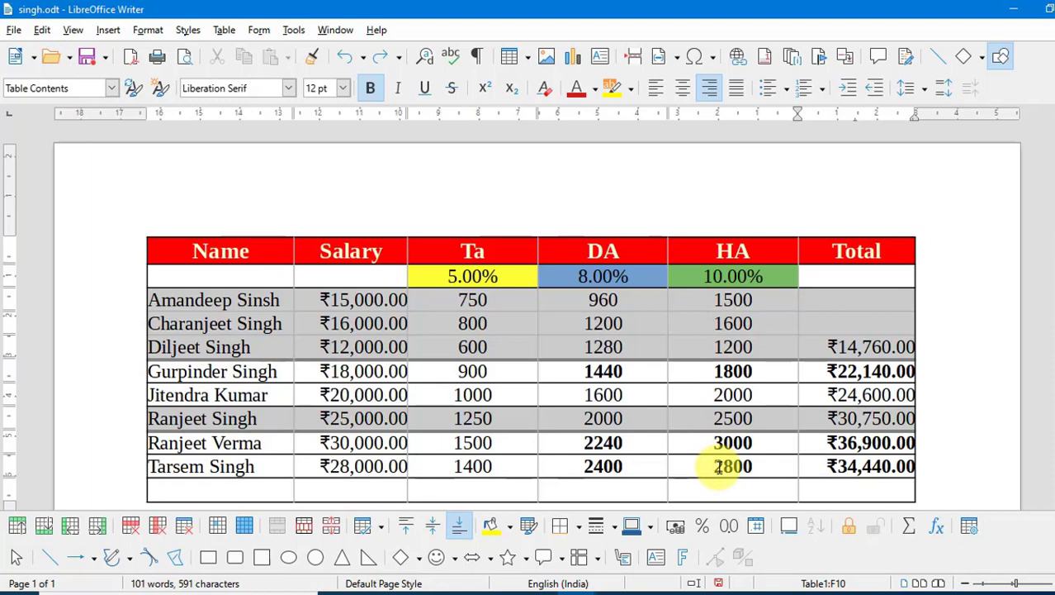
click(234, 31)
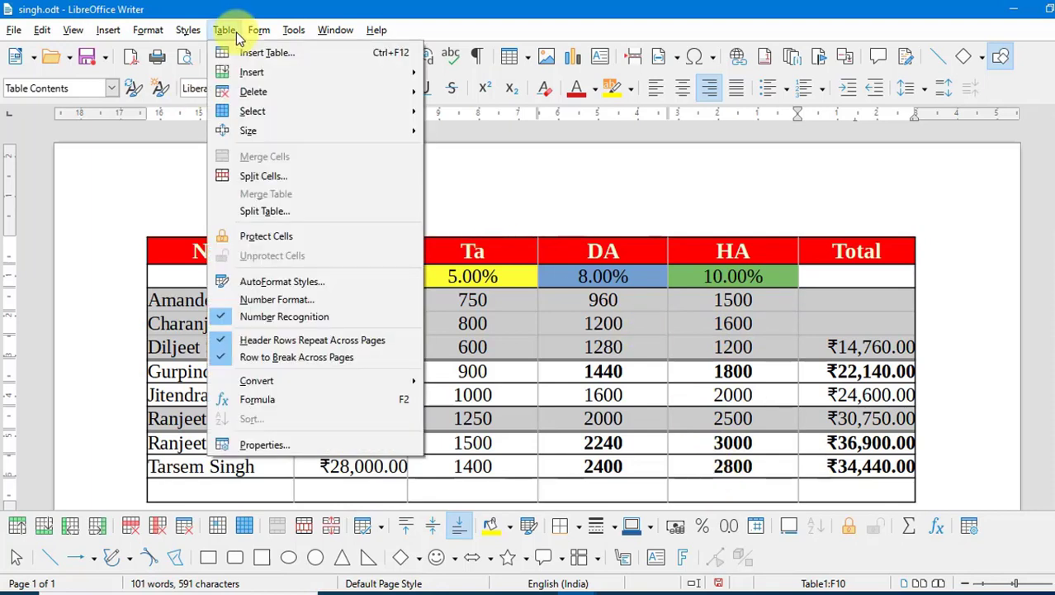
- Open the salary table's properties and review the Table, Text Flow and Columns settings
click(265, 444)
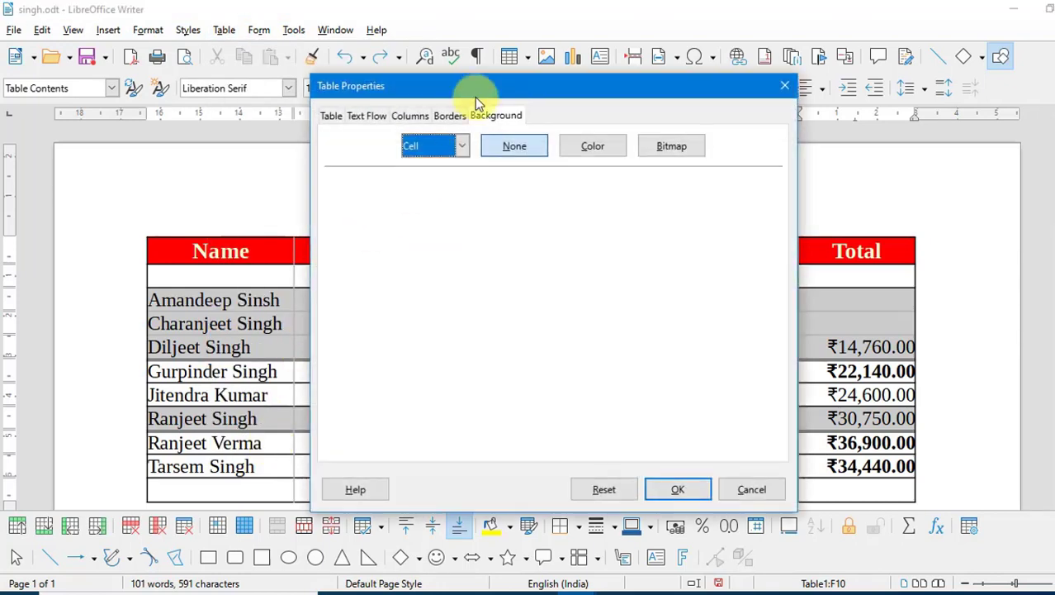
drag(484, 86, 627, 103)
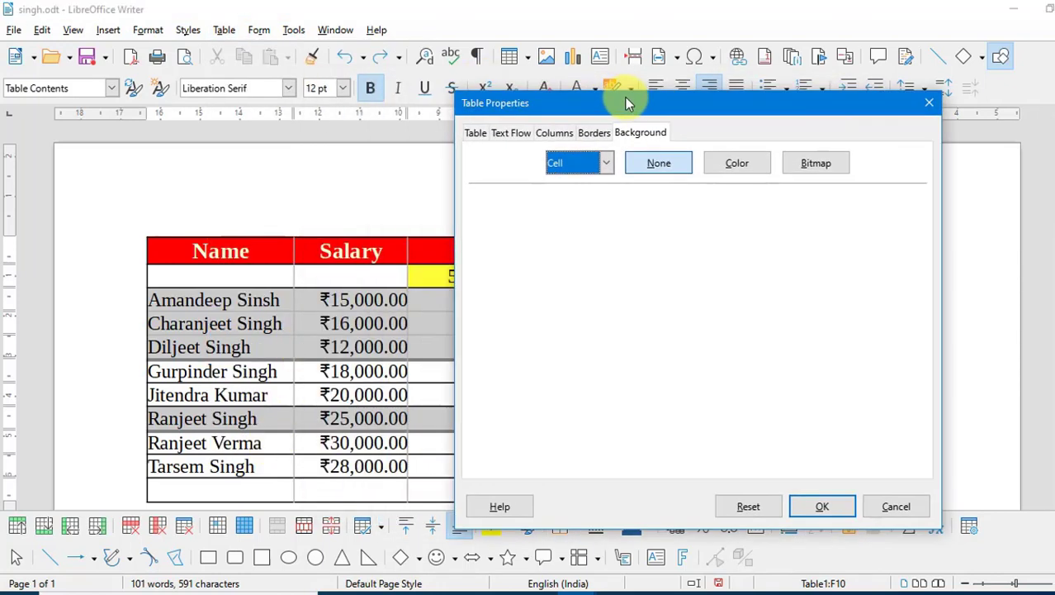
click(475, 133)
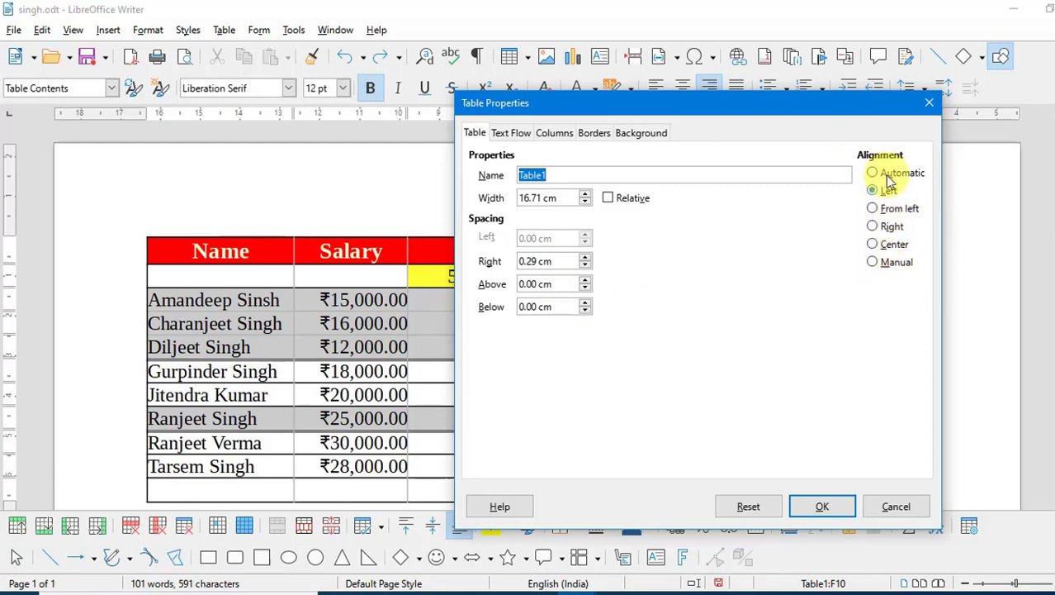
click(520, 136)
click(505, 175)
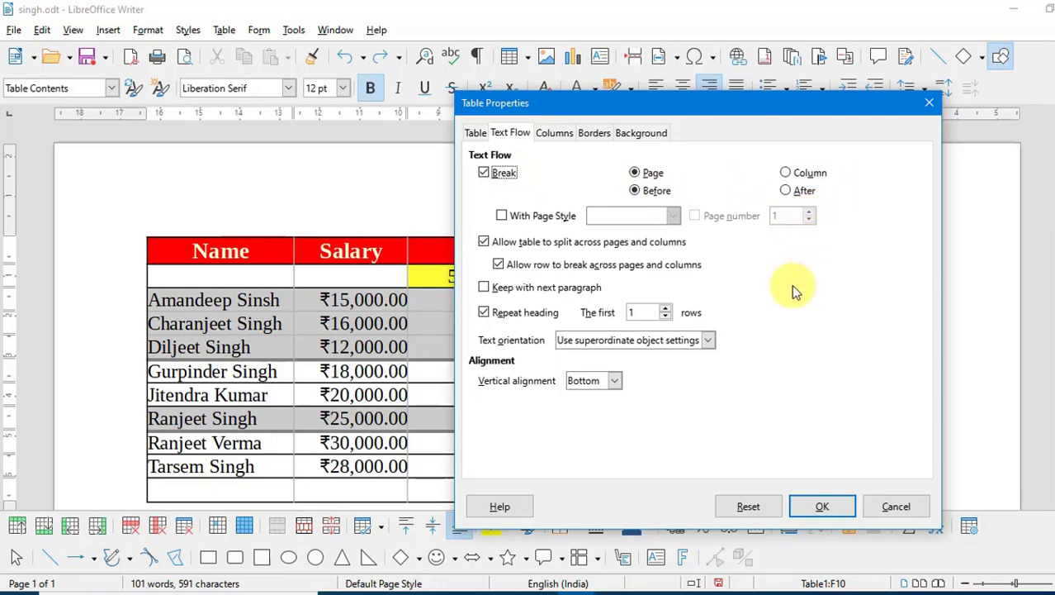
click(552, 134)
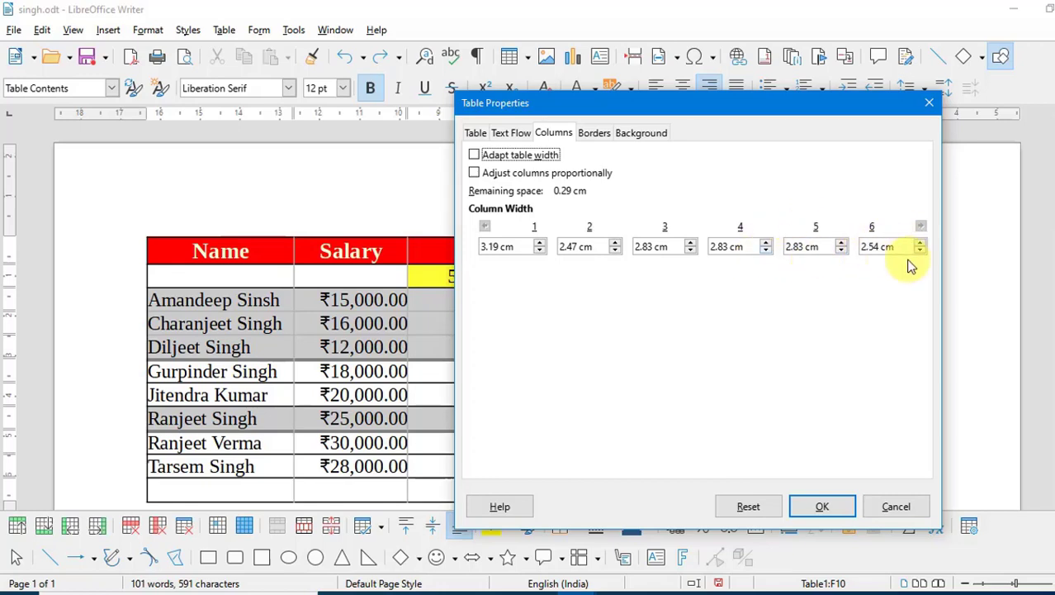
- Check the Borders line style and colour options, leaving Black 0.75 pt unchanged
click(592, 133)
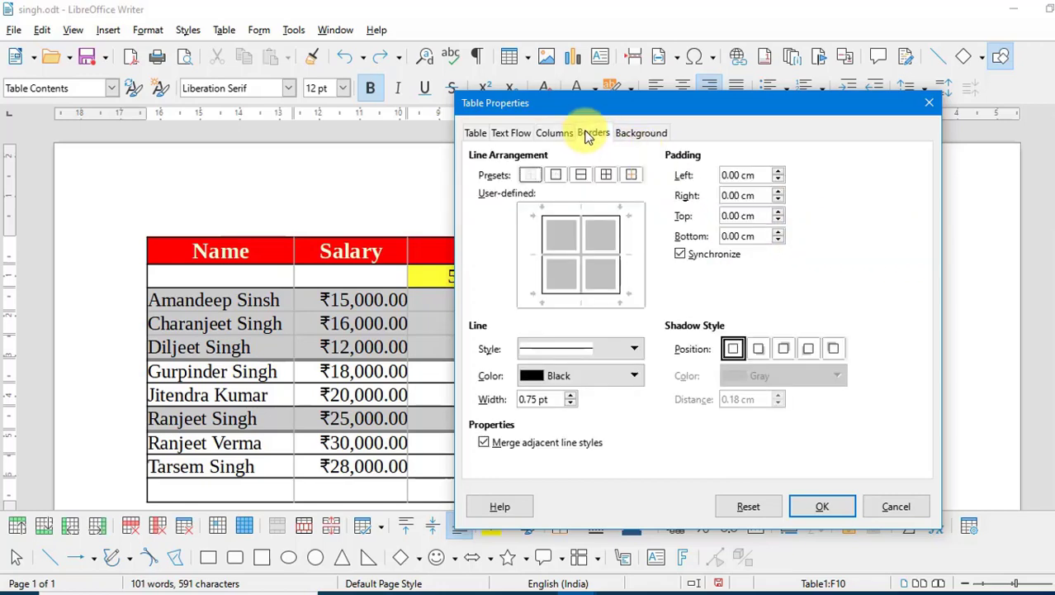
click(605, 347)
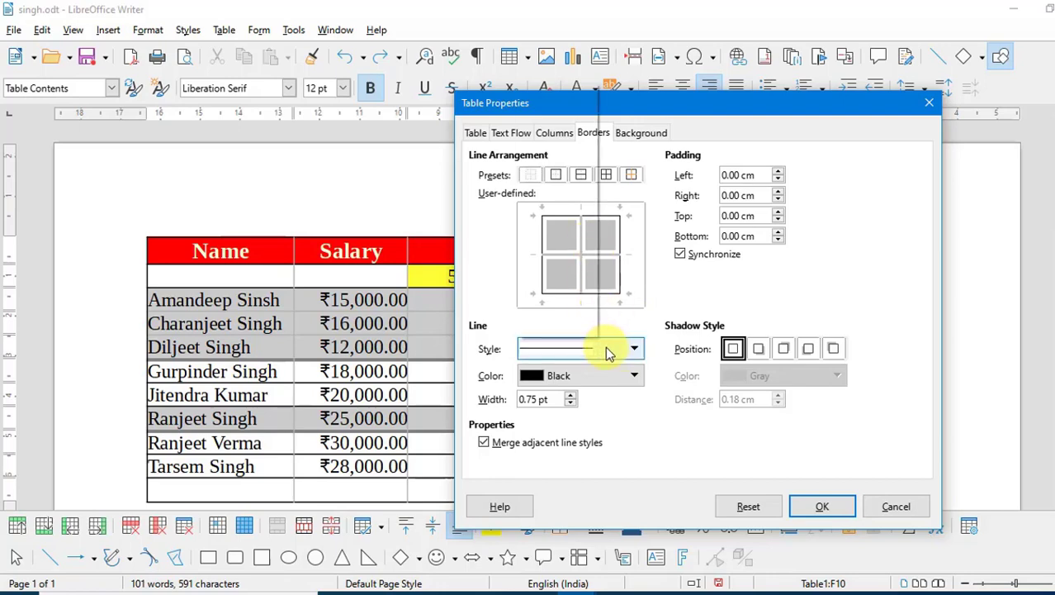
click(612, 377)
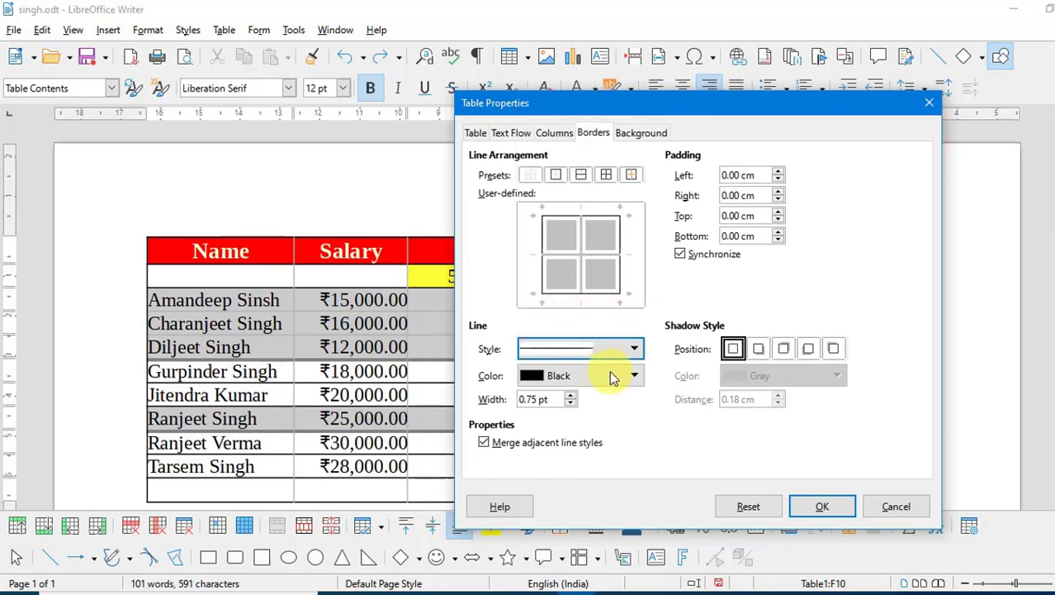
click(613, 378)
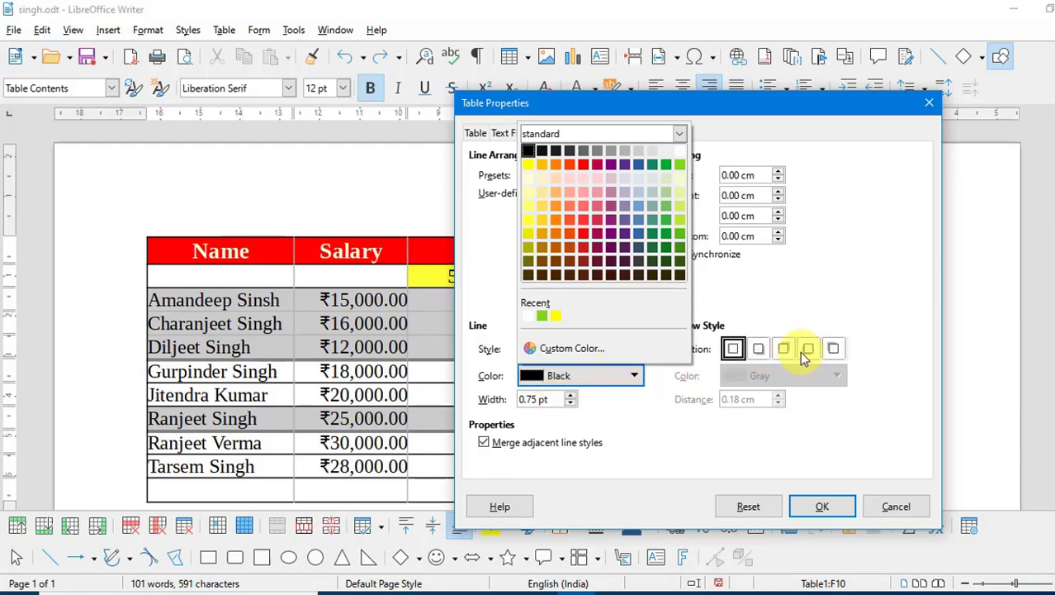
click(812, 249)
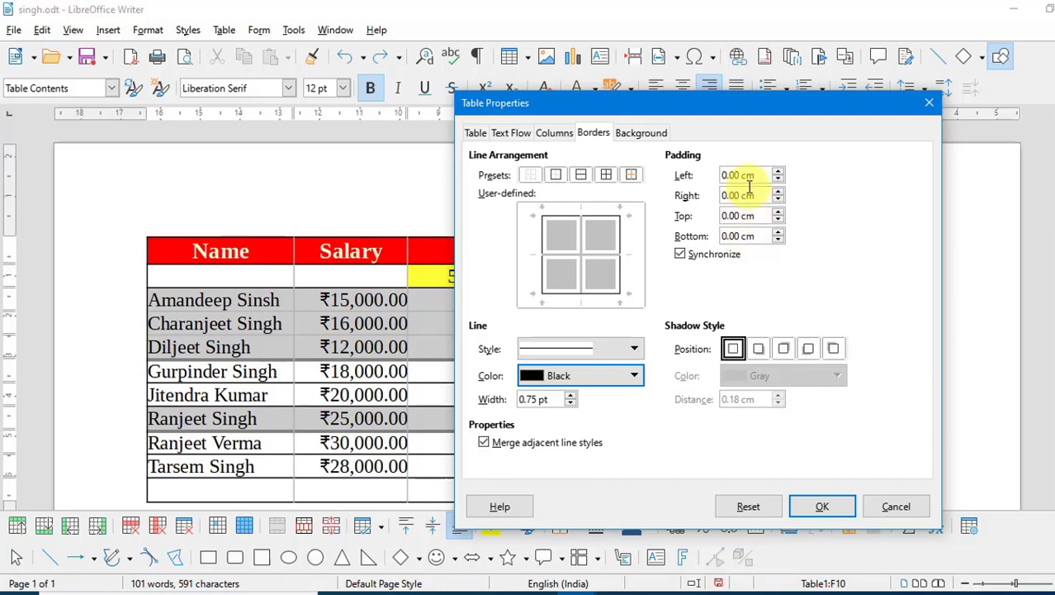
click(645, 137)
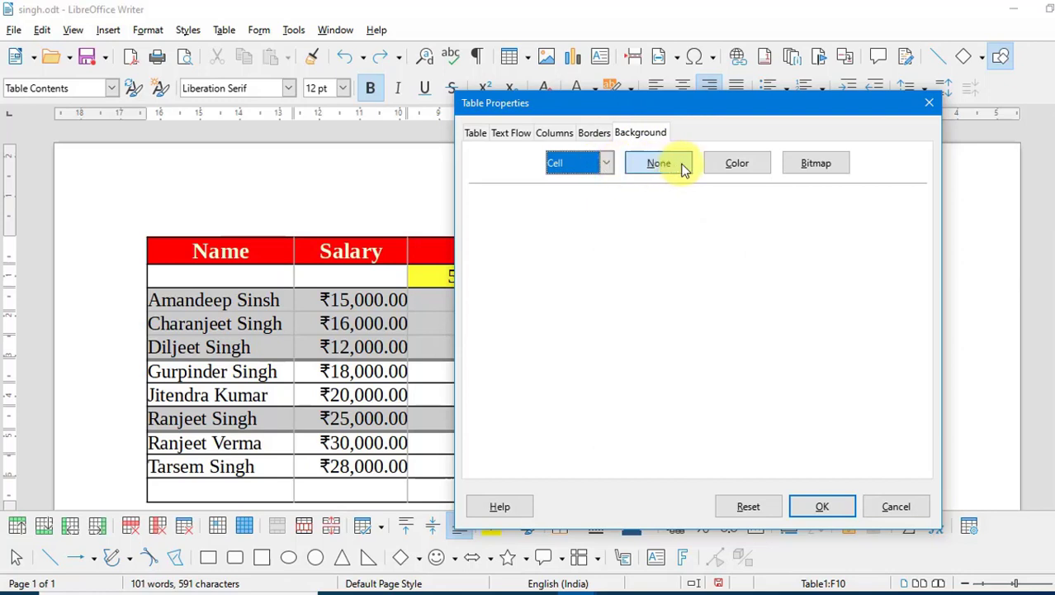
click(607, 163)
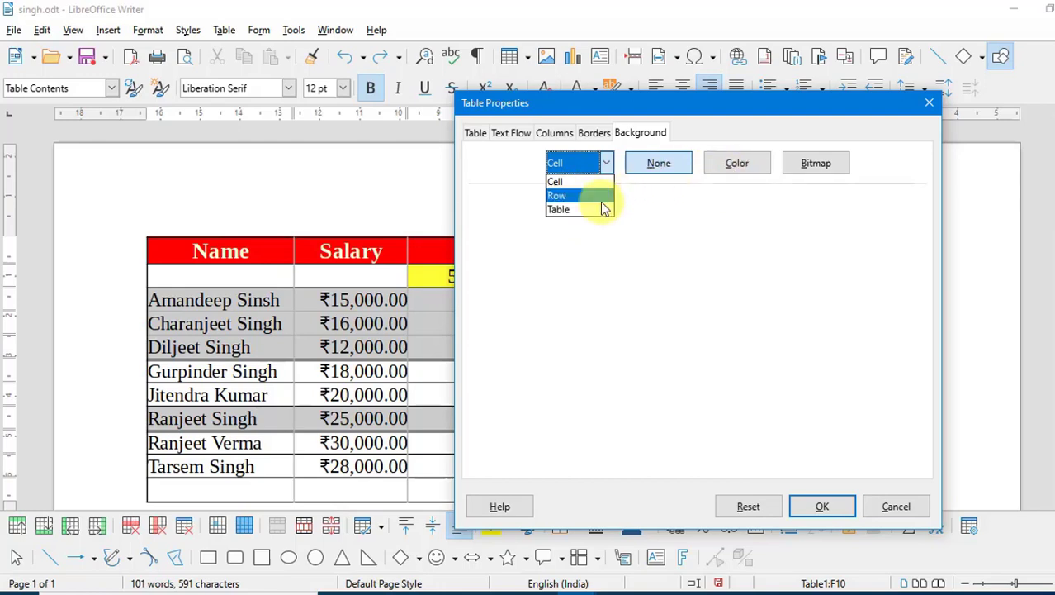
click(594, 198)
click(735, 174)
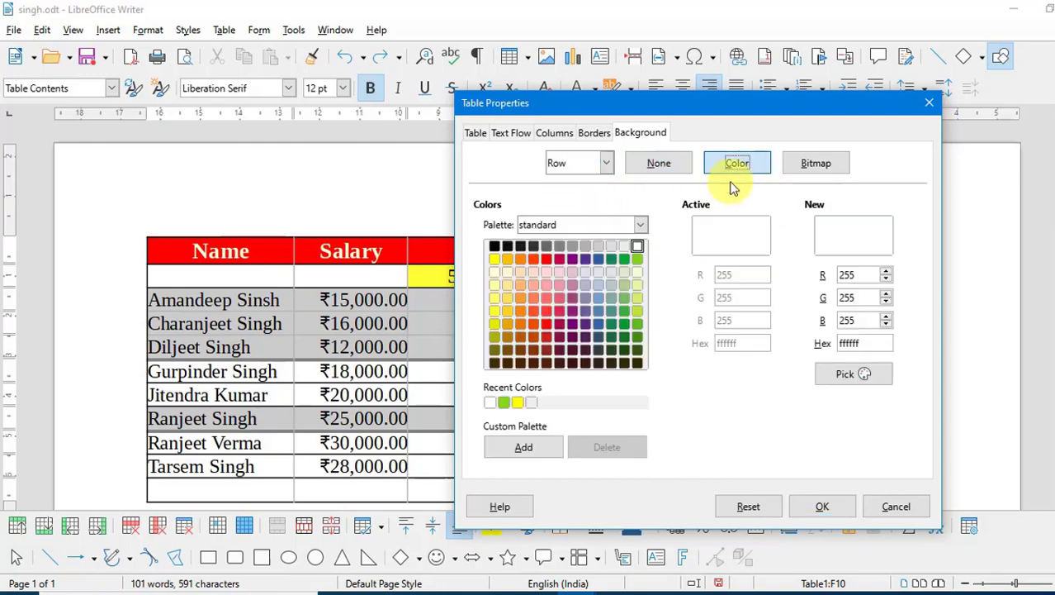
click(638, 259)
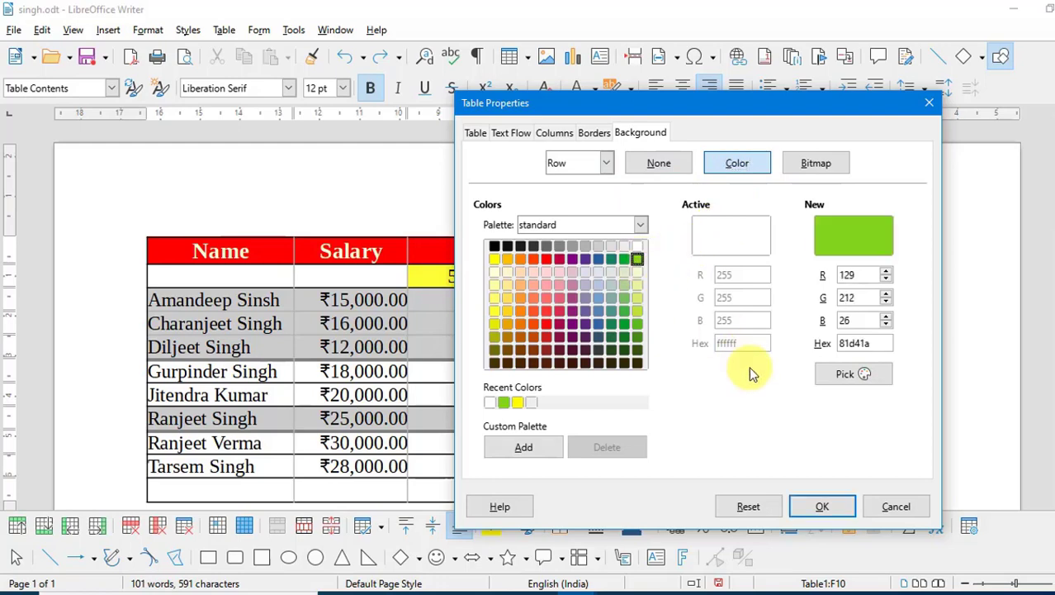
click(815, 509)
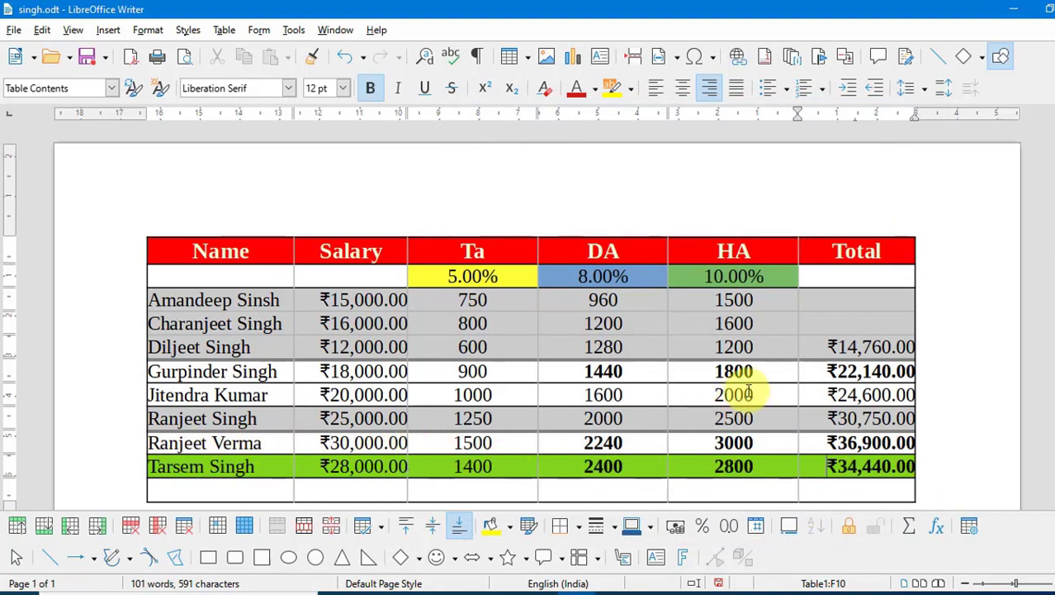
drag(824, 298, 244, 299)
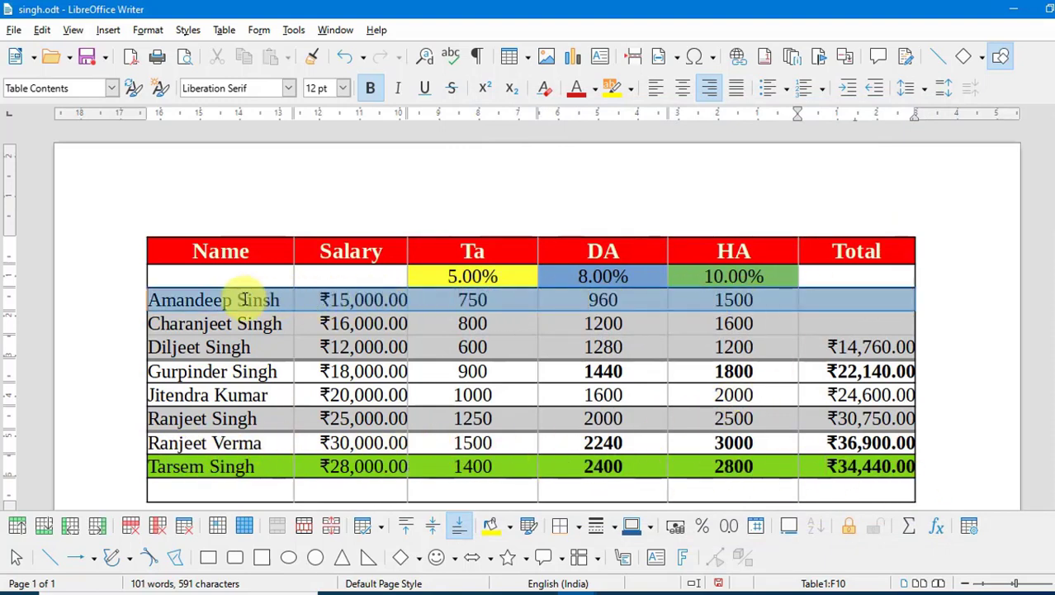
click(509, 526)
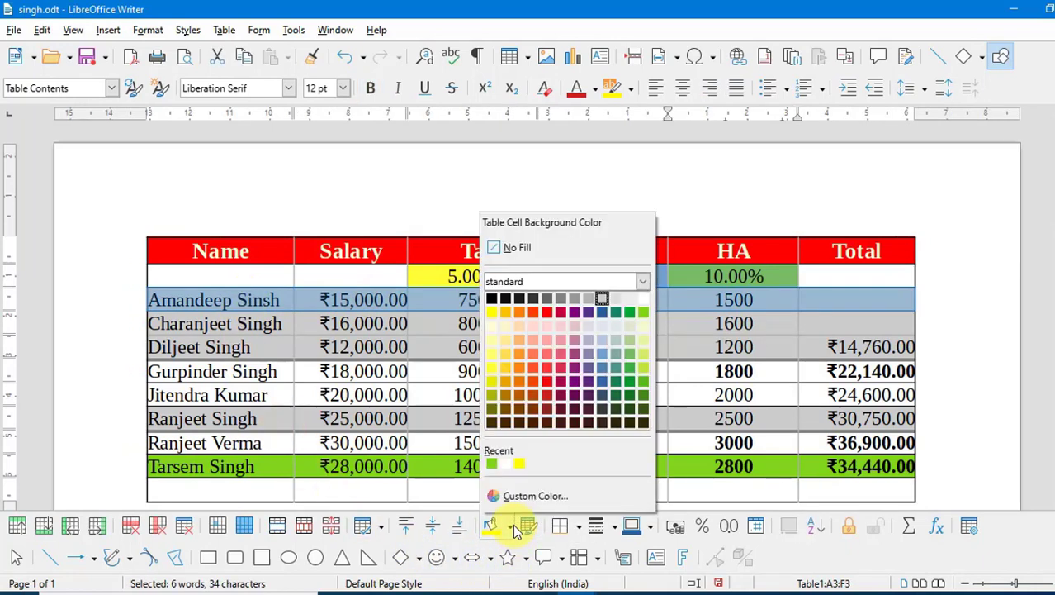
click(493, 311)
click(778, 307)
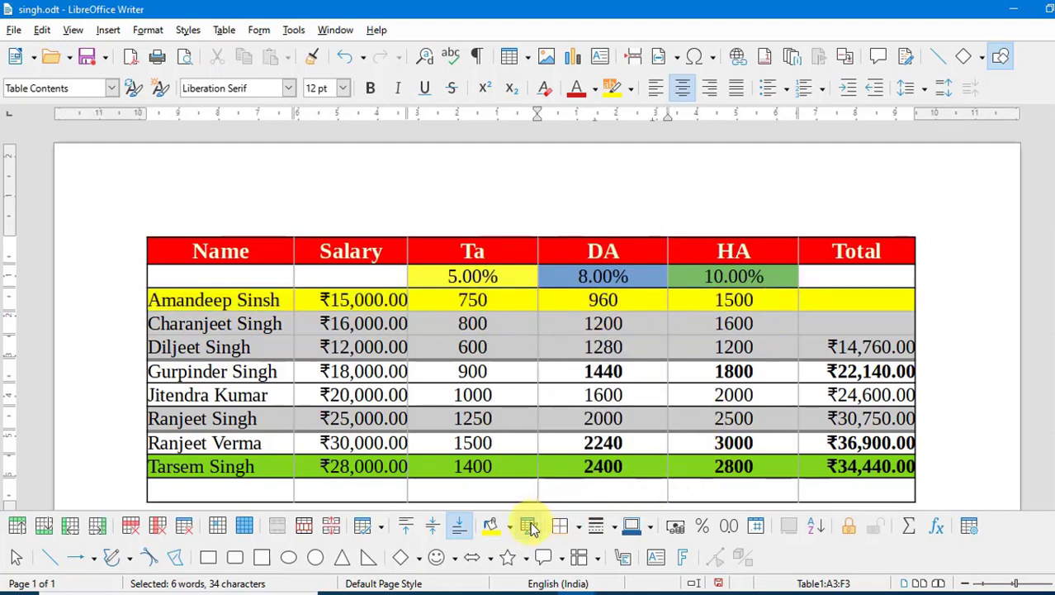
- Look through the border style and arrangement options without changing them
click(615, 526)
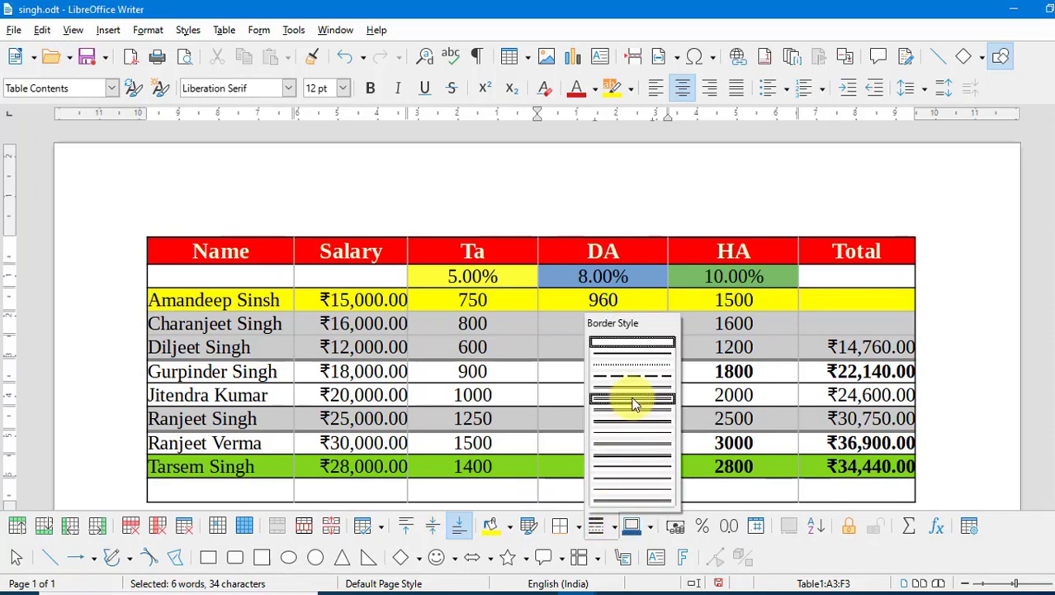
click(578, 529)
click(578, 530)
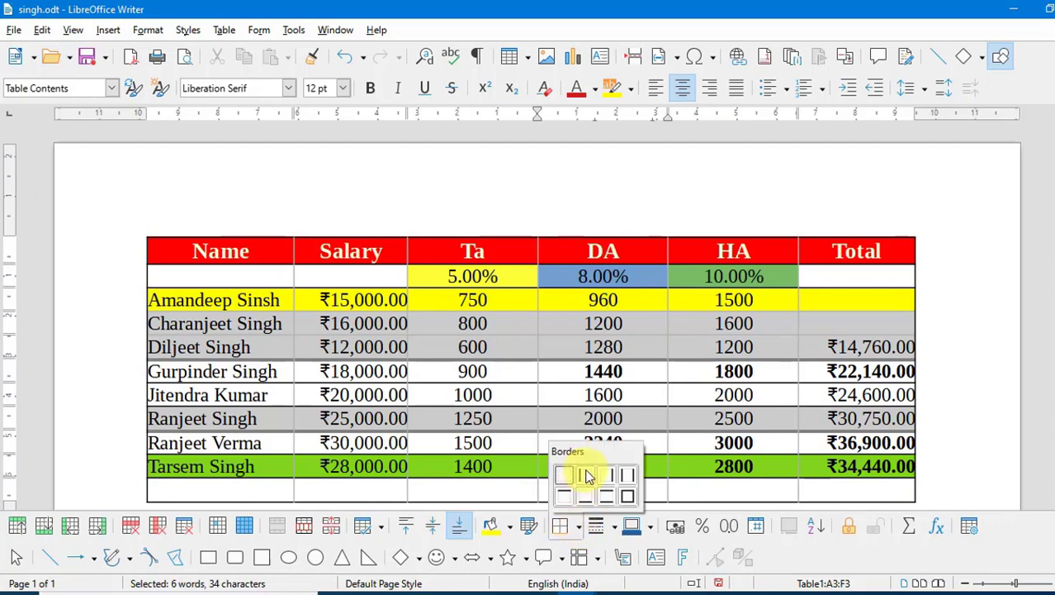
click(855, 321)
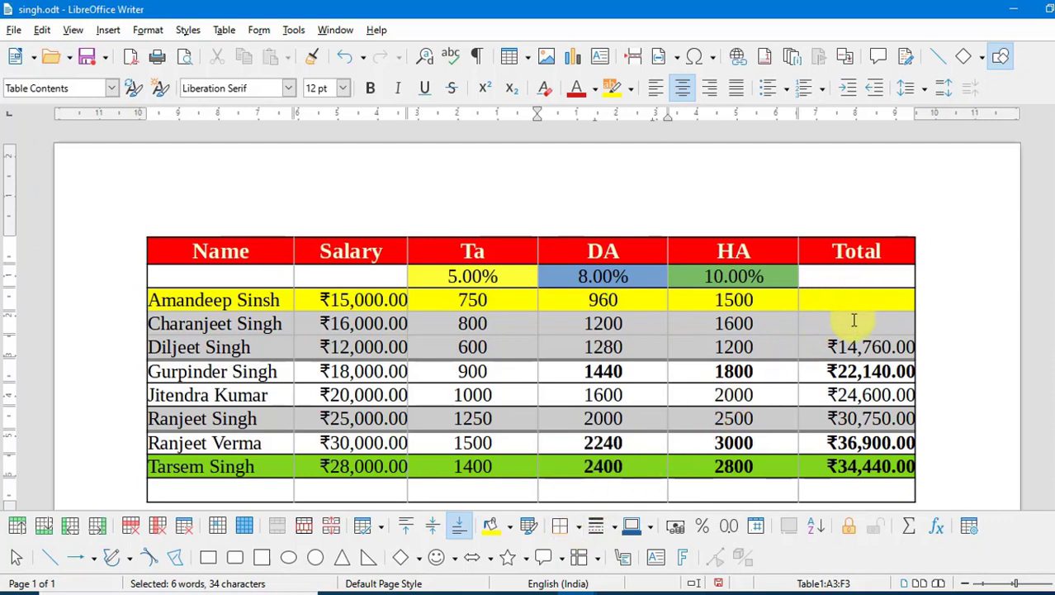